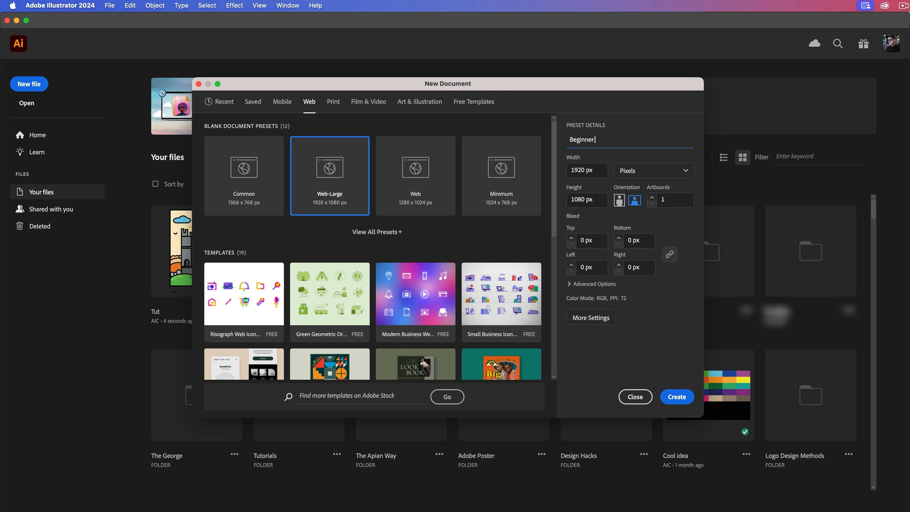
Name the new document "Beginner Tutorial" and review the available measurement units, keeping Pixels
text(utorial)
click(649, 169)
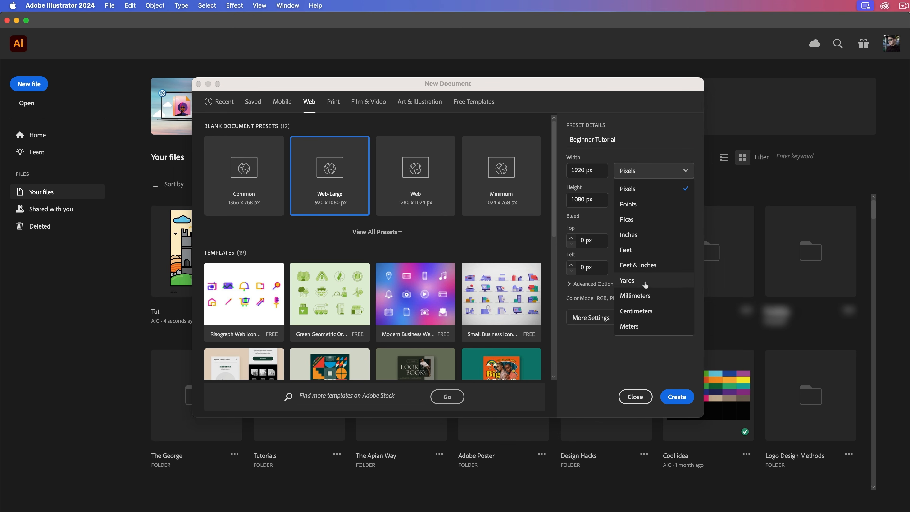
click(598, 347)
Review the advanced options, keeping RGB Color and Screen (72 ppi), and create the 1920 x 1080 px document
click(573, 285)
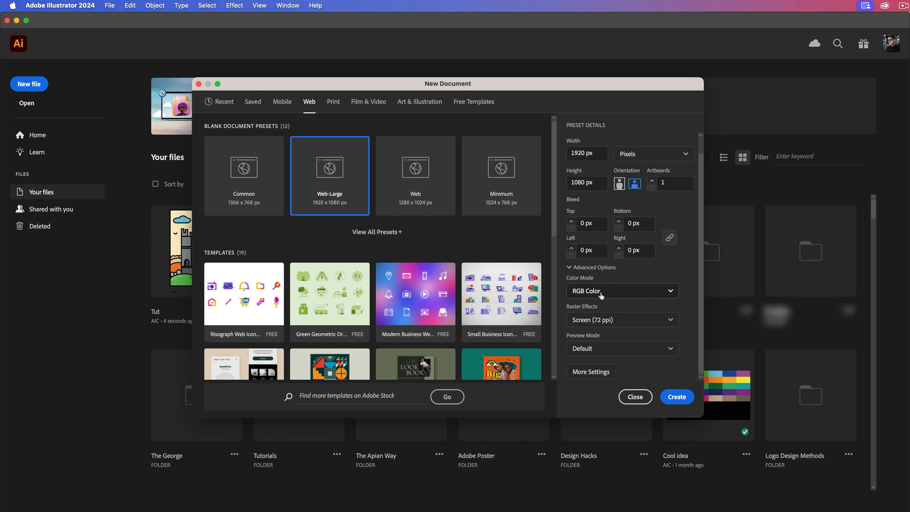
click(600, 291)
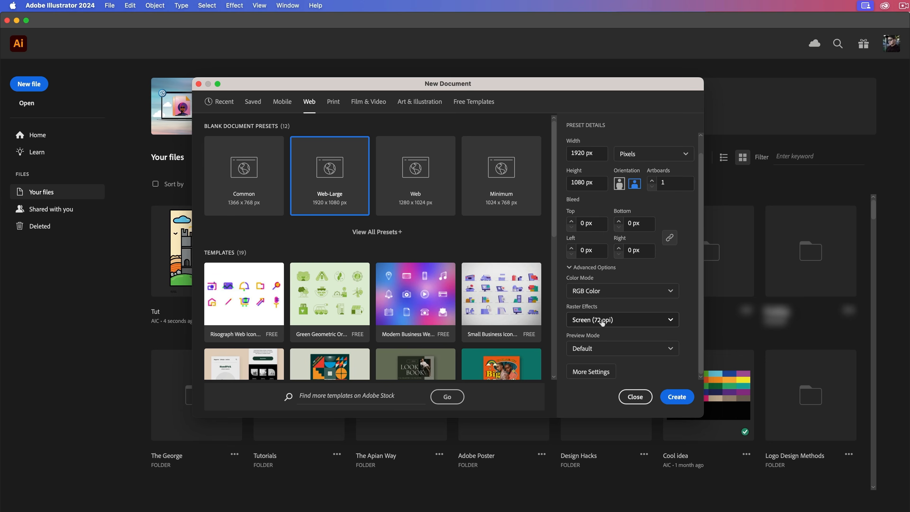
click(623, 323)
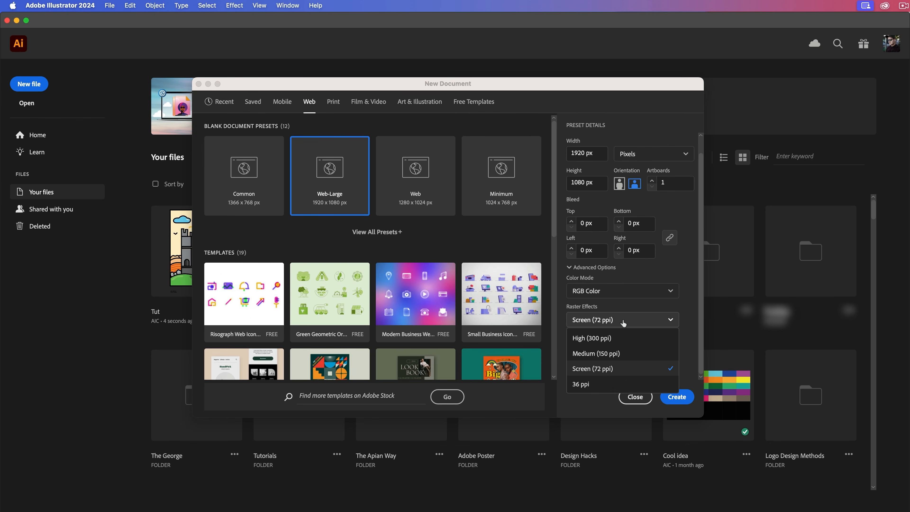
click(623, 322)
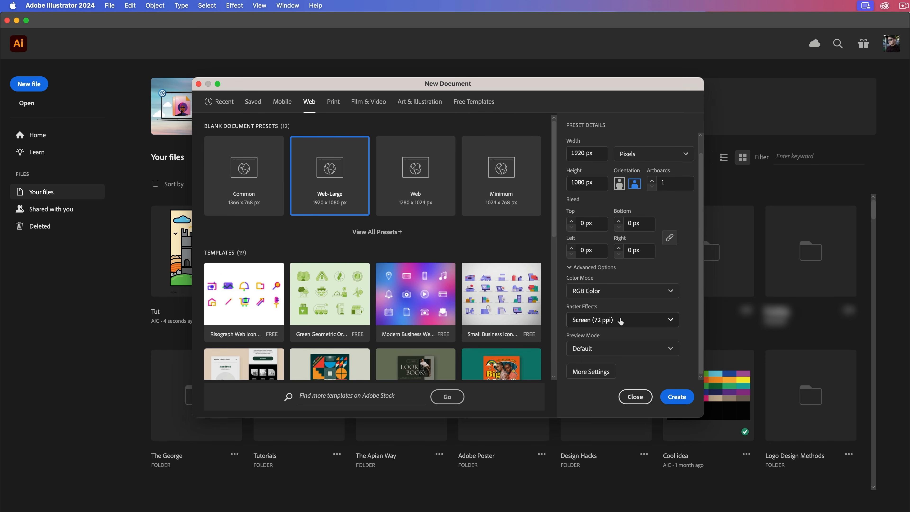
click(628, 346)
click(628, 347)
scroll(631, 344, up, 1)
click(675, 201)
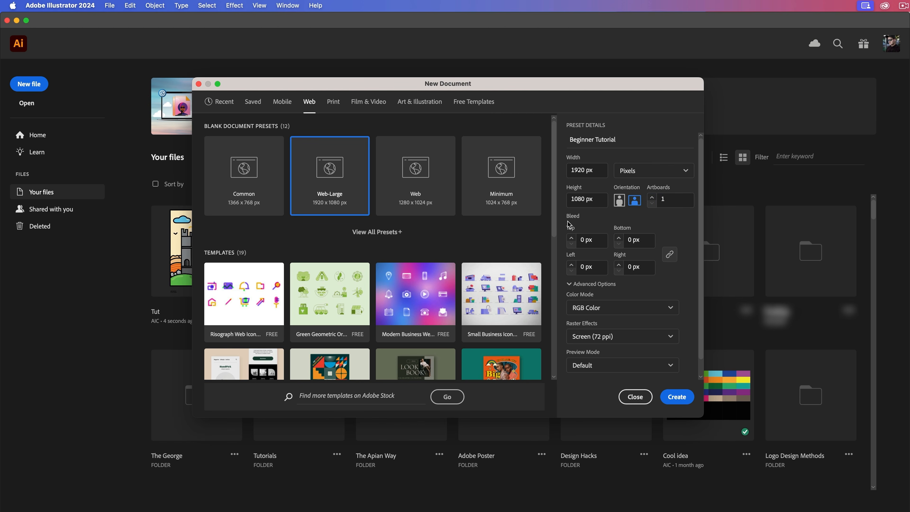
click(677, 398)
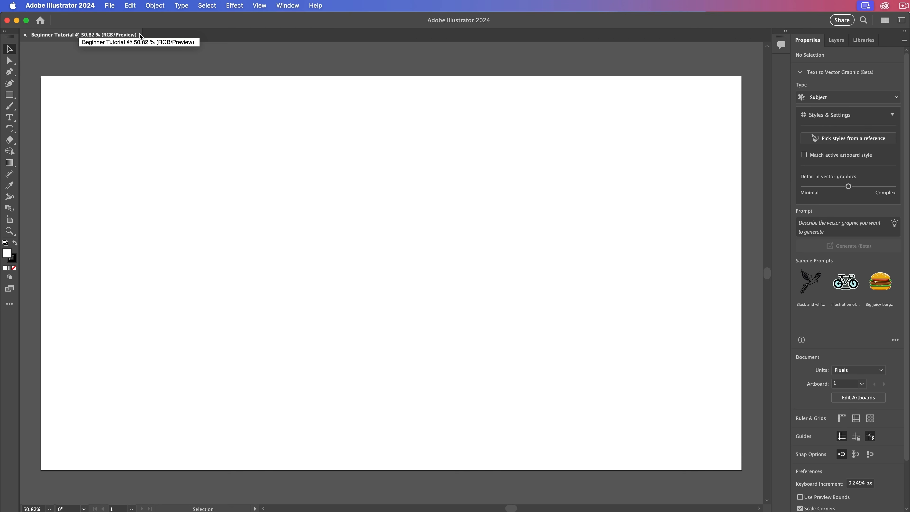
Create a second document from the recently used A4 preset (210 x 297 mm)
key(super+n)
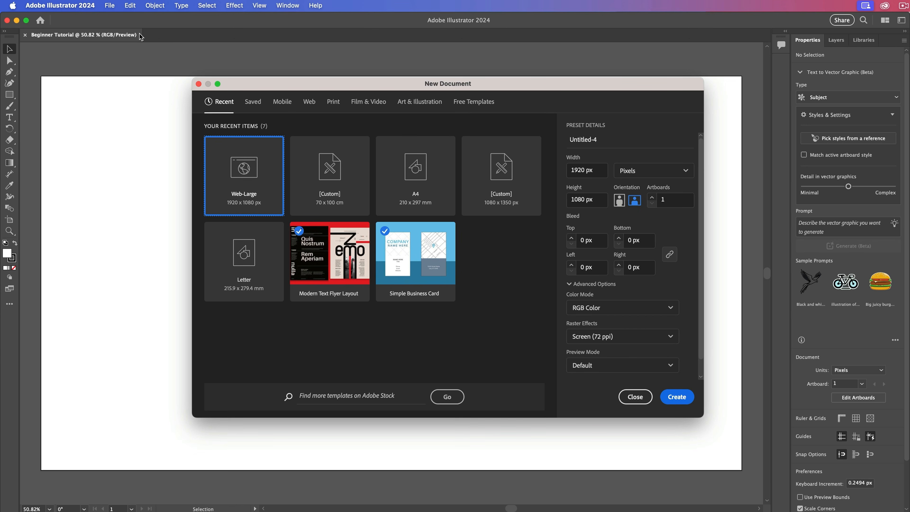
click(415, 171)
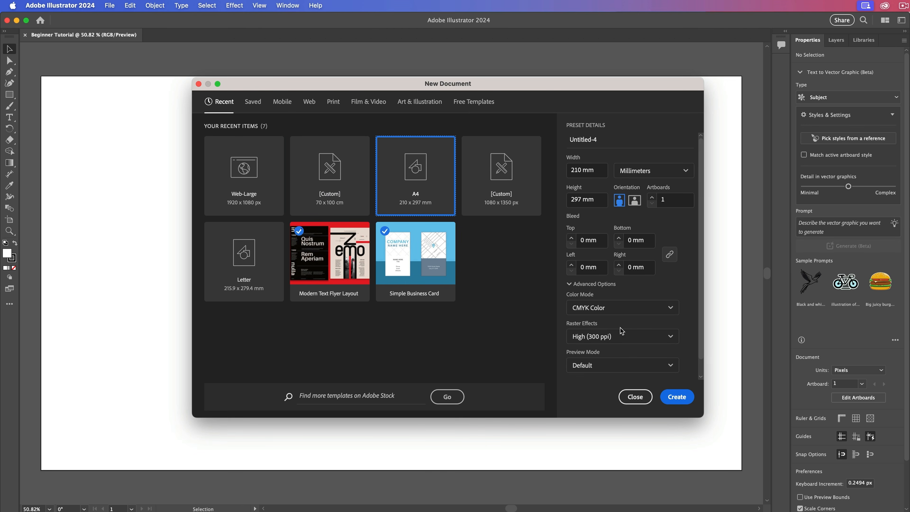
click(676, 397)
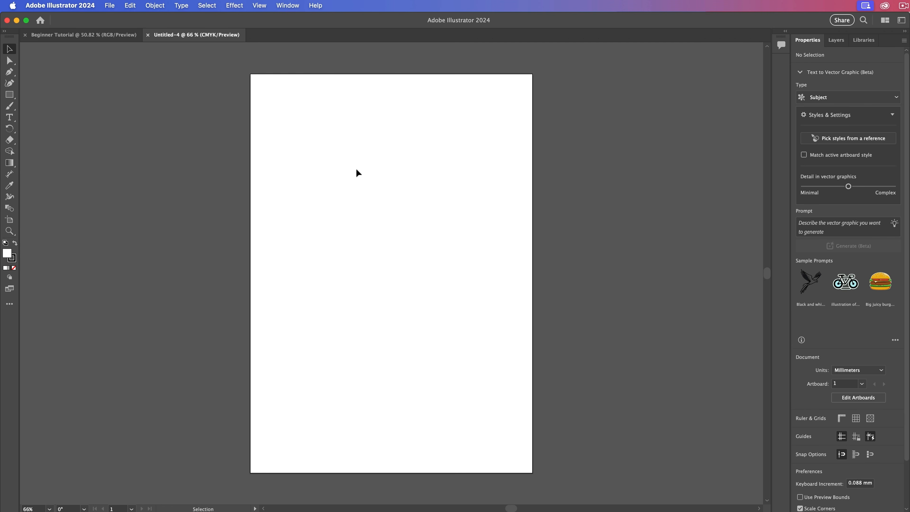
Switch back and forth between the Beginner Tutorial document and the A4 document to compare them
click(122, 36)
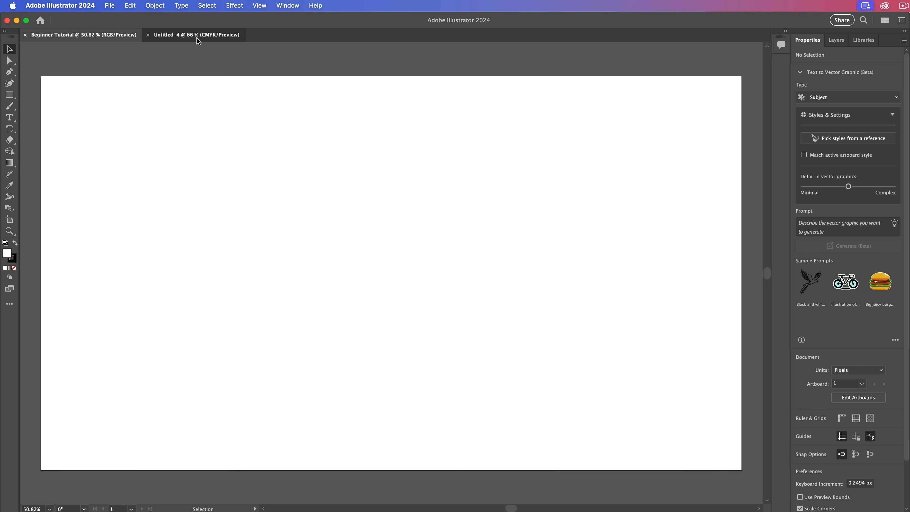
click(196, 37)
click(118, 34)
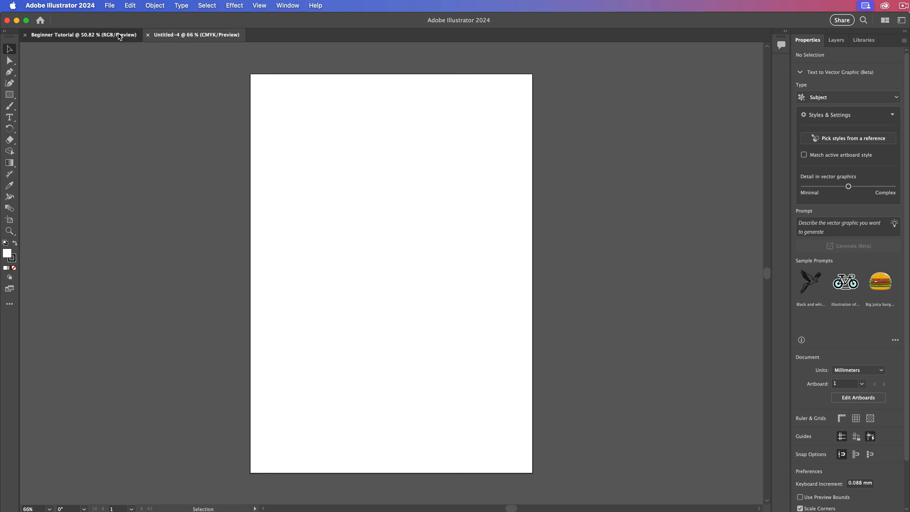
click(176, 33)
click(124, 34)
click(180, 34)
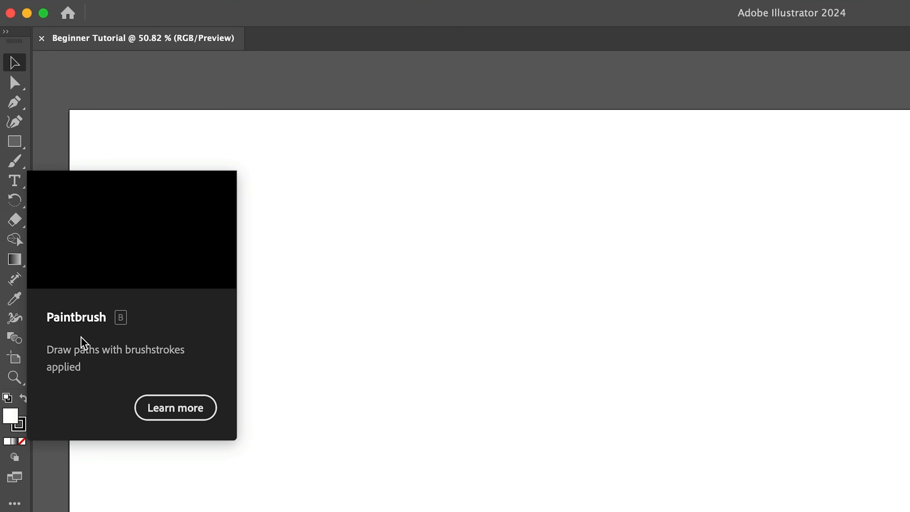
Activate several drawing tools in turn, including Pen, Selection, Rectangle and Type, to explore the toolset
click(16, 102)
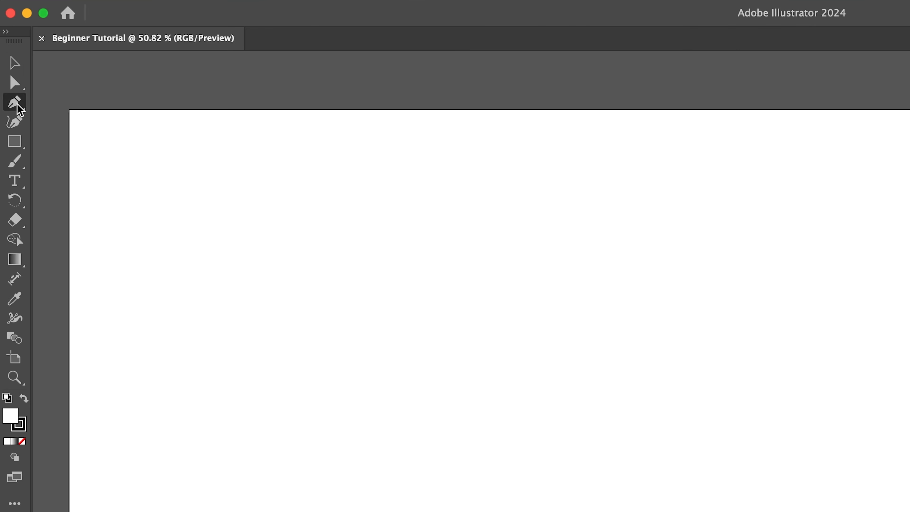
click(17, 68)
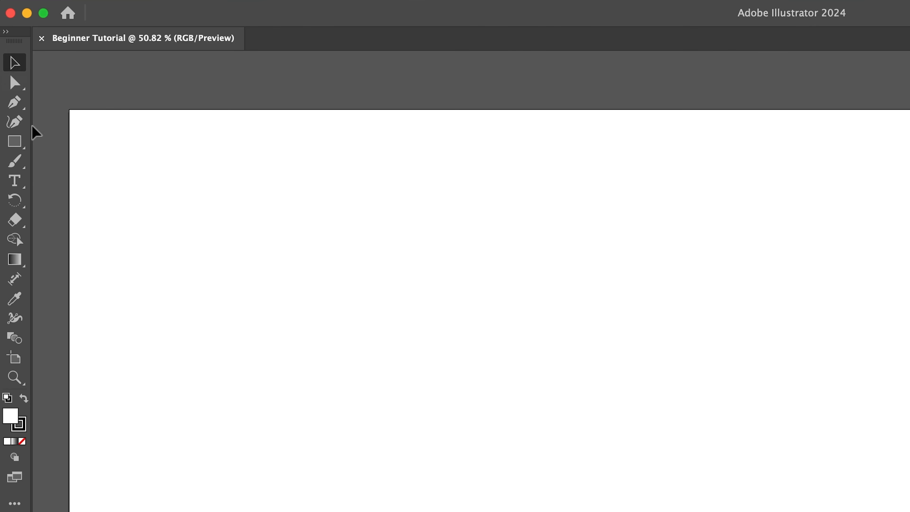
key(m)
click(22, 181)
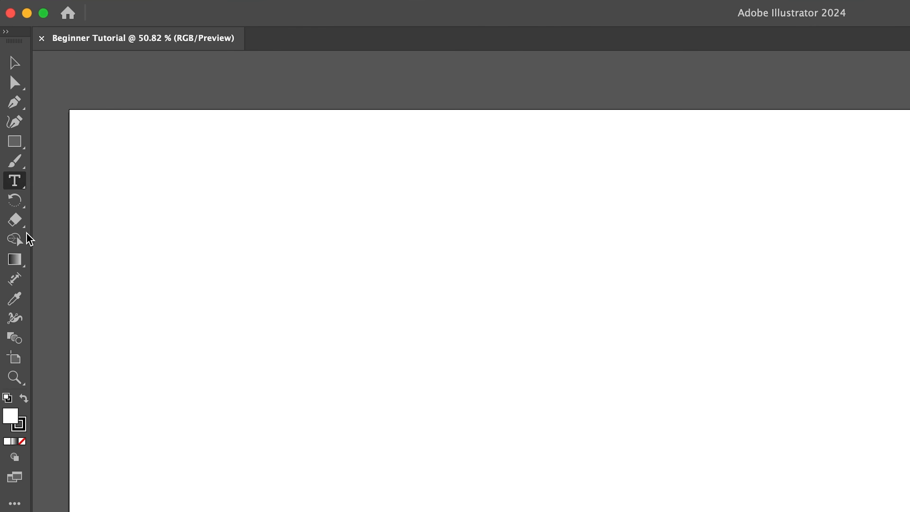
click(17, 236)
click(18, 253)
click(6, 286)
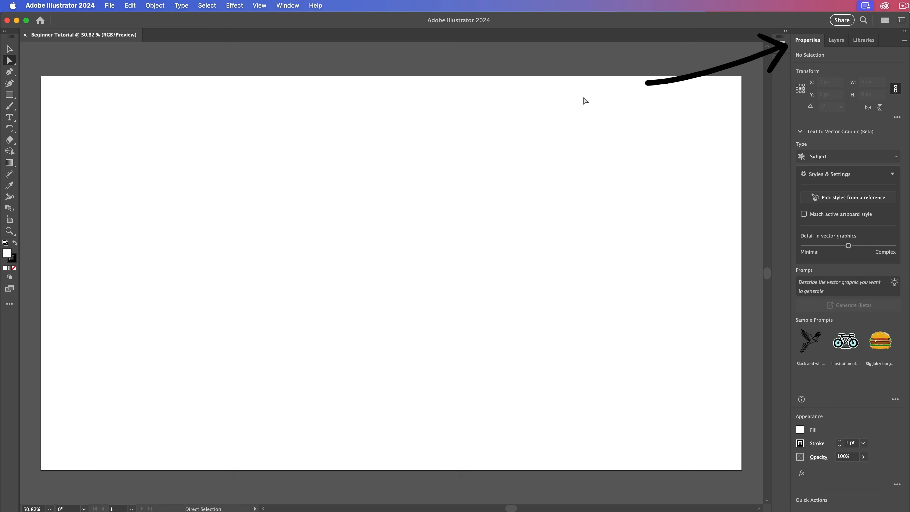
View the document's layers and libraries, and return to its properties
click(836, 40)
click(859, 43)
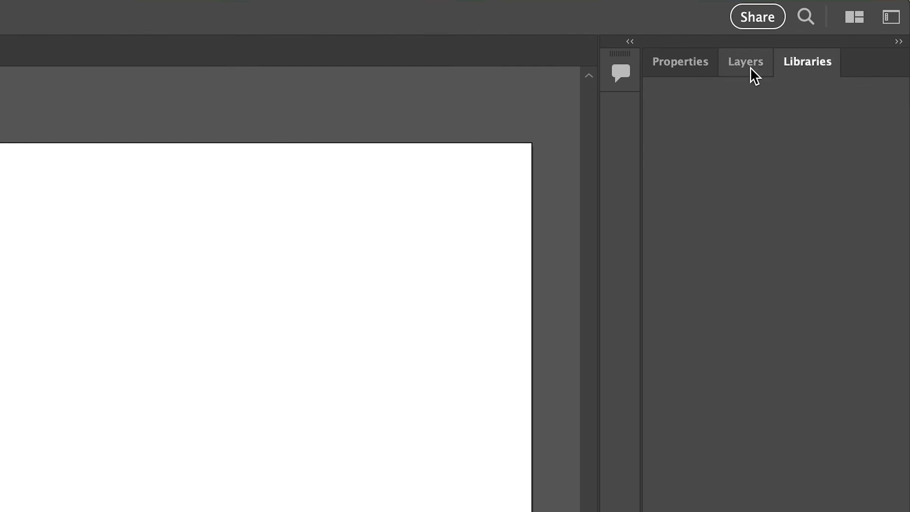
click(695, 63)
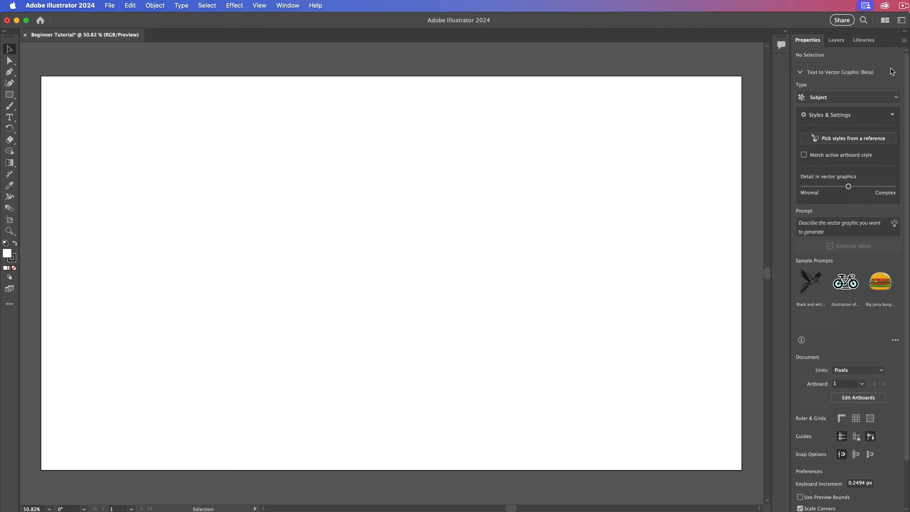
Draw a rectangle on the artboard and select and deselect it to compare the properties offered in each case
key(m)
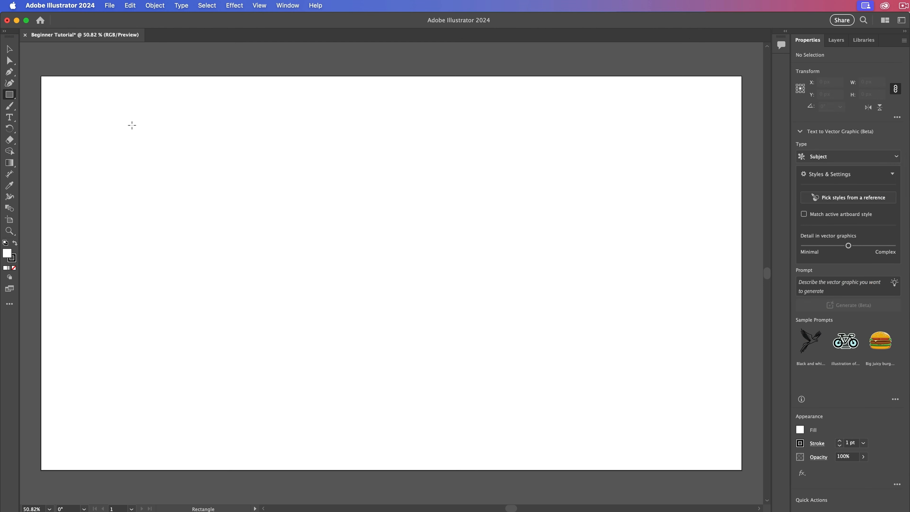
key(v)
mouse_move(132, 125)
mouse_down()
mouse_move(194, 188)
mouse_move(397, 237)
mouse_up()
click(471, 247)
click(375, 241)
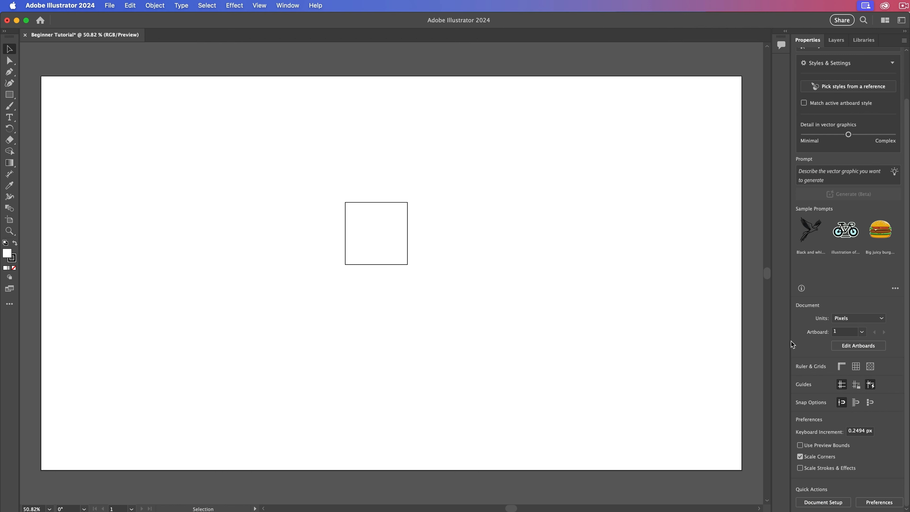
scroll(802, 335, up, 3)
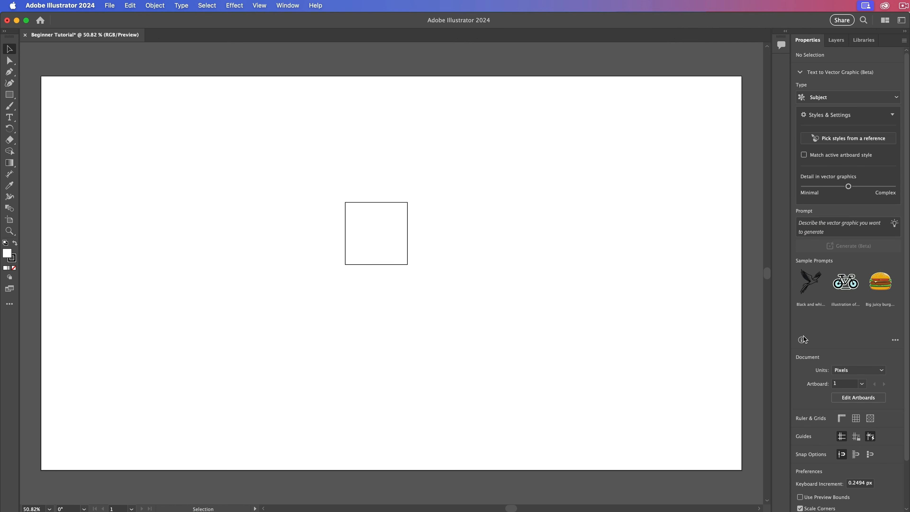
Examine the layer list and the colour themes and swatches in the Stock Templates library, ending on the document properties
click(836, 40)
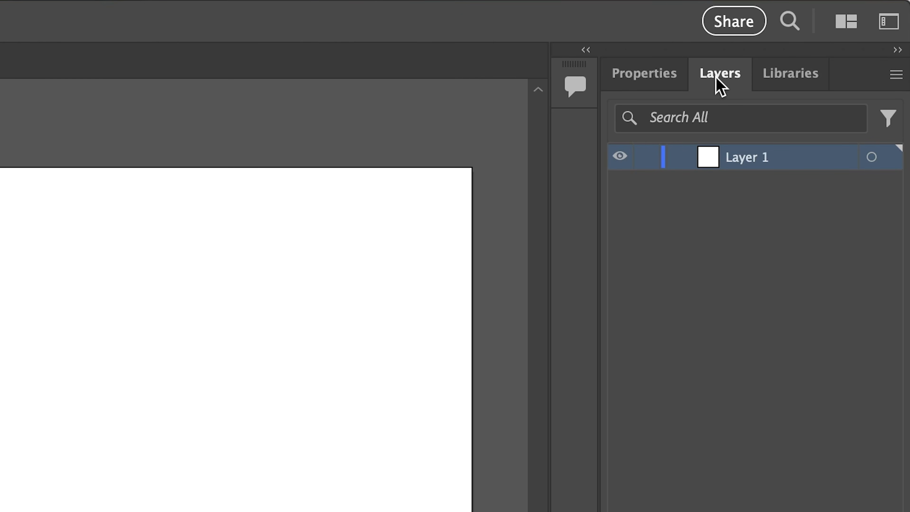
click(790, 73)
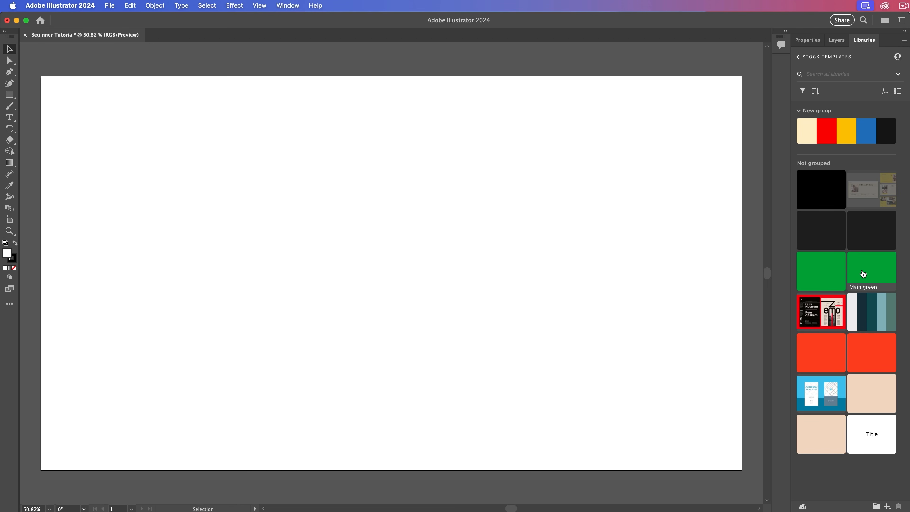
mouse_move(862, 274)
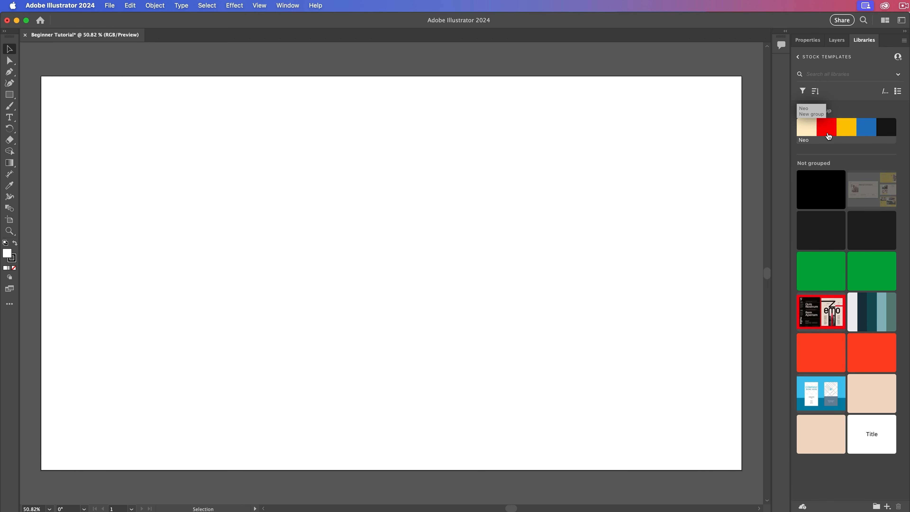
mouse_move(831, 130)
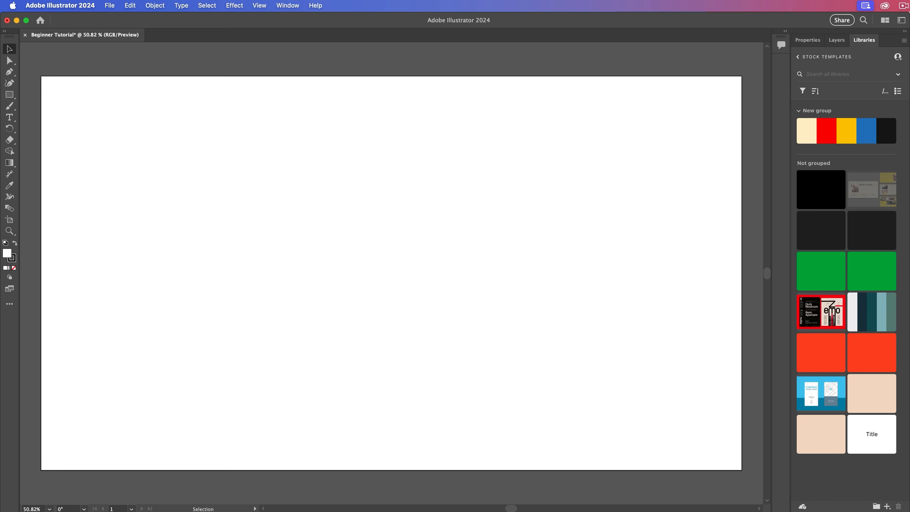
click(872, 283)
click(807, 40)
click(206, 5)
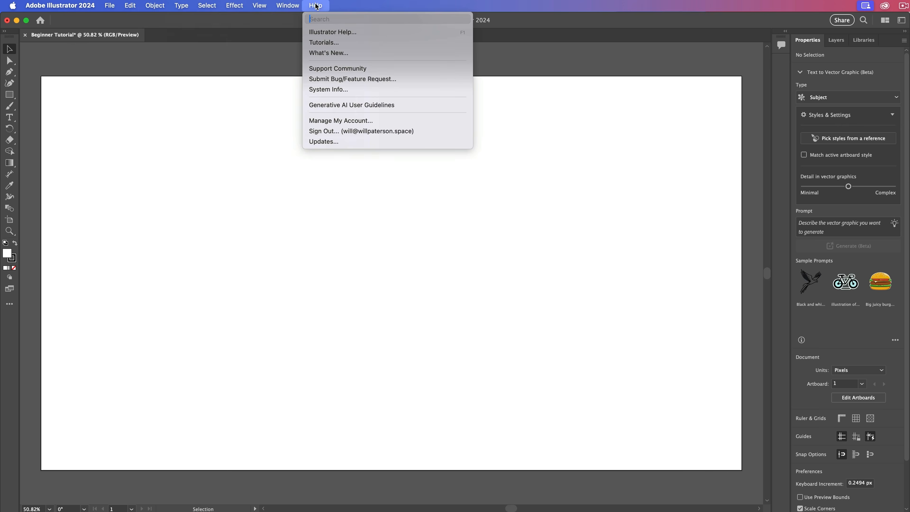
click(160, 5)
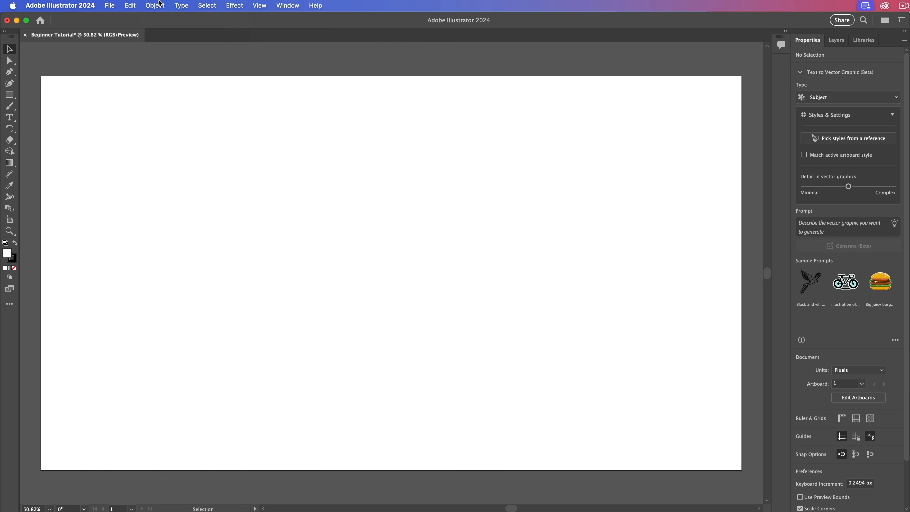
click(270, 7)
click(275, 6)
Bring up the Layers panel, detach it as a floating panel, and reorder the docked Properties panel after Libraries
click(275, 6)
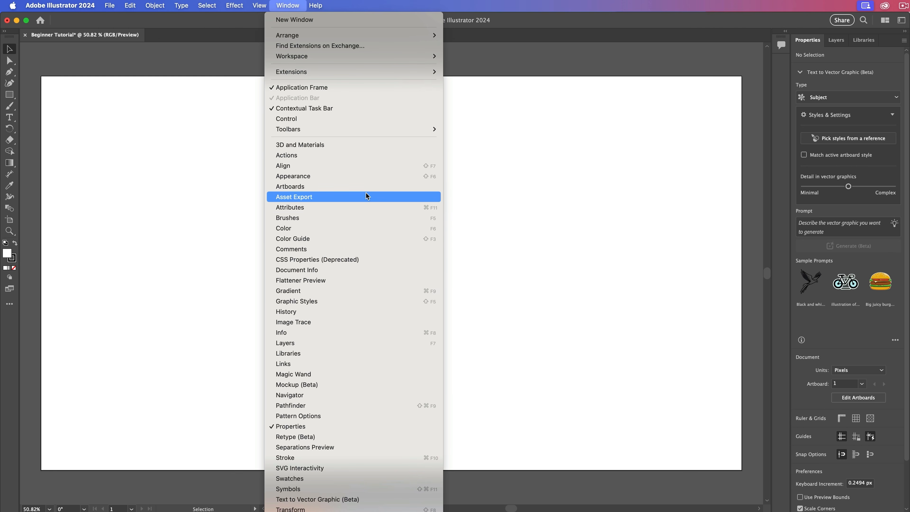
click(317, 341)
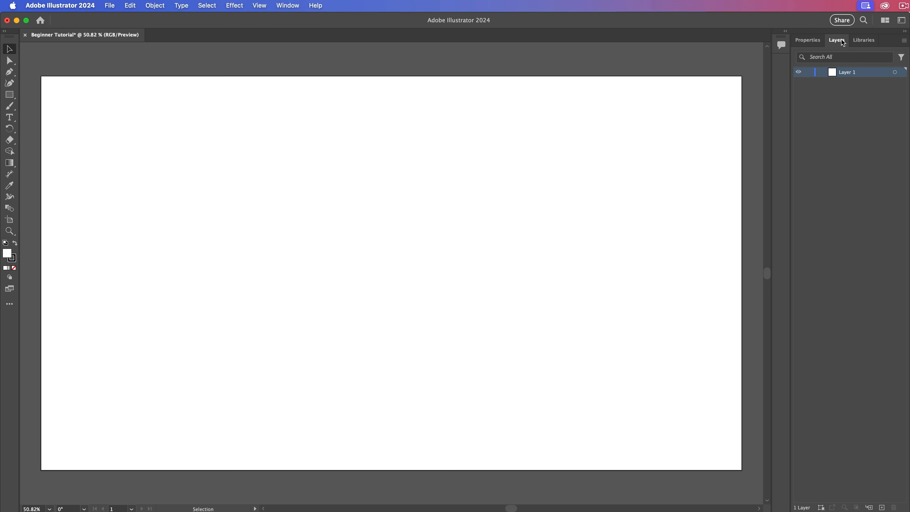
drag(843, 43, 626, 52)
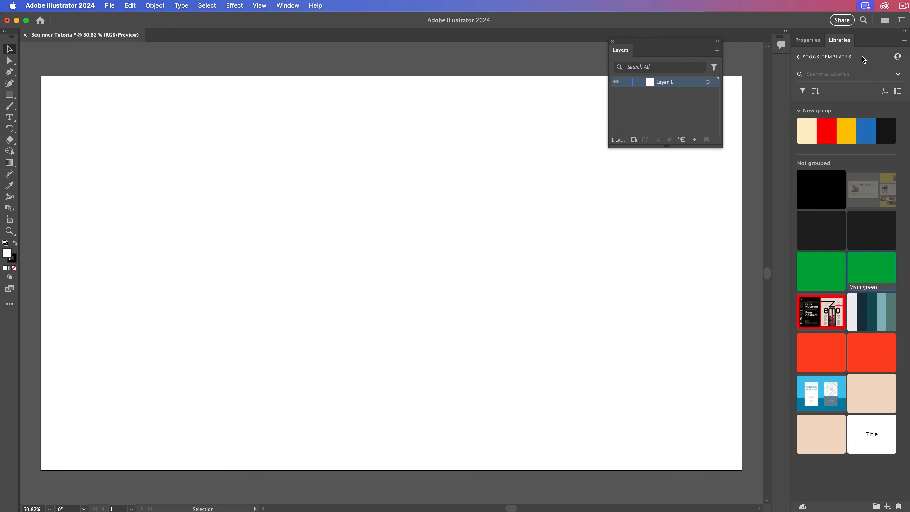
drag(812, 40, 834, 41)
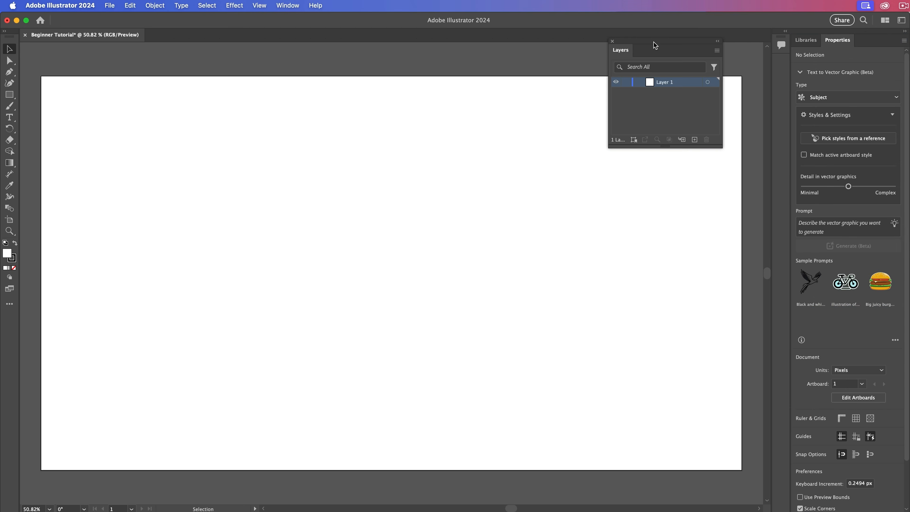
Attach the Properties panel beneath the floating Layers panel and move the group over the artboard's right edge
drag(655, 45, 605, 57)
drag(837, 40, 602, 146)
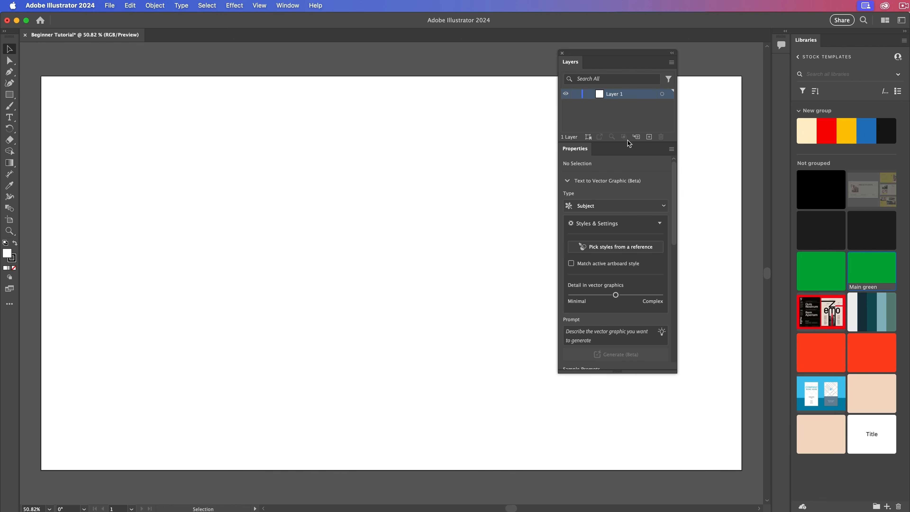
drag(617, 54, 696, 81)
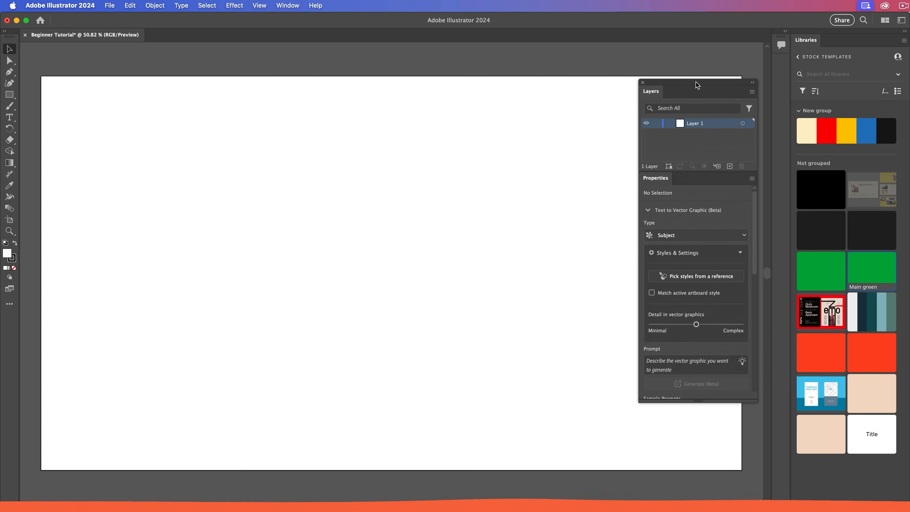
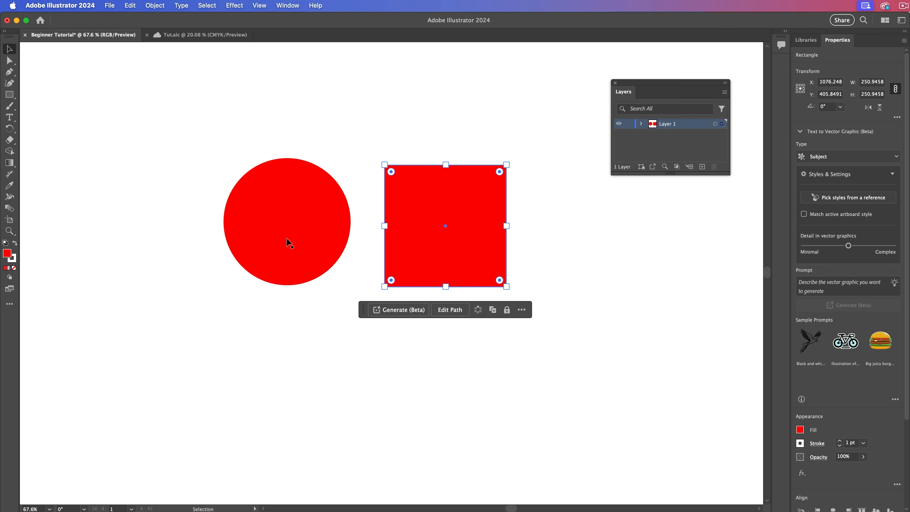
Fill the rectangle with black and move it over the red circle, to about X 861, Y 407 px
click(799, 432)
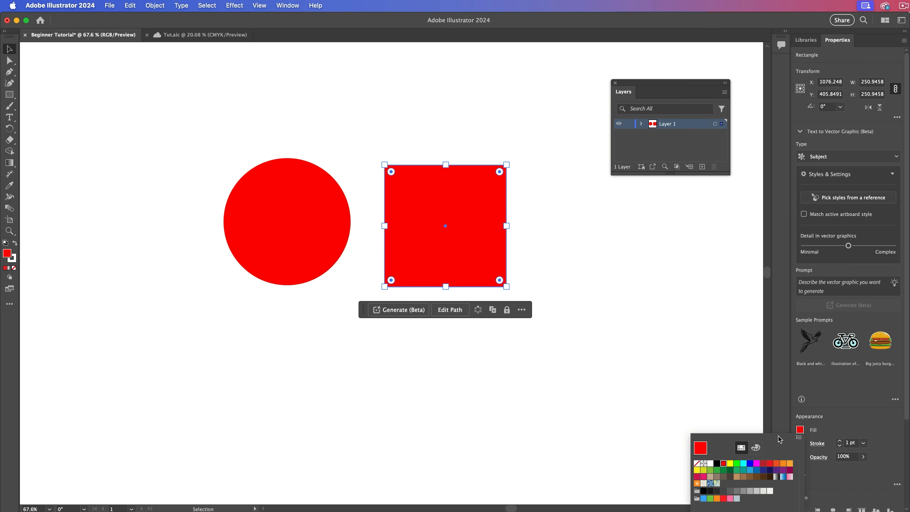
click(714, 463)
drag(463, 283, 370, 291)
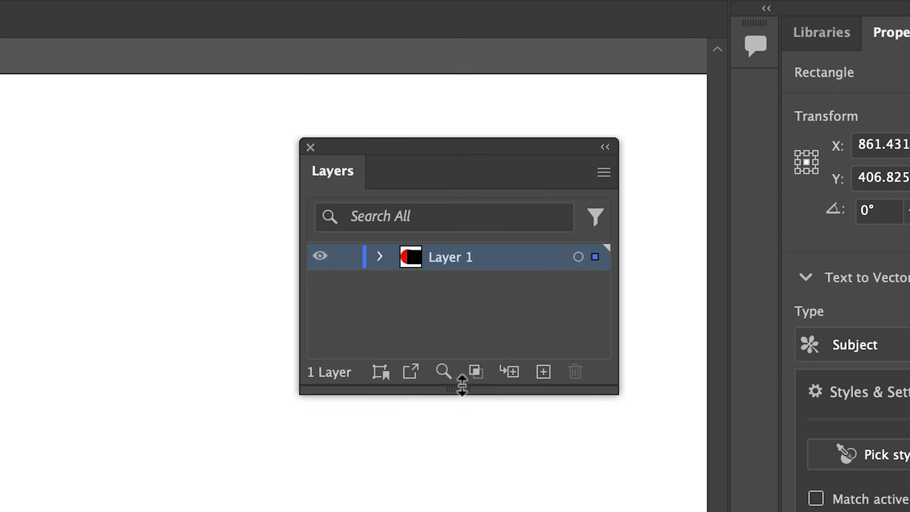
Lengthen the floating Layers panel, expand Layer 1 and highlight its rectangle and ellipse entries in turn
drag(462, 385, 451, 447)
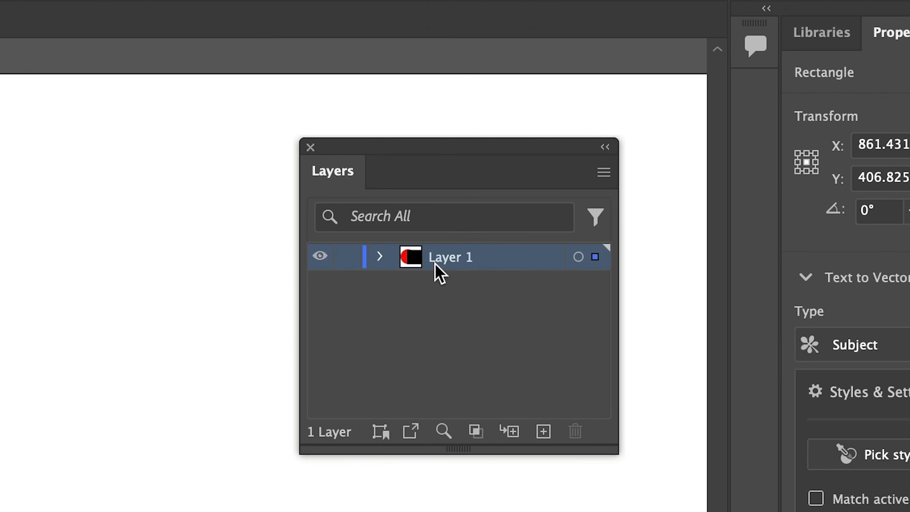
click(379, 261)
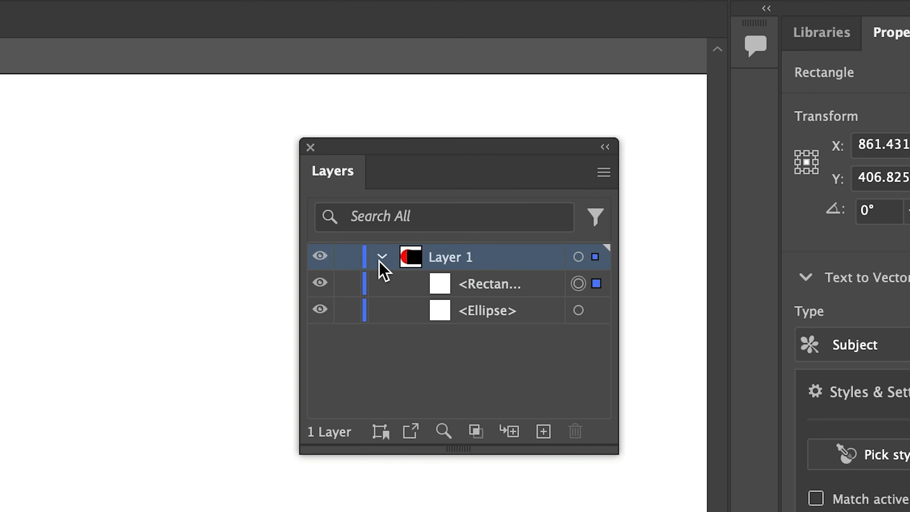
click(380, 261)
click(379, 262)
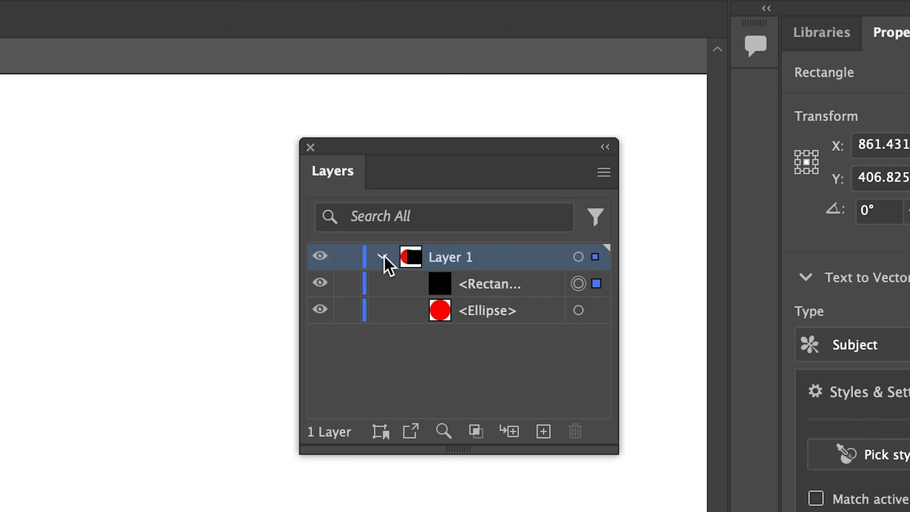
click(488, 286)
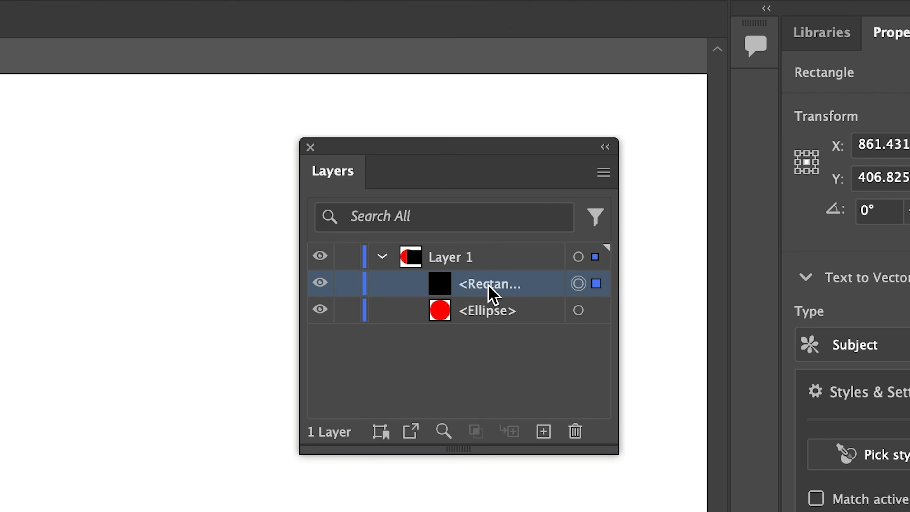
click(483, 310)
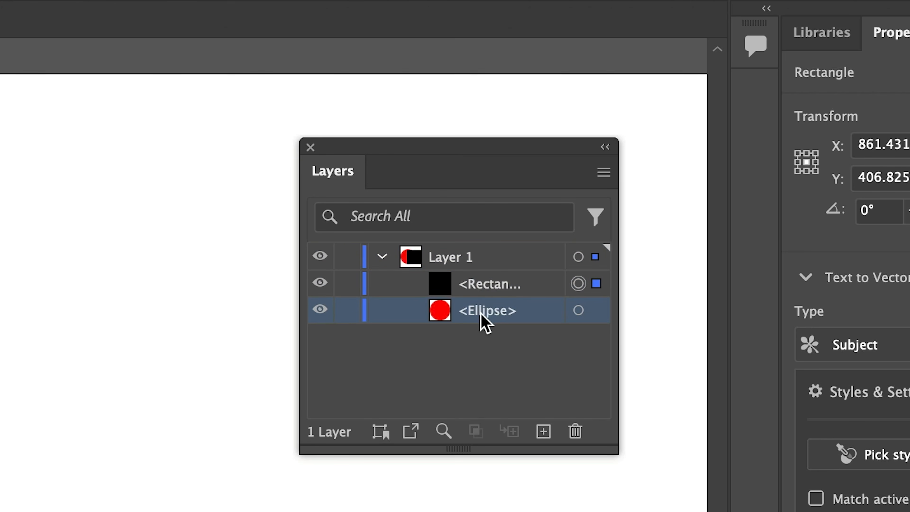
Place the black rectangle below the ellipse in the layer order and reposition it at about X 849, Y 397 px, partly behind the circle
click(234, 443)
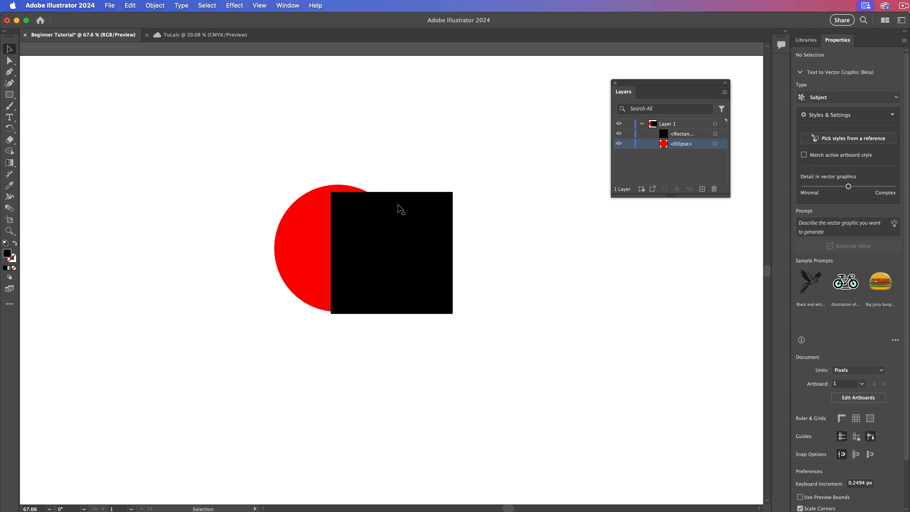
drag(390, 252, 378, 237)
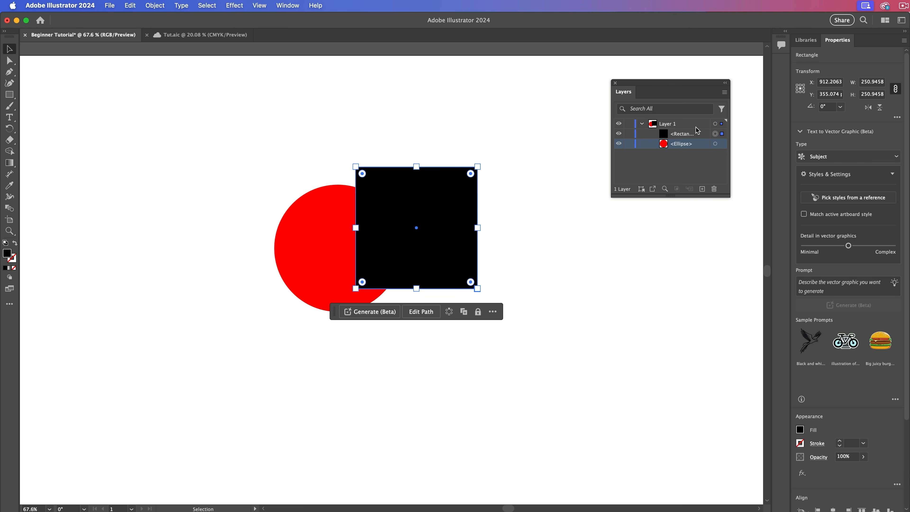
click(682, 134)
drag(684, 136, 681, 149)
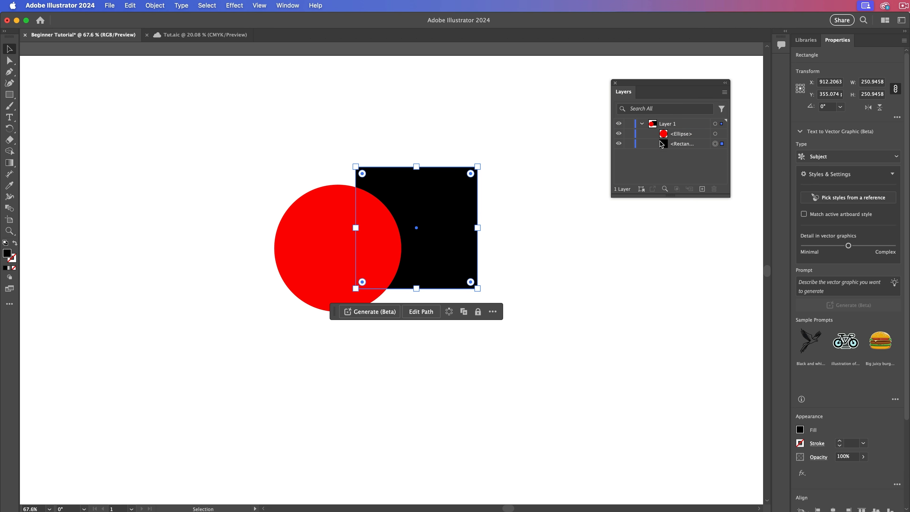
click(518, 158)
drag(445, 219, 425, 235)
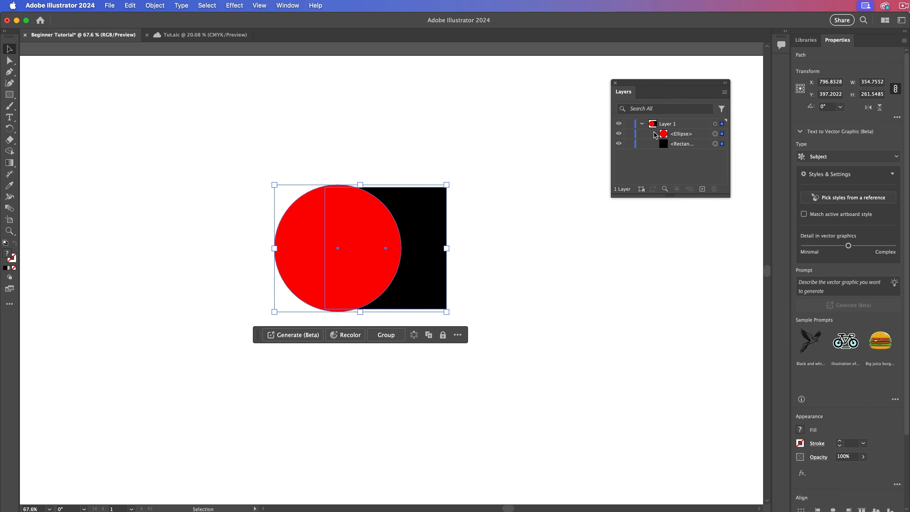
Try reordering the rectangle above the ellipse in Layer 1, undo the reorder and deselect everything
drag(685, 136, 685, 131)
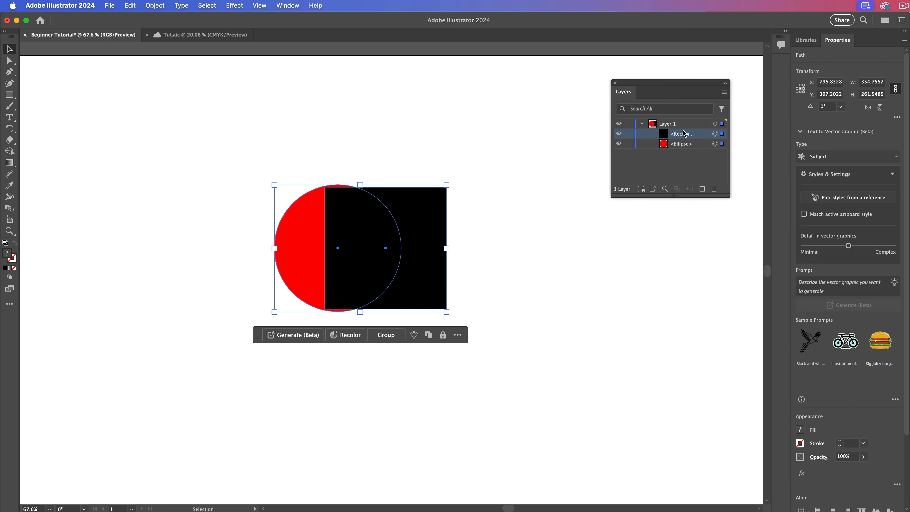
key(super+z)
click(448, 214)
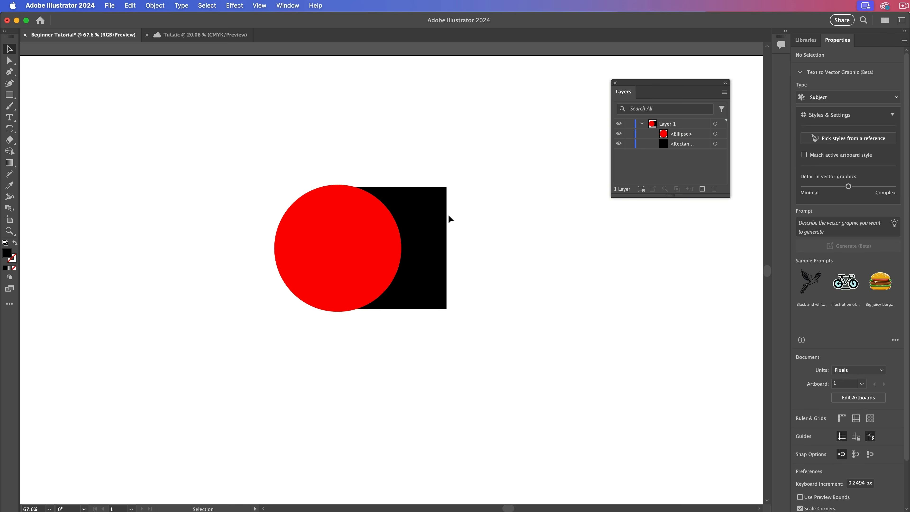
Bring the black rectangle to the front with the Arrange command and deselect it
click(429, 216)
right_click(430, 216)
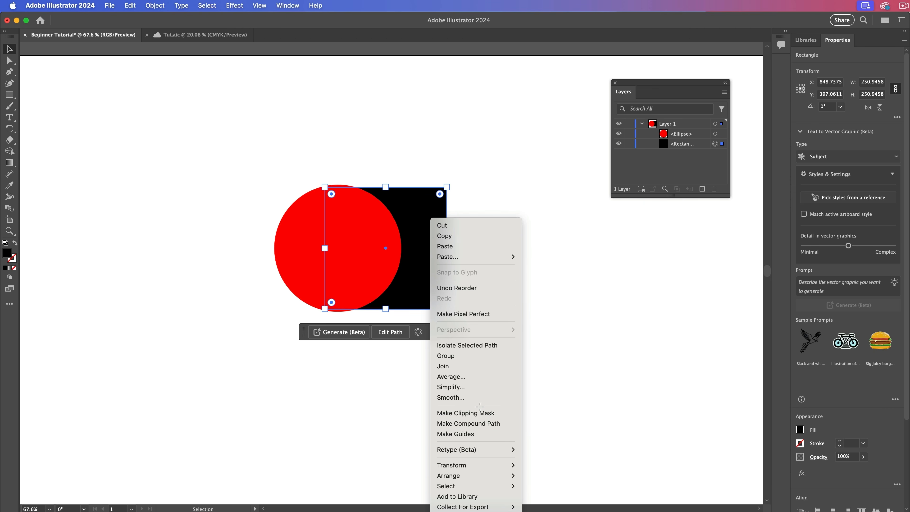
mouse_move(482, 475)
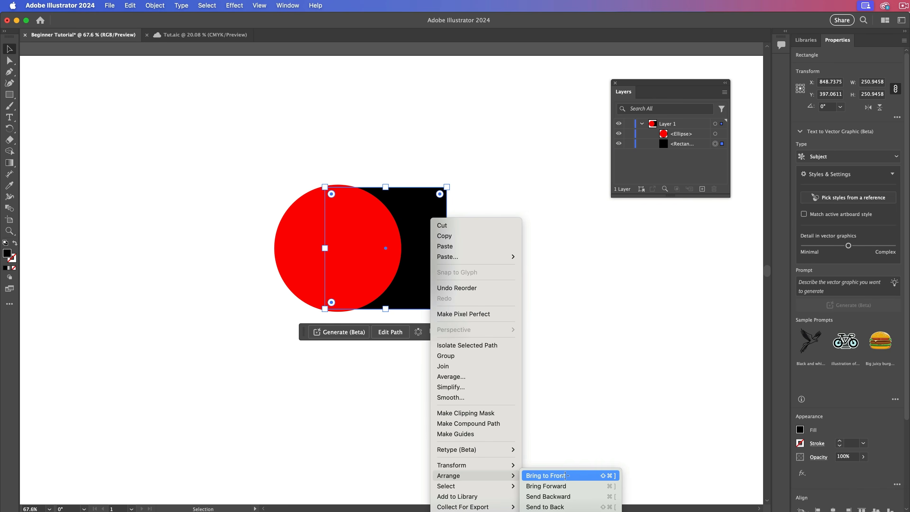
click(565, 475)
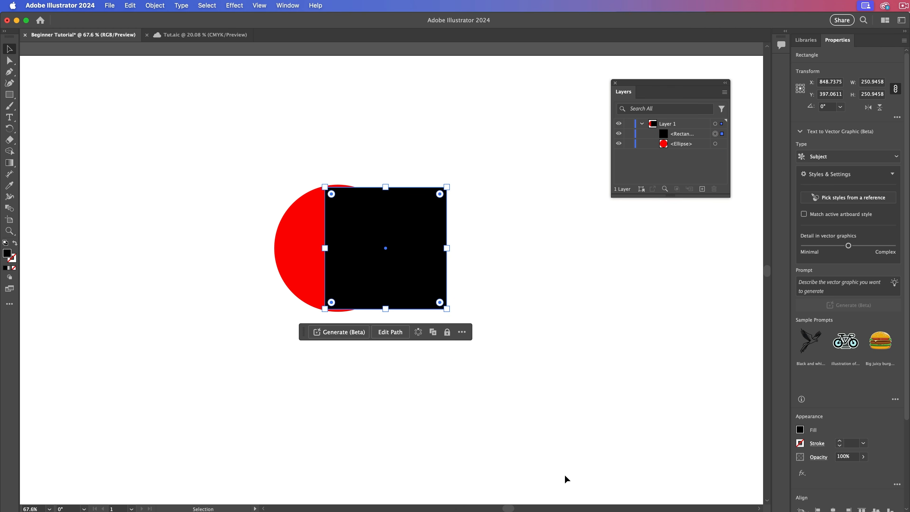
click(457, 305)
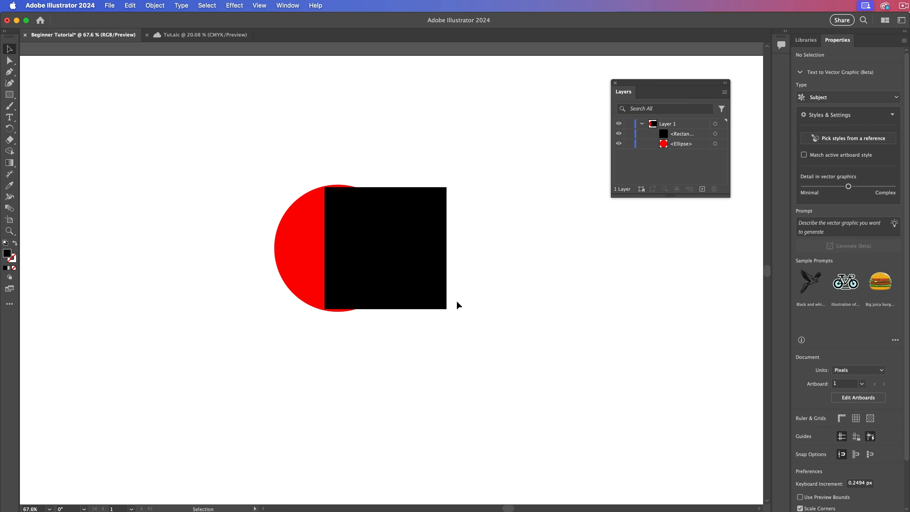
Shift the black rectangle away from the circle to about X 987, Y 370 px, keeping a slight overlap
drag(398, 284, 415, 284)
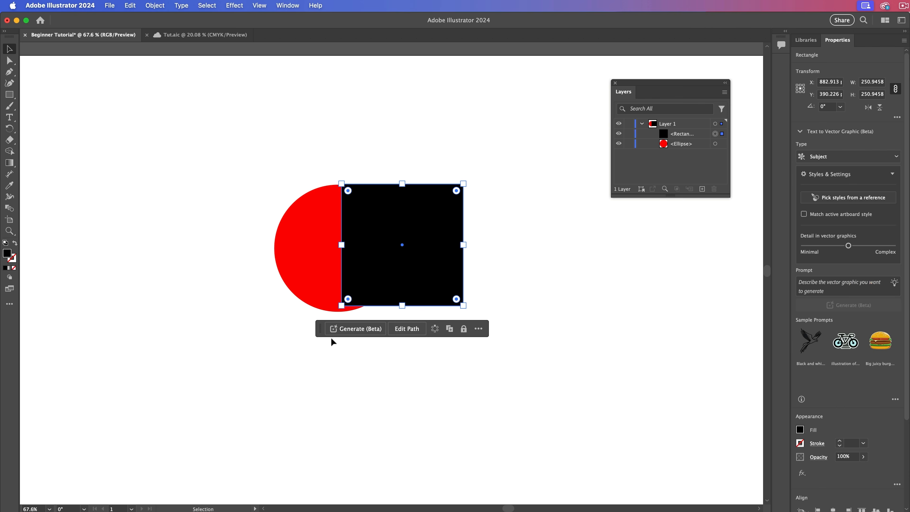
click(385, 396)
click(443, 289)
drag(422, 267, 472, 257)
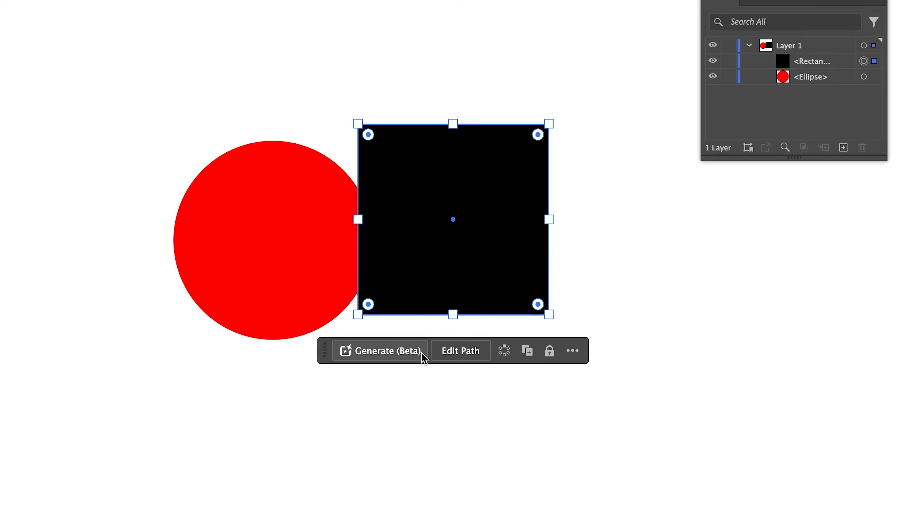
Enter DARK MOON as the vector generation prompt for the black rectangle and set the graphic type to Scene
click(410, 392)
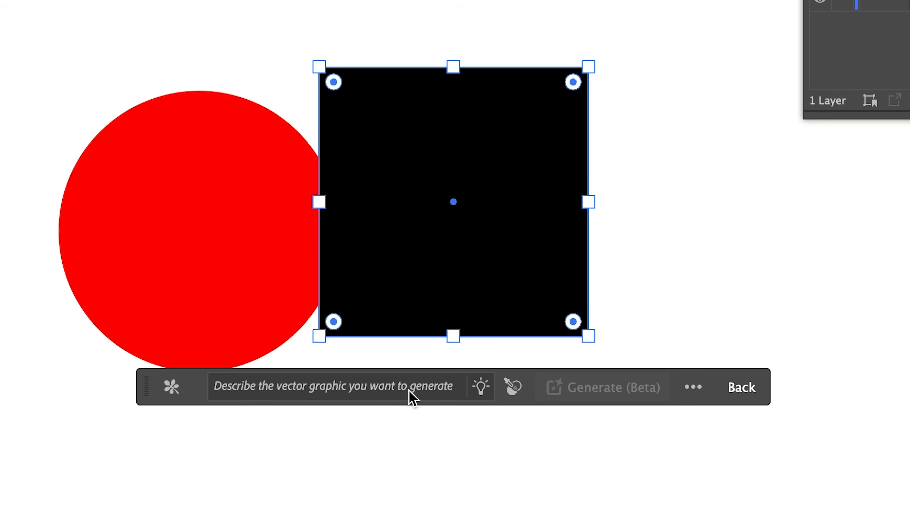
click(408, 390)
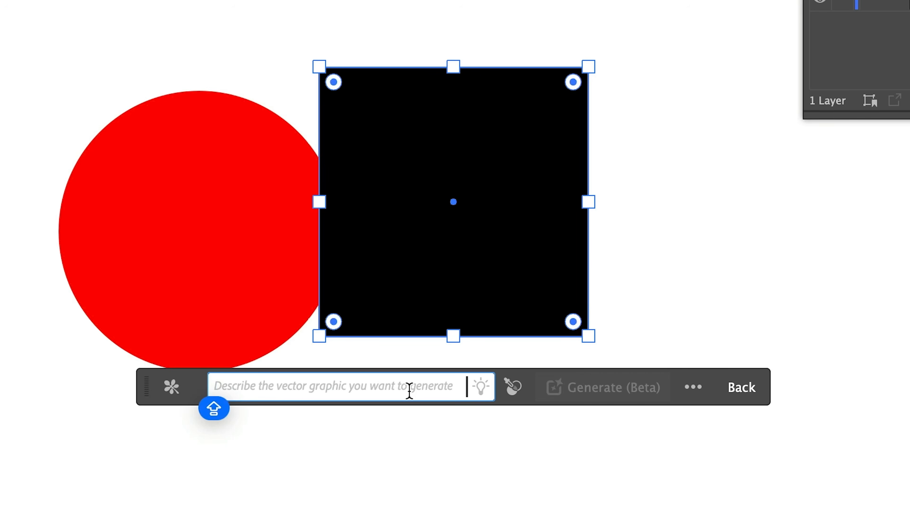
text(DARK MOON)
click(171, 387)
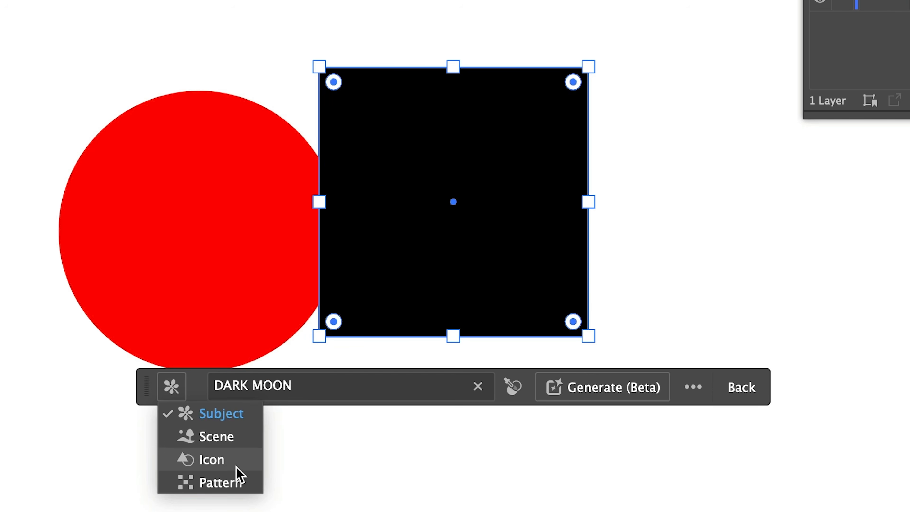
click(240, 443)
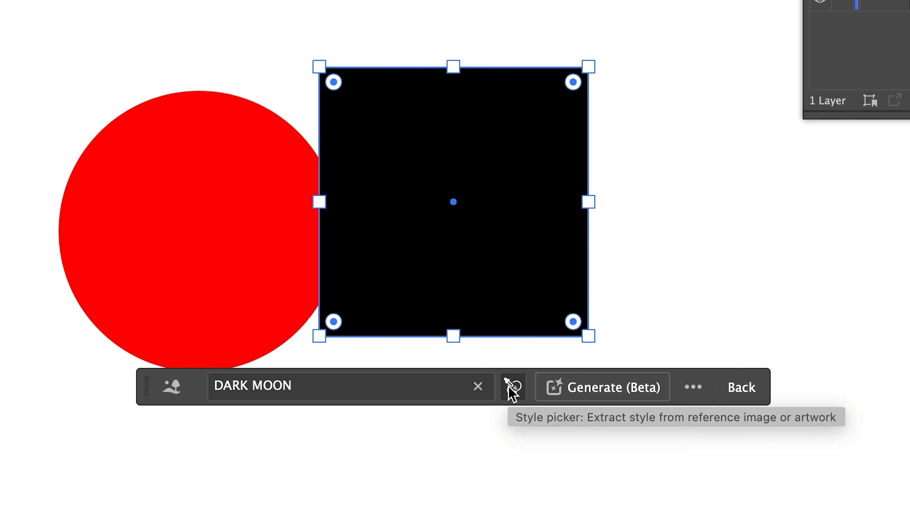
Generate the DARK MOON vector graphic, agreeing to the generative AI user guidelines
click(569, 391)
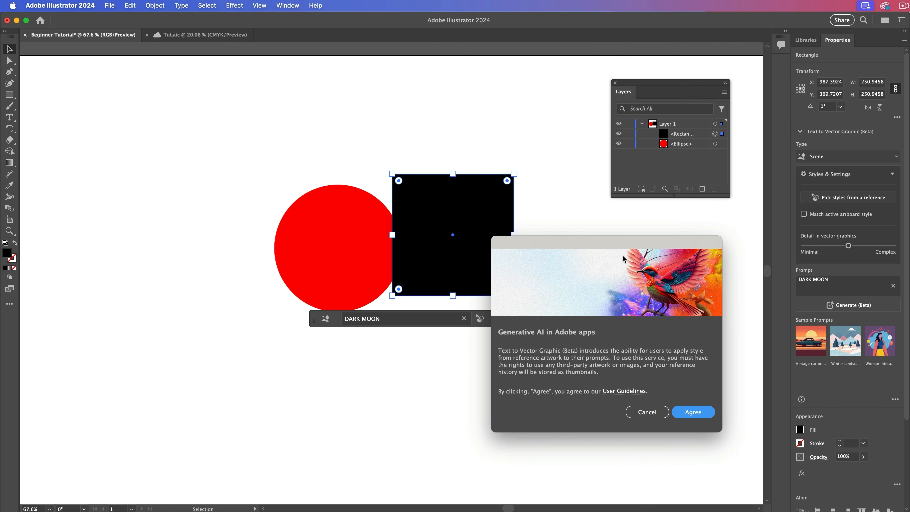
drag(616, 240, 450, 165)
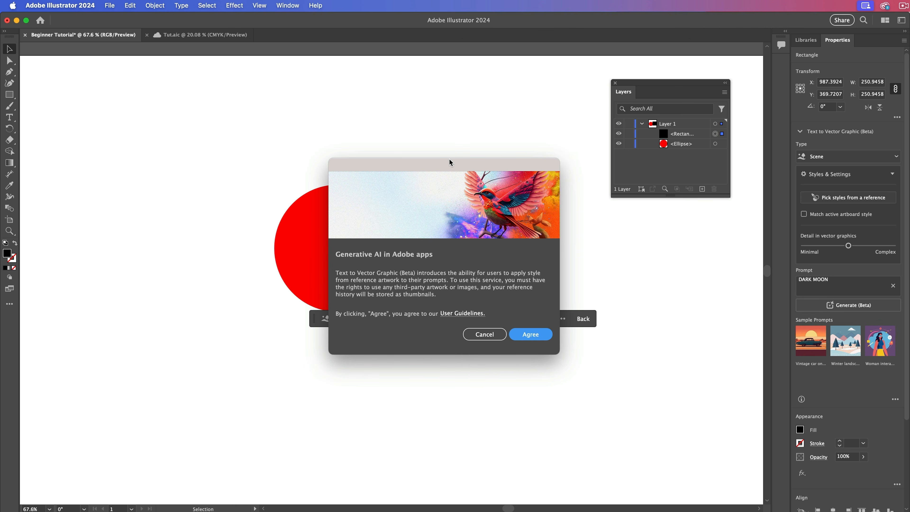
click(540, 335)
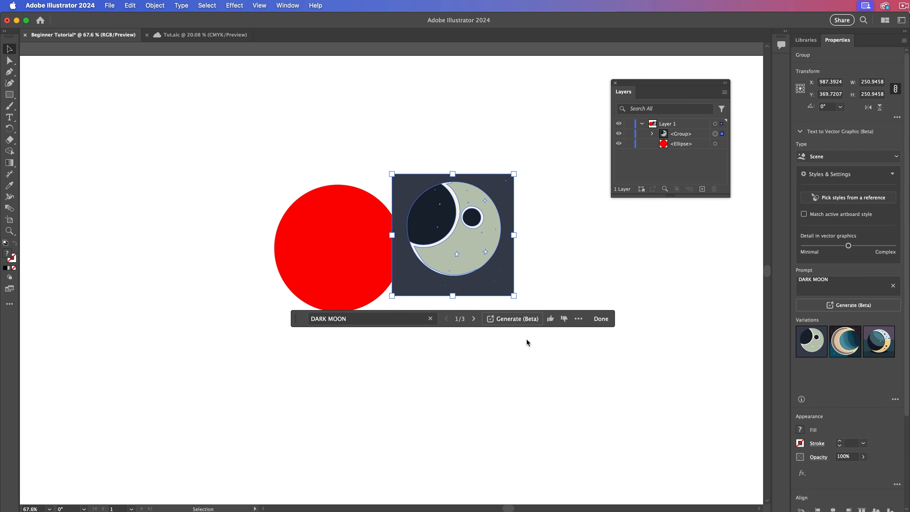
Move the generated moon graphic clear of the red circle, to about X 1046, Y 392 px
click(581, 280)
key(z)
drag(452, 206, 426, 201)
drag(510, 227, 666, 229)
drag(535, 263, 523, 289)
key(v)
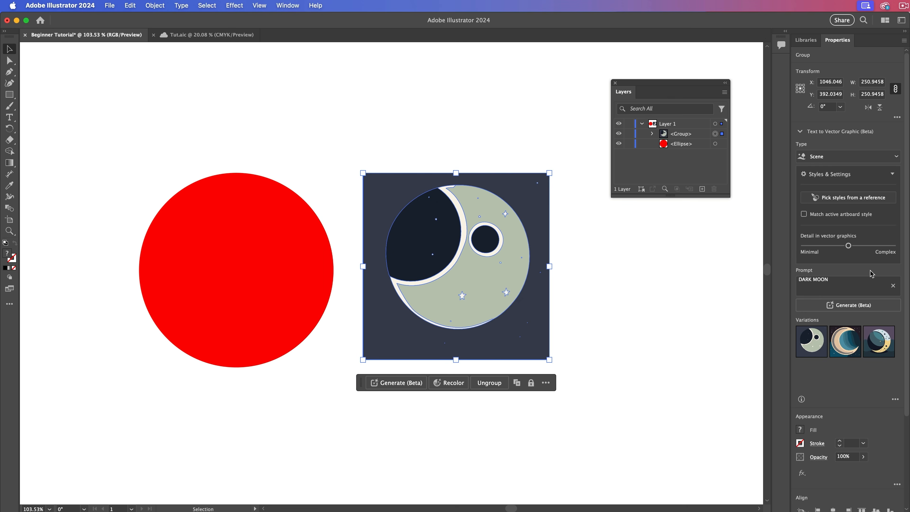
click(287, 5)
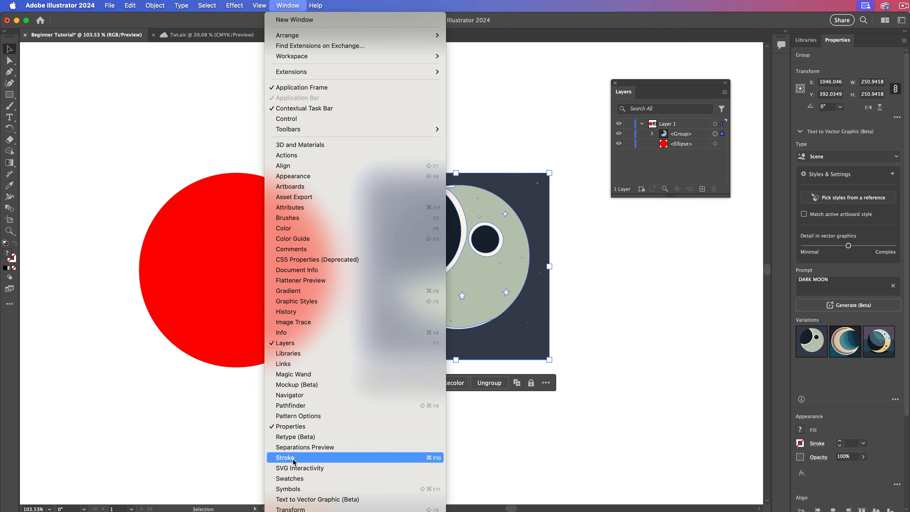
click(762, 295)
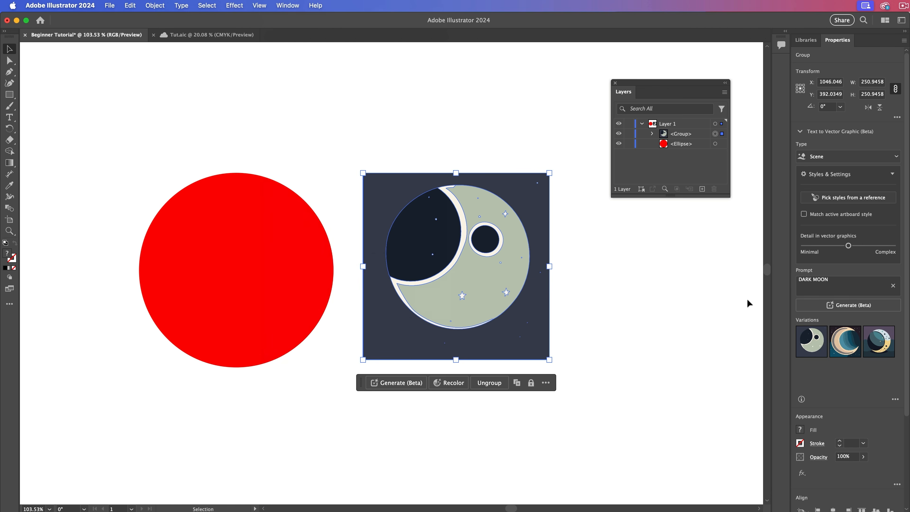
Preview the second and third DARK MOON variations on the artboard and return to the first one
click(844, 342)
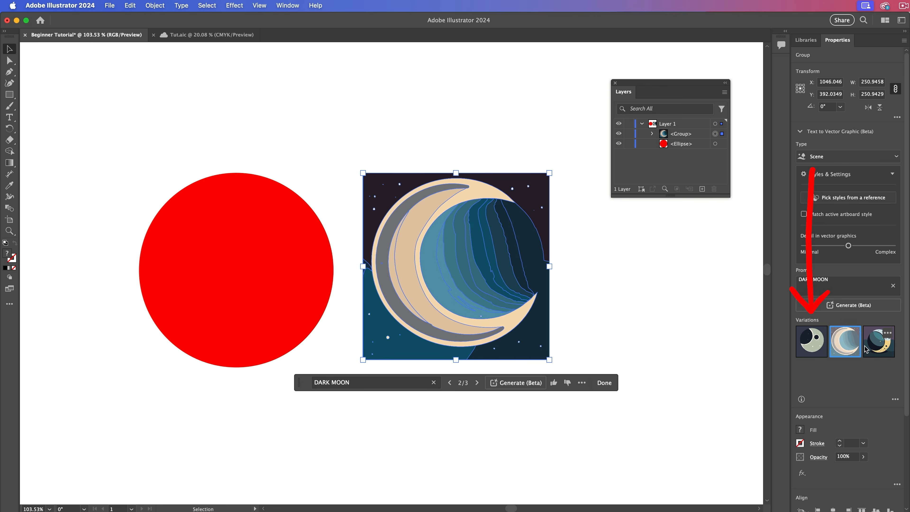
click(879, 348)
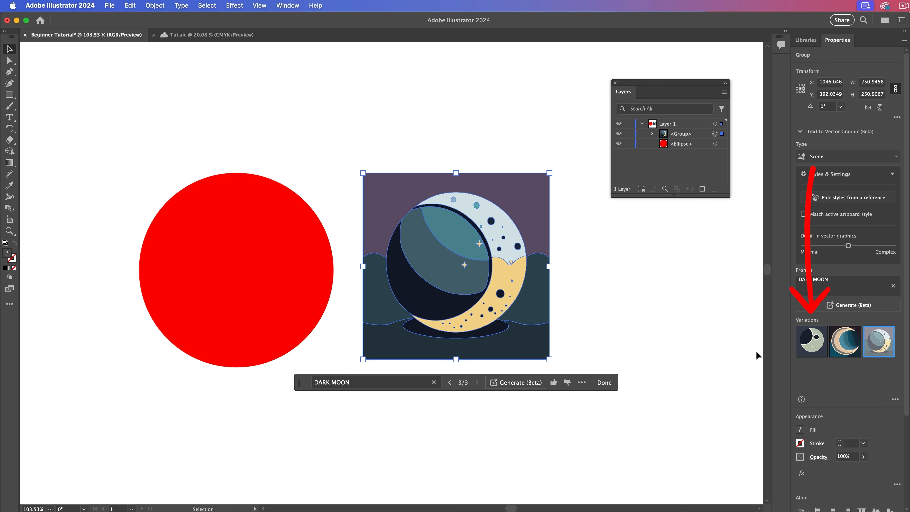
click(811, 341)
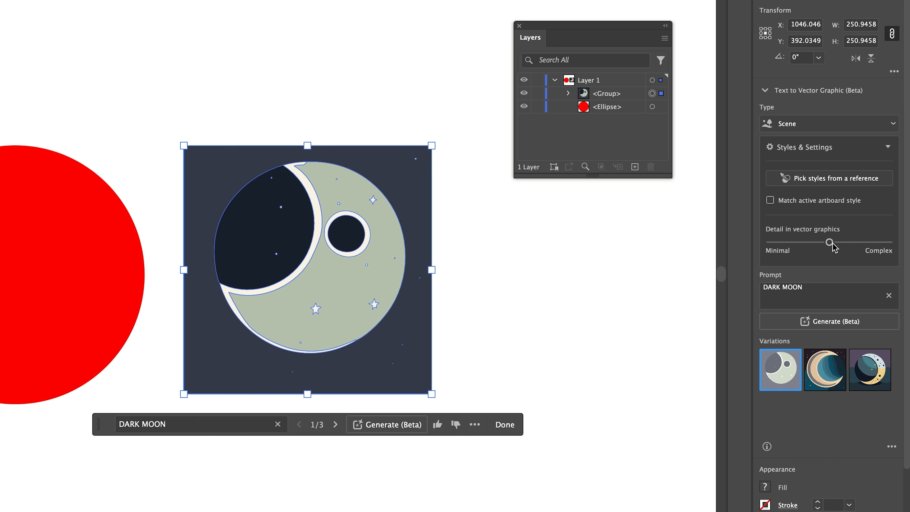
Set the vector graphic detail fully to Complex and undo the moon generation to restore the black rectangle
drag(830, 243, 890, 242)
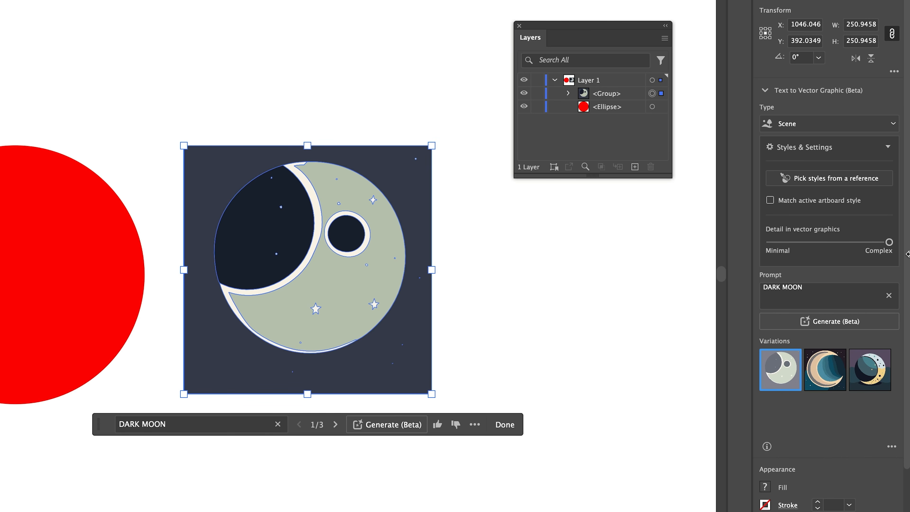
key(super+z)
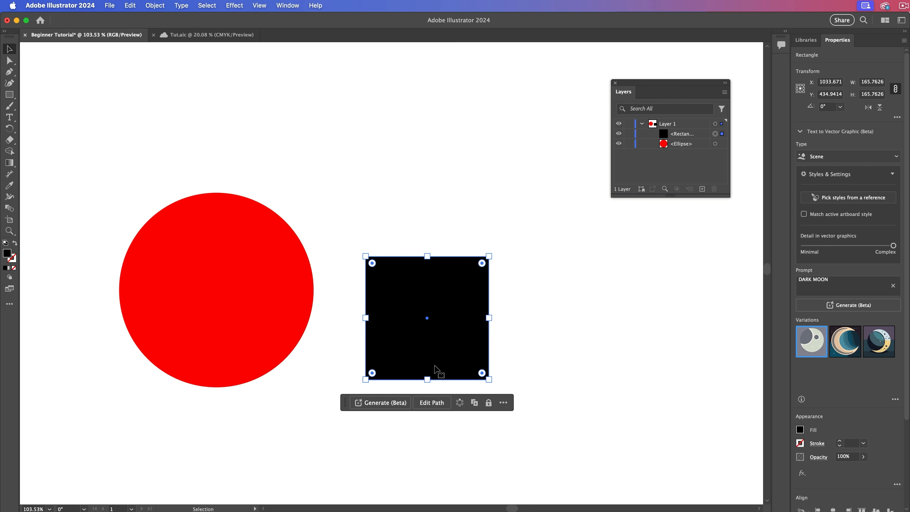
click(419, 407)
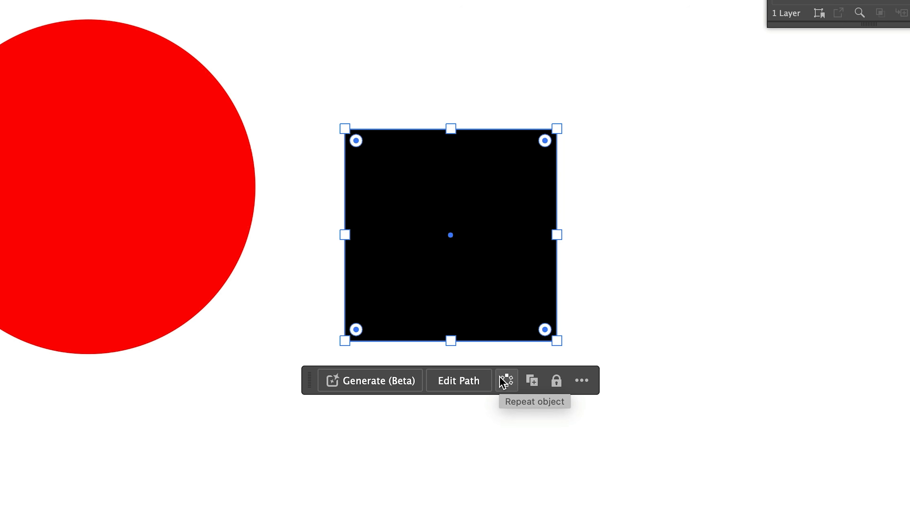
Scale the black square down about its centre and turn it into a radial repeat
click(459, 402)
click(506, 384)
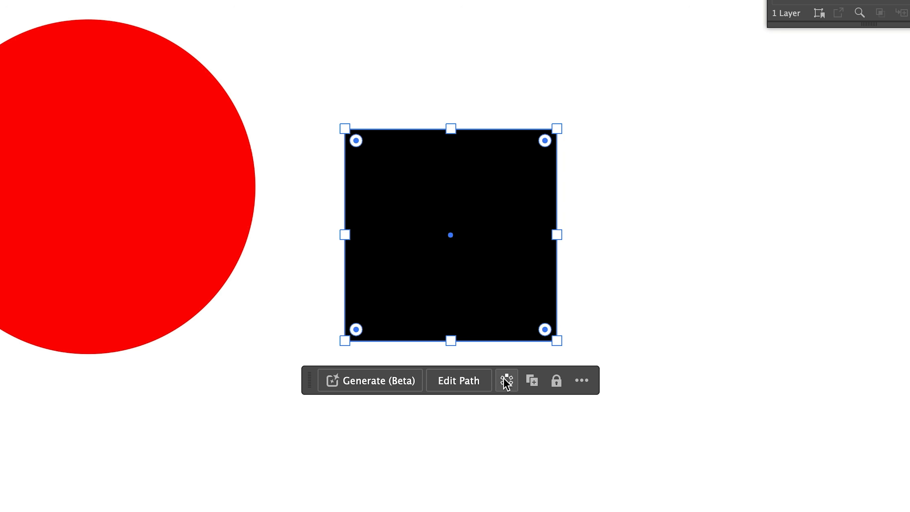
drag(558, 216, 495, 249)
click(508, 323)
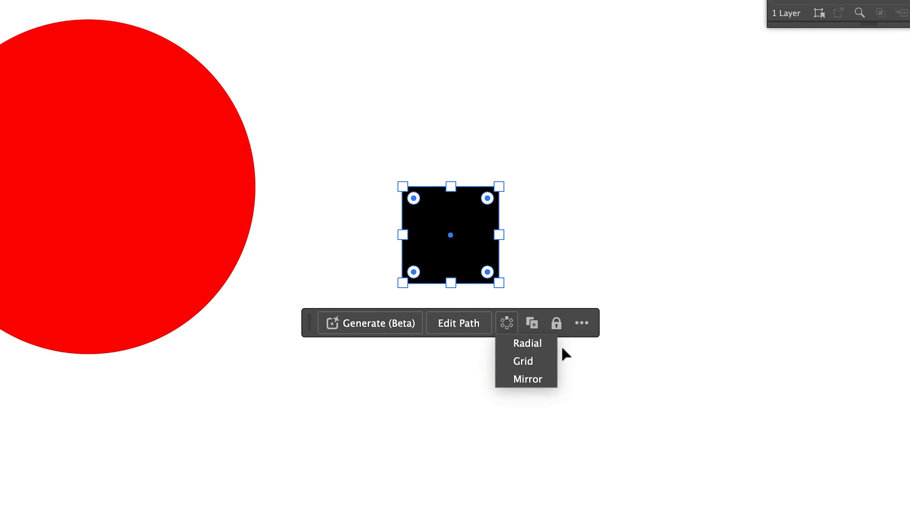
click(530, 347)
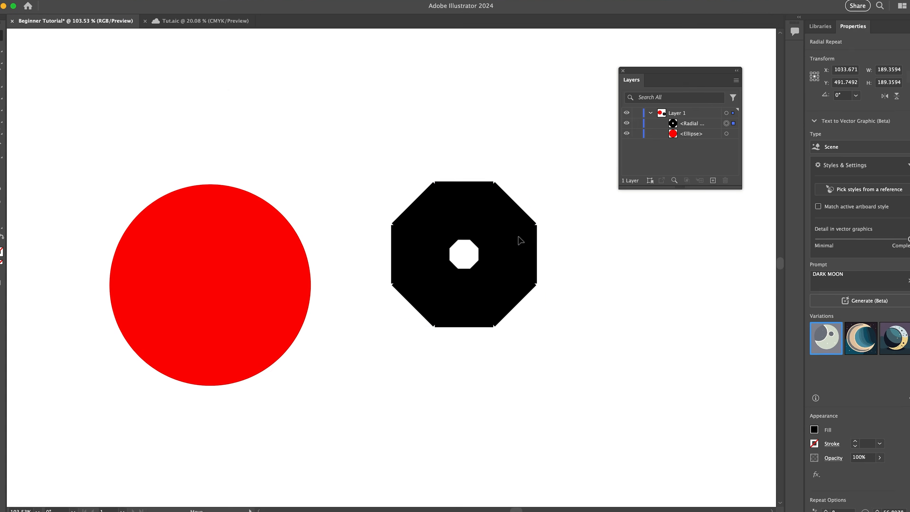
Adjust the radial repeat to five instances and widen its radius to about 78 px
mouse_move(533, 237)
mouse_down()
mouse_move(532, 220)
mouse_move(532, 264)
mouse_move(534, 246)
mouse_move(536, 253)
mouse_up()
key(super+z)
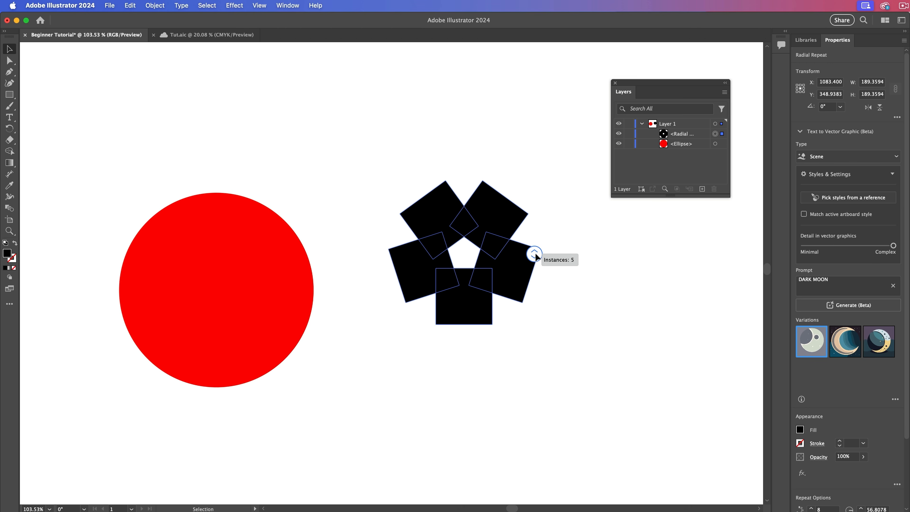
drag(535, 251, 534, 266)
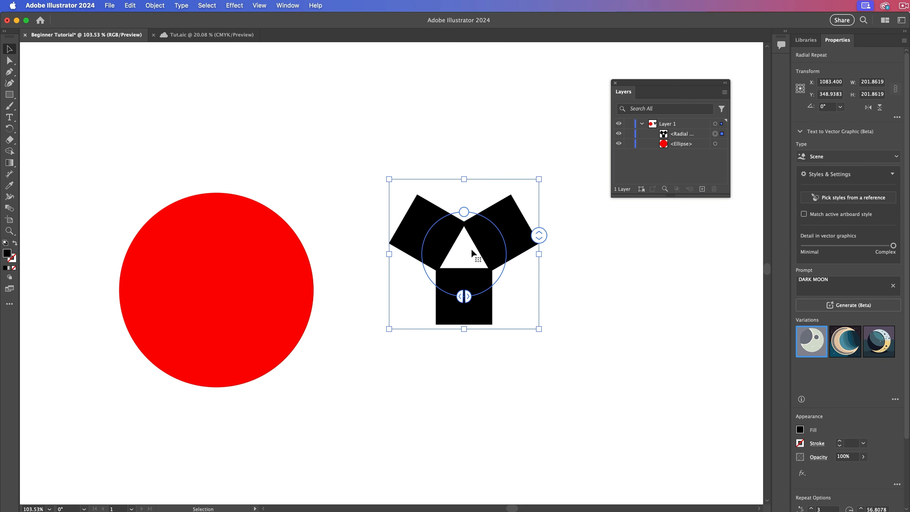
drag(464, 220, 462, 198)
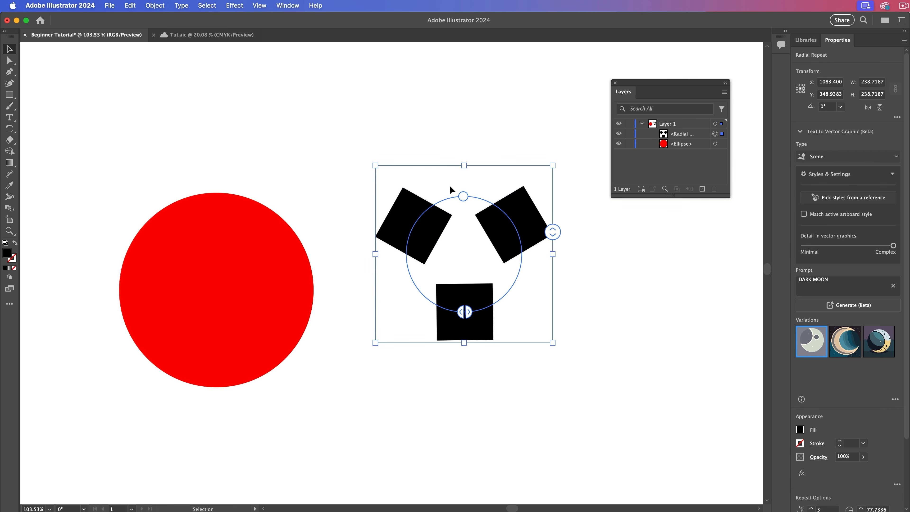
drag(552, 231, 550, 222)
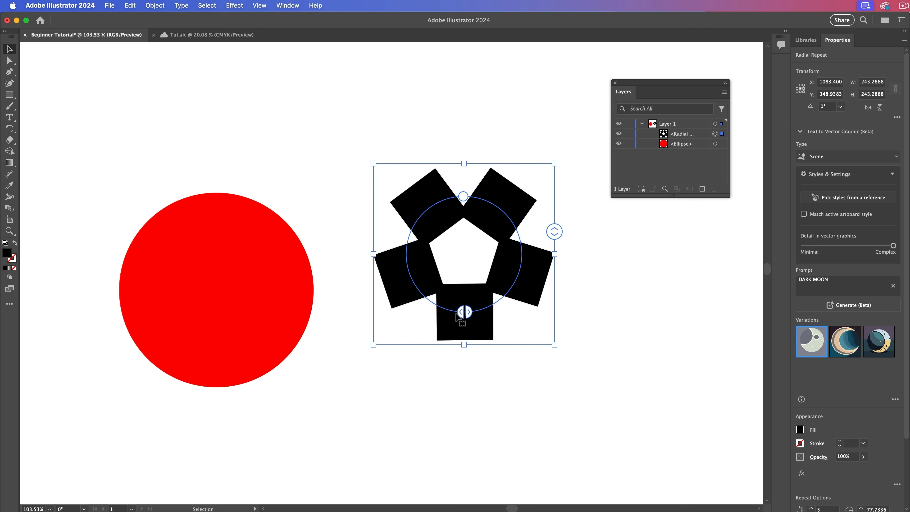
Shorten the radial repeat's arc to hide part of the ring, then reopen it to nearly a full circle with eight instances
drag(464, 312, 463, 184)
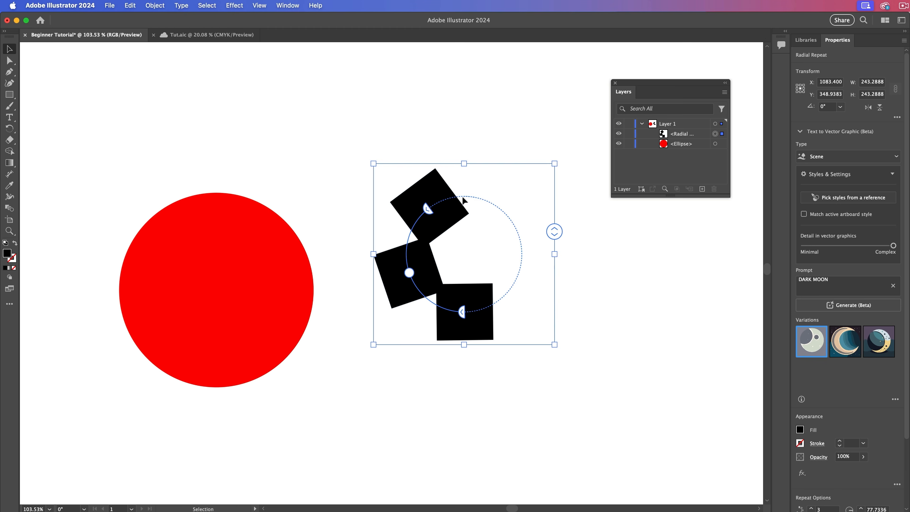
mouse_move(554, 230)
mouse_down()
mouse_move(551, 208)
mouse_move(552, 223)
mouse_up()
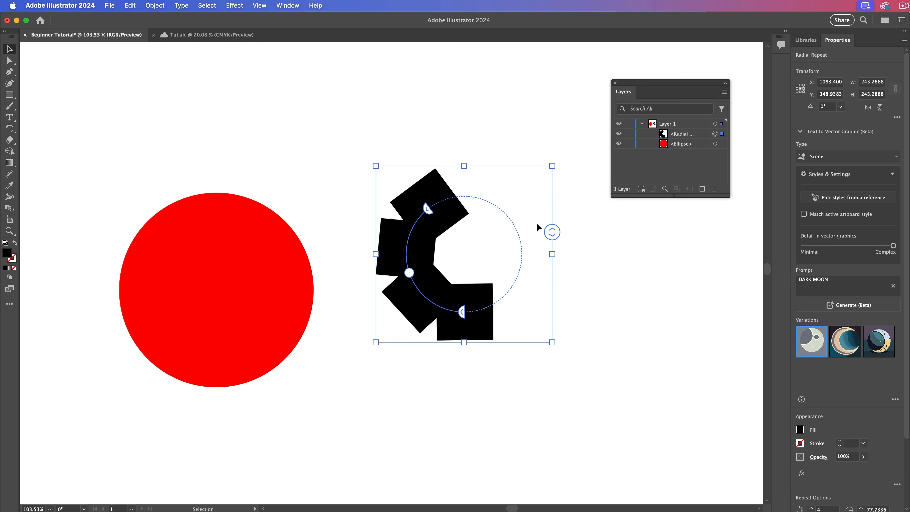
drag(424, 208, 490, 306)
Scale the whole radial repeat down proportionally and adjust the radius of its ring
drag(554, 163, 455, 261)
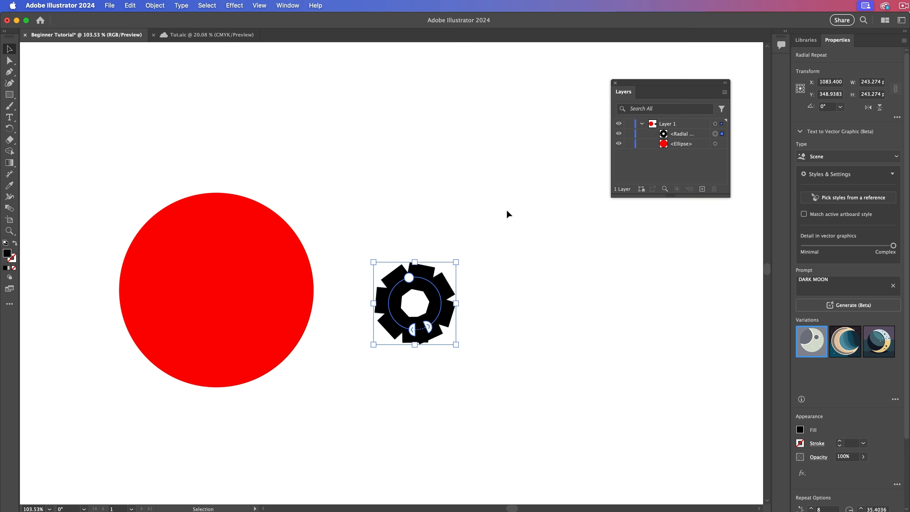
drag(508, 213, 370, 352)
drag(409, 278, 414, 258)
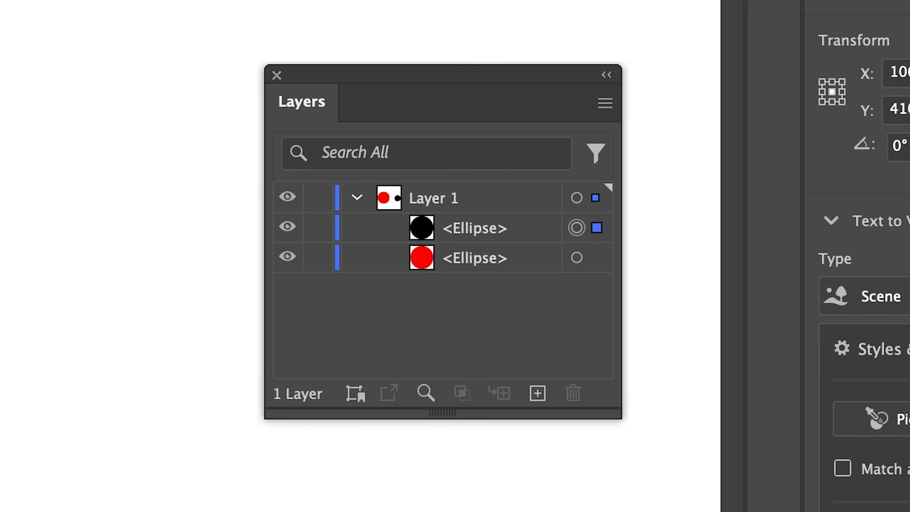
key(super+f)
key(super+z)
key(super+z)
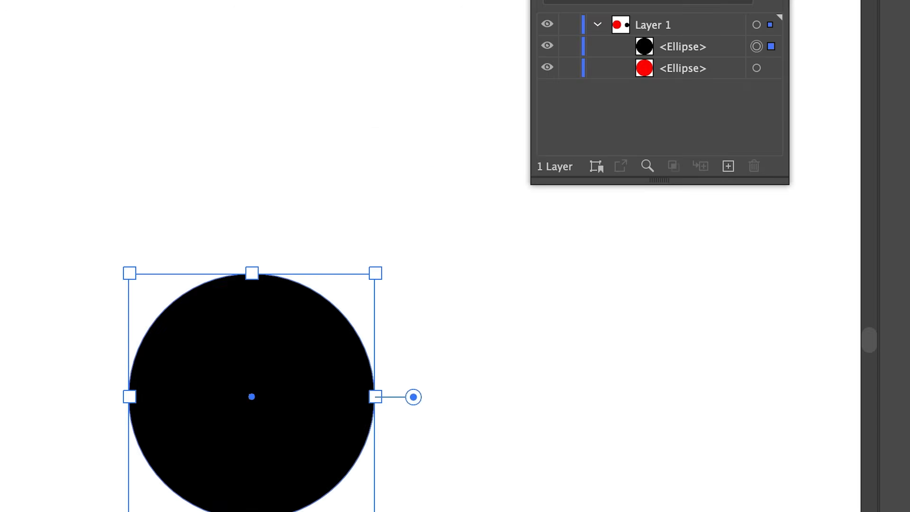
click(561, 369)
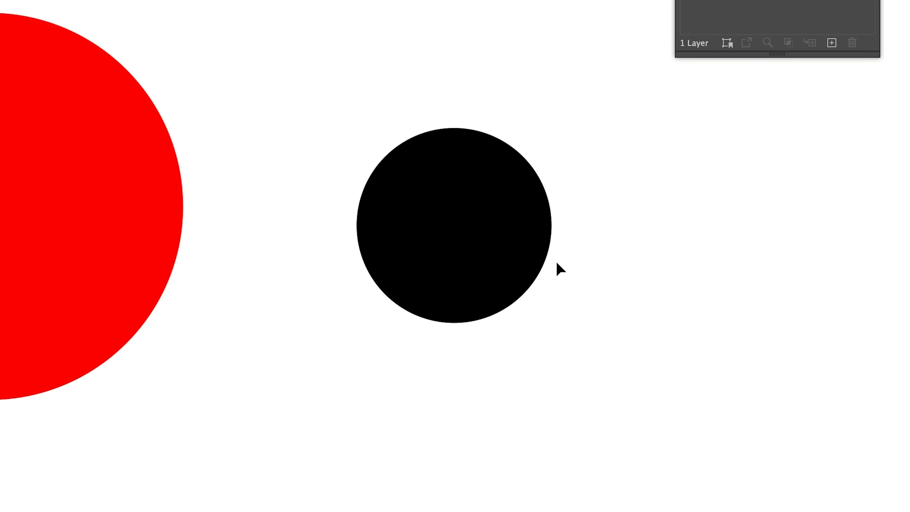
drag(529, 238, 352, 181)
drag(492, 51, 384, 285)
mouse_move(413, 334)
mouse_down()
mouse_move(520, 205)
mouse_move(475, 132)
mouse_up()
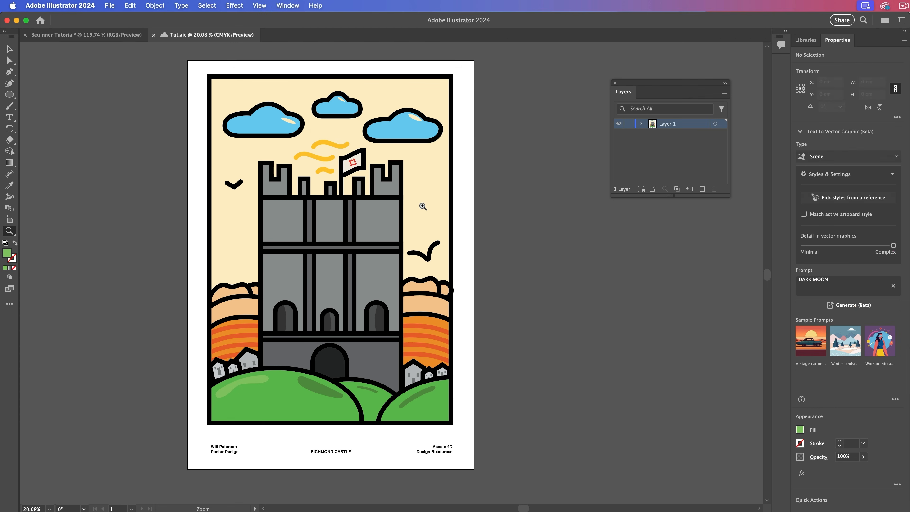
Select the small light-orange bush shape beside the frame's right edge in the castle poster
click(420, 202)
click(497, 216)
key(z)
drag(394, 213, 503, 292)
key(v)
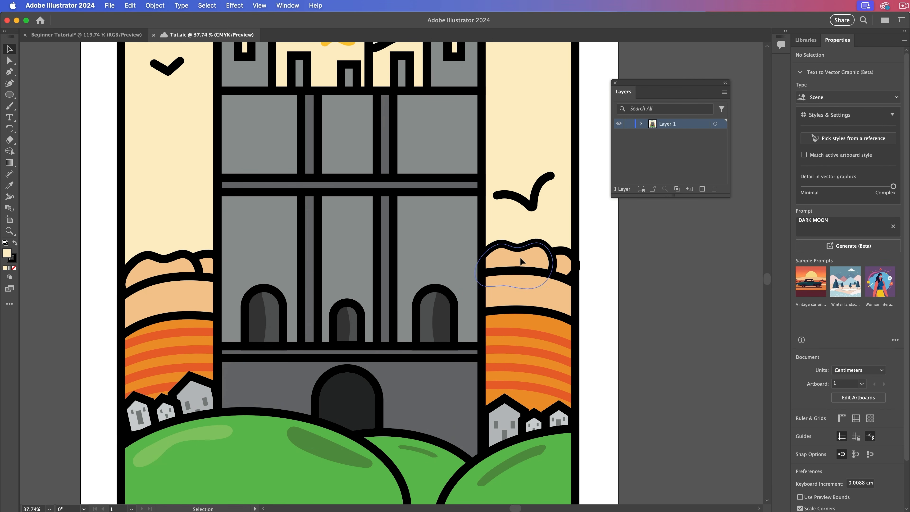
click(529, 295)
click(592, 268)
click(574, 265)
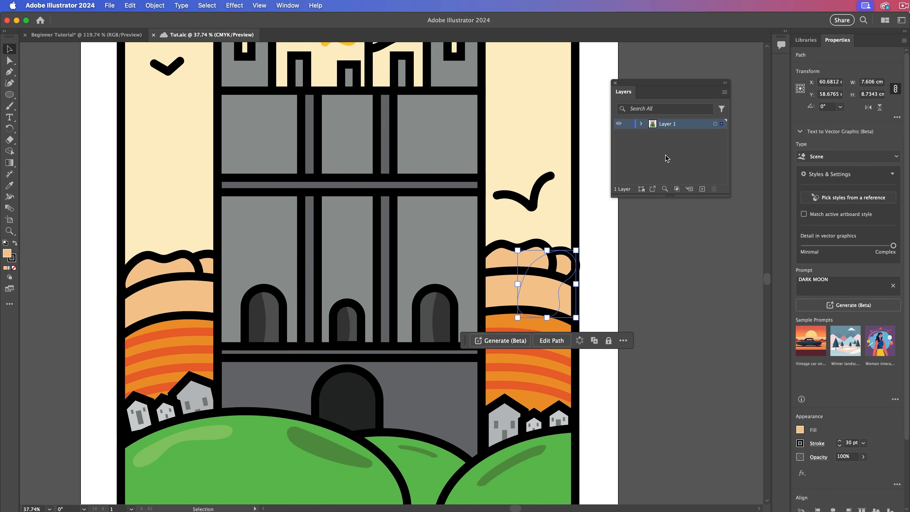
Expand Layer 1, look through its paths for the selected shape, and collapse the layer again
click(641, 123)
scroll(687, 163, down, 3)
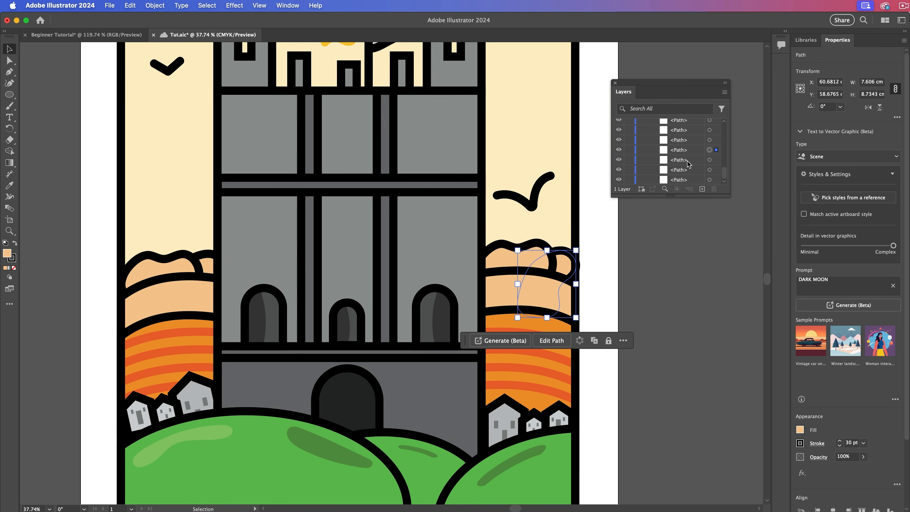
scroll(687, 163, up, 10)
click(642, 124)
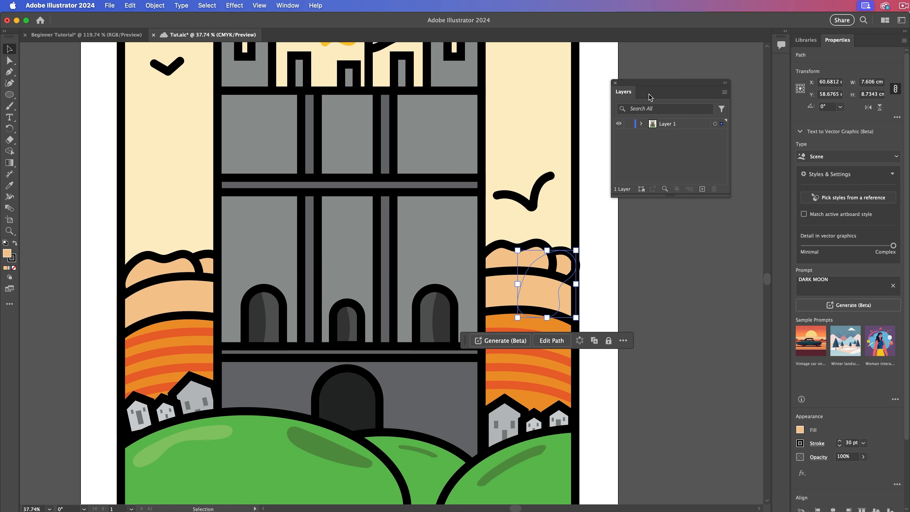
Move the Layers panel further away from the castle artwork and select the poster's cream background rectangle
drag(716, 85, 766, 85)
drag(579, 104, 594, 239)
click(662, 210)
click(681, 237)
key(z)
alt+click(595, 239)
key(v)
click(626, 209)
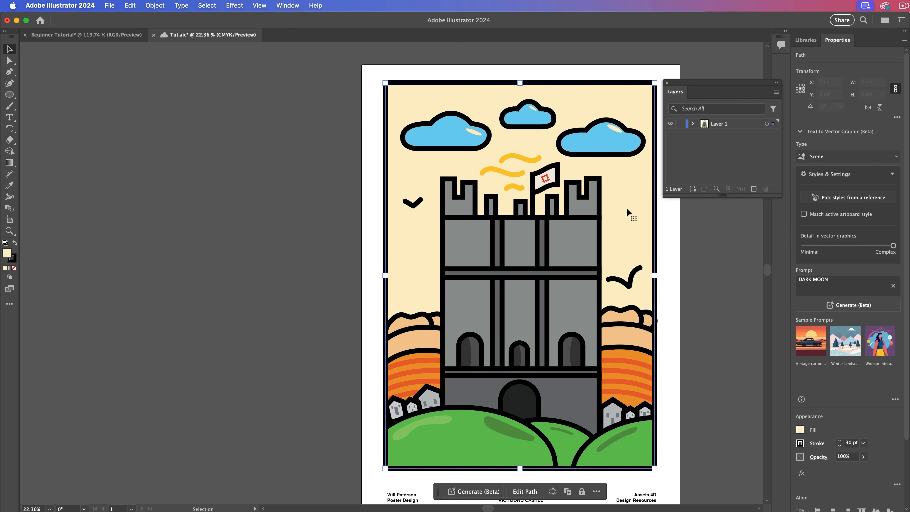
Lock the cream background rectangle and the black outline frame around the poster artwork
click(580, 491)
drag(613, 236, 668, 233)
click(670, 242)
click(670, 233)
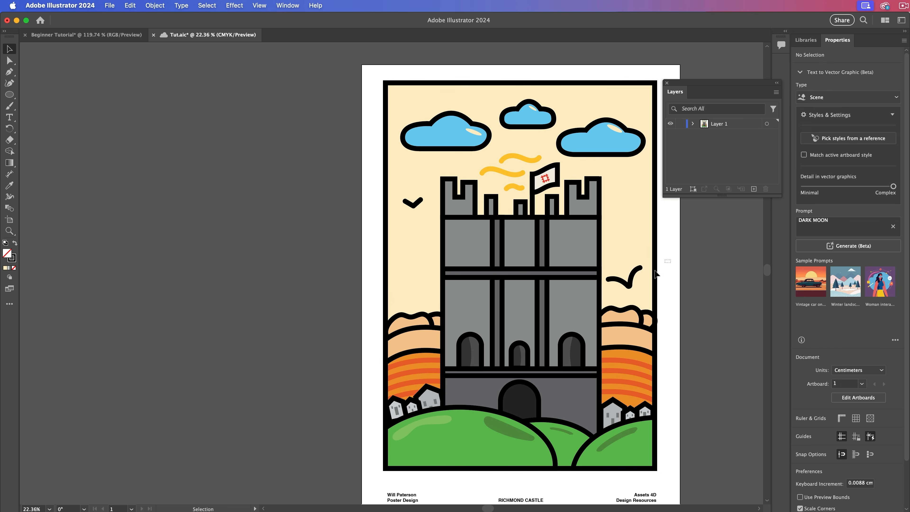
click(655, 273)
click(581, 493)
drag(683, 290, 422, 346)
key(super+z)
drag(372, 299, 125, 292)
drag(625, 291, 552, 333)
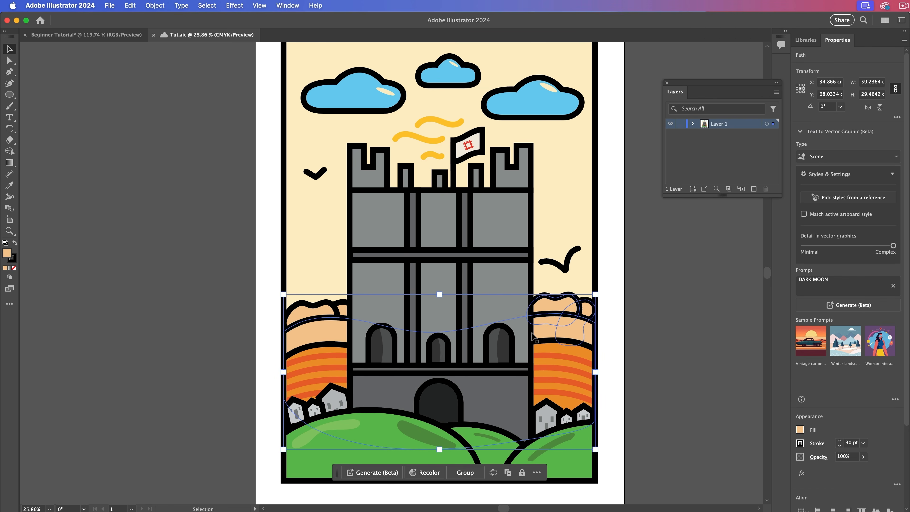
shift+click(333, 336)
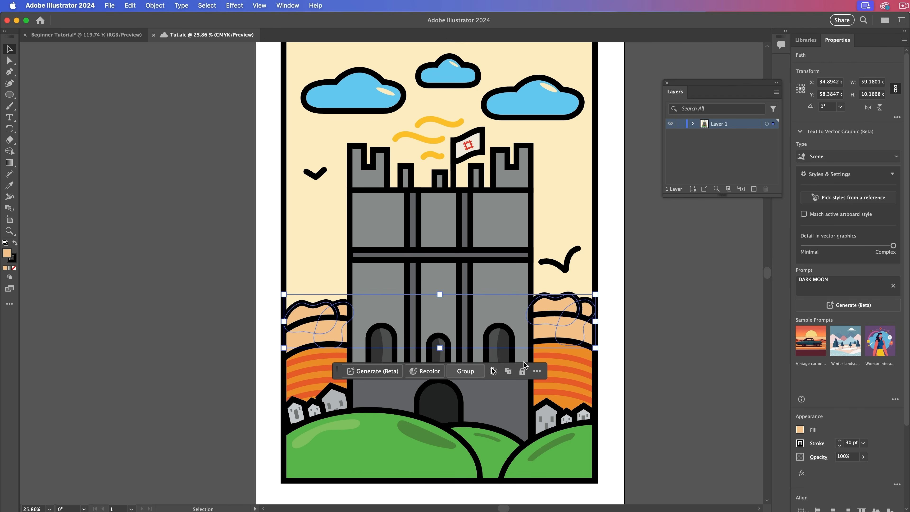
click(651, 312)
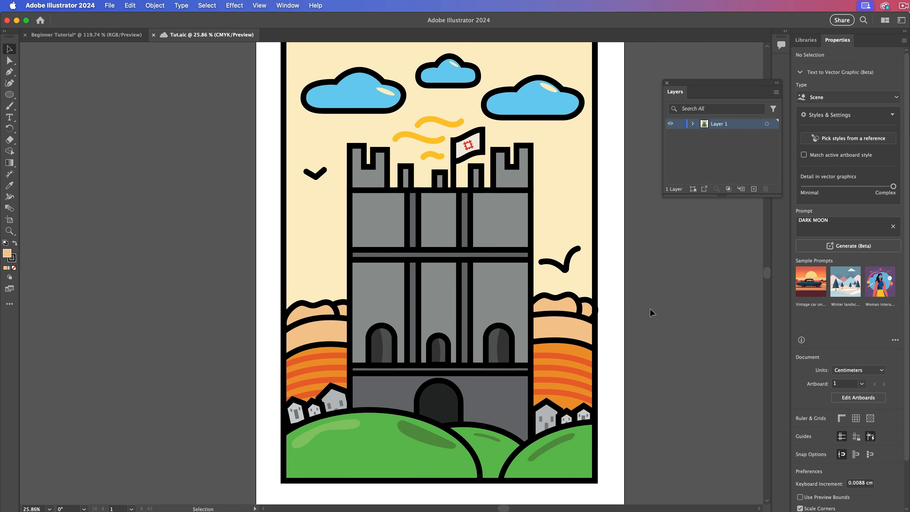
Select the five light-orange hill and bush shapes on both sides of the castle and group them
drag(578, 333, 577, 334)
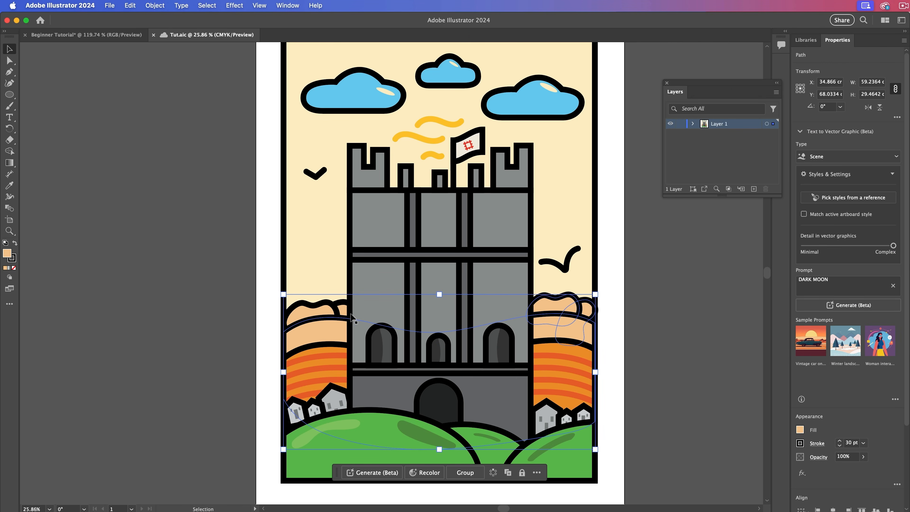
shift+click(308, 313)
shift+click(343, 308)
click(469, 475)
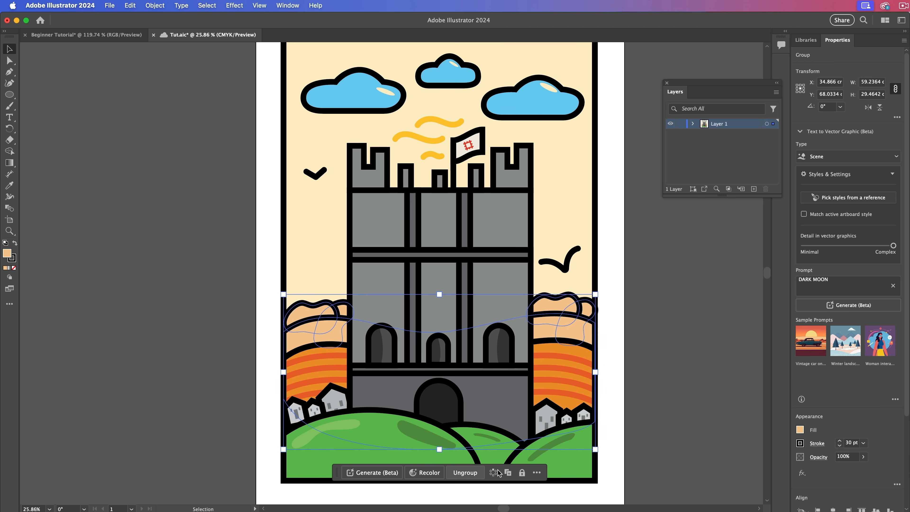
Move the grouped light-orange hills away from their place, undo the move, and clear the selection
click(602, 323)
drag(583, 322, 239, 165)
key(super+z)
click(697, 215)
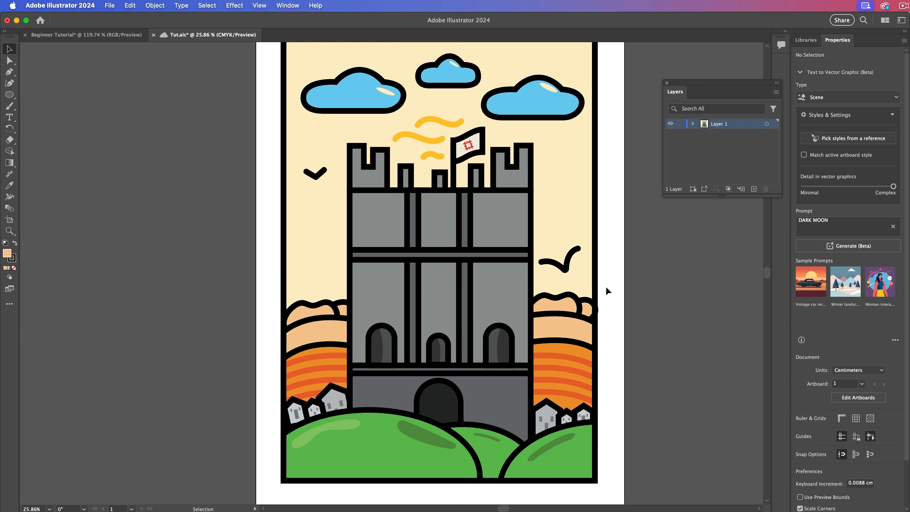
Select the light-orange hill group and expand its entry near the end of Layer 1 to examine the paths inside
click(548, 306)
click(692, 124)
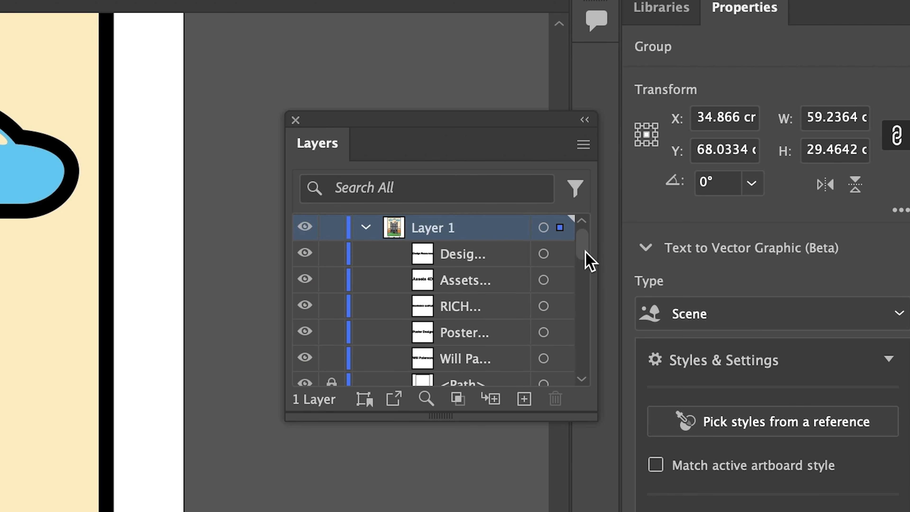
drag(585, 252, 575, 392)
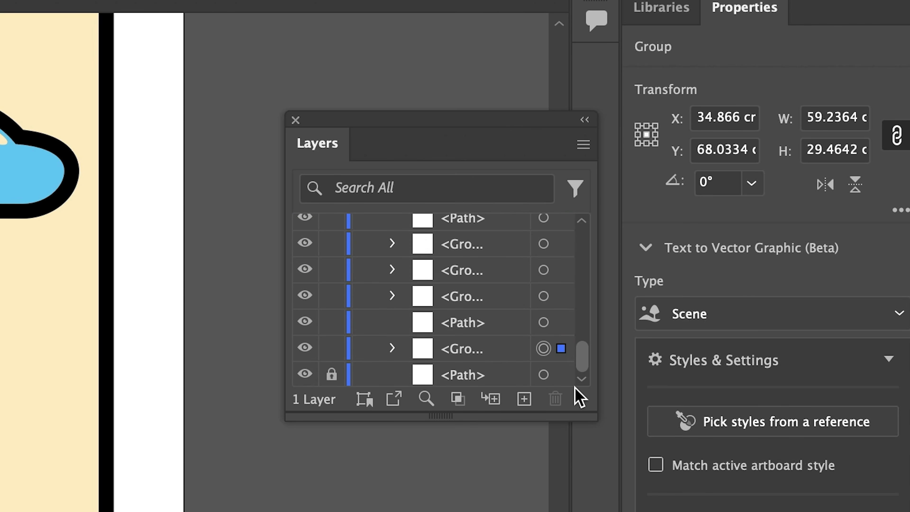
click(393, 347)
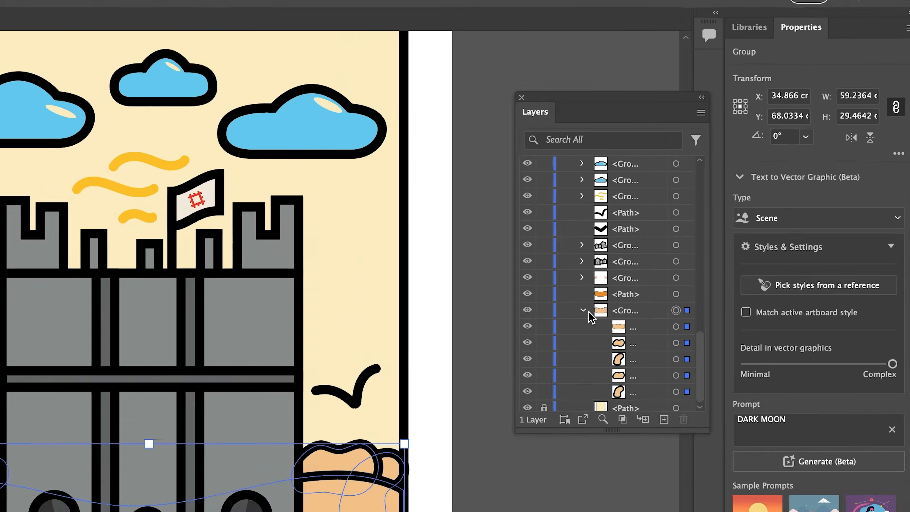
click(394, 456)
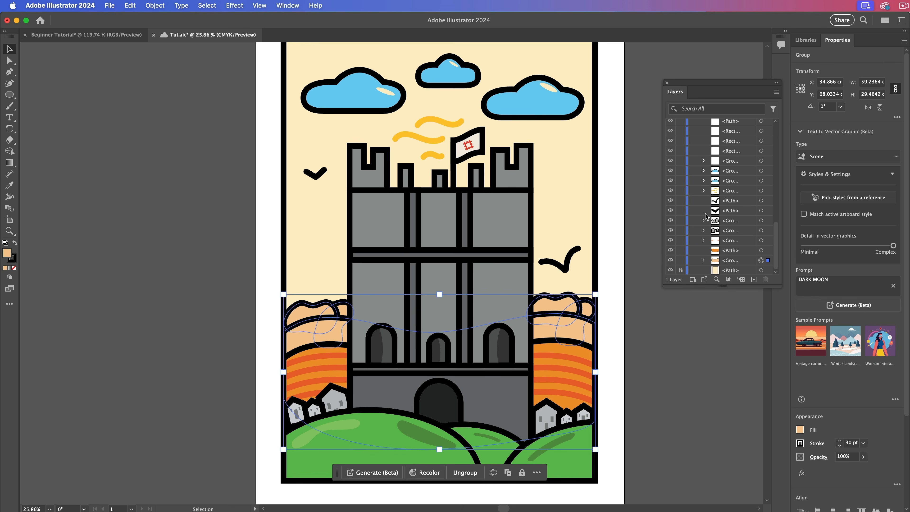
click(703, 260)
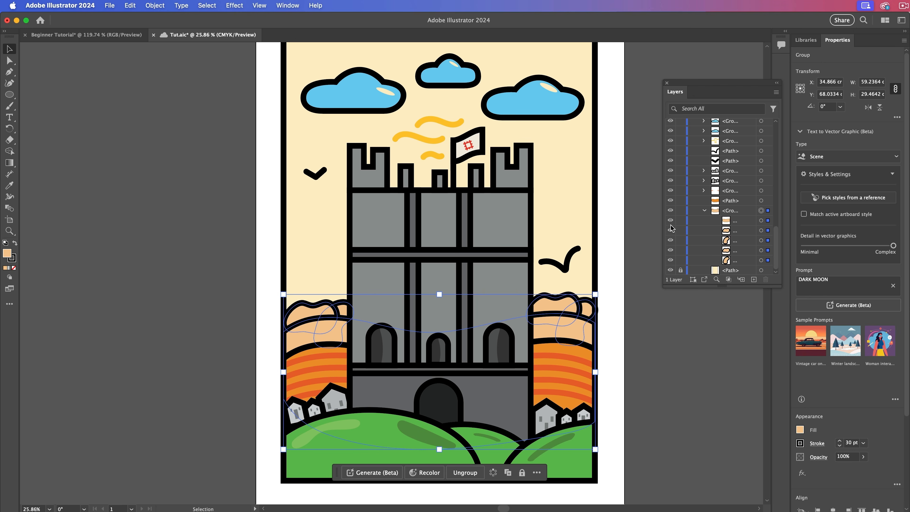
Reselect the light-orange hill group, ungroup it into separate shapes, and clear the selection
click(634, 298)
scroll(609, 312, right, 2)
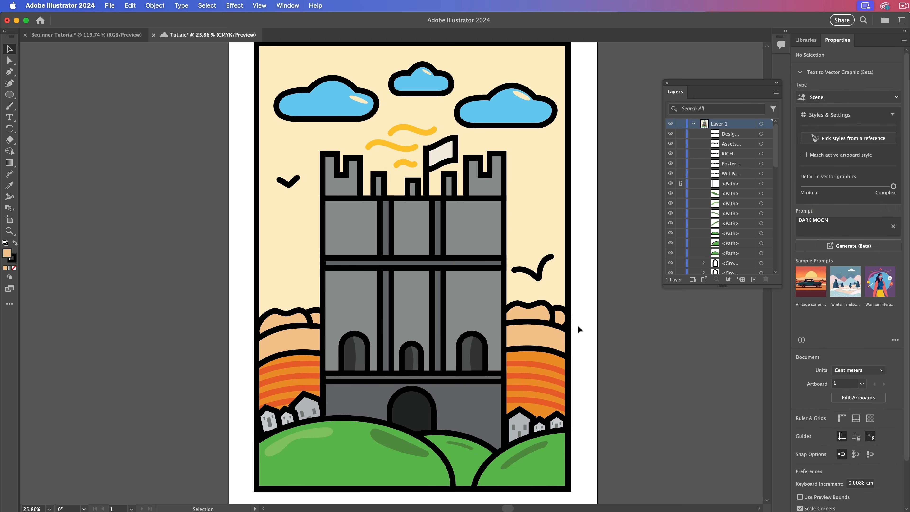
click(553, 329)
click(603, 327)
click(538, 313)
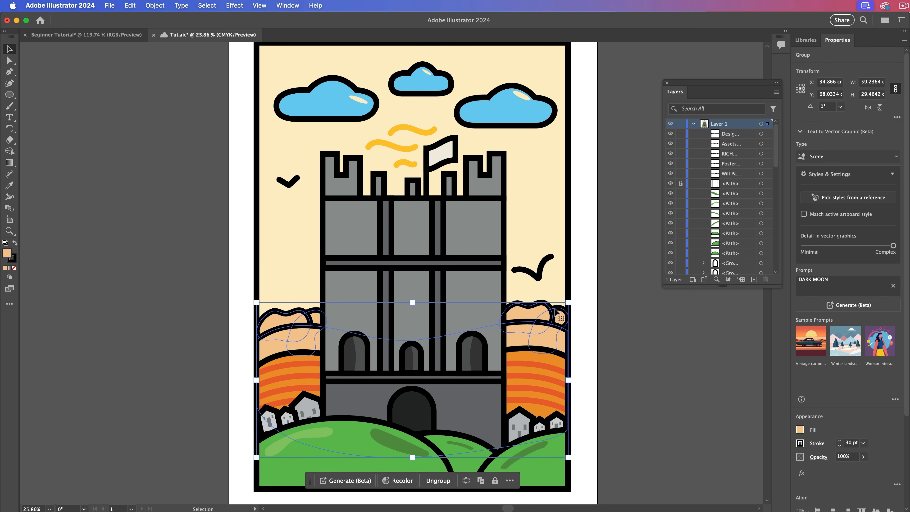
scroll(619, 326, left, 2)
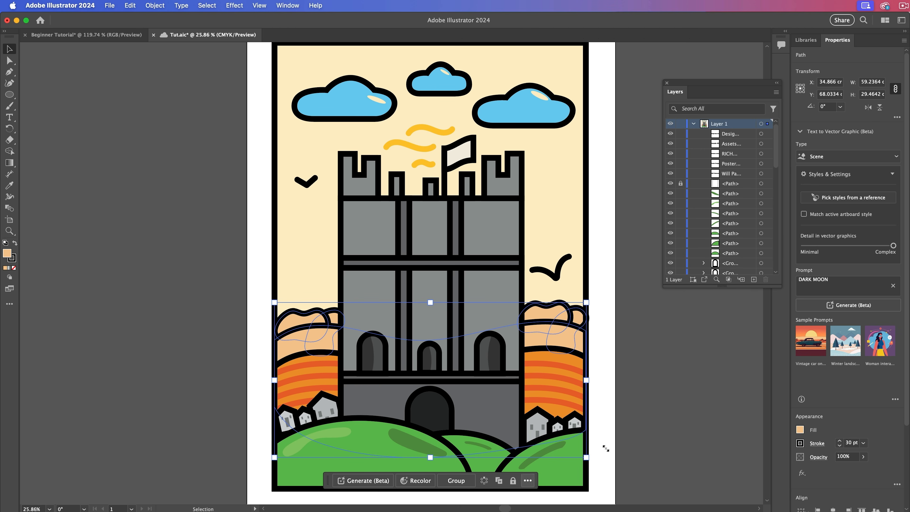
click(569, 321)
click(632, 327)
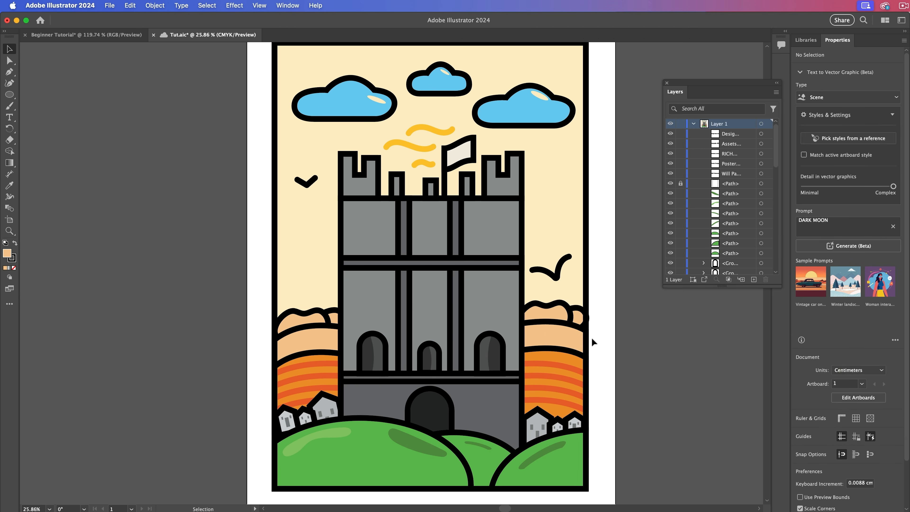
Isolate the light-orange hill group and select its individual shapes in turn, ending on the large bush left of the castle
click(587, 336)
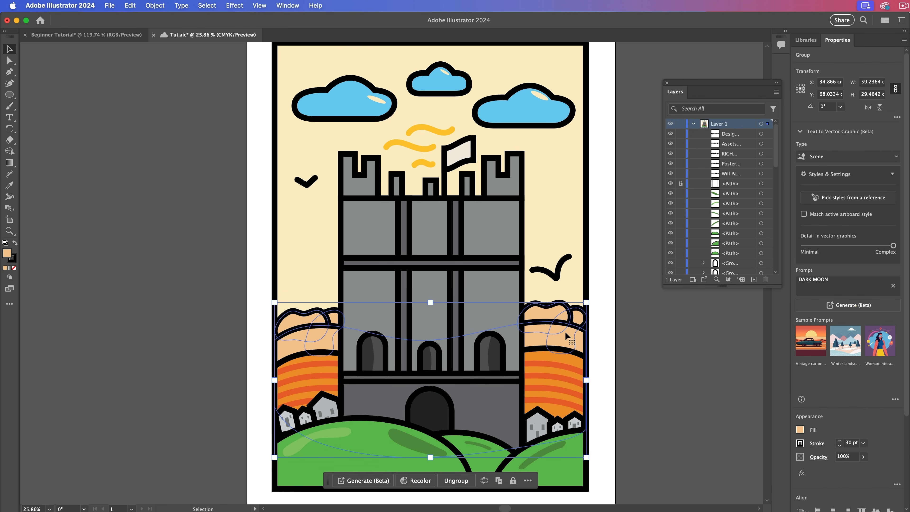
double_click(293, 323)
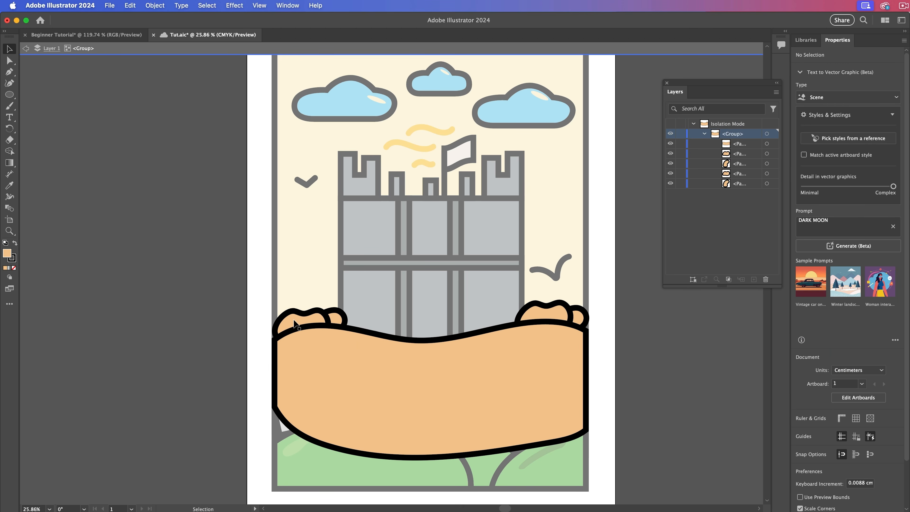
click(407, 368)
click(546, 315)
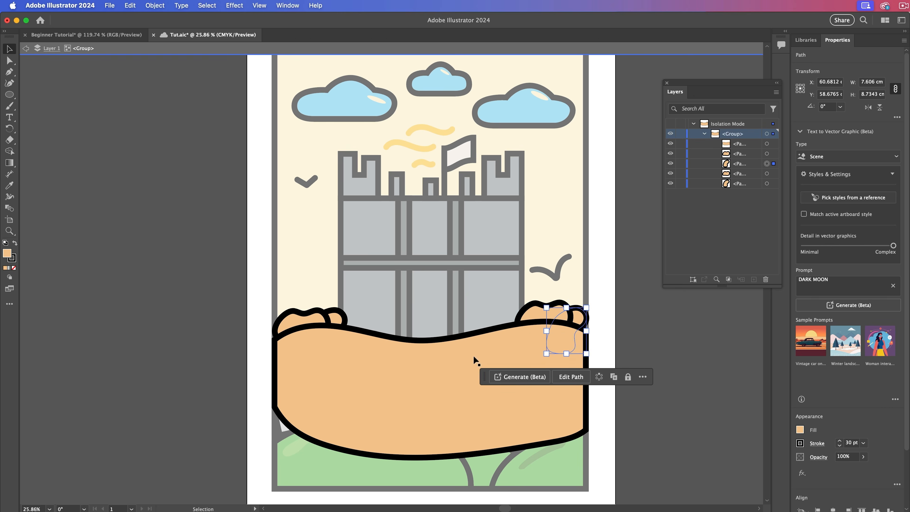
click(394, 343)
click(315, 322)
Shift the anchor point in the dip of the left bush's outline slightly to the left with Direct Selection
key(z)
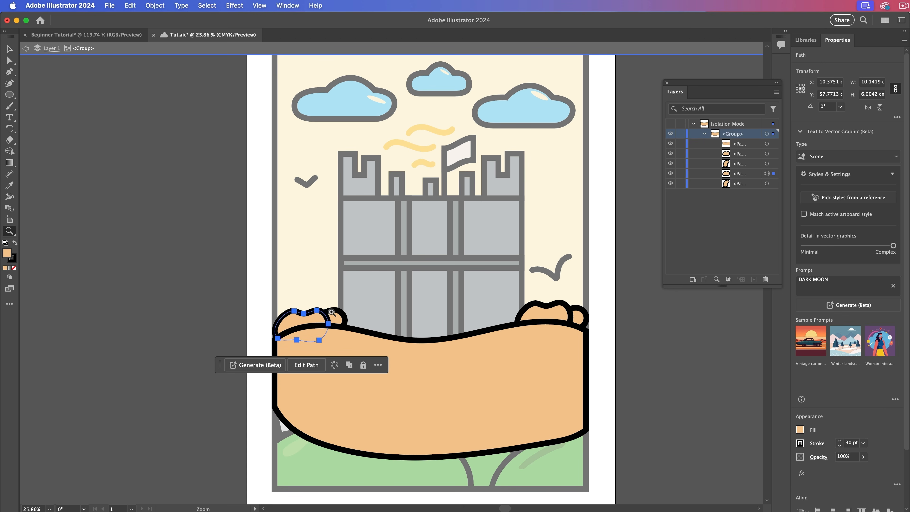
key(v)
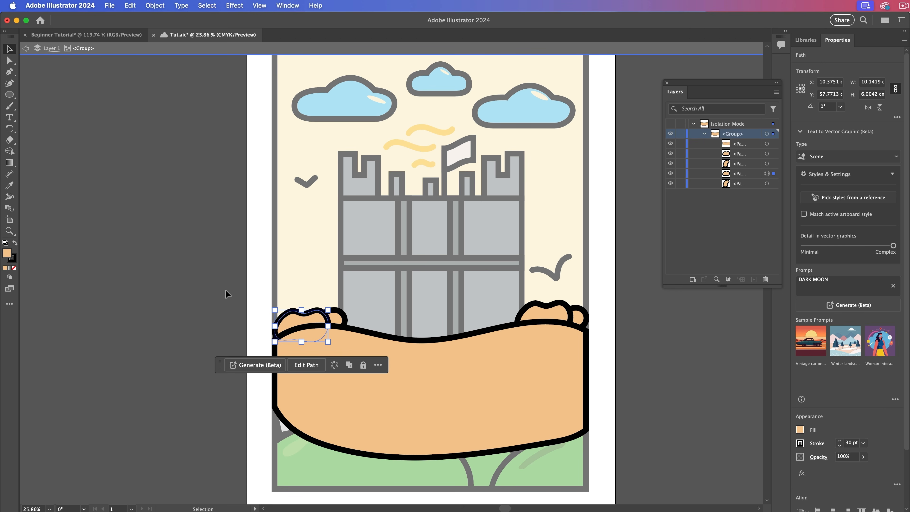
key(z)
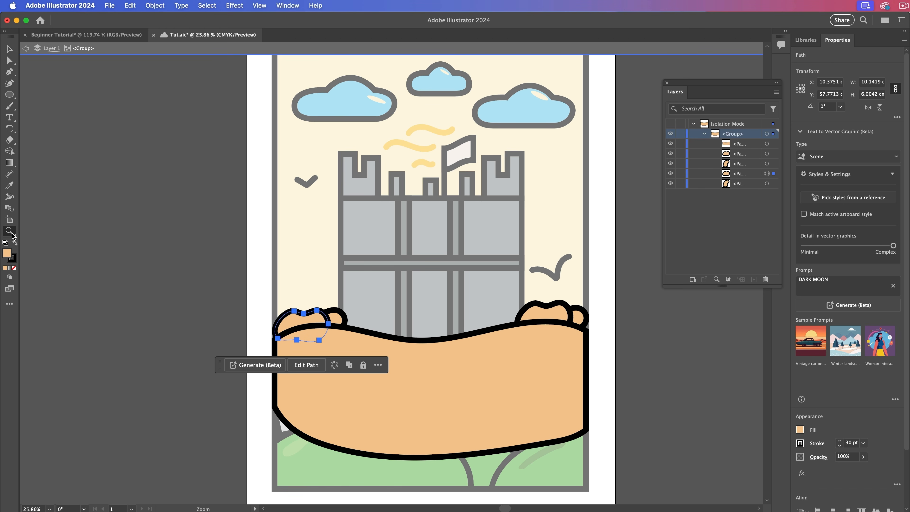
drag(368, 338, 493, 282)
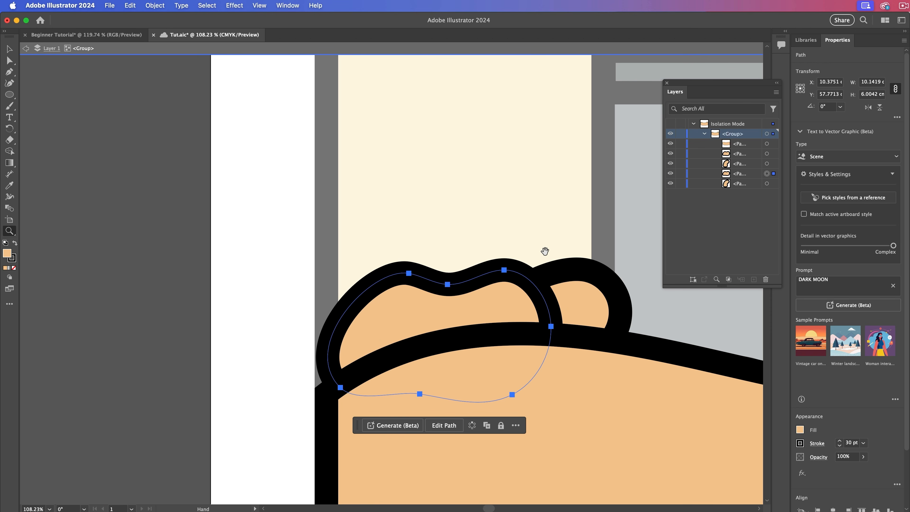
scroll(541, 236, right, 10)
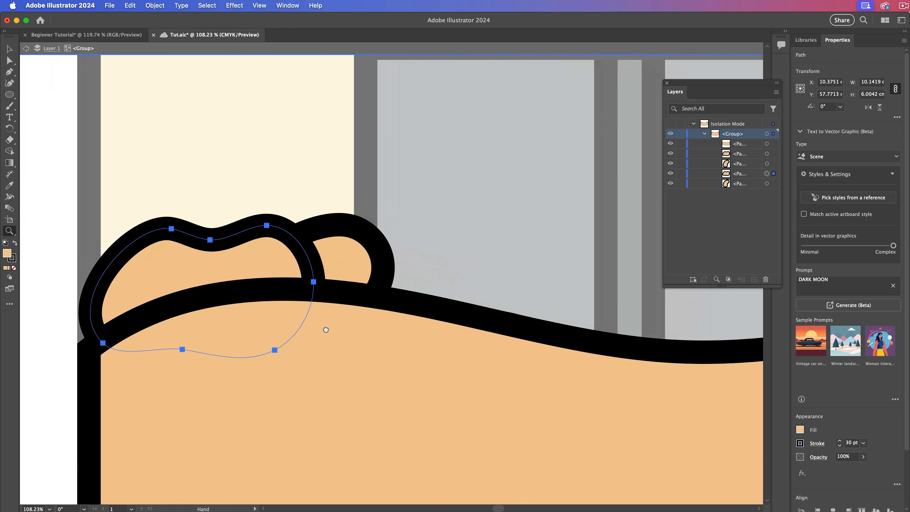
drag(315, 315, 282, 284)
drag(344, 272, 457, 265)
drag(351, 295, 609, 309)
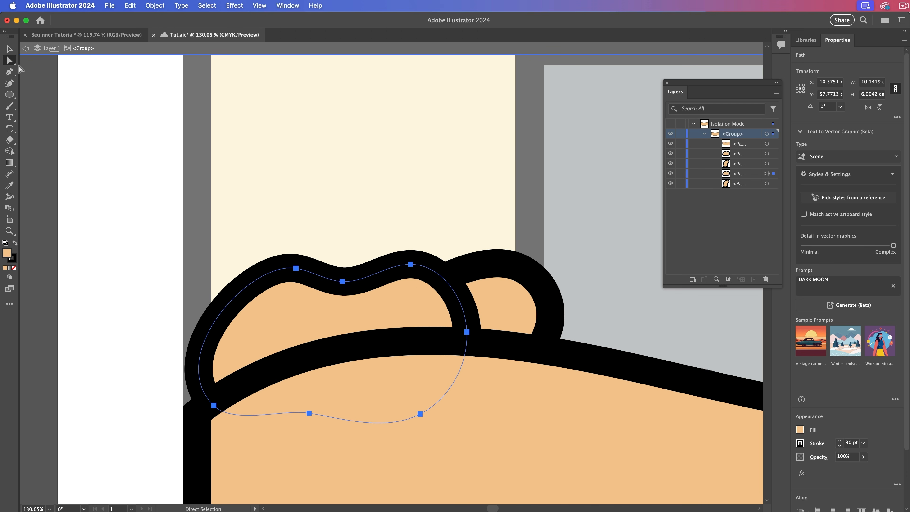
click(342, 281)
mouse_move(342, 282)
mouse_down()
mouse_move(267, 267)
mouse_move(330, 285)
mouse_up()
Pull the anchor point on the bush's left crest outward and reselect the anchor in the dip between the crests
click(296, 268)
drag(354, 286, 253, 266)
key(super+z)
click(262, 267)
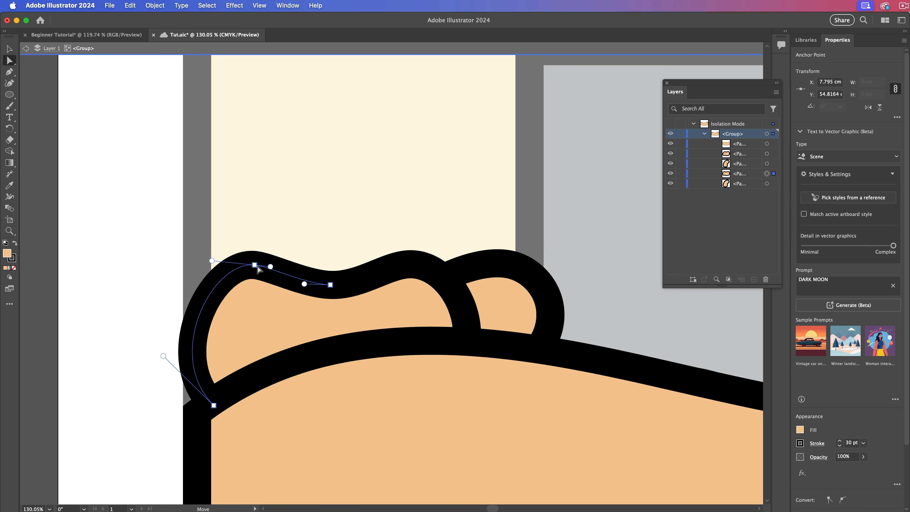
click(330, 284)
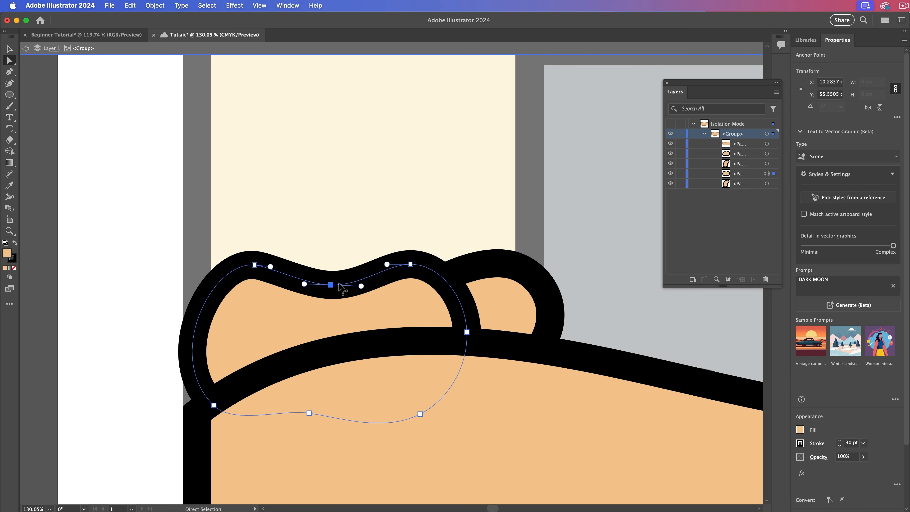
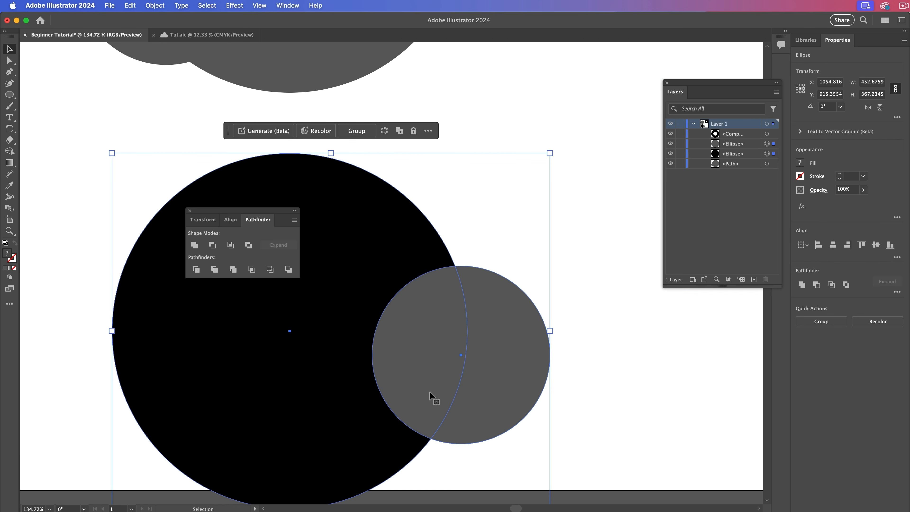
Try the Intersect and Exclude shape modes on the overlapping black and grey circles, and undo the exclusion
click(230, 245)
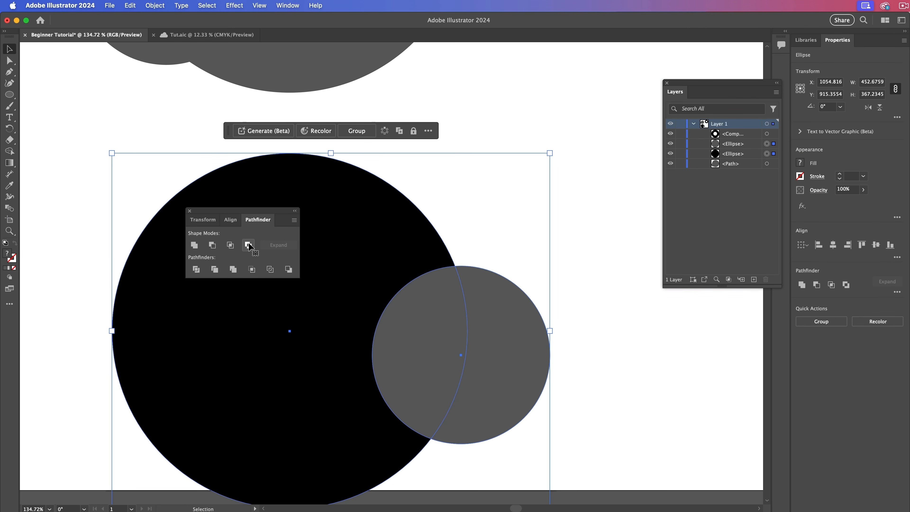
click(248, 245)
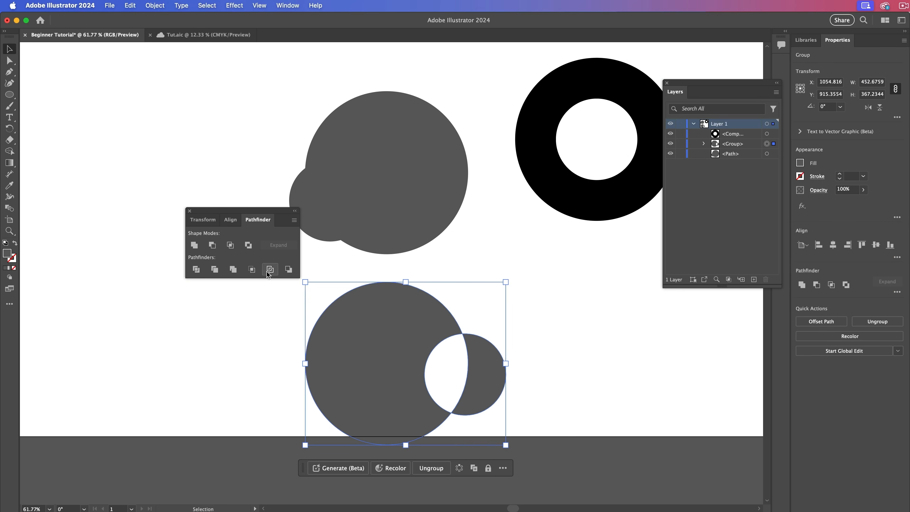
key(super+z)
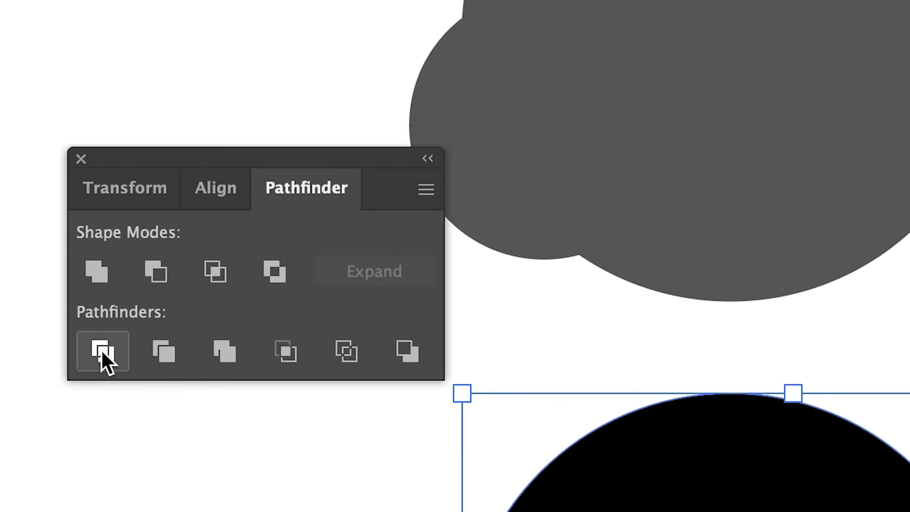
Divide the overlapping black and grey circles with the Pathfinder and ungroup the resulting pieces
click(195, 269)
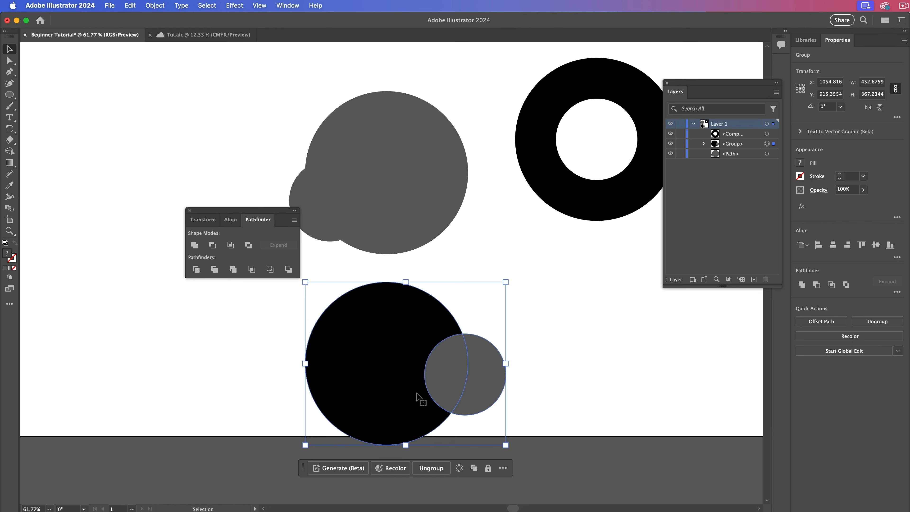
key(z)
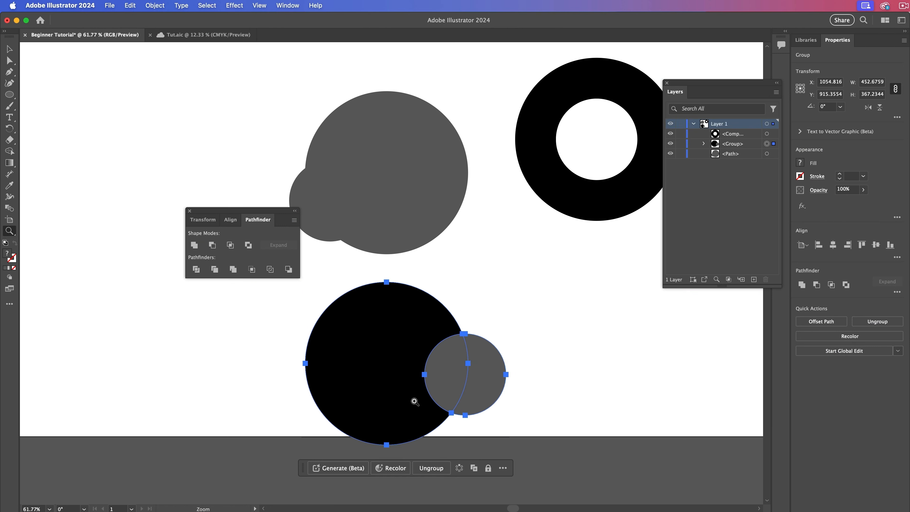
drag(414, 402, 548, 404)
key(v)
click(554, 407)
drag(533, 367, 550, 354)
key(super+z)
click(614, 383)
click(518, 346)
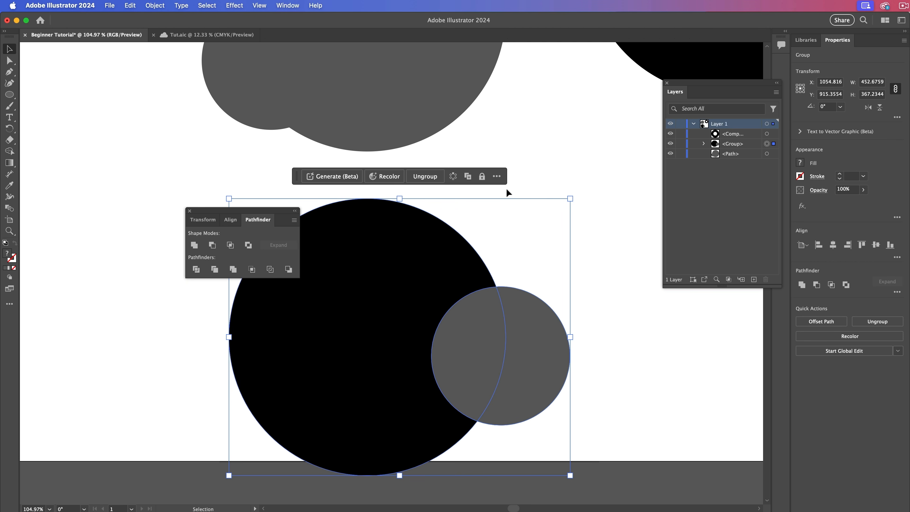
click(412, 173)
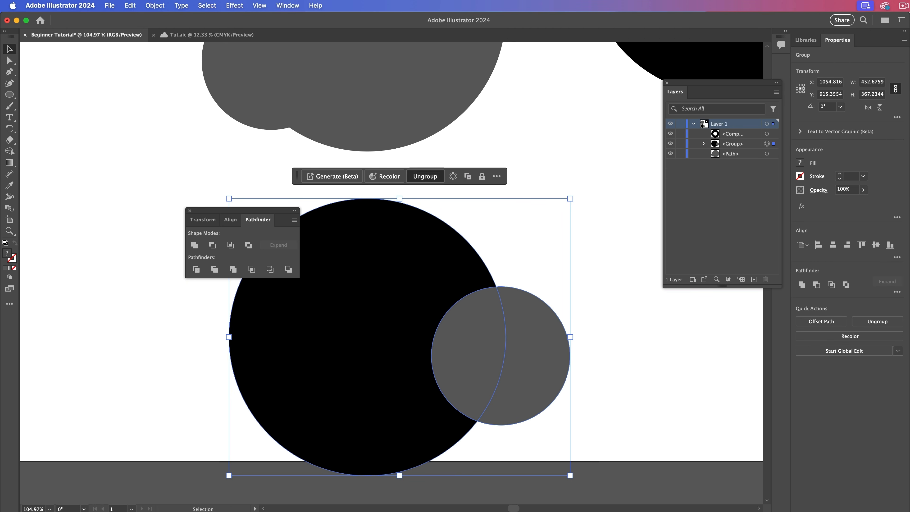
click(592, 212)
Move the overlap piece and the other divided circle pieces away from their places and undo the moves
drag(468, 335, 341, 293)
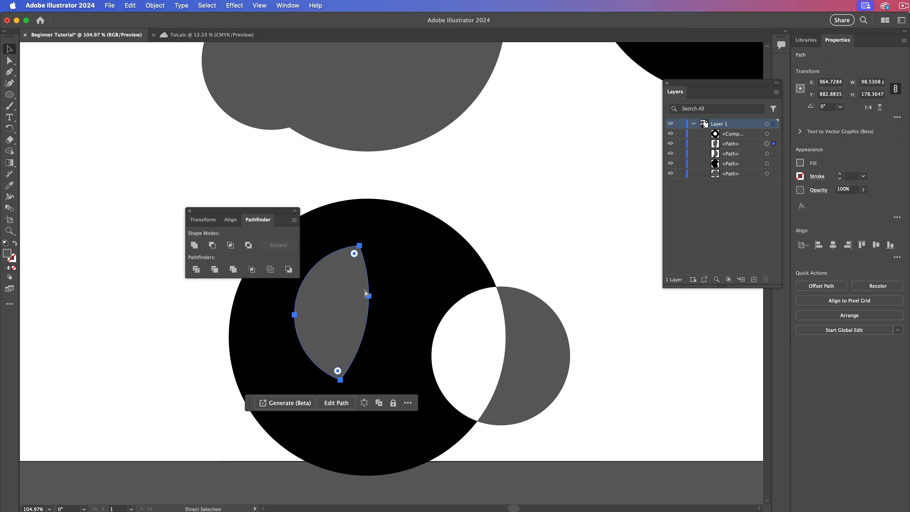
key(ctrl+z)
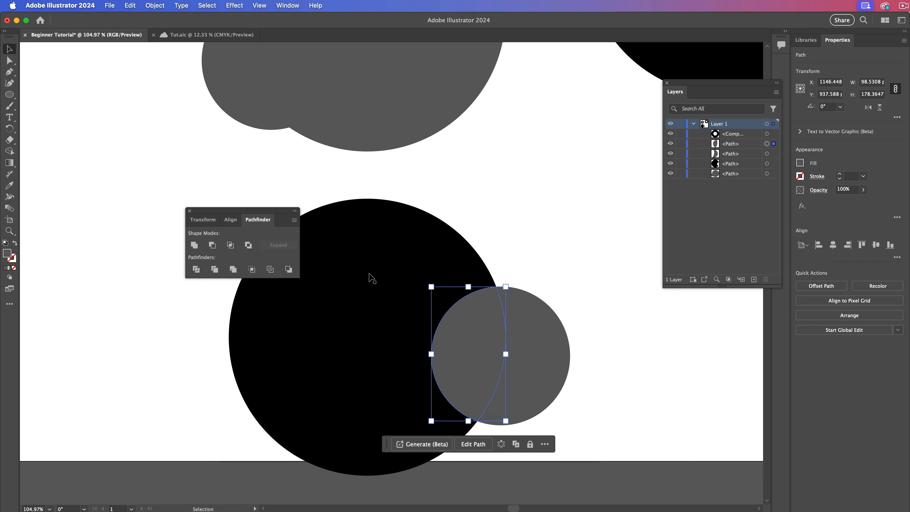
drag(356, 280, 271, 313)
key(super+z)
drag(480, 351, 560, 377)
key(super+z)
drag(570, 335, 614, 316)
drag(558, 343, 446, 330)
key(super+z)
key(super+z)
key(super+z)
Clear the remaining practice shapes from the artboard, including the merged grey shape
drag(537, 243, 315, 386)
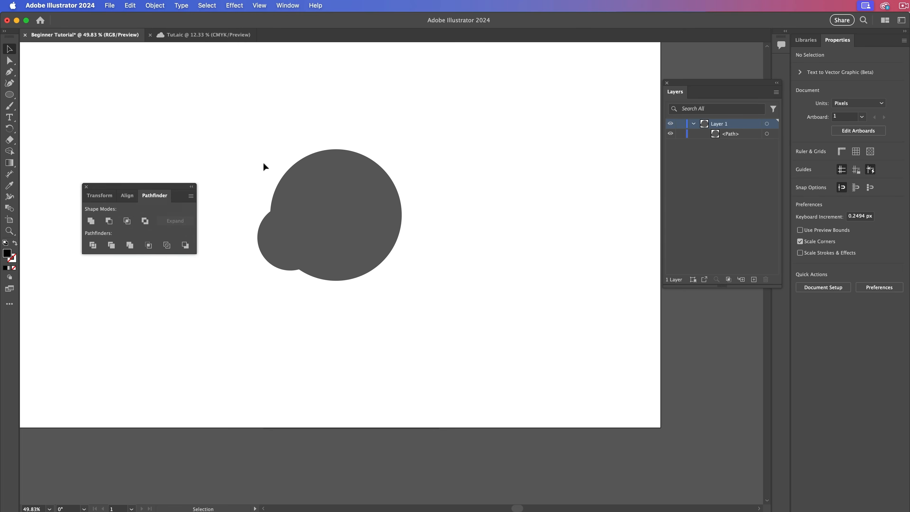
drag(295, 132, 398, 270)
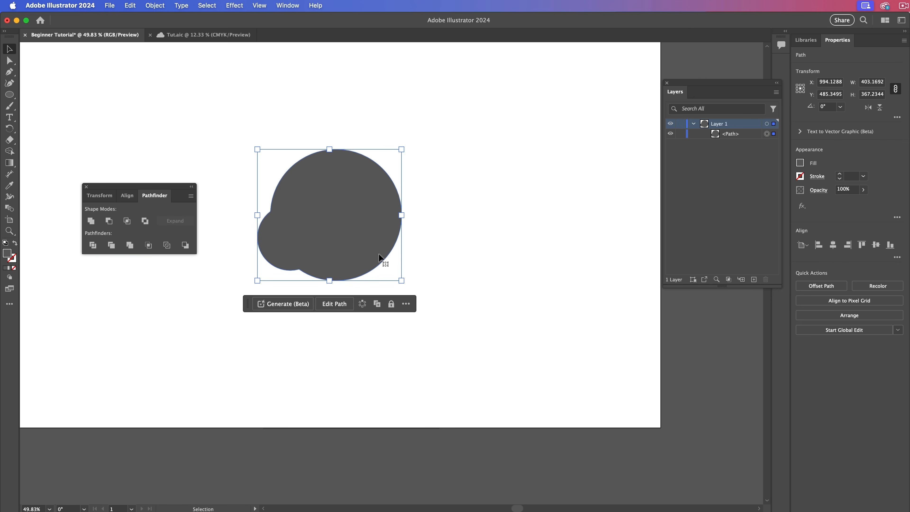
key(Delete)
Draw a circle about 530 px across and move it up and left, nearer the artboard's middle
key(l)
mouse_move(431, 181)
mouse_down()
mouse_move(532, 256)
mouse_move(621, 371)
mouse_up()
key(v)
drag(518, 257, 417, 206)
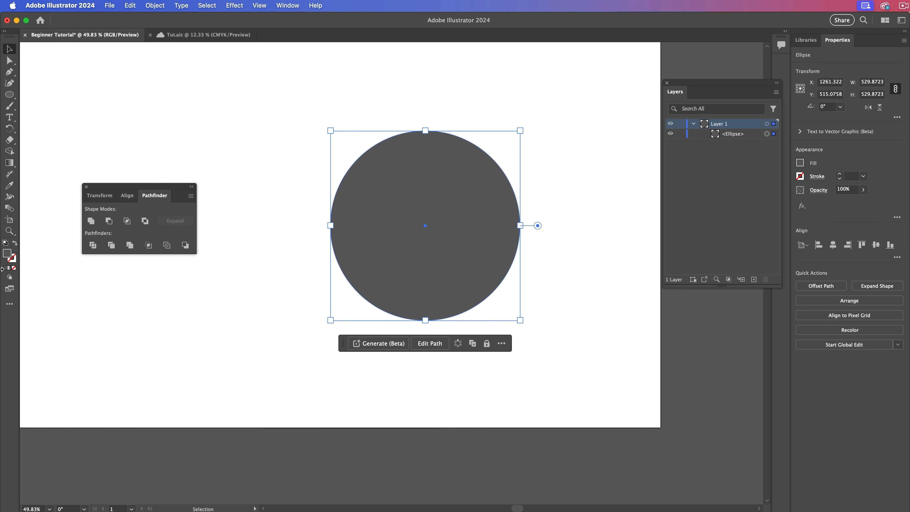
Set the circle's fill colour to black, 000000
double_click(7, 254)
drag(305, 219, 234, 296)
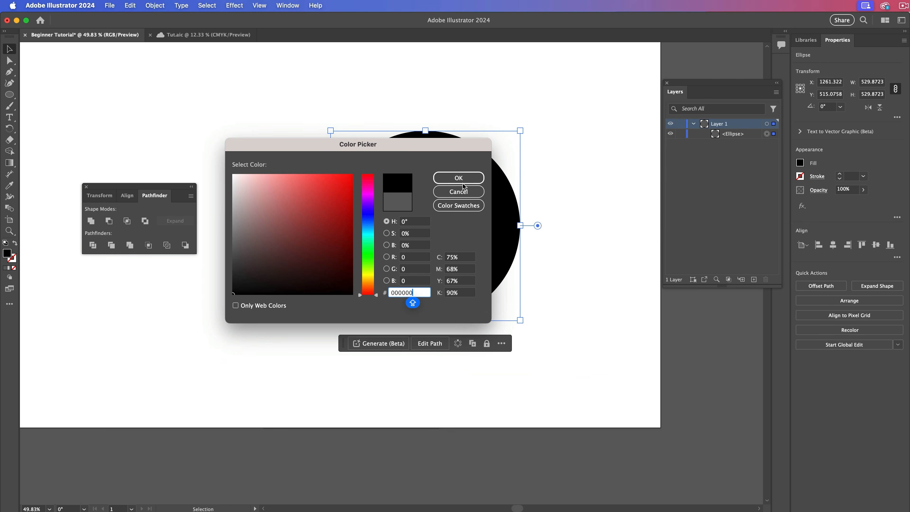
click(462, 177)
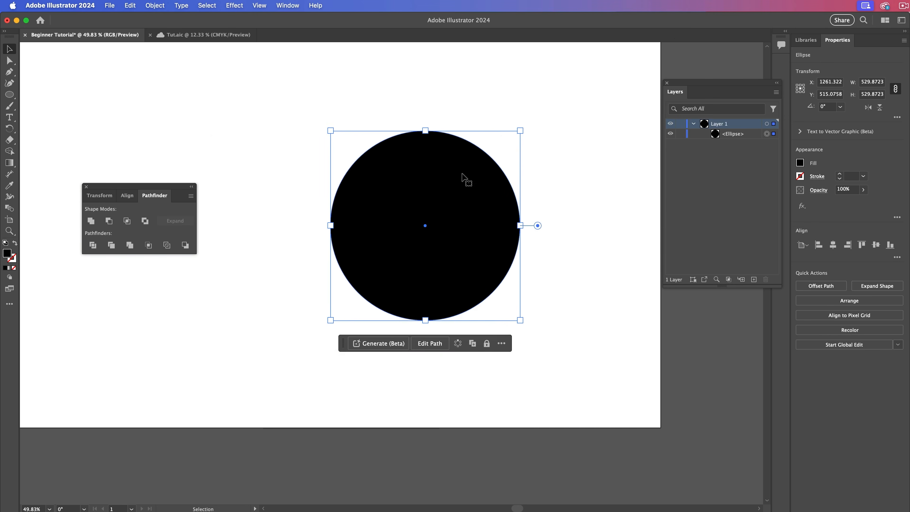
click(511, 155)
Duplicate the black circle in place and shrink the copy around its centre to about 233 px across
click(461, 199)
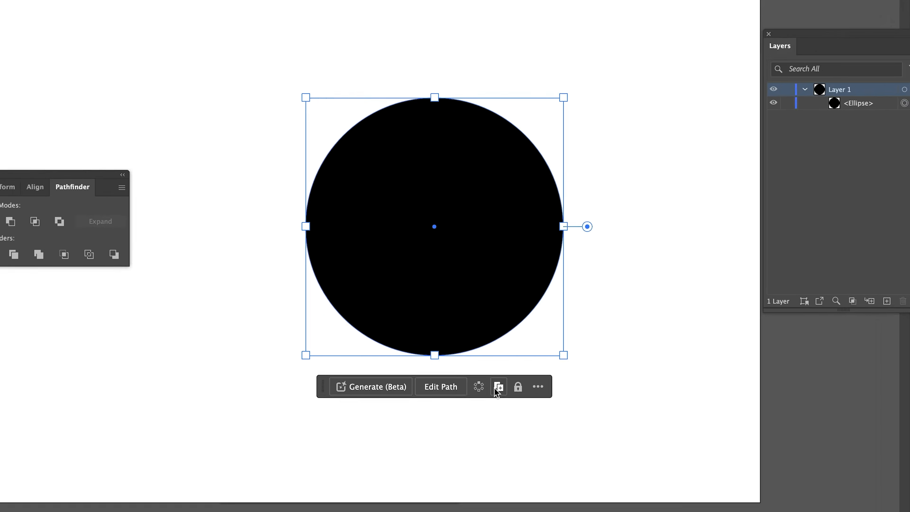
click(497, 388)
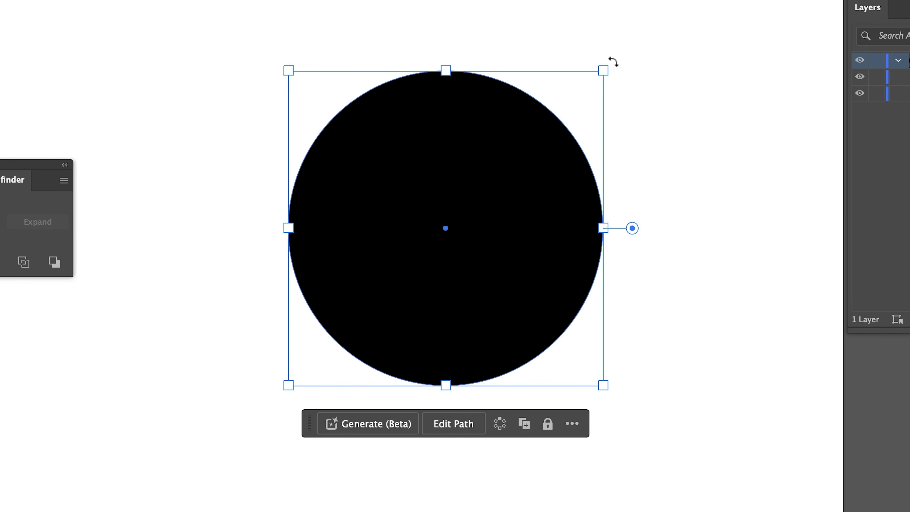
drag(610, 68, 514, 159)
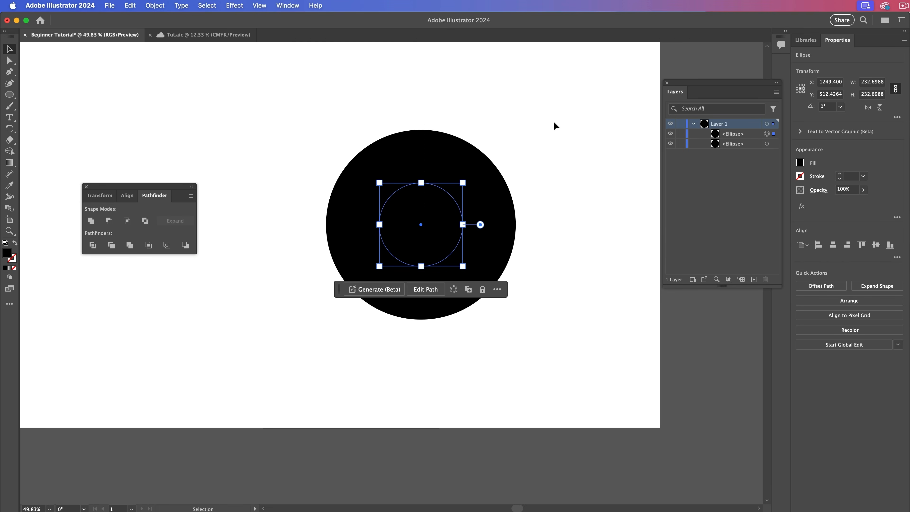
Select both concentric circles and, with the Pathfinder closed, merge them into one shape using the Shape Builder
drag(555, 125, 62, 497)
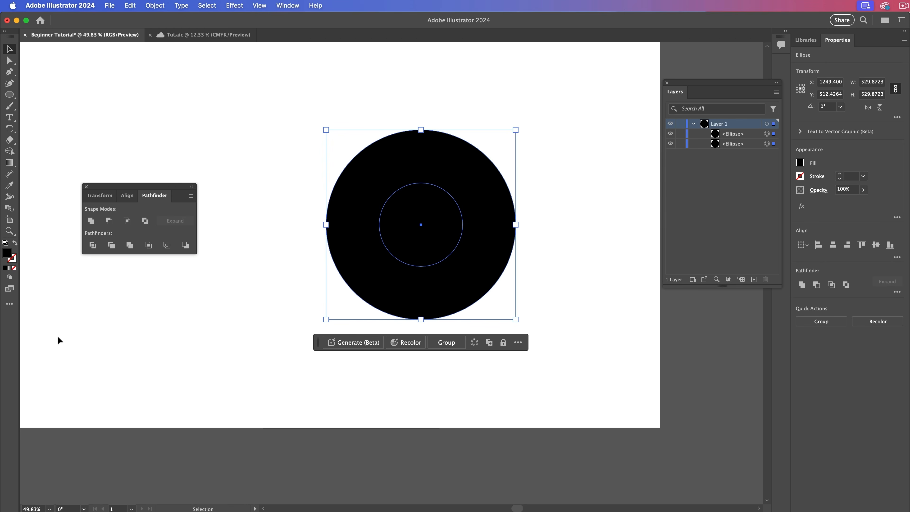
click(86, 187)
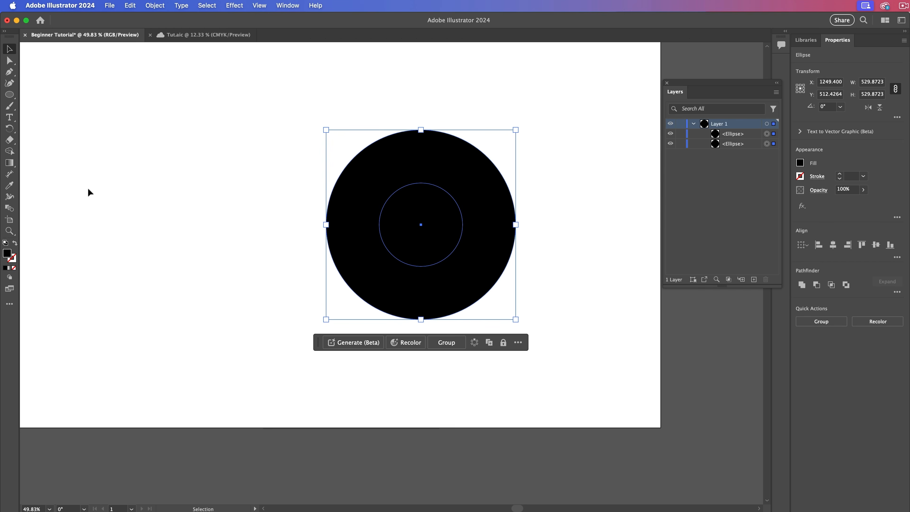
key(shift+m)
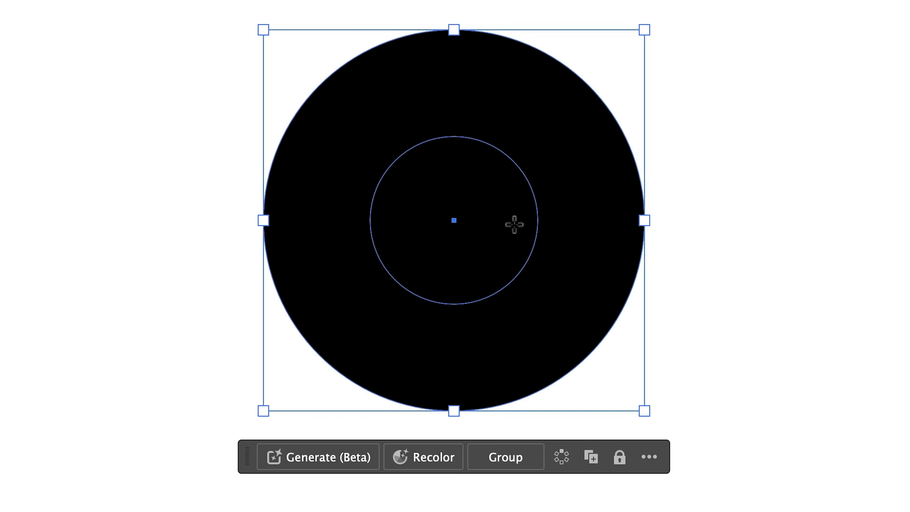
mouse_move(623, 186)
mouse_down()
mouse_move(491, 167)
mouse_move(345, 183)
mouse_up()
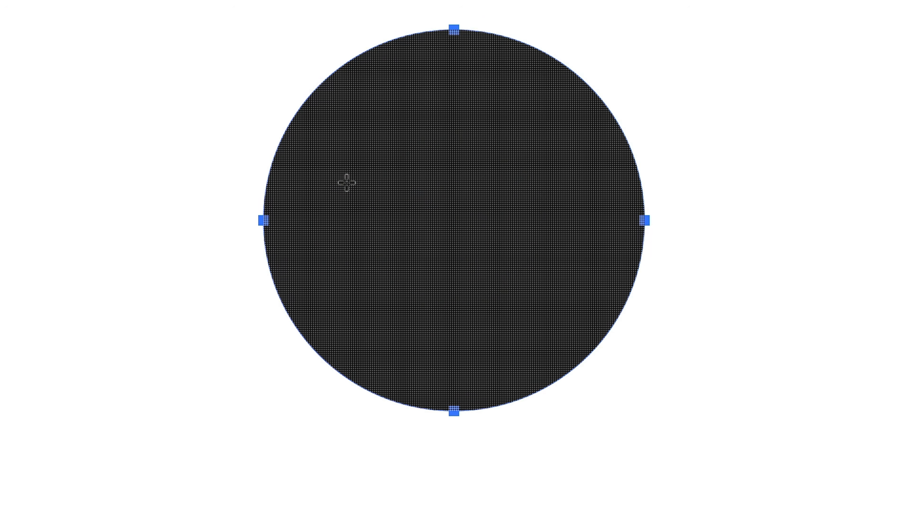
Undo the merge, separate the inner circle from the outer ring, and select the inner circle
key(ctrl+z)
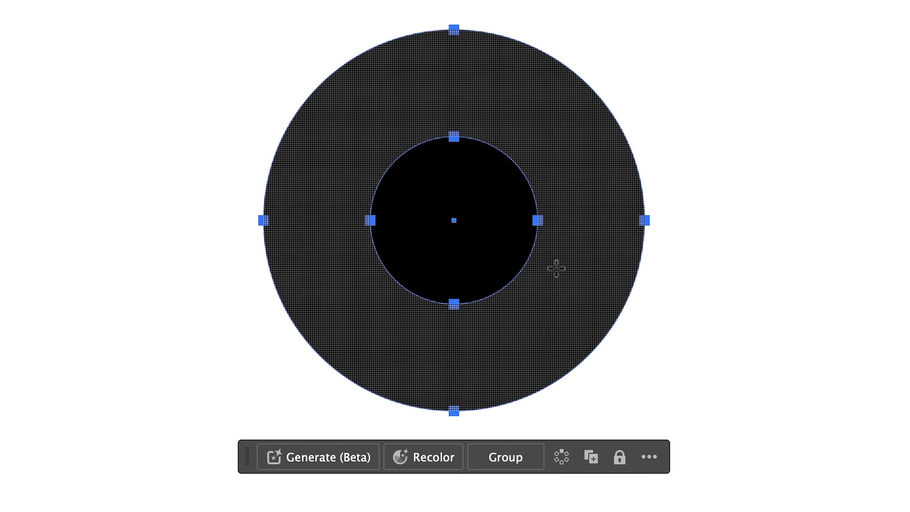
key(v)
click(480, 230)
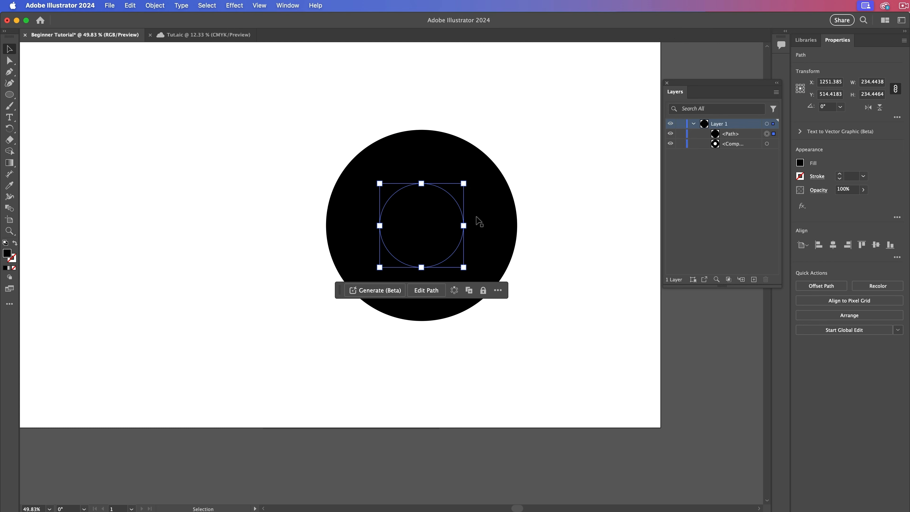
Move the inner circle out of the ring onto the empty artboard and undo the move
drag(426, 226, 248, 243)
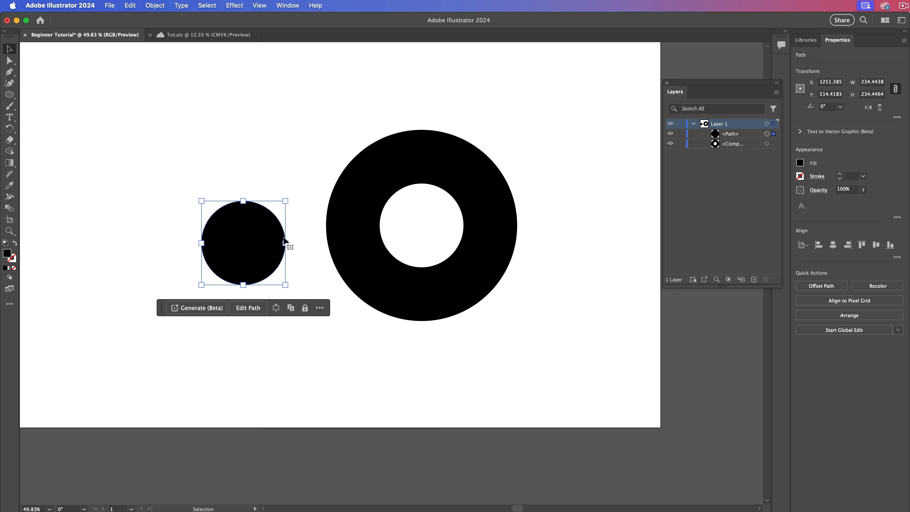
key(a)
key(super+z)
Select the ring and inner circle, subtract the inner circle with the Shape Builder, and fill the hole again as a separate shape
drag(578, 312, 308, 140)
key(shift+m)
alt+click(415, 200)
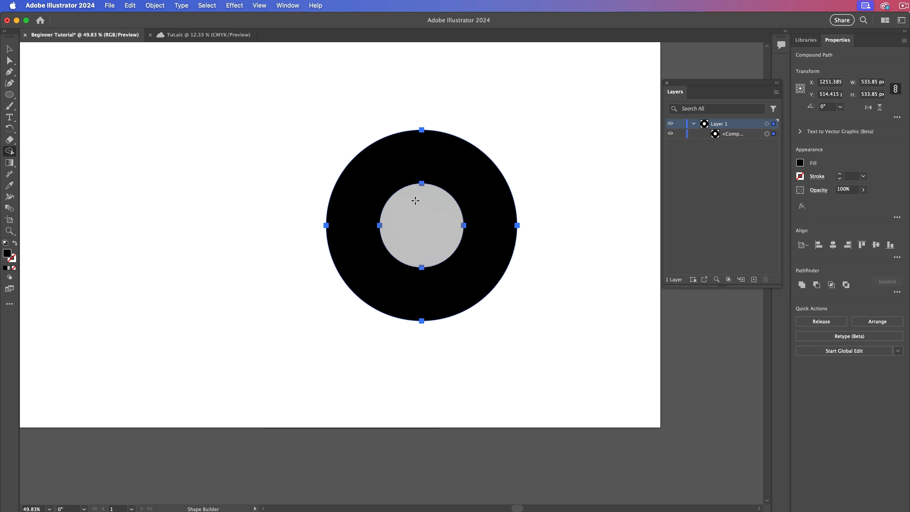
click(415, 200)
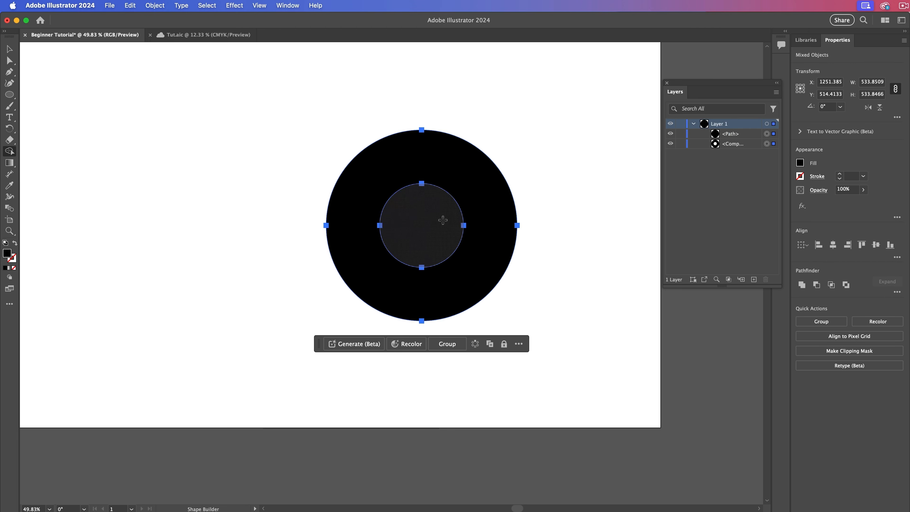
Delete the circles and draw four black ellipses overlapping the edges of a black rectangle, the lowest about 894 by 232 px
key(Delete)
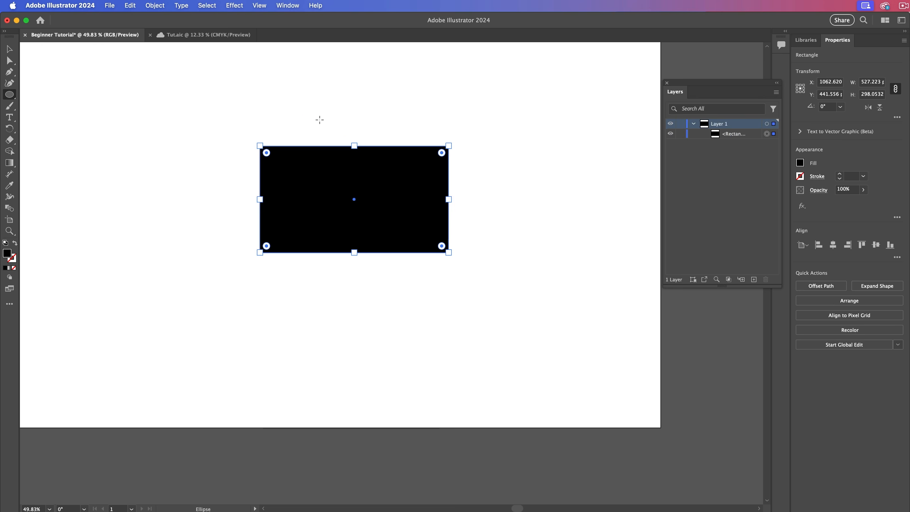
drag(308, 113, 373, 157)
drag(430, 109, 457, 200)
drag(548, 286, 228, 204)
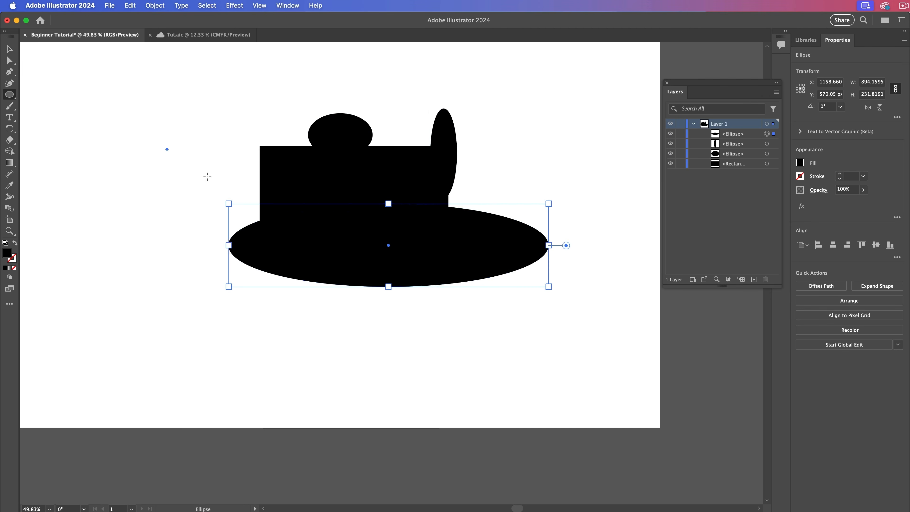
drag(165, 150, 289, 214)
Select all five shapes and, with the Shape Builder, merge the upper and right ellipses into the rectangle and subtract the left ellipse's overlap
key(v)
drag(229, 126, 613, 348)
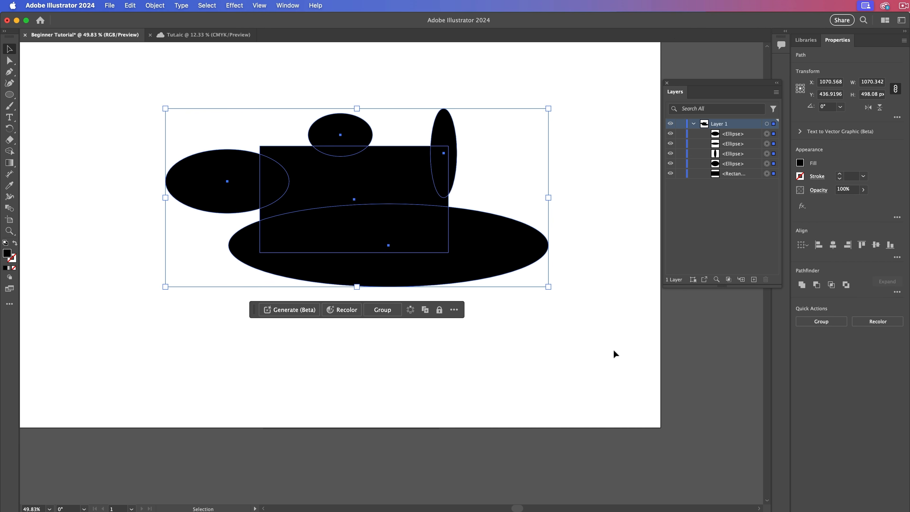
key(shift+m)
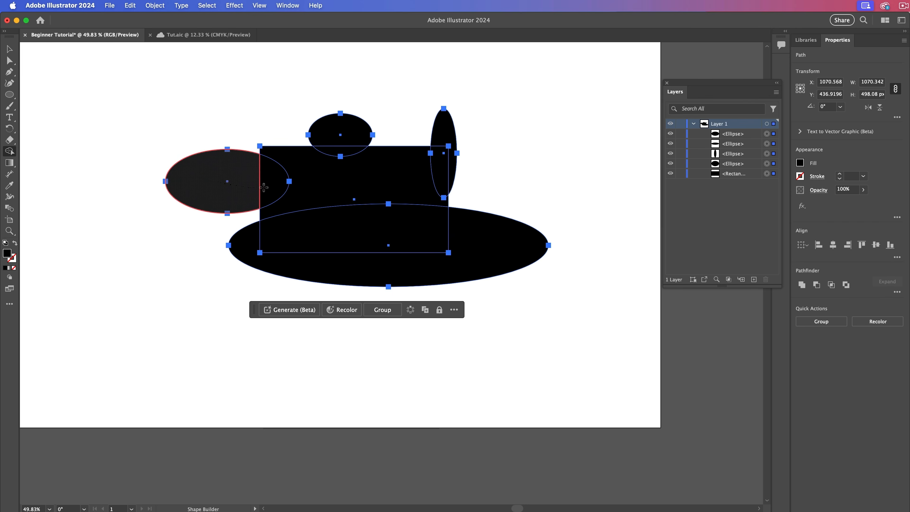
alt+click(279, 179)
key(super+z)
drag(335, 136, 333, 179)
alt+click(278, 178)
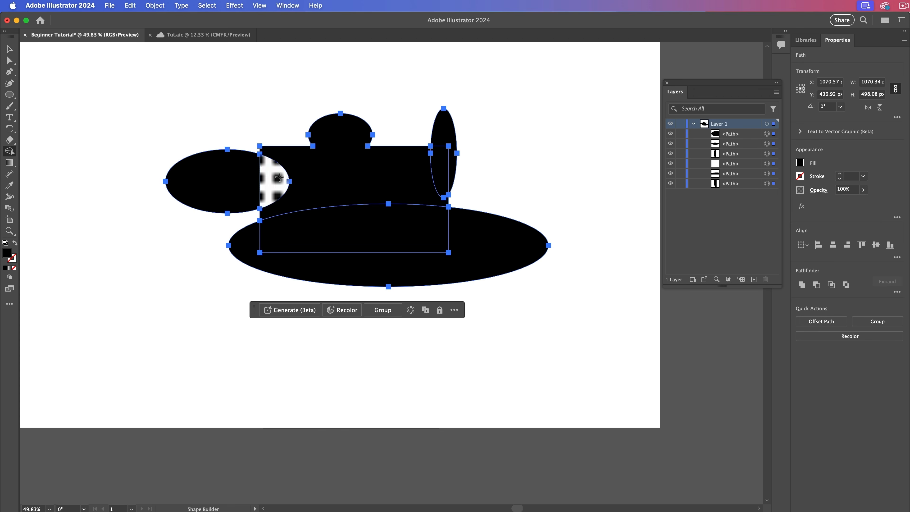
mouse_move(443, 160)
mouse_down()
mouse_move(419, 174)
mouse_move(367, 172)
mouse_up()
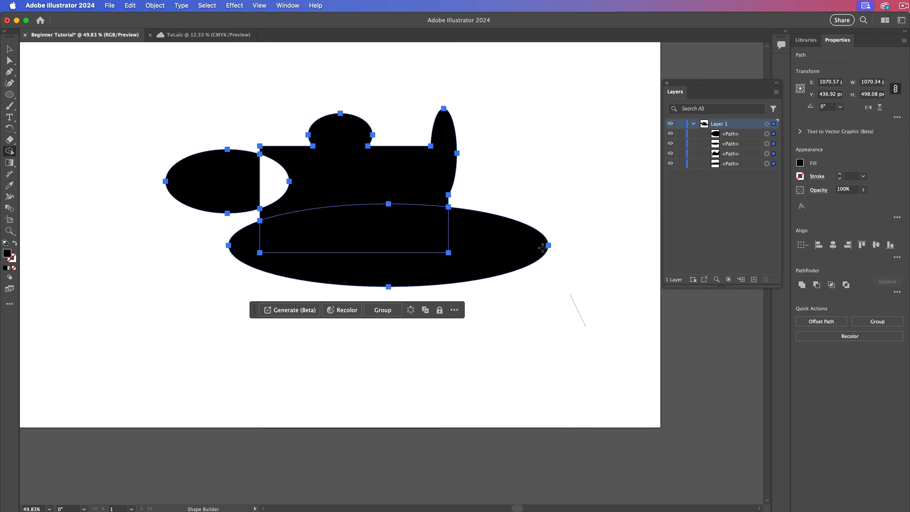
Remove the bottom ellipse's area outside the rectangle and merge the rectangle's lower area into the main body with the Shape Builder
alt+click(526, 261)
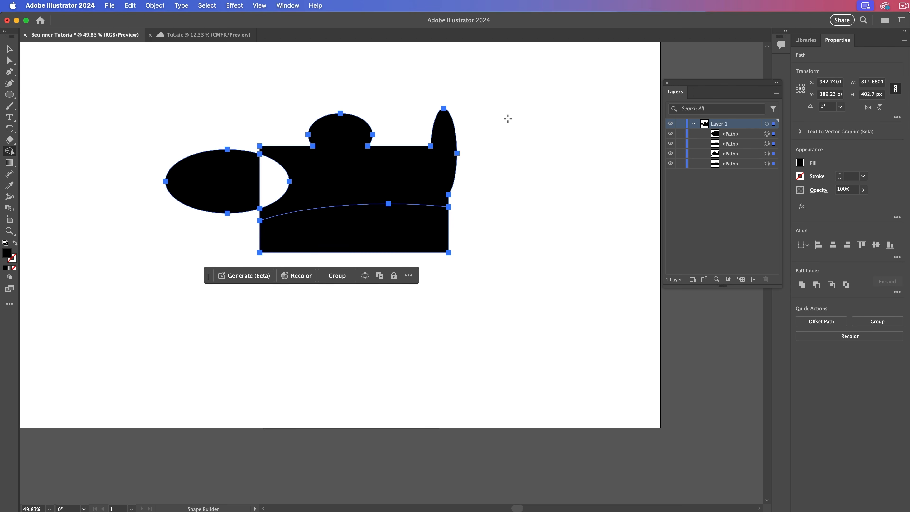
mouse_move(383, 201)
mouse_down()
mouse_move(379, 191)
mouse_move(385, 233)
mouse_up()
drag(203, 93, 211, 232)
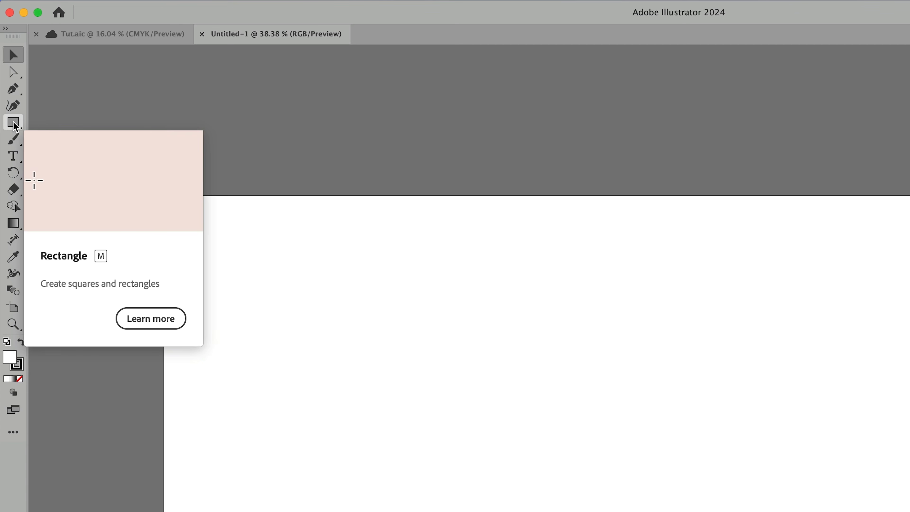
Examine the toolbar's tools and the hidden variants grouped with the Rectangle, Paintbrush, Eraser and Gradient tools in the Untitled-1 document
click(14, 125)
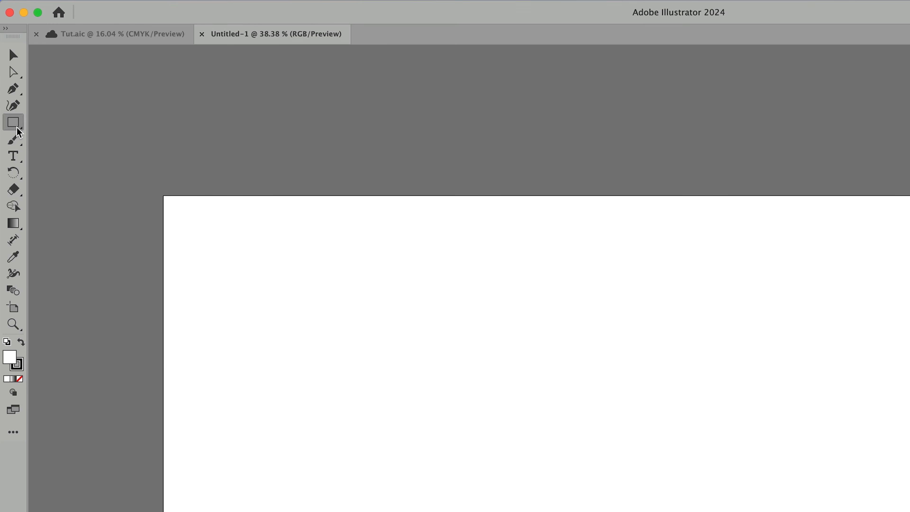
click(13, 125)
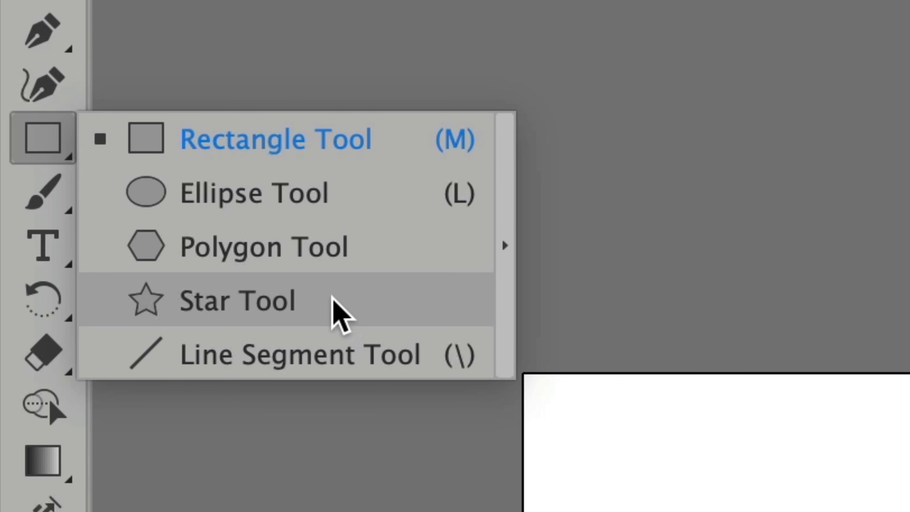
click(43, 136)
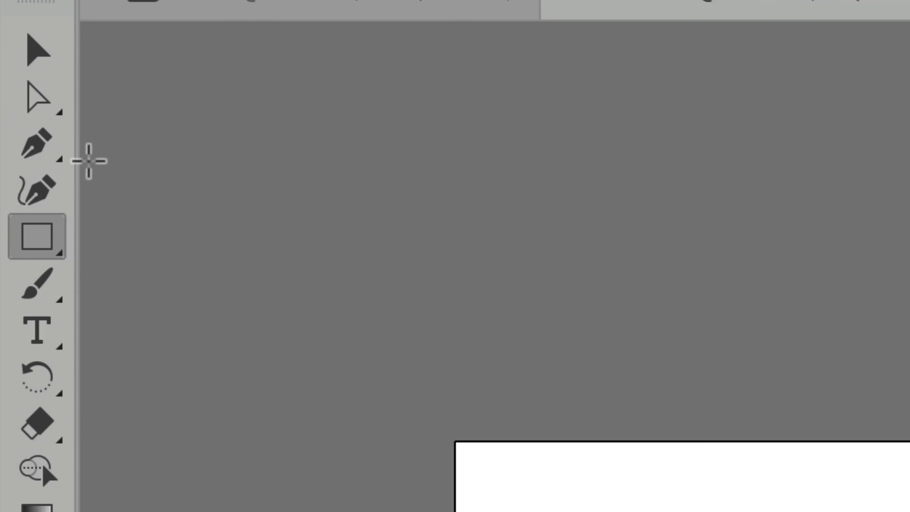
click(18, 143)
click(26, 188)
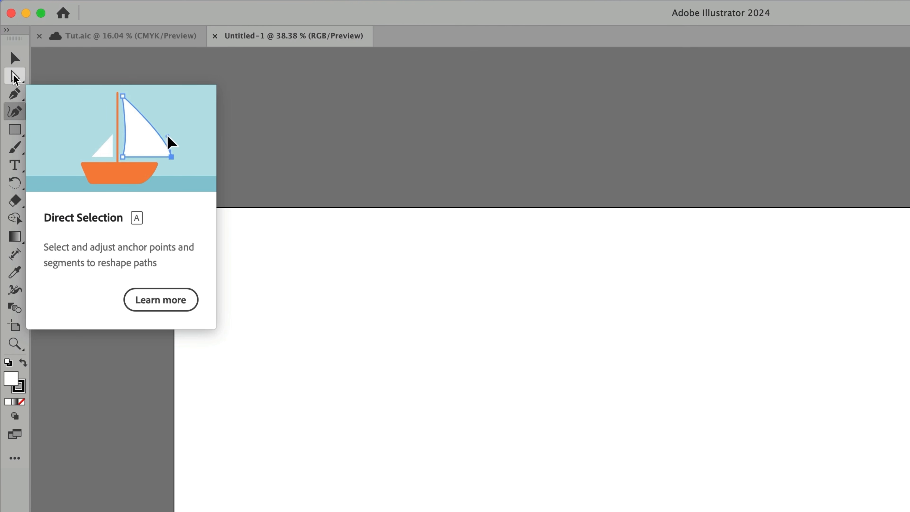
click(14, 131)
click(14, 150)
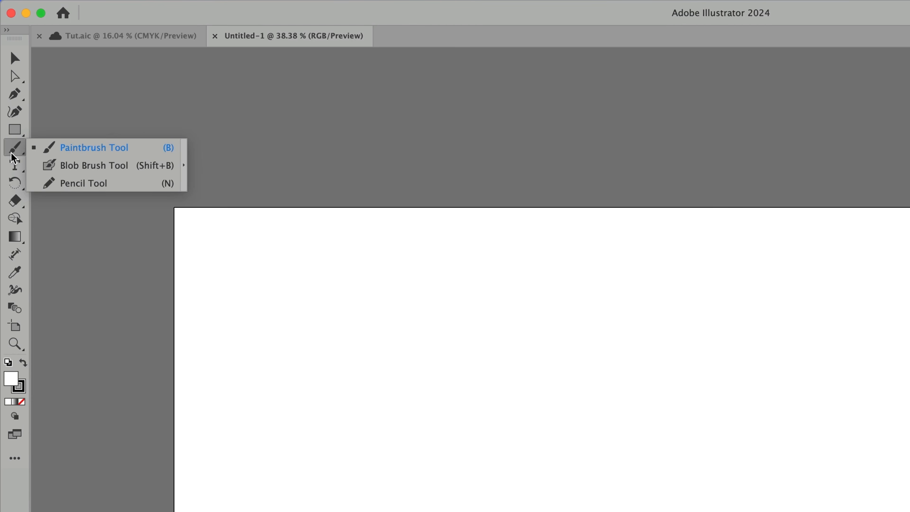
click(7, 187)
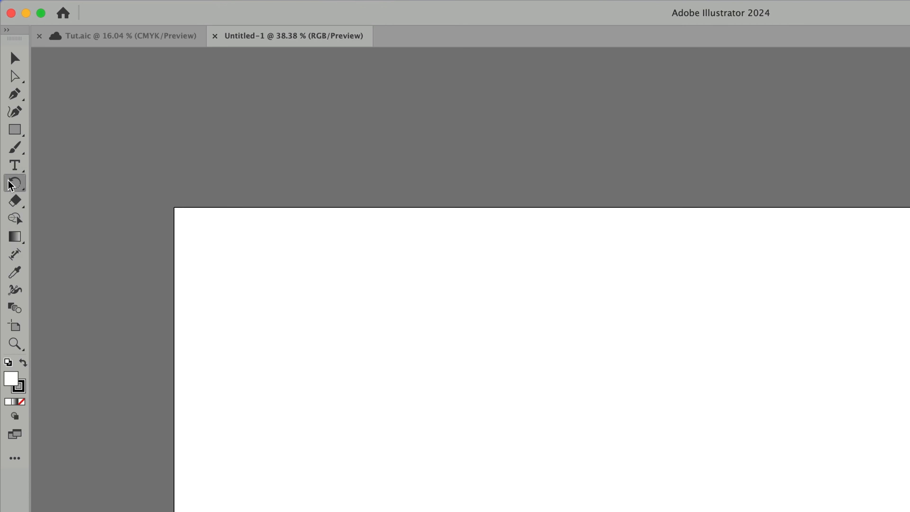
click(14, 201)
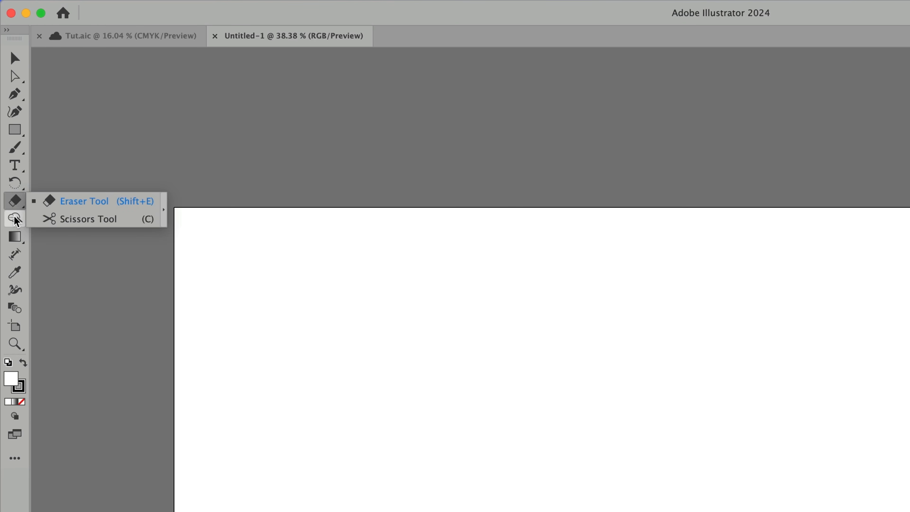
click(21, 238)
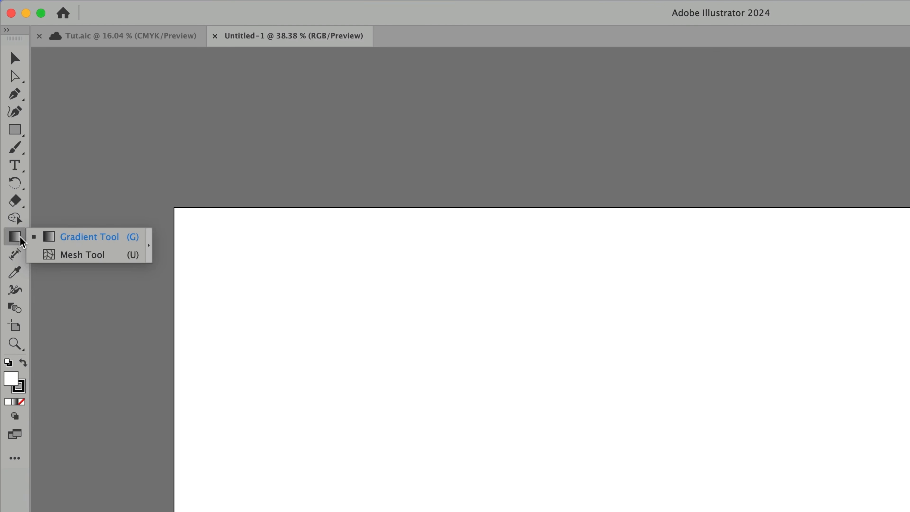
click(17, 254)
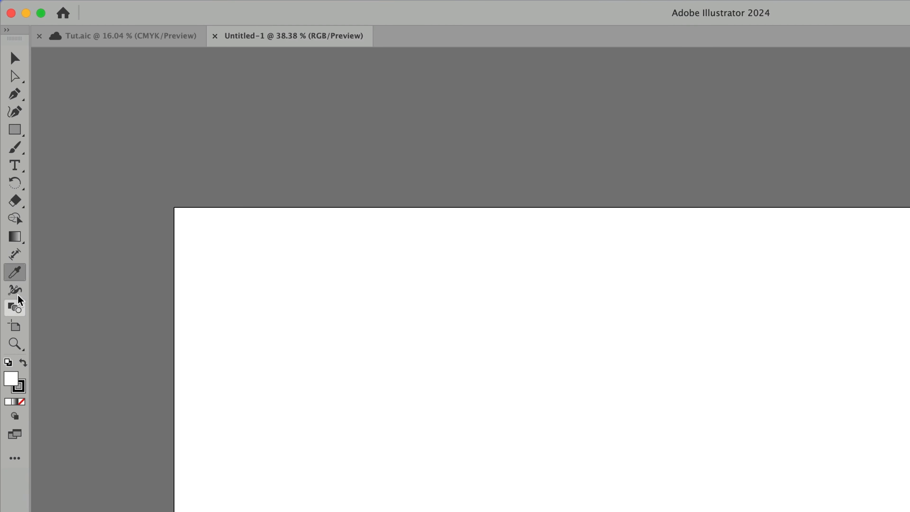
click(18, 293)
click(14, 58)
Draw a circle about 272 px across with the Ellipse tool and move it near the artboard's centre
click(18, 129)
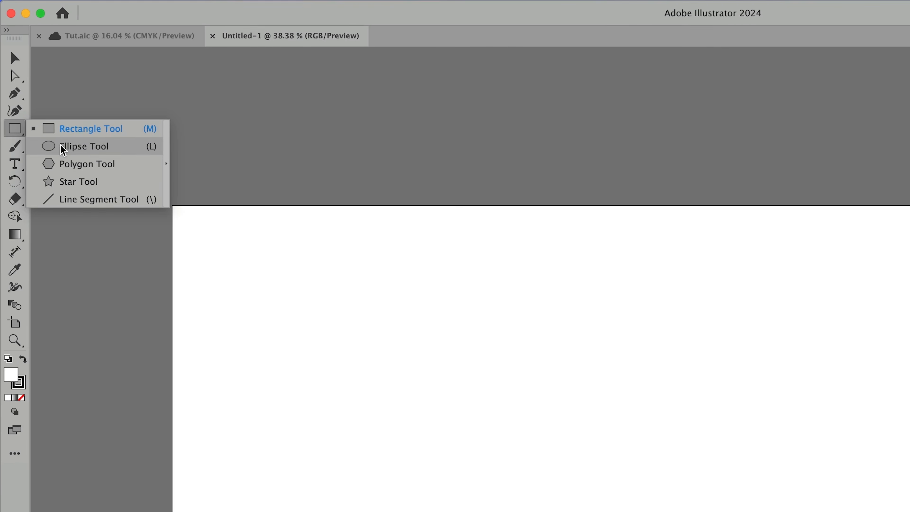
click(62, 148)
drag(512, 425, 628, 495)
key(v)
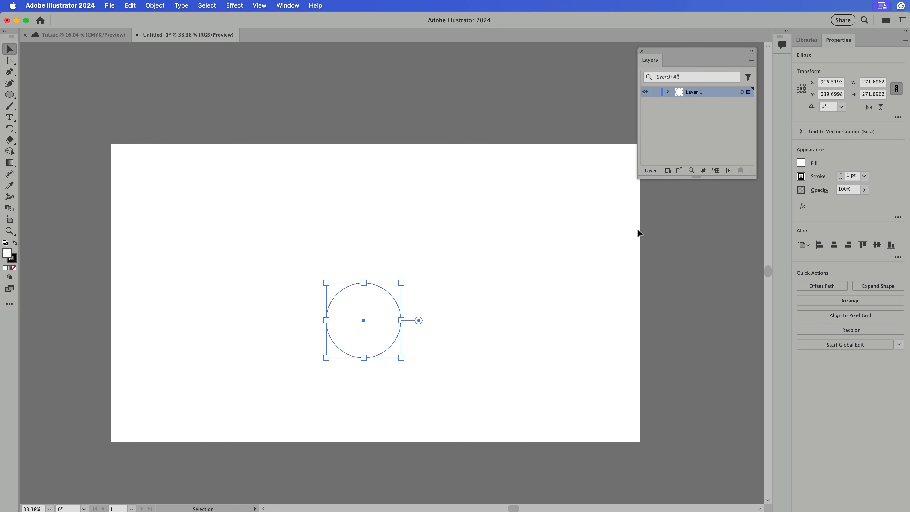
drag(360, 321, 378, 283)
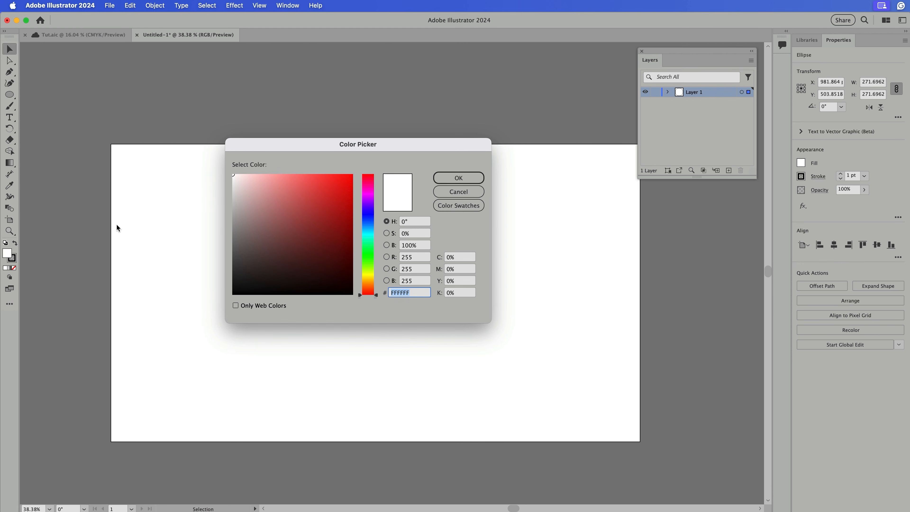
Set the circle's fill colour to red, FF0000, and deselect the circle
text(FF0000)
click(446, 176)
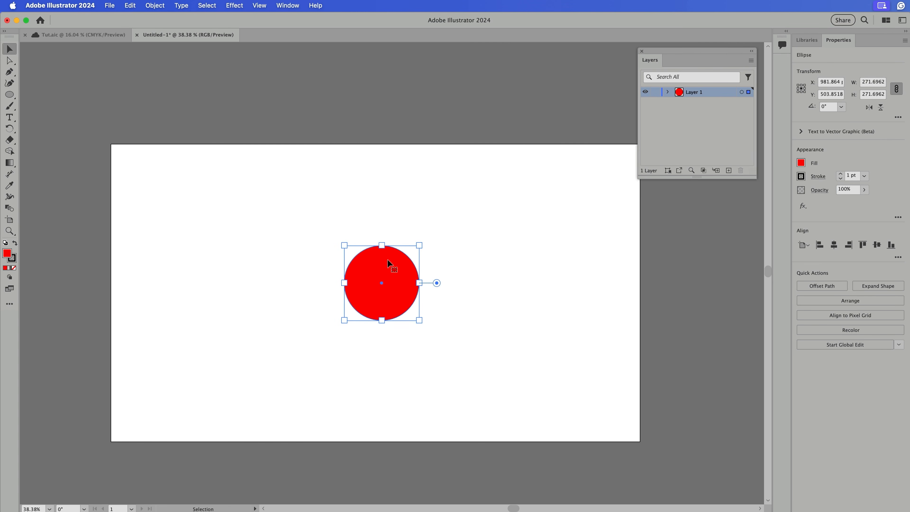
click(282, 251)
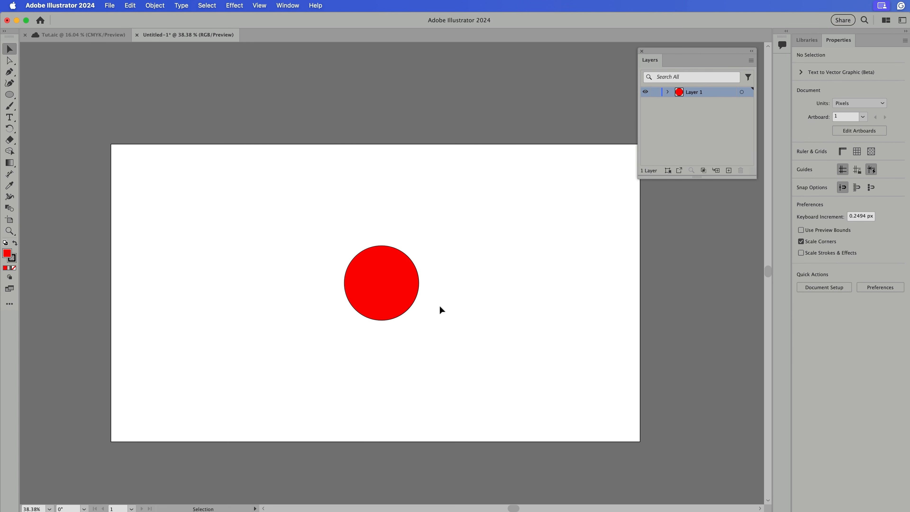
Select the red circle and alternate the active colour between fill and stroke, finishing with the stroke active
key(z)
drag(405, 290, 631, 323)
key(v)
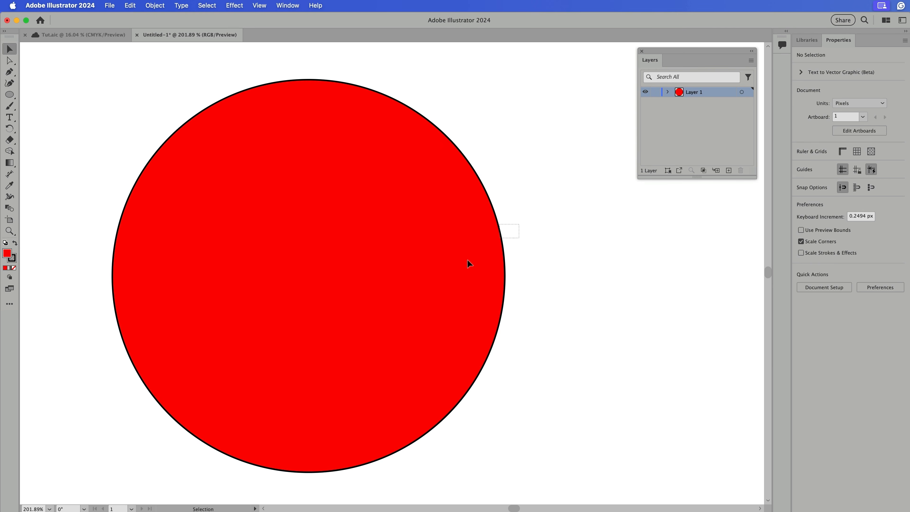
click(499, 243)
click(493, 153)
click(293, 270)
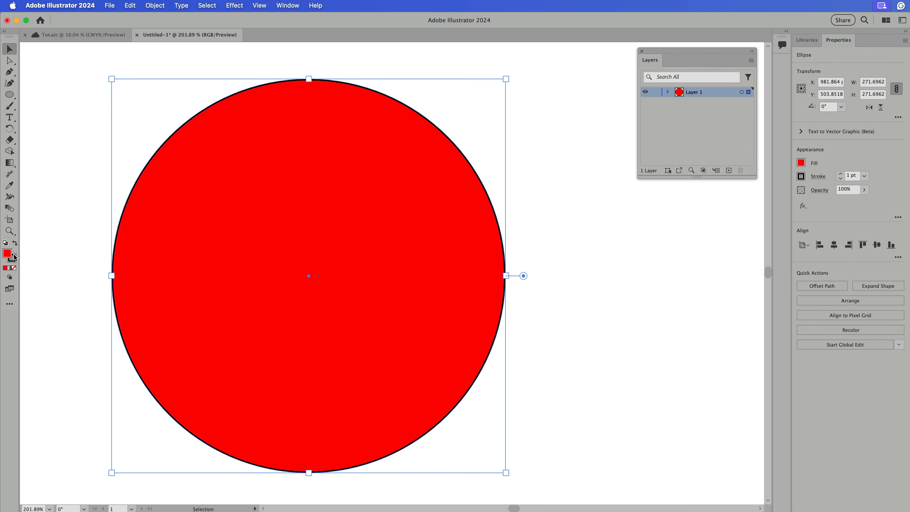
click(12, 258)
click(6, 253)
click(14, 259)
click(5, 252)
click(14, 259)
click(6, 252)
click(13, 258)
click(7, 252)
click(13, 259)
Set the circle's stroke colour to bright blue, 00BDFF, and deselect the circle
double_click(13, 259)
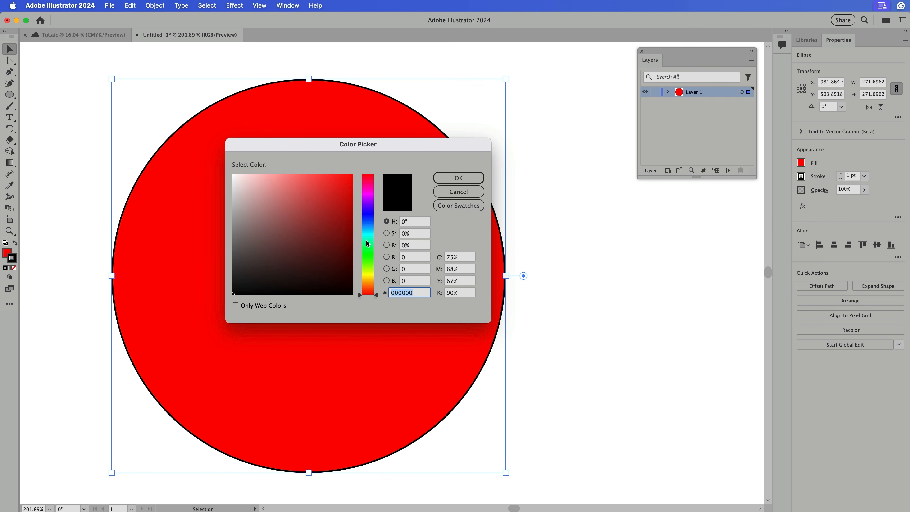
click(365, 228)
click(314, 212)
click(458, 177)
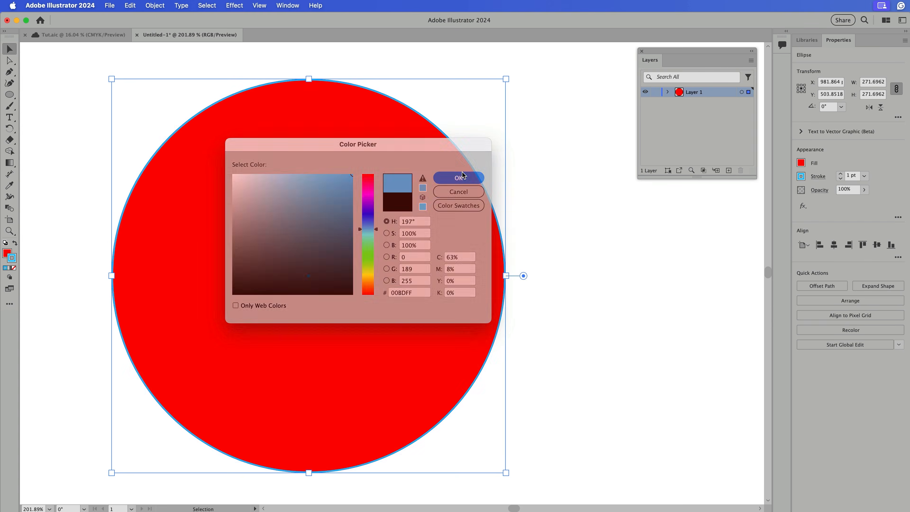
click(534, 189)
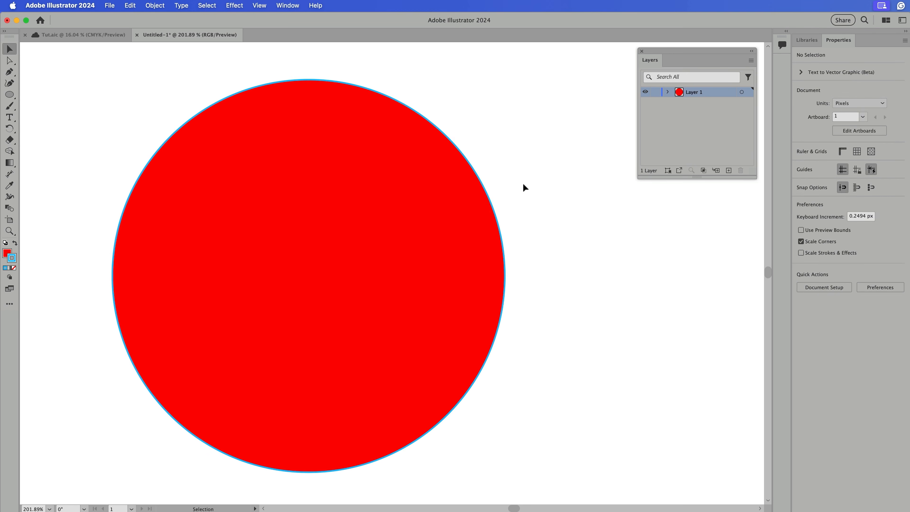
Select the circle and set both its stroke and its fill to none
click(412, 201)
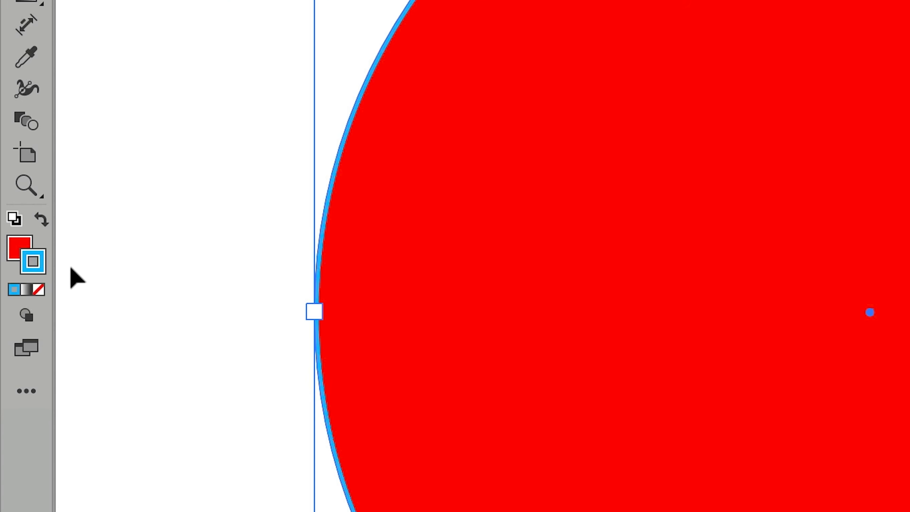
click(40, 290)
key(super+z)
click(40, 292)
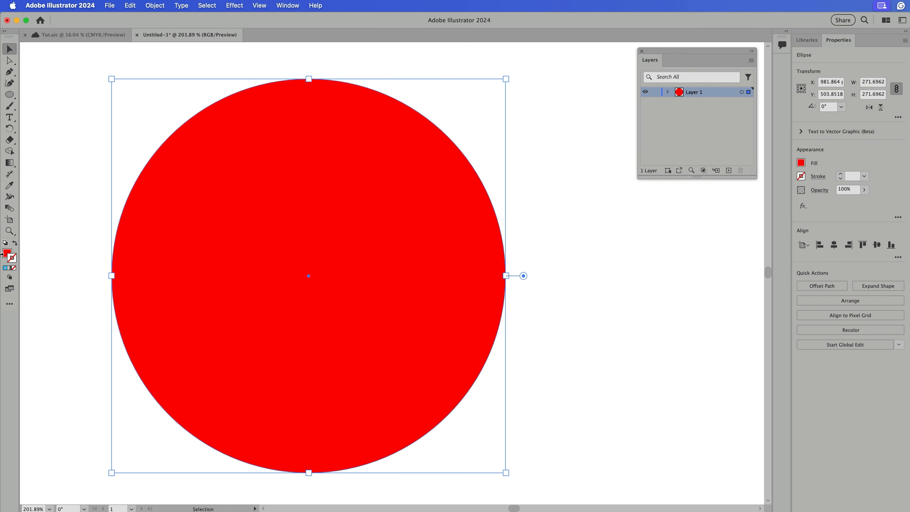
click(6, 254)
click(13, 267)
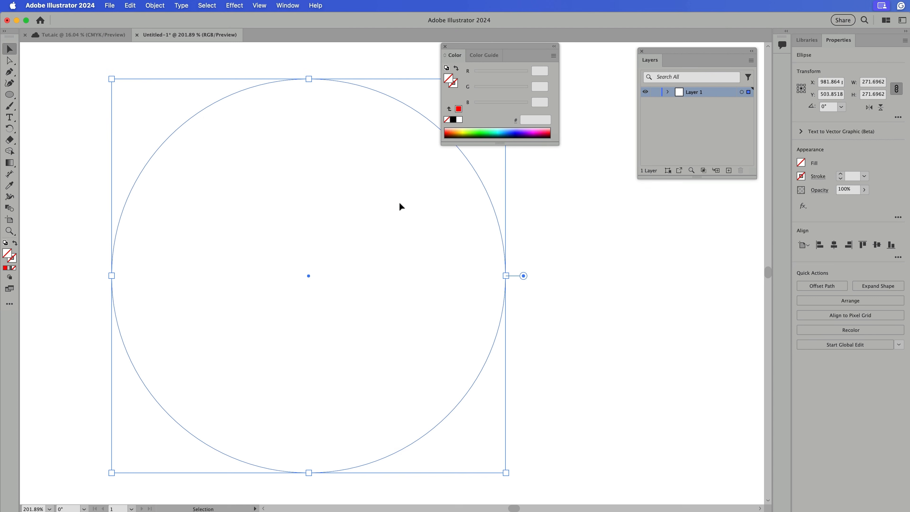
Set the circle's fill colour to yellow, EFEF00
double_click(8, 253)
mouse_move(330, 241)
mouse_down()
mouse_move(372, 227)
mouse_move(363, 207)
mouse_up()
drag(369, 257, 369, 275)
drag(352, 207, 353, 181)
click(458, 178)
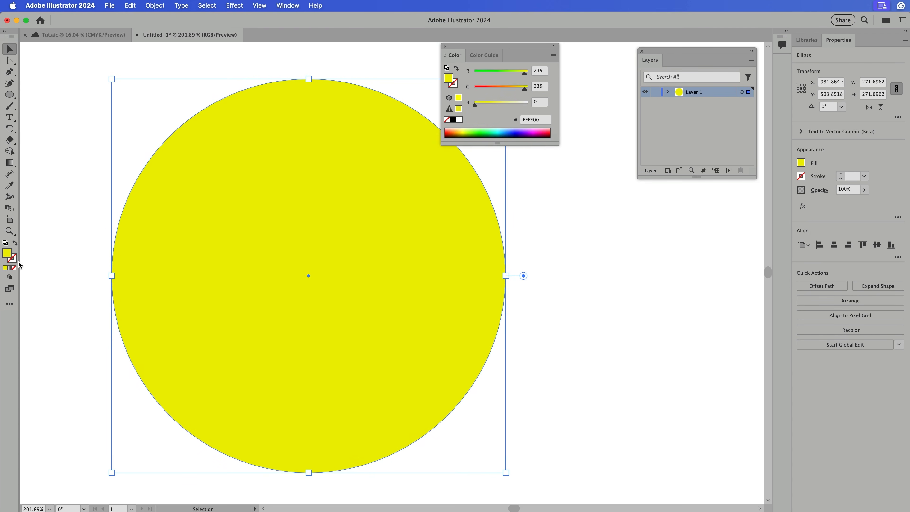
Give the yellow circle a black stroke, 000000
double_click(14, 261)
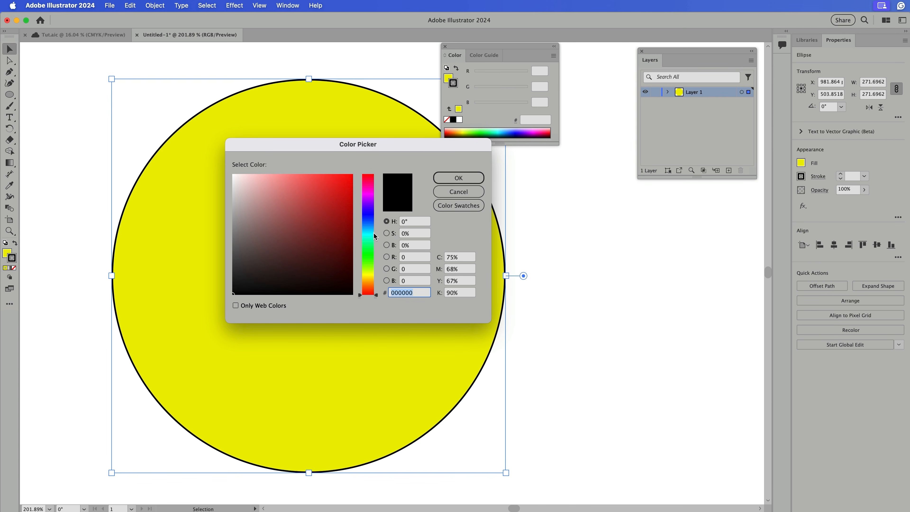
click(452, 177)
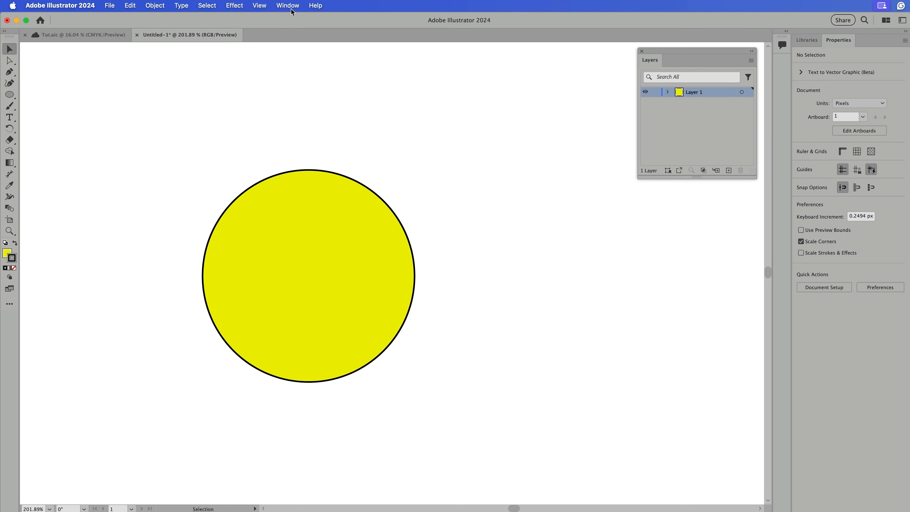
Display the Color Guide, browse its harmony rules and apply the High Contrast 2 rule
click(287, 6)
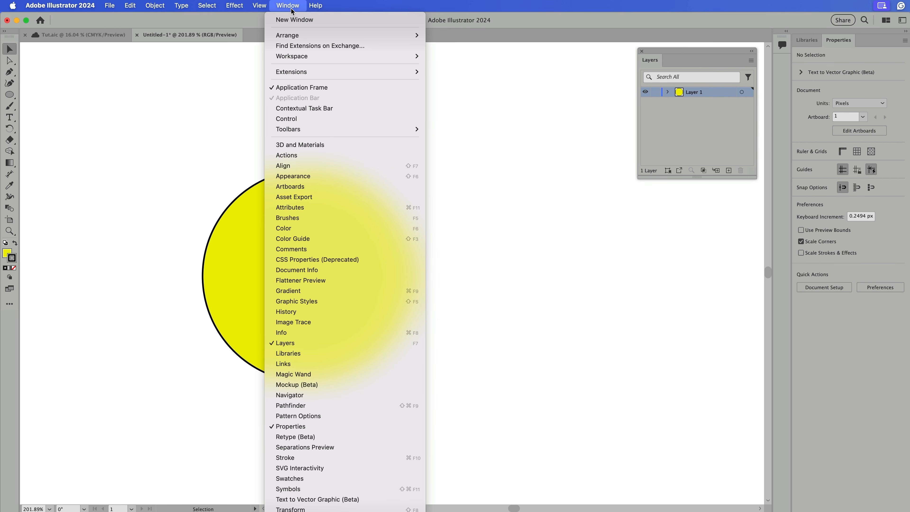
click(319, 229)
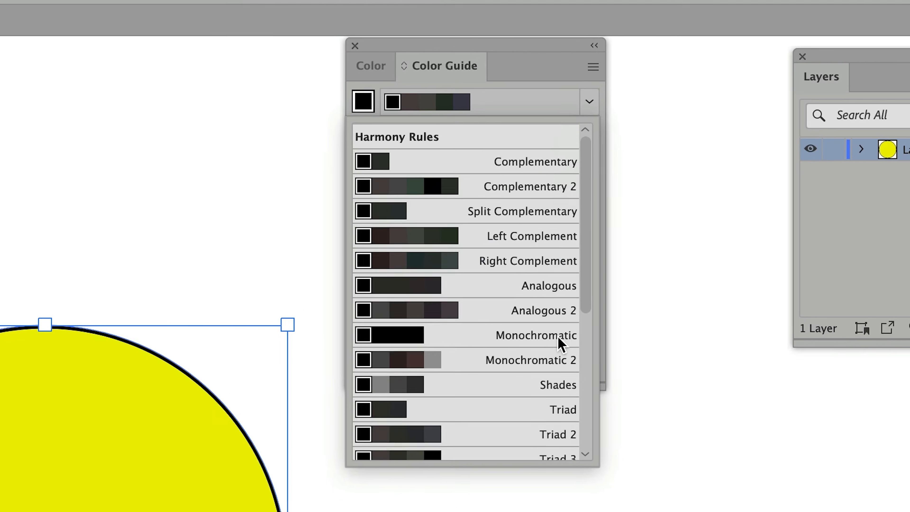
click(537, 57)
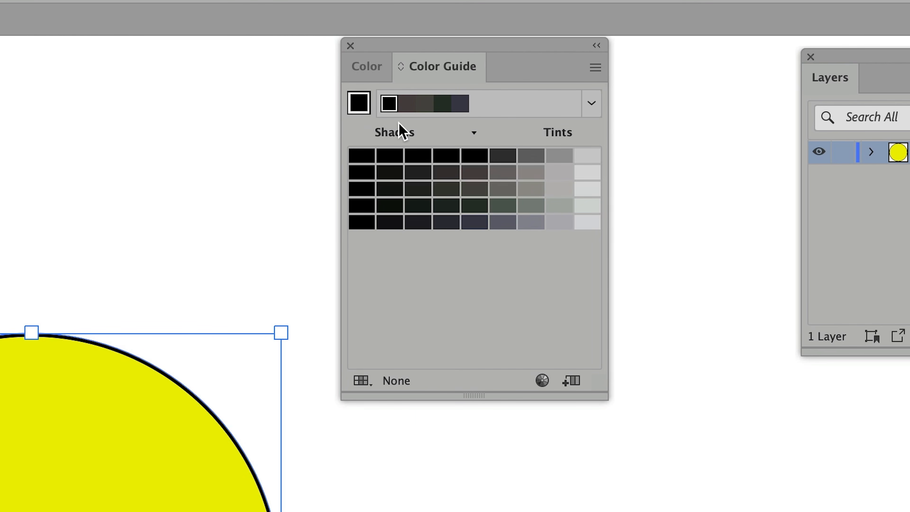
click(362, 380)
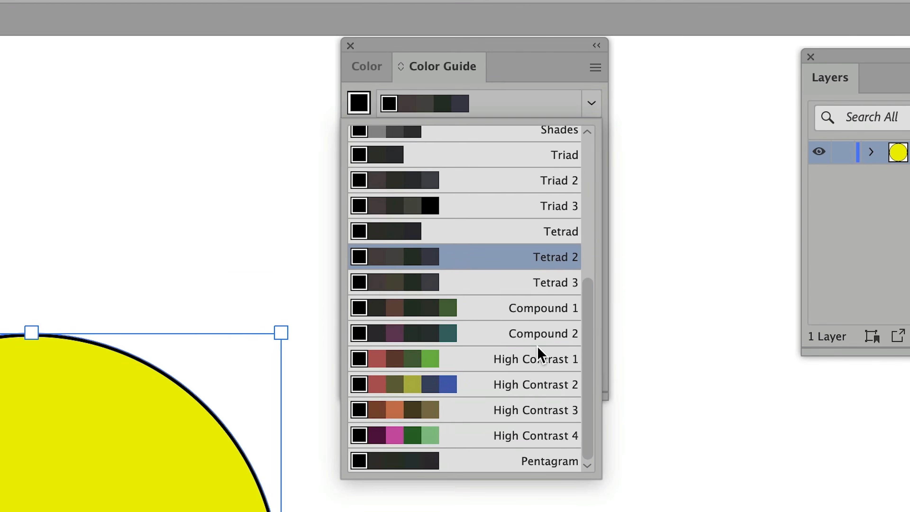
scroll(495, 50, up, 5)
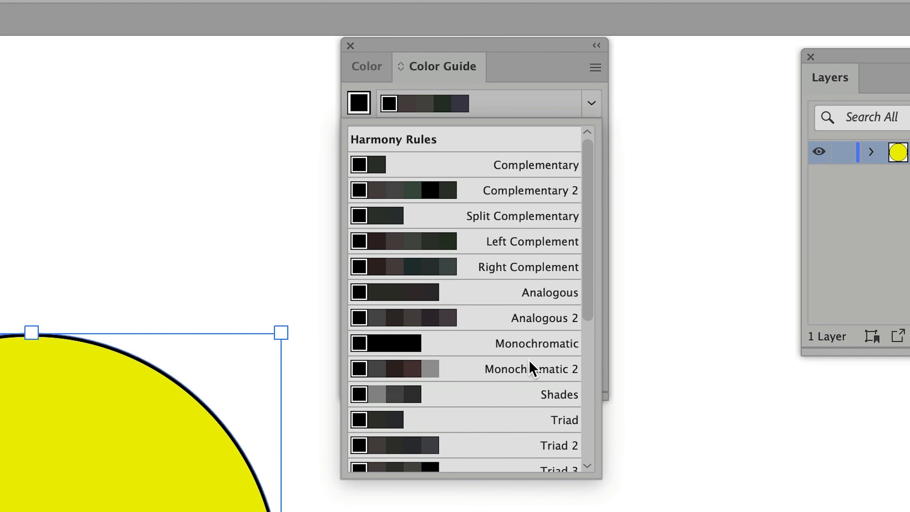
scroll(487, 382, down, 10)
scroll(490, 388, up, 10)
scroll(537, 204, down, 10)
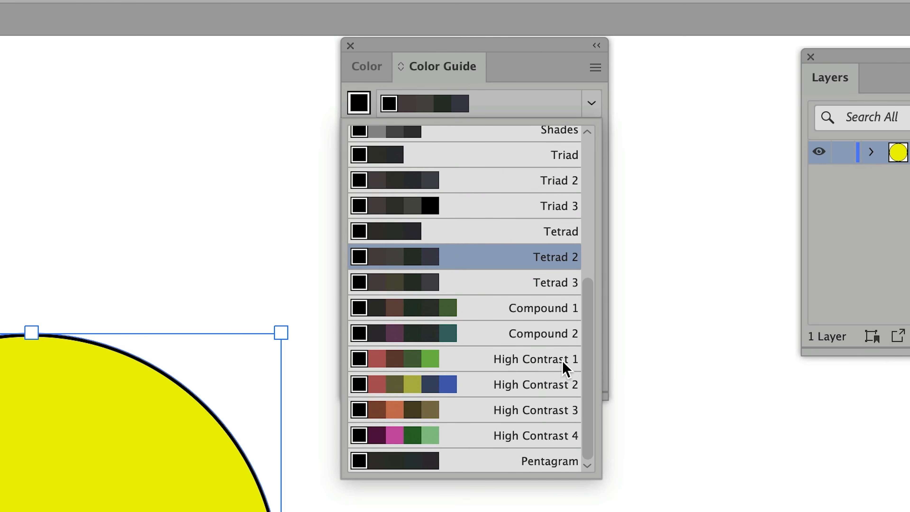
click(494, 383)
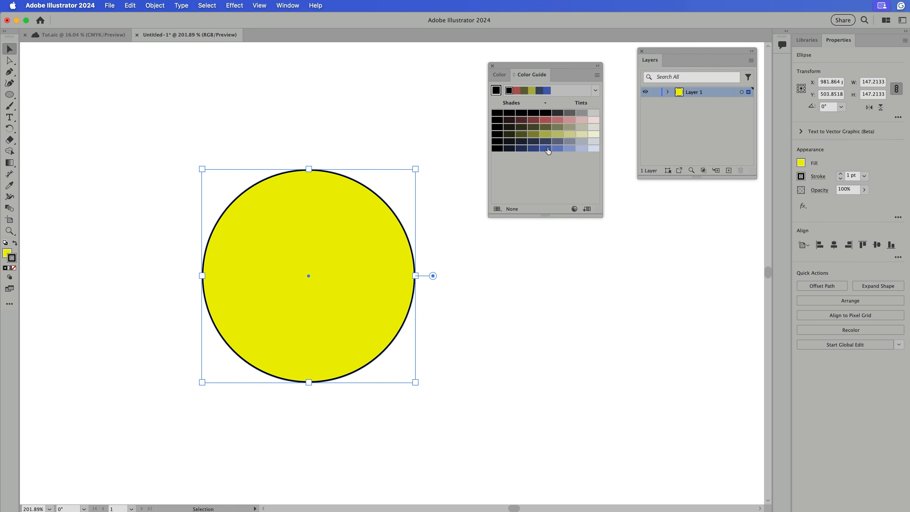
Recolour the circle red from the Color Guide and add an overlapping yellow copy to its right
click(545, 148)
drag(365, 239, 481, 250)
click(545, 112)
click(602, 255)
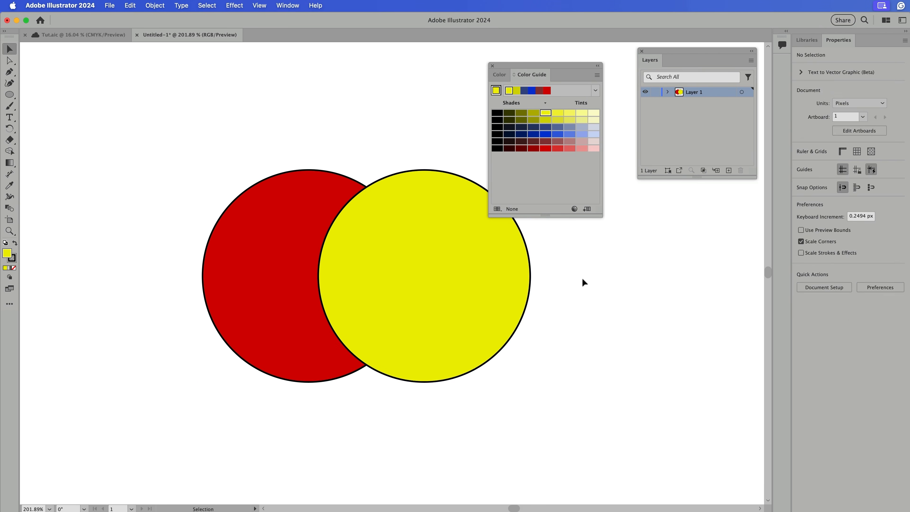
Undo the overlapping copy and the colour changes made from the Color Guide
click(449, 268)
key(super+z)
key(super+z)
key(super+z)
key(v)
Dock the Color Guide beneath the Layers panel and replace the floating Color panel with the Swatches panel
drag(528, 76, 670, 178)
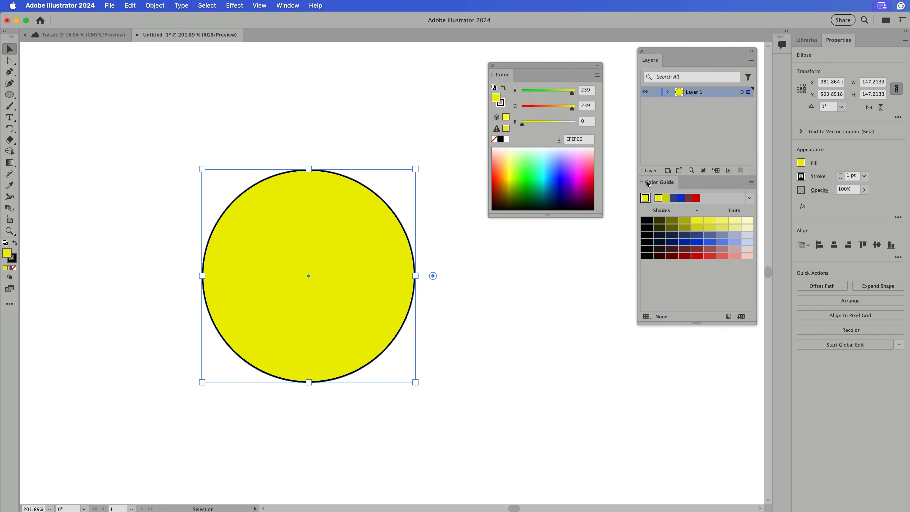
click(493, 66)
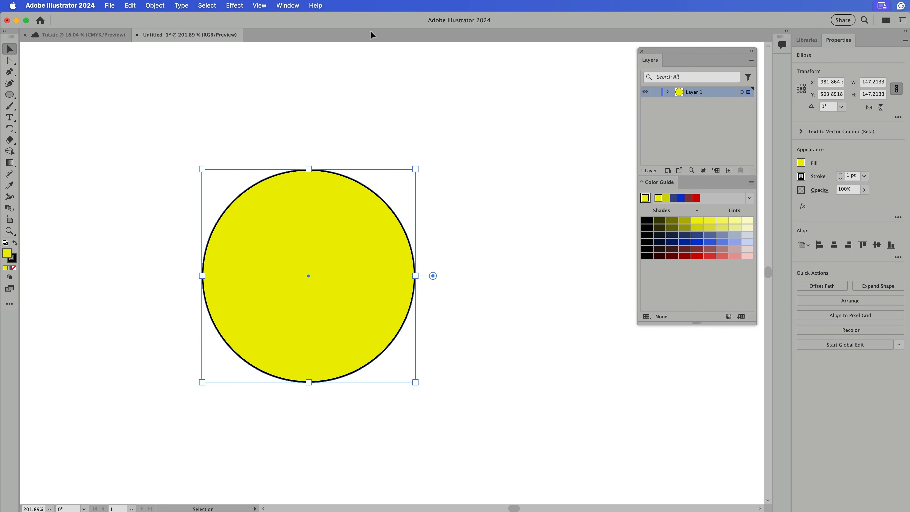
click(299, 5)
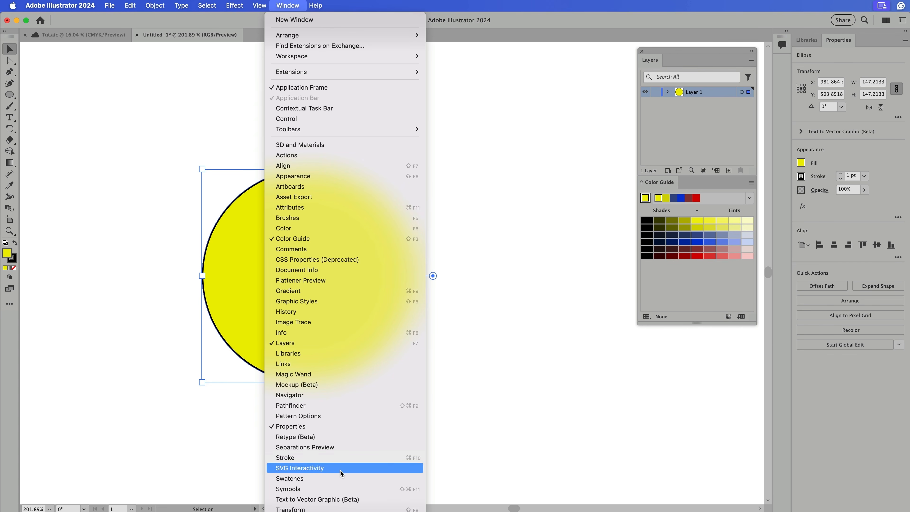
click(340, 478)
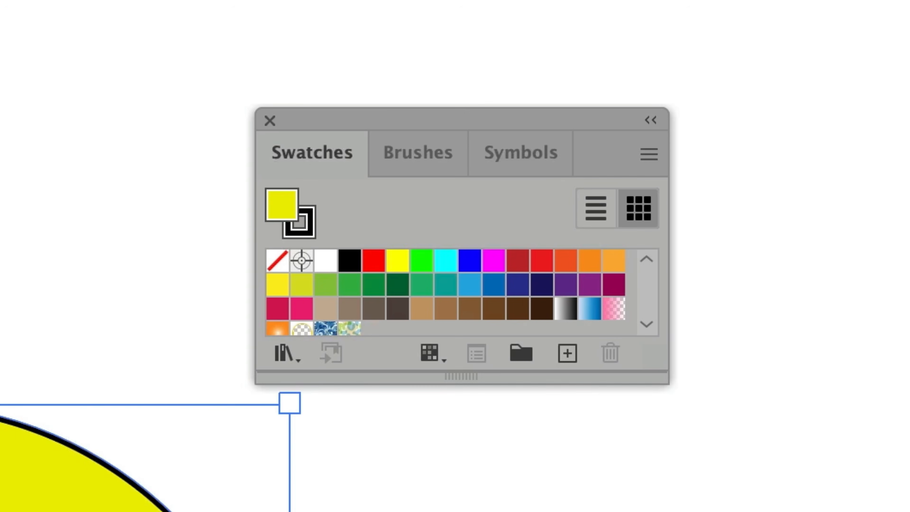
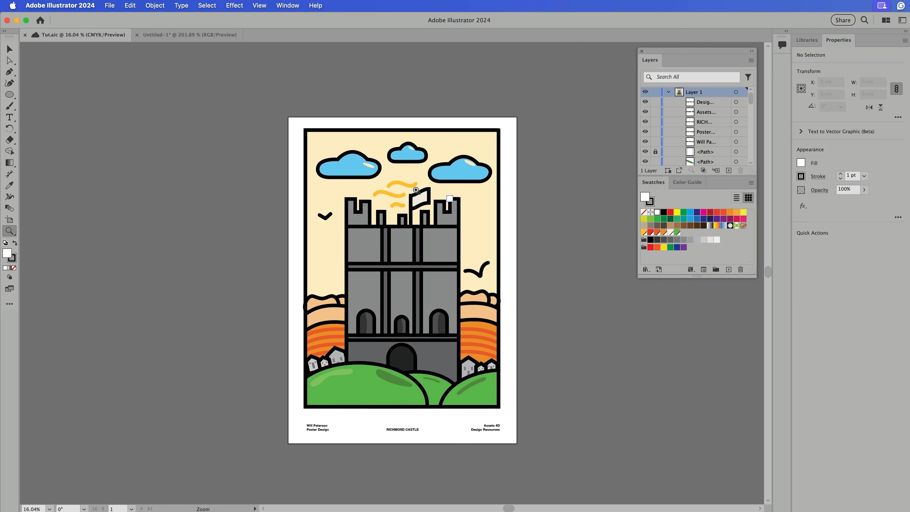
Examine the clouds above the castle in the poster up close and select the large cloud group
drag(352, 163, 486, 186)
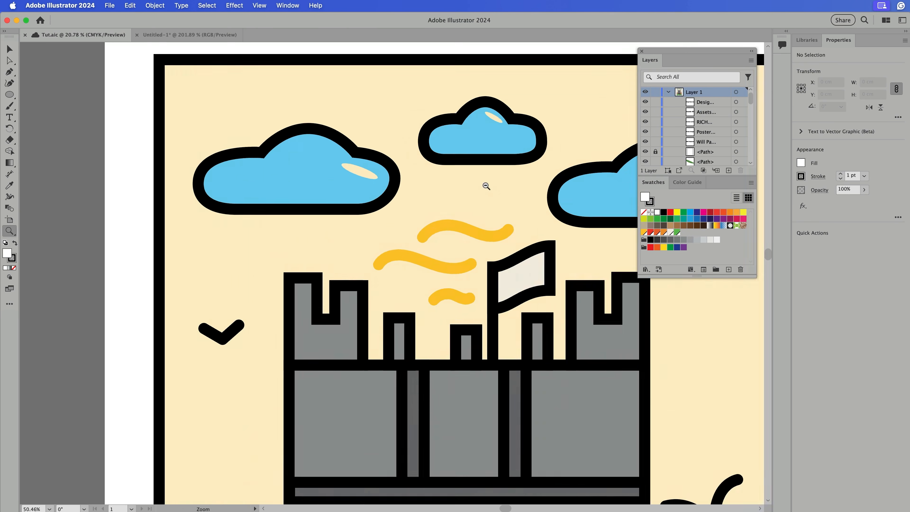
key(v)
click(311, 173)
scroll(507, 163, down, 3)
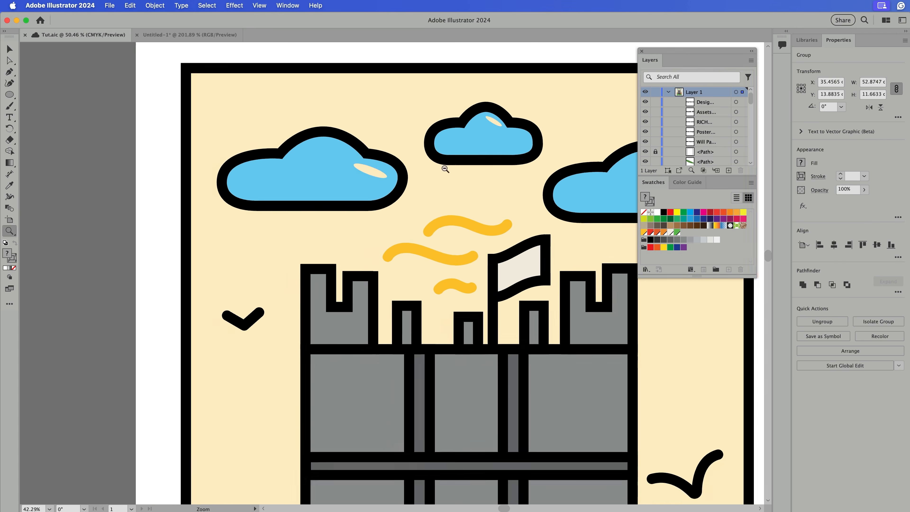
Return to the Untitled-1 document and delete the yellow circle
click(171, 30)
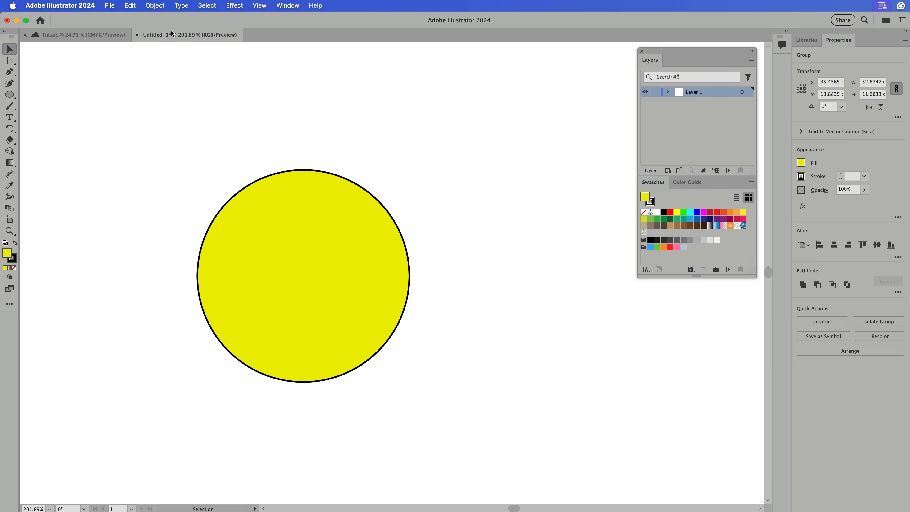
click(339, 187)
key(Delete)
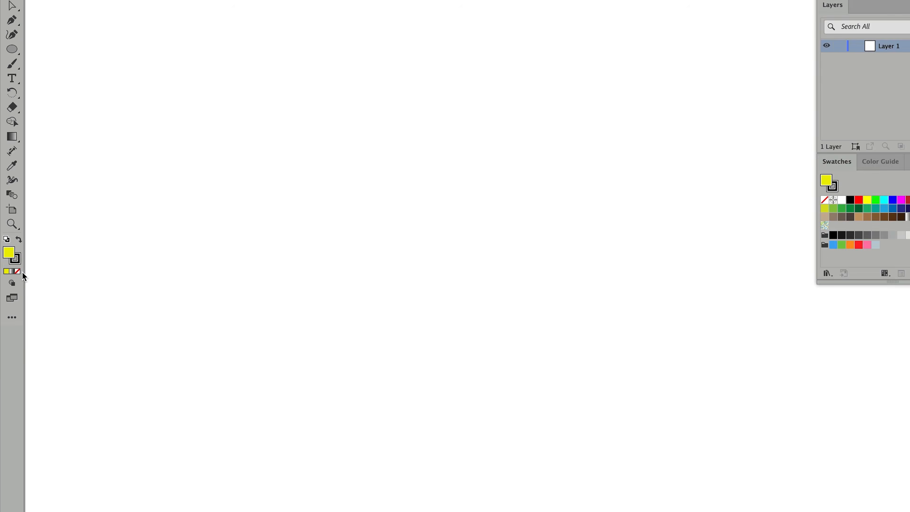
Set the default fill to black and the stroke to none, and close the Color panel
click(12, 260)
click(14, 268)
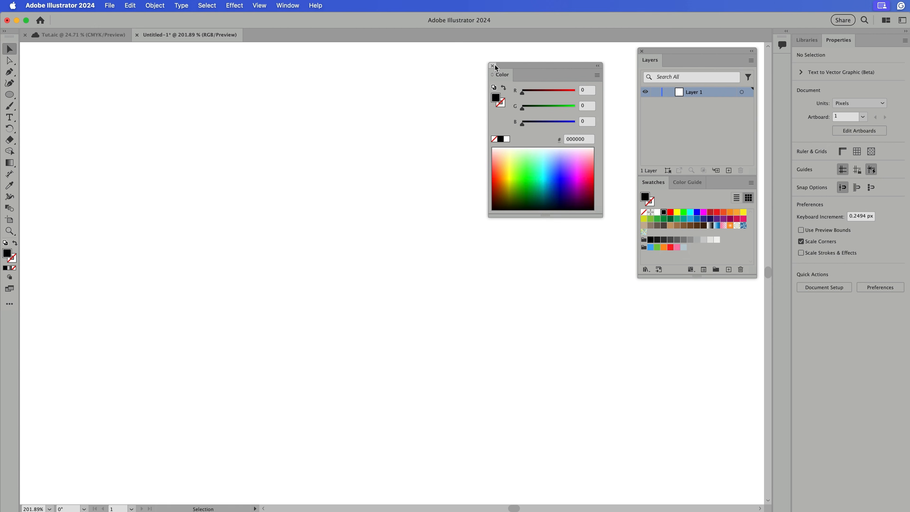
click(492, 66)
Switch to the Tut.aic poster and examine the shape of the leftmost cloud up close
key(super+0)
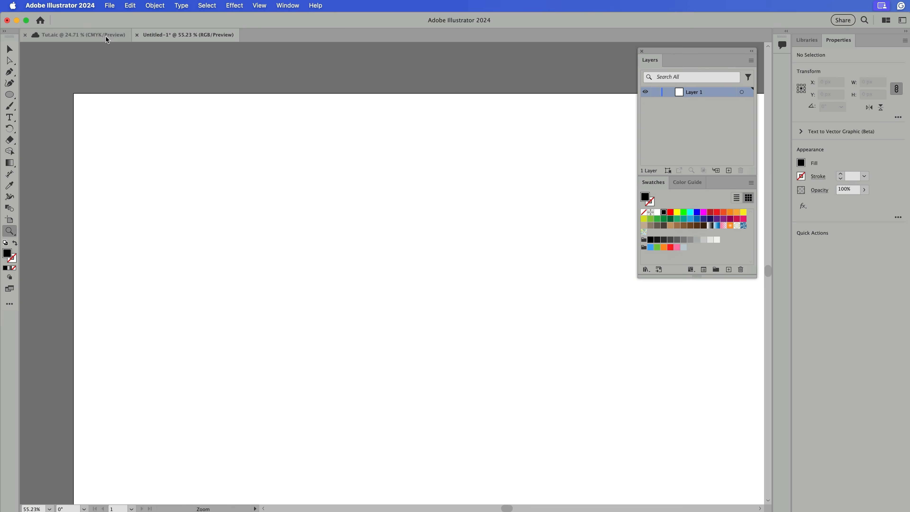
click(105, 35)
click(256, 181)
scroll(398, 171, up, 5)
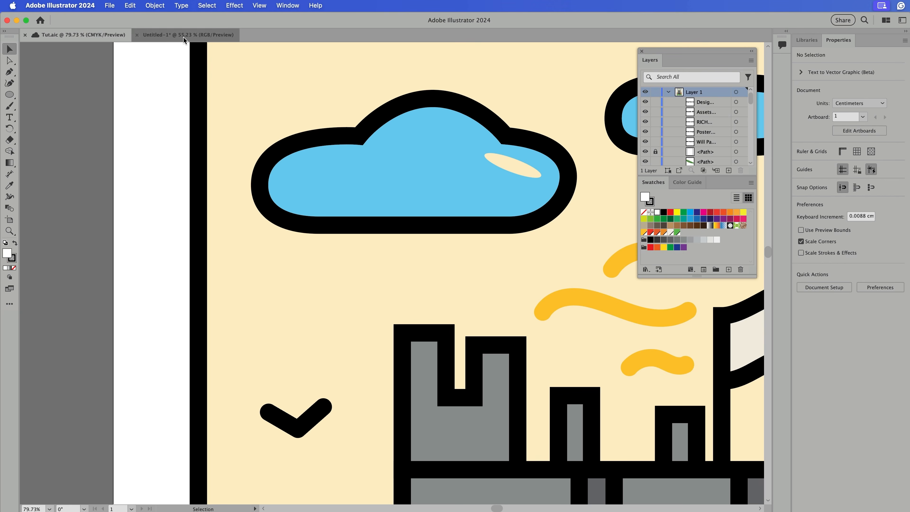
In Untitled-1, draw a black circle about 261 px across and shift it towards the middle of the artboard
click(186, 36)
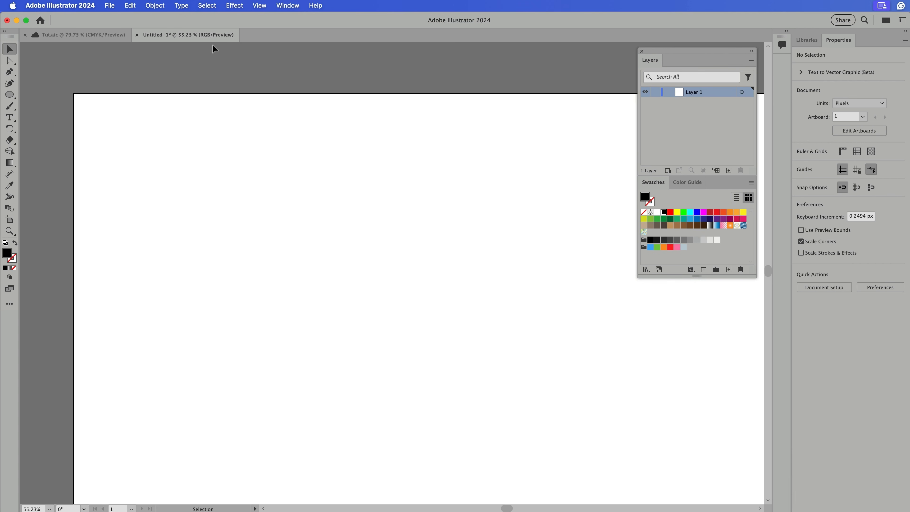
click(10, 95)
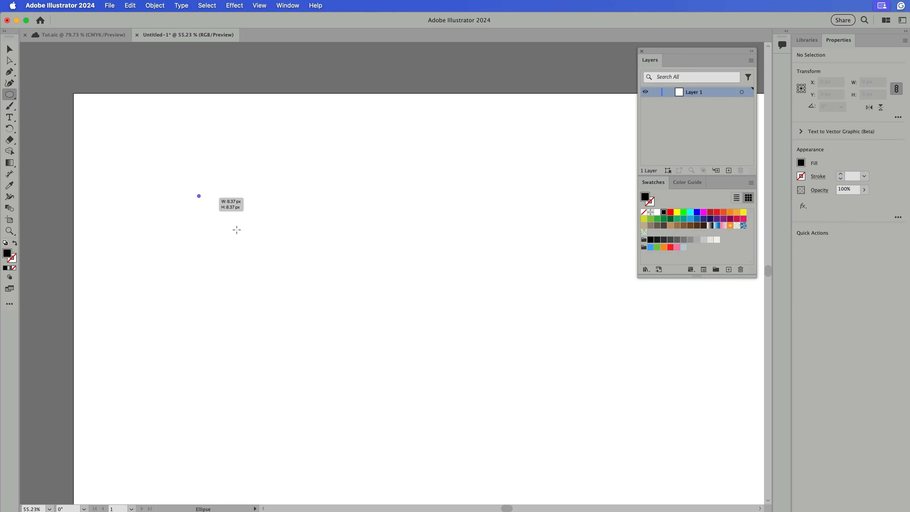
drag(237, 230, 301, 299)
key(v)
drag(279, 263, 347, 294)
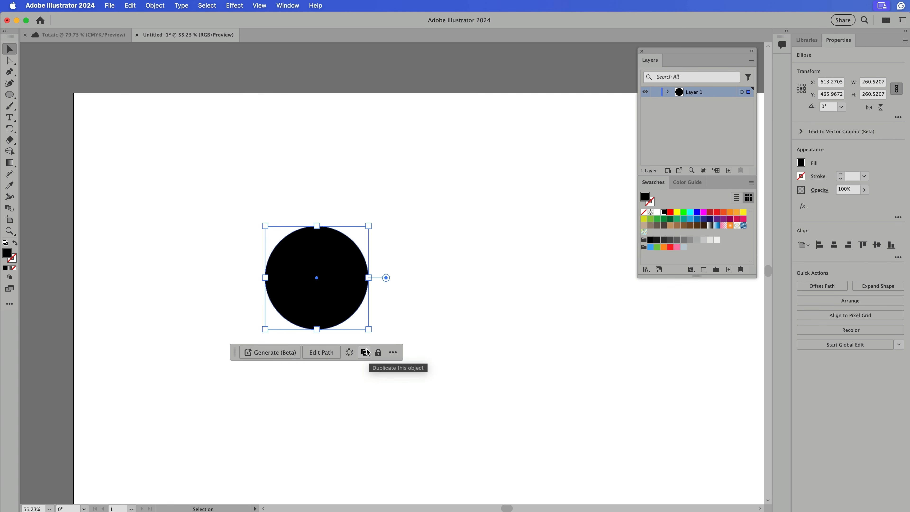
Duplicate the black circle twice, placing each overlapping copy further to the right
click(398, 262)
click(304, 271)
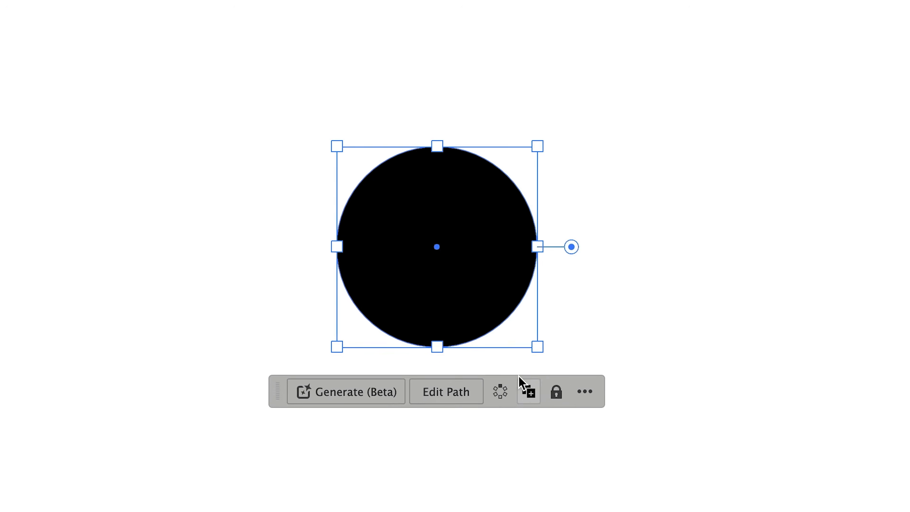
click(654, 249)
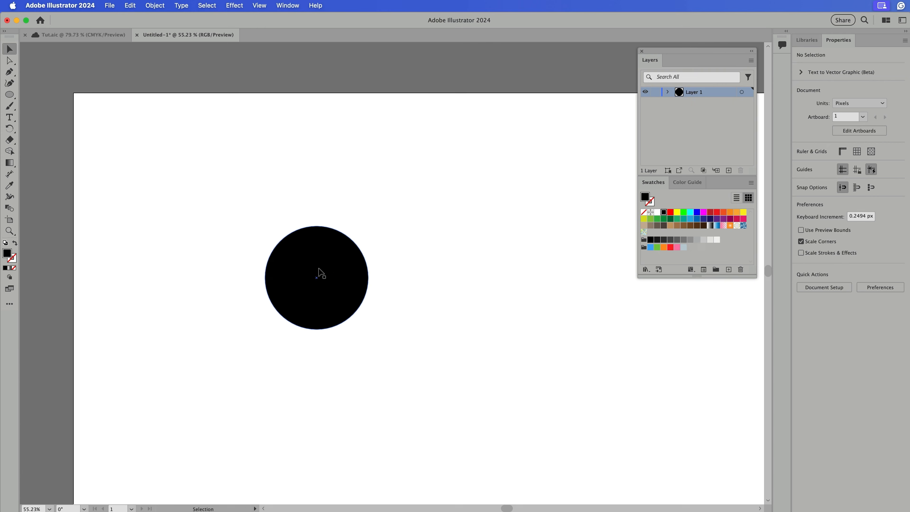
drag(320, 273, 514, 248)
drag(472, 267, 582, 252)
Undo both circle copies and clear the selection
key(super+z)
key(super+z)
key(super+z)
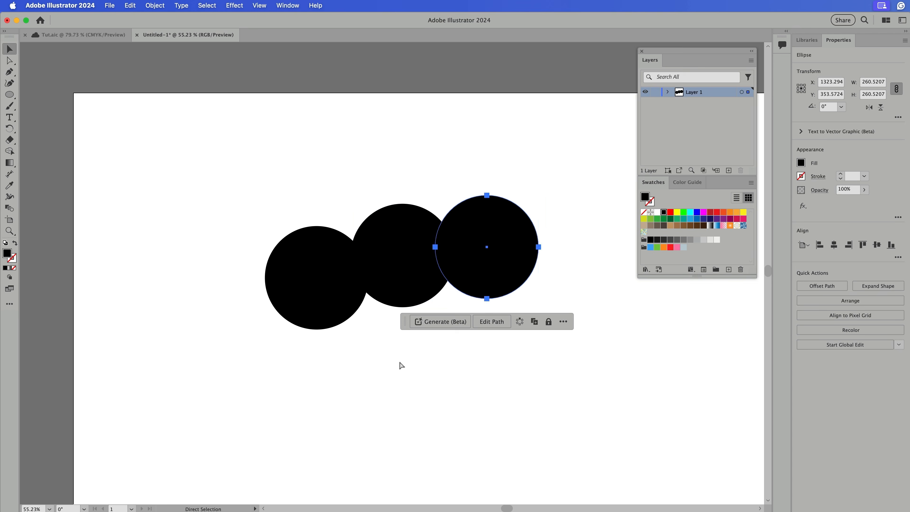
click(402, 354)
Copy the black circle to its upper right, overlapping the original, and scale the copy to about 308 px across
drag(327, 305, 388, 301)
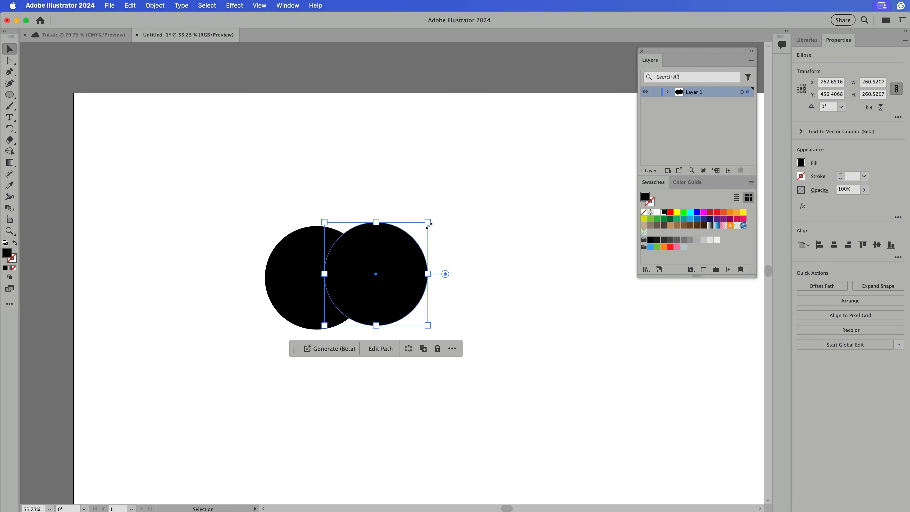
drag(427, 222, 419, 232)
drag(389, 265, 388, 243)
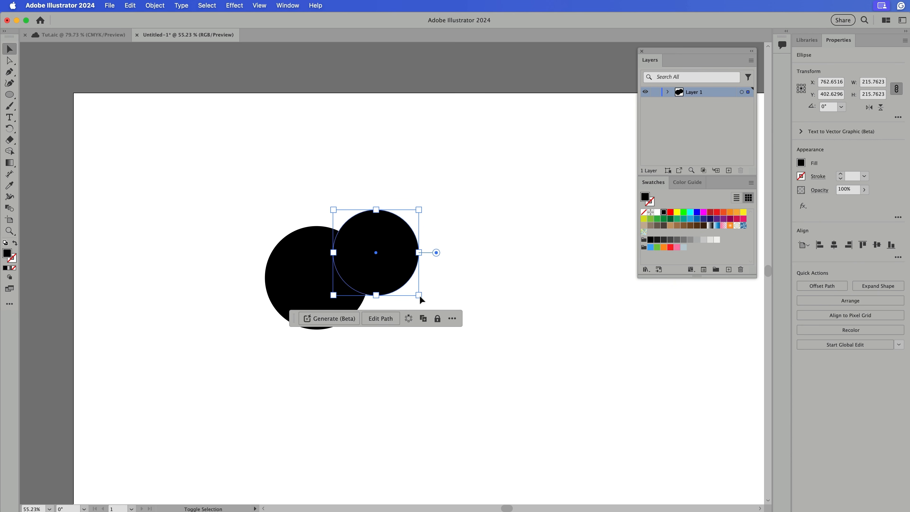
drag(419, 295, 447, 328)
Copy the large circle to its right, shrink the copy to the smallest of the three and tuck it against the lower right edge
click(406, 319)
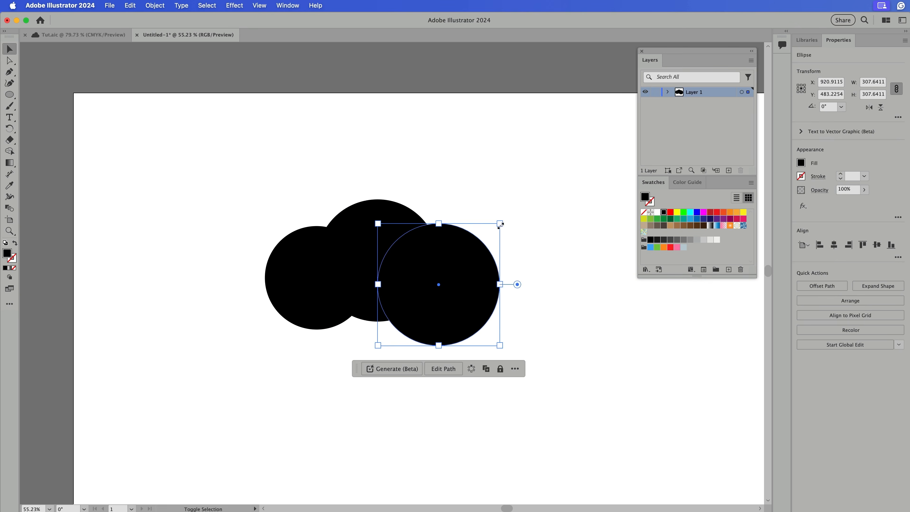
drag(499, 224, 451, 242)
drag(432, 303, 450, 279)
click(408, 332)
drag(376, 255, 368, 258)
click(450, 215)
drag(443, 276, 434, 276)
drag(619, 252, 629, 256)
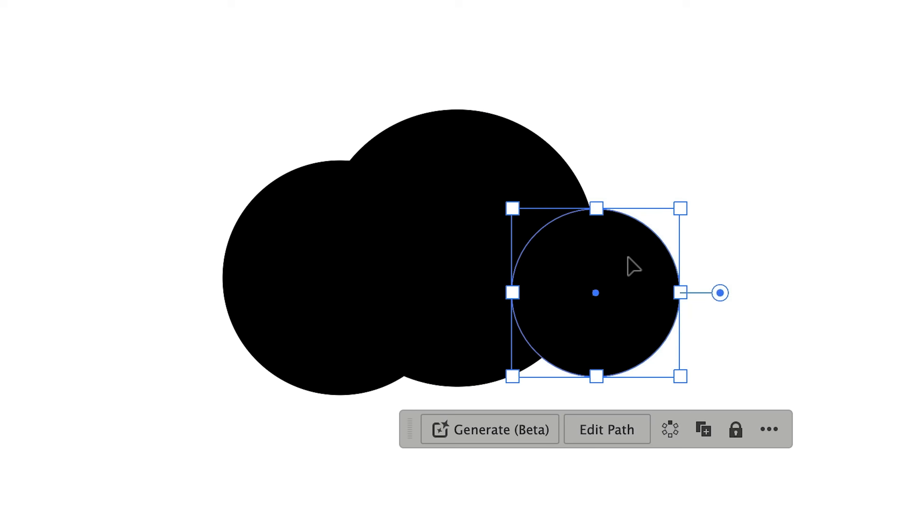
Slightly enlarge and raise the middle circle, and shift the small circle outwards to form a cloud silhouette
click(522, 211)
drag(599, 105, 619, 100)
click(620, 102)
drag(512, 212, 525, 178)
drag(605, 287, 630, 297)
click(735, 228)
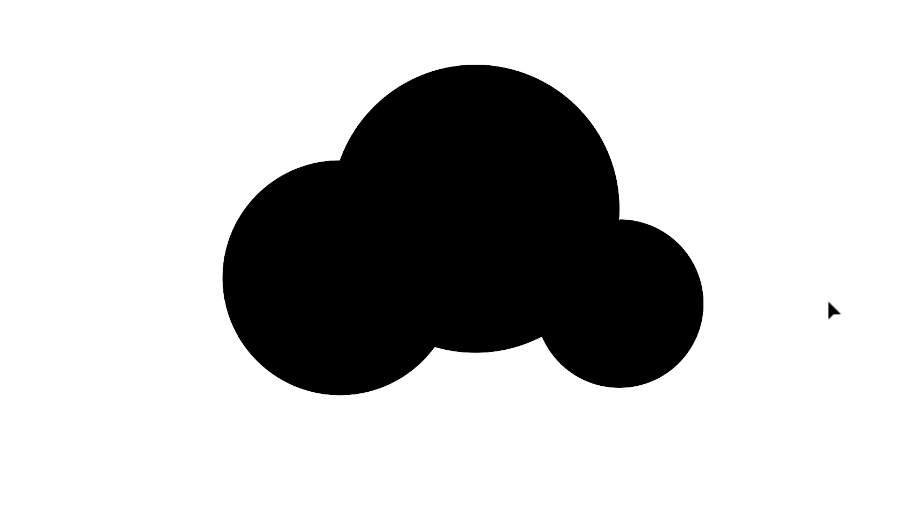
Move all three circles together to the artboard's upper-left area and keep them selected
drag(810, 395, 157, 286)
drag(444, 248, 119, 193)
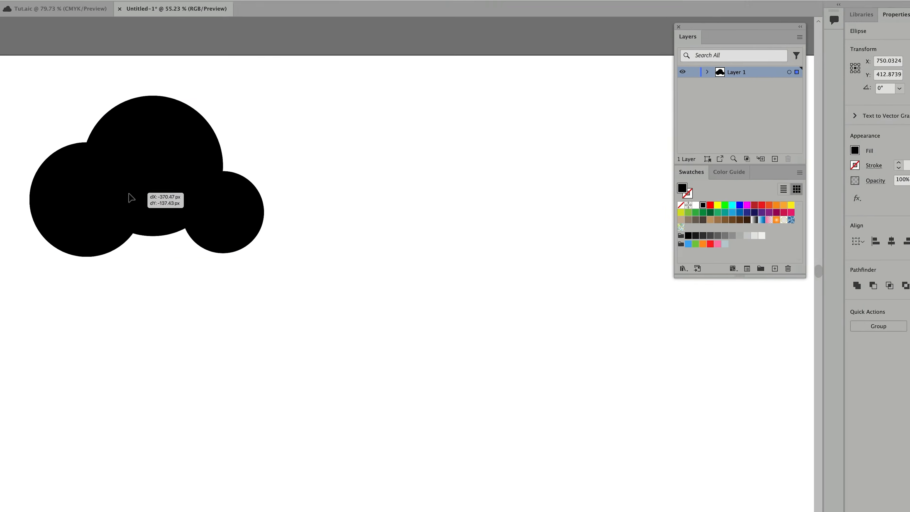
drag(304, 142, 25, 267)
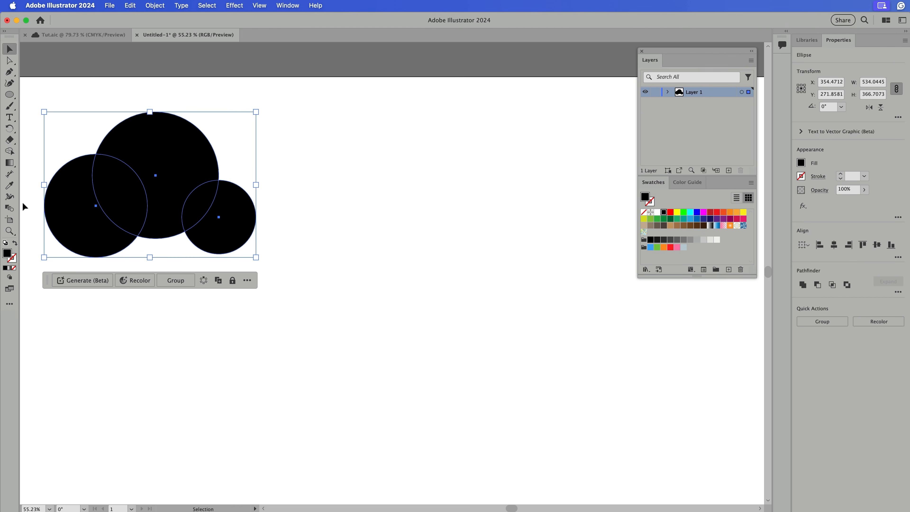
Paste a copy of the three-circle cloud on the artboard's right side, clear of the original, and deselect it
key(ctrl+c)
key(ctrl+v)
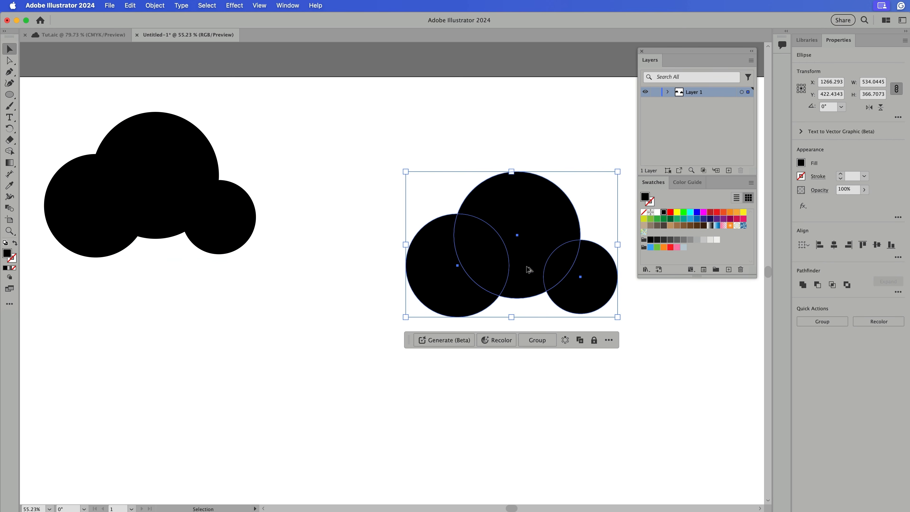
mouse_move(416, 321)
mouse_down()
mouse_move(195, 330)
mouse_move(371, 325)
mouse_move(413, 337)
mouse_up()
drag(339, 193, 53, 334)
drag(59, 351, 340, 149)
scroll(341, 148, right, 1)
click(342, 148)
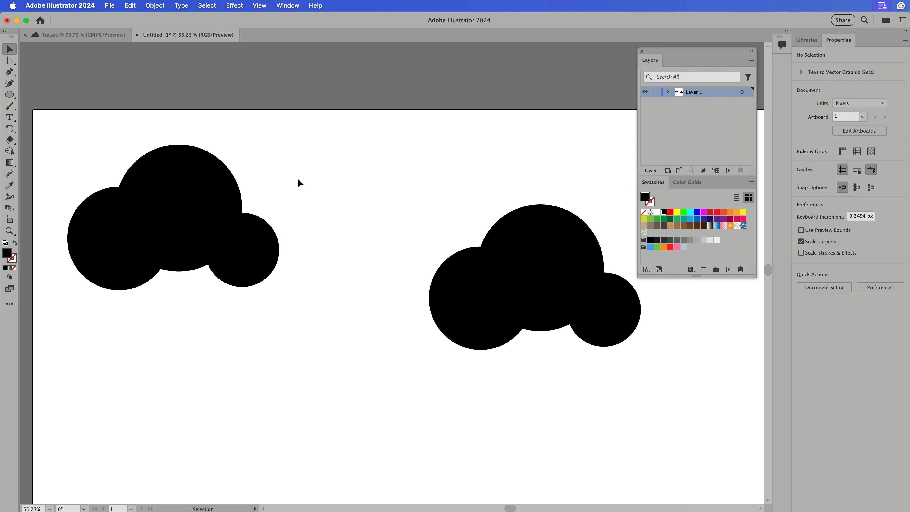
scroll(357, 230, right, 5)
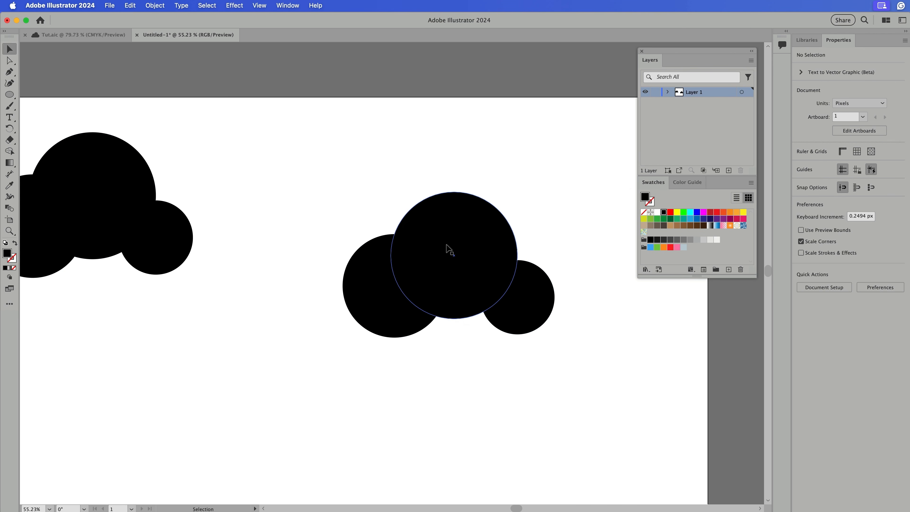
Select the large circle's top anchor point in the copied cloud and check the Smart Guides option
key(z)
click(416, 328)
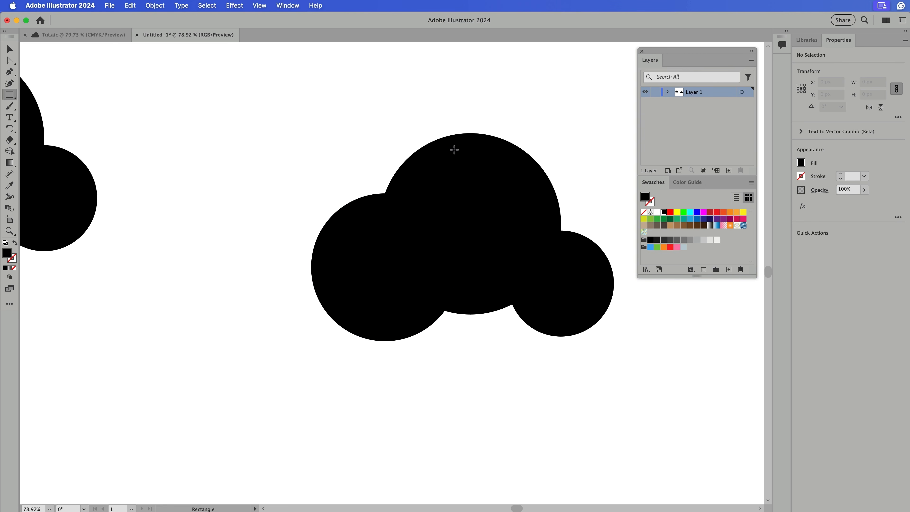
key(a)
click(471, 132)
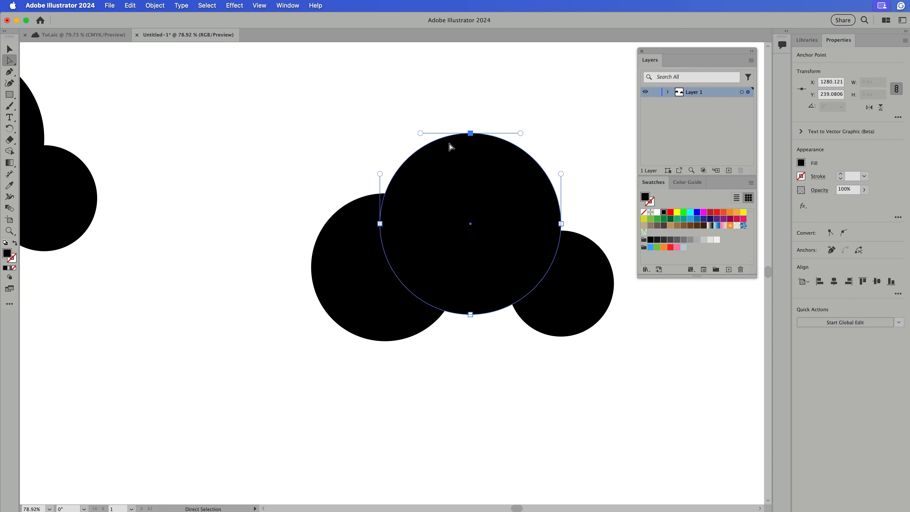
key(c)
click(380, 223)
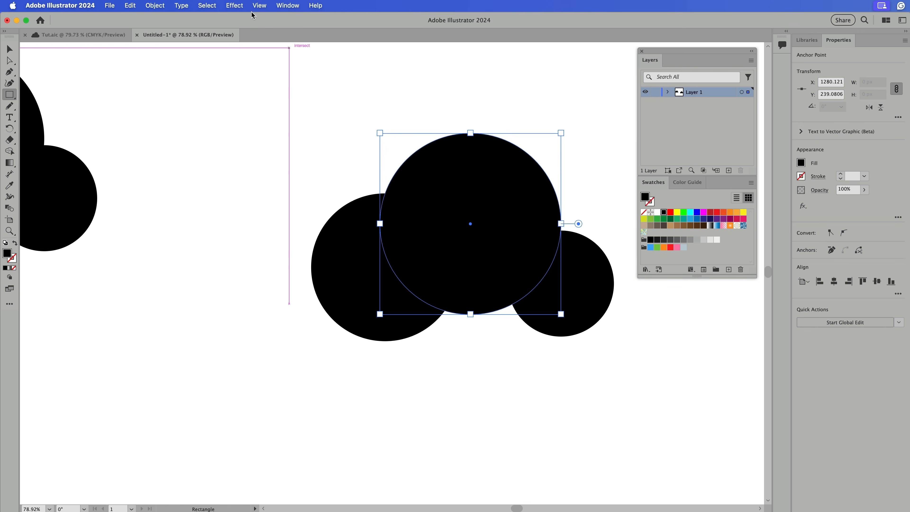
click(255, 6)
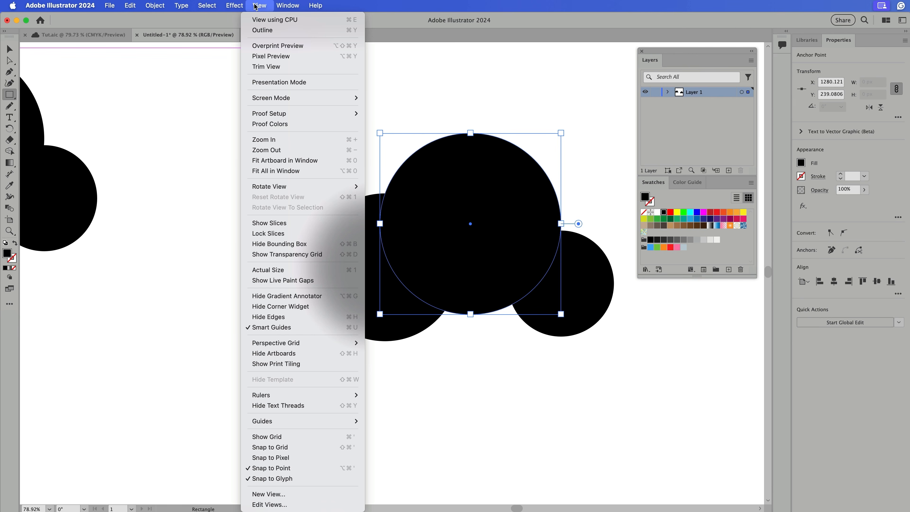
click(262, 331)
Draw a black rectangle about 534 by 136 px as the copied cloud's base, starting at the left circle's outermost anchor
drag(311, 267, 536, 351)
key(v)
click(634, 343)
Examine how the rectangle's upper corners meet the outer edges of the left circle and the small circle
key(z)
drag(454, 360, 521, 382)
drag(521, 384, 433, 390)
drag(387, 361, 425, 370)
key(v)
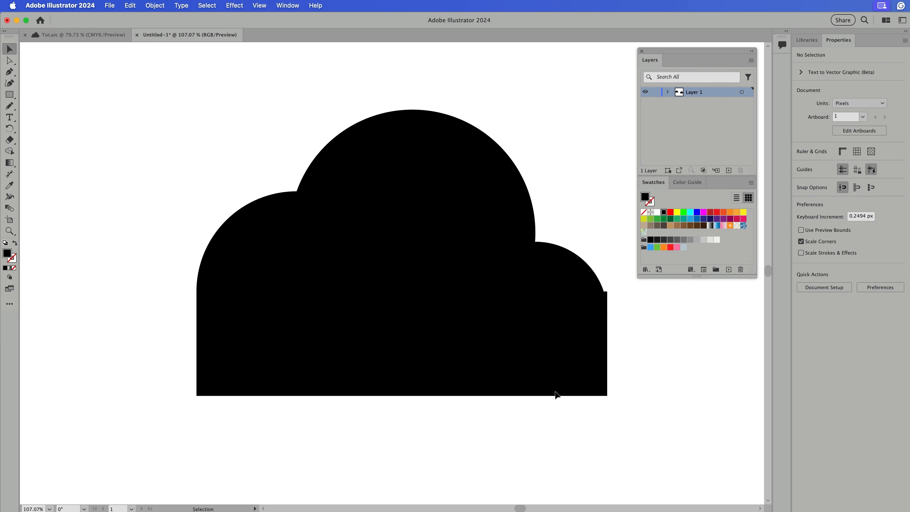
key(z)
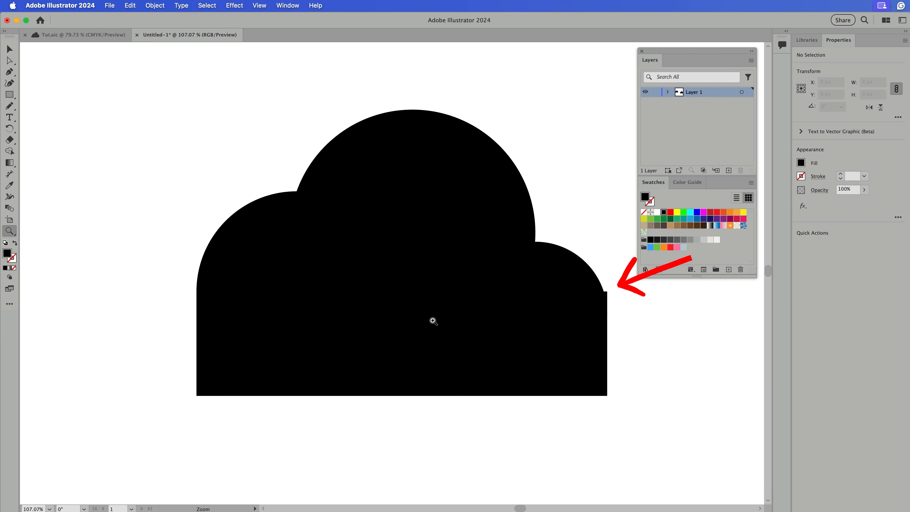
key(v)
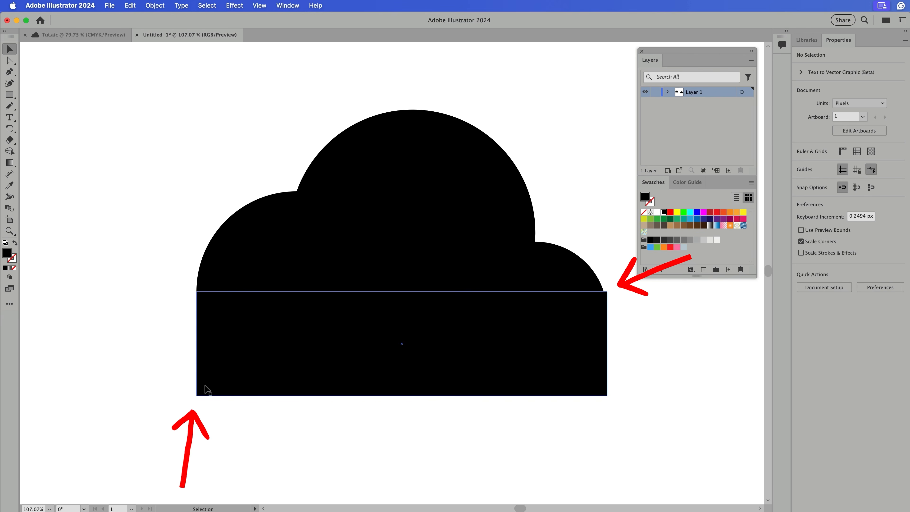
key(space)
mouse_move(324, 391)
mouse_down()
mouse_move(213, 371)
mouse_move(206, 349)
mouse_up()
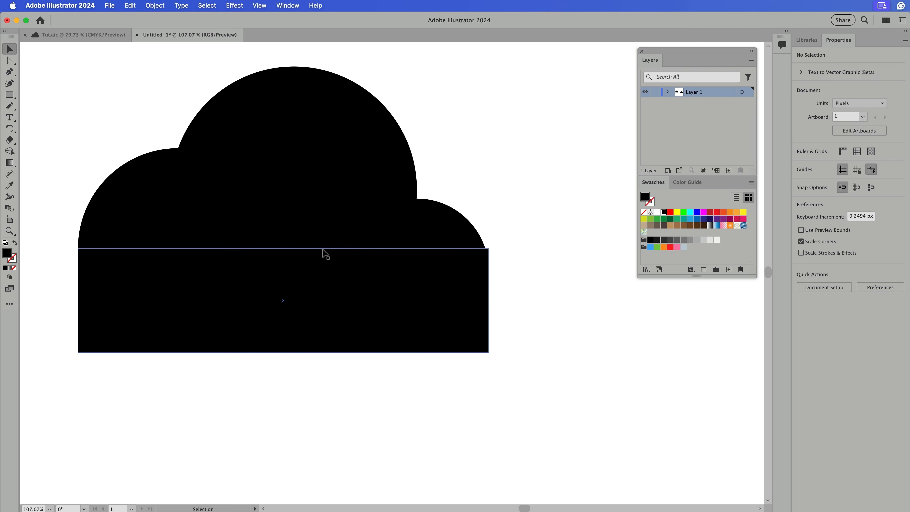
key(z)
drag(469, 250, 527, 229)
drag(544, 331, 525, 284)
key(v)
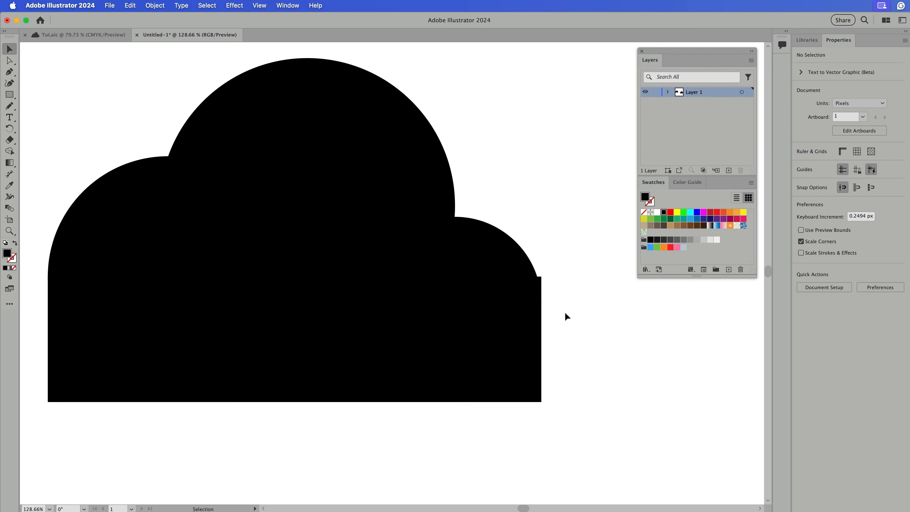
Try narrowing the base rectangle from its right side to remove the overhang beside the small circle, and undo it
click(532, 309)
click(635, 371)
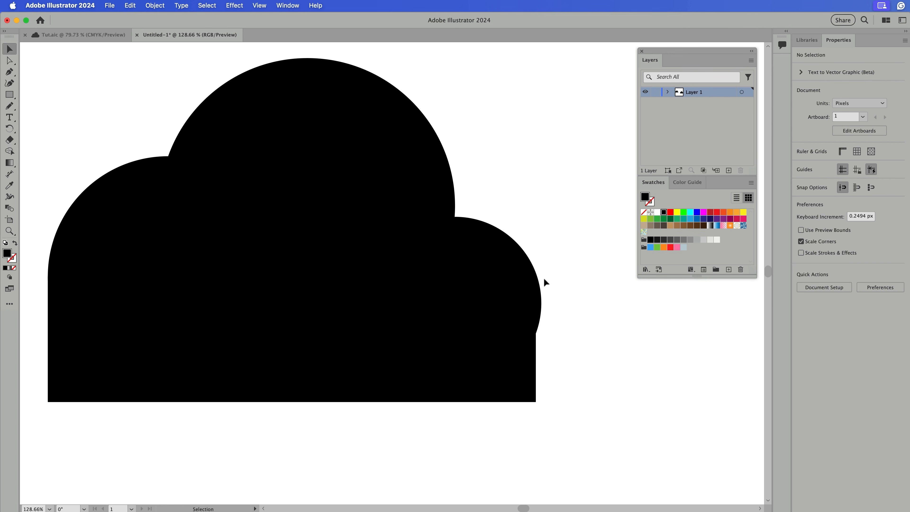
key(super+z)
click(592, 279)
Lower only the rectangle's upper-right anchor point by about 28.7 px onto the small circle's outermost point
key(z)
click(480, 317)
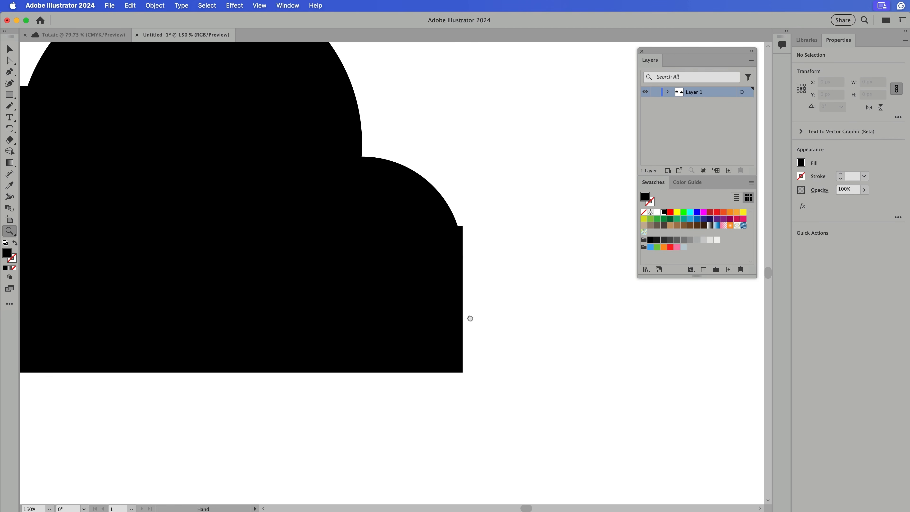
drag(470, 318, 571, 362)
key(a)
click(570, 277)
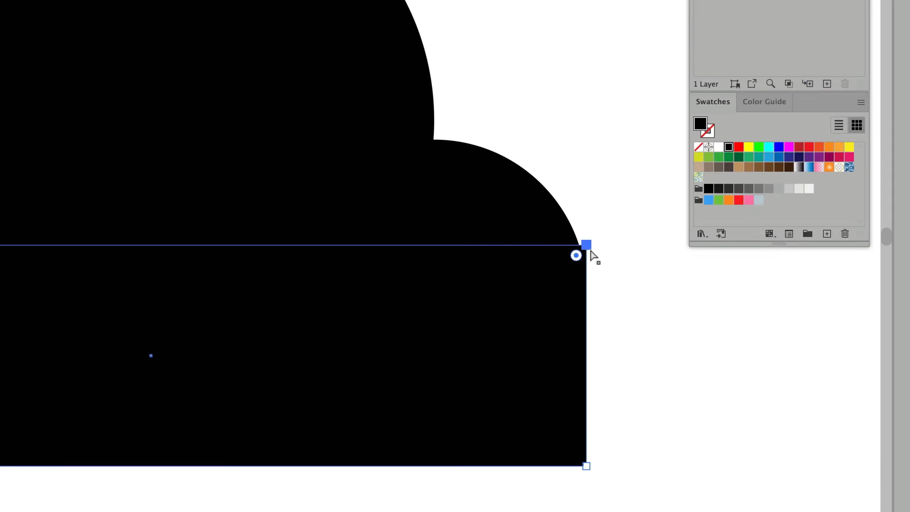
drag(570, 277, 569, 294)
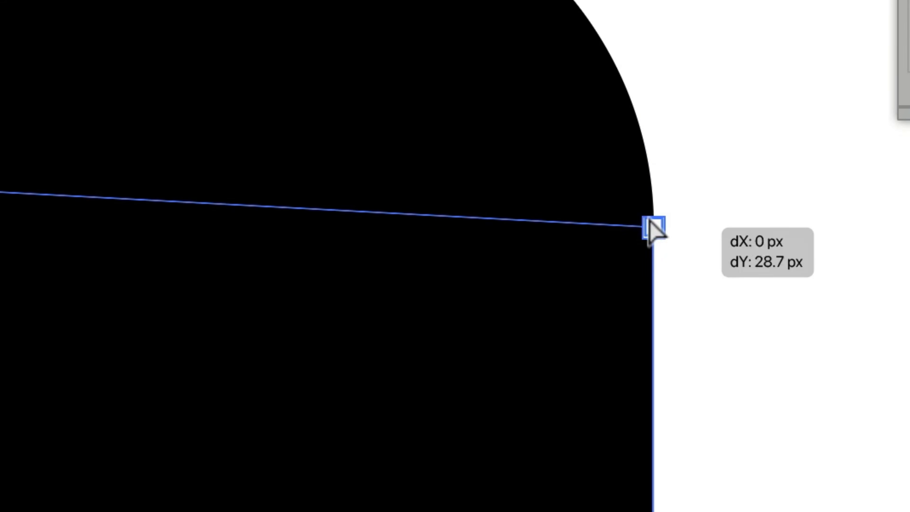
drag(649, 220, 649, 221)
click(853, 208)
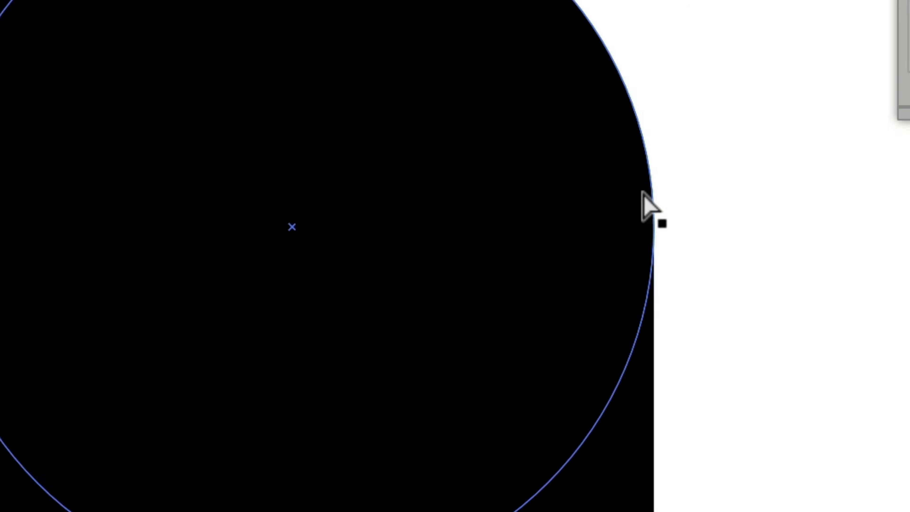
Reveal the base rectangle's corner widgets with Direct Selection and try the upper-left one
key(z)
drag(755, 199, 310, 122)
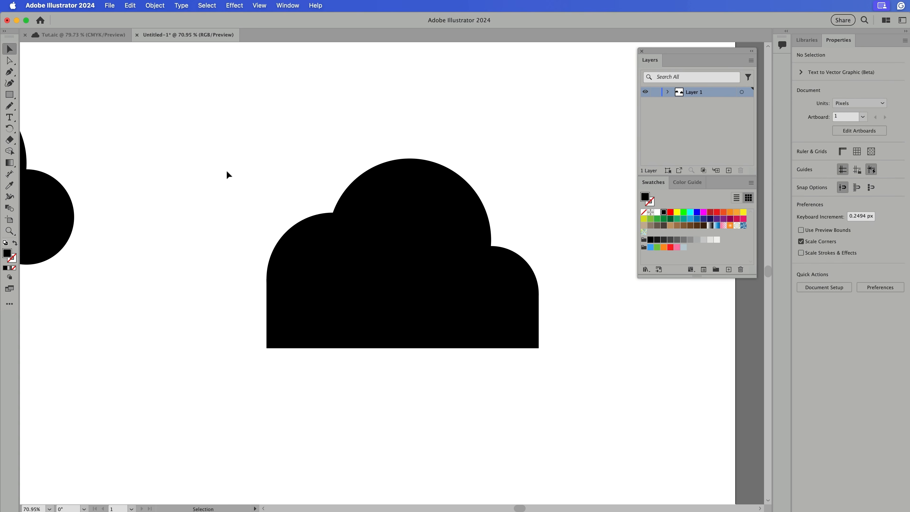
click(304, 318)
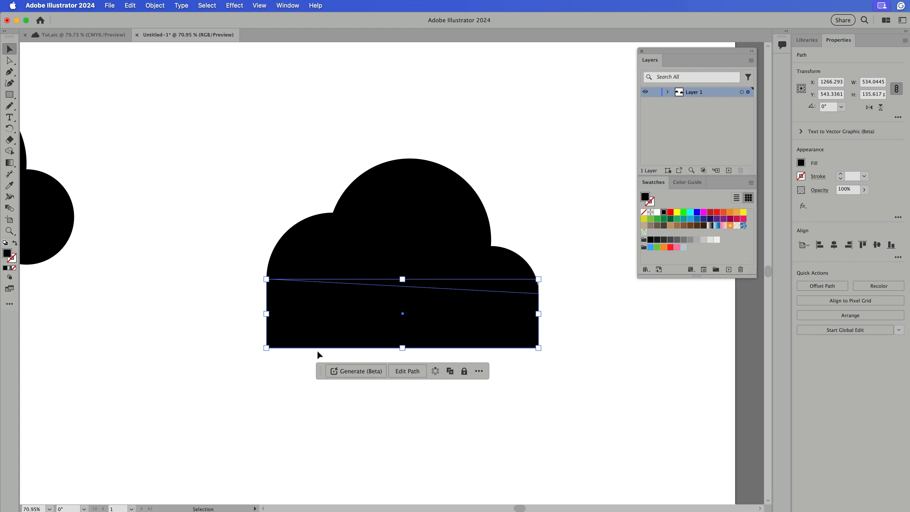
click(9, 62)
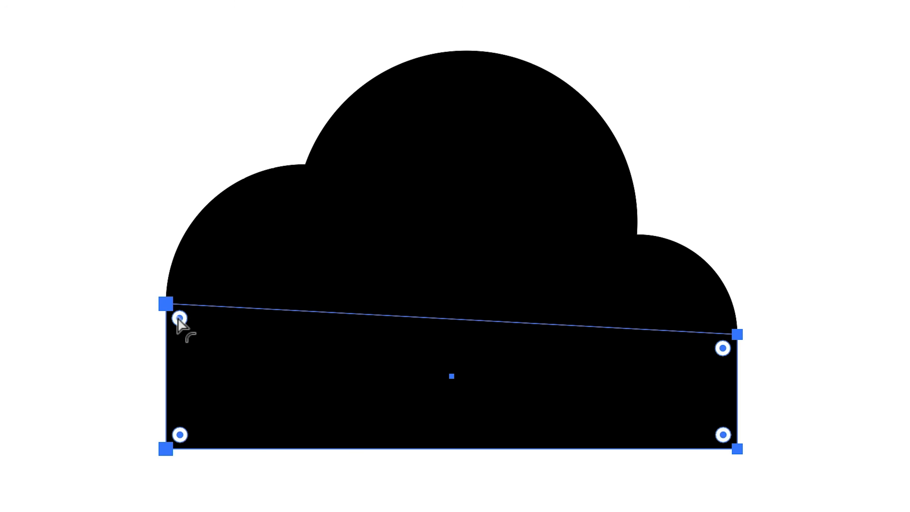
mouse_move(180, 316)
mouse_down()
mouse_move(240, 378)
mouse_move(166, 317)
mouse_move(188, 340)
mouse_move(225, 374)
mouse_move(167, 306)
mouse_up()
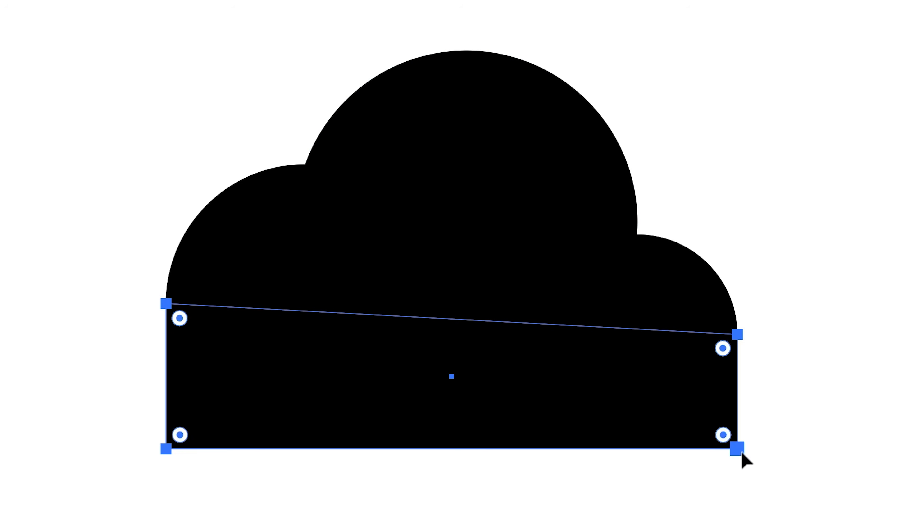
Try rounding only the base rectangle's lower-right corner to its maximum radius, and undo it
click(740, 451)
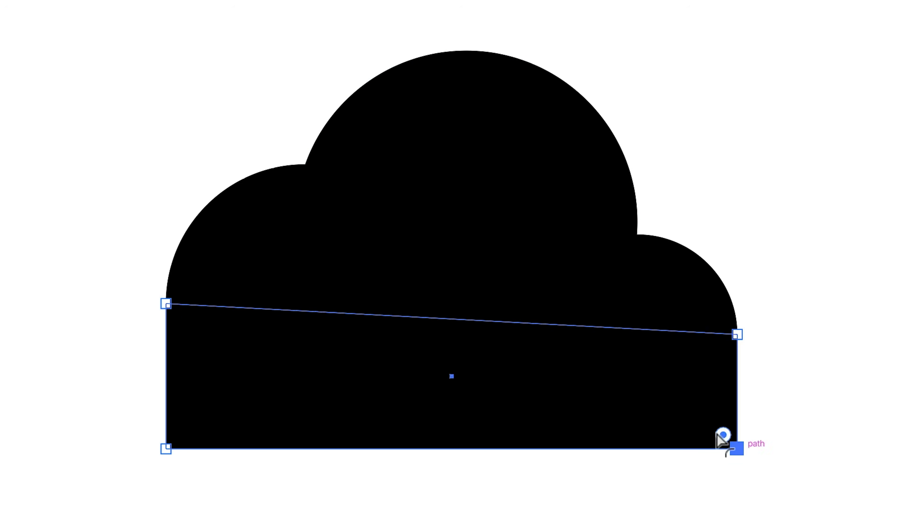
drag(723, 434, 466, 259)
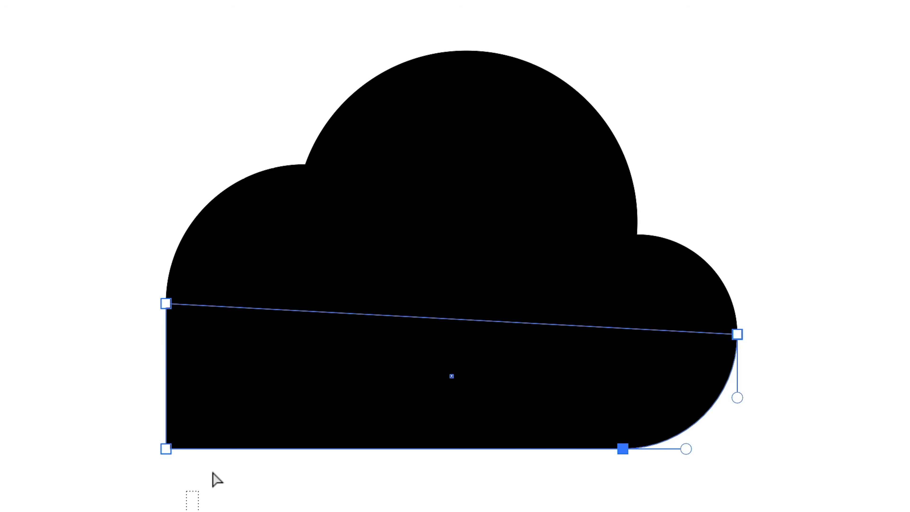
drag(292, 476, 301, 505)
key(ctrl+z)
key(ctrl+z)
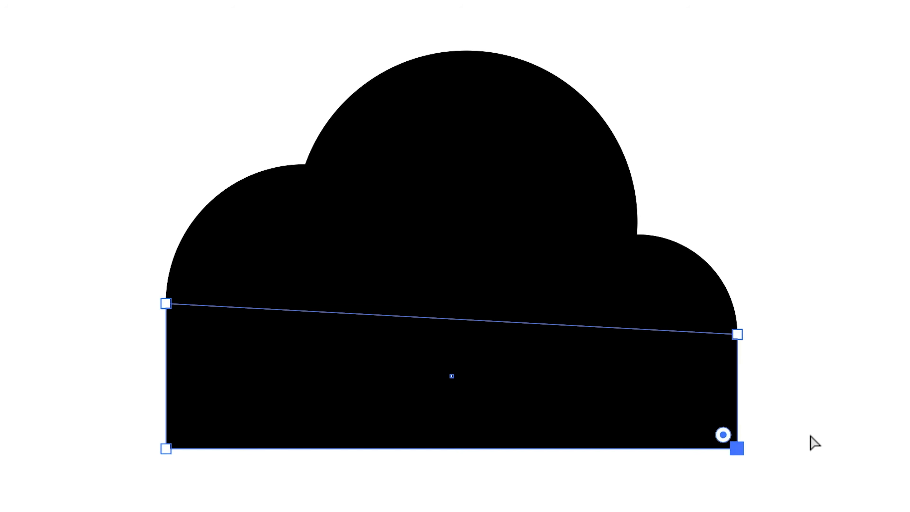
Select both lower corner points of the base rectangle and round them together to the maximum radius
click(799, 448)
click(737, 449)
shift+click(168, 451)
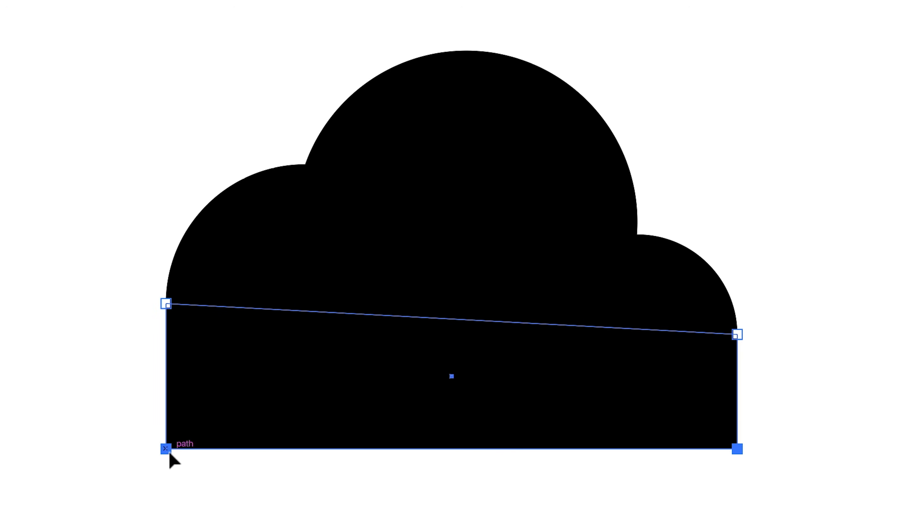
drag(33, 510, 867, 435)
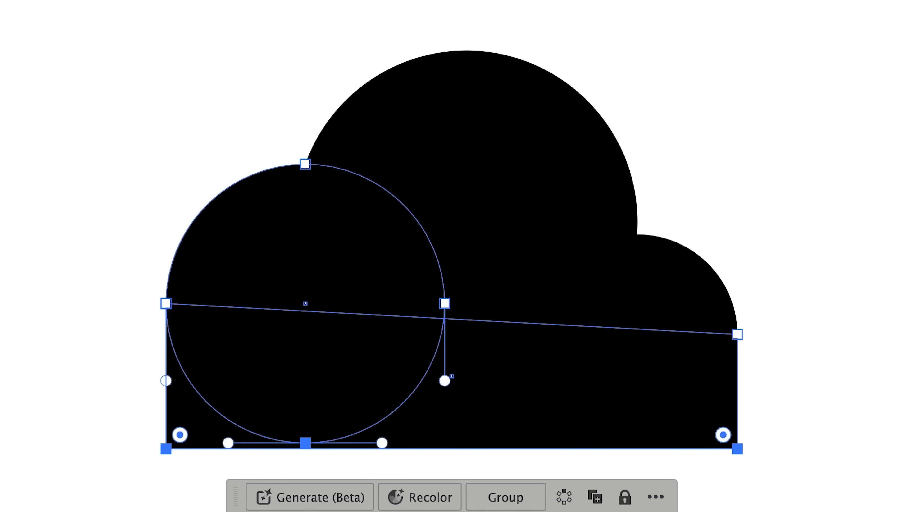
key(super+shift+a)
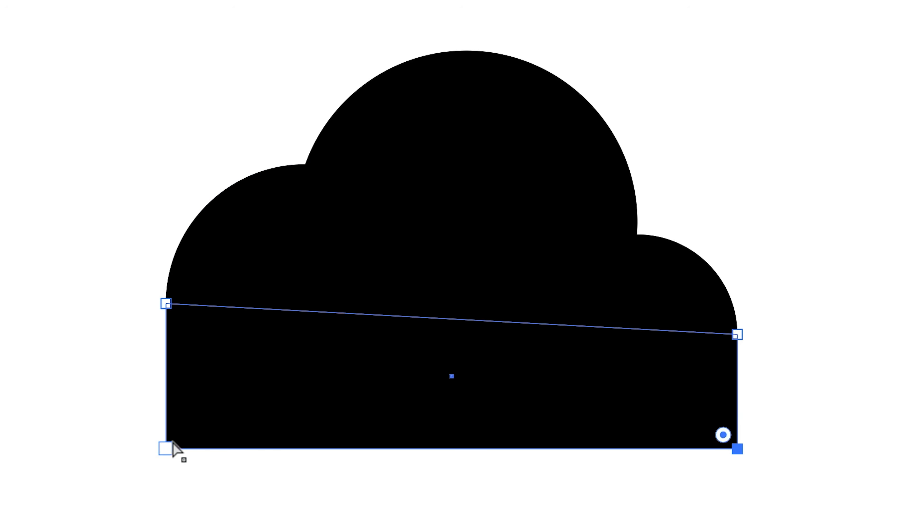
shift+click(172, 441)
drag(180, 433, 537, 258)
click(814, 371)
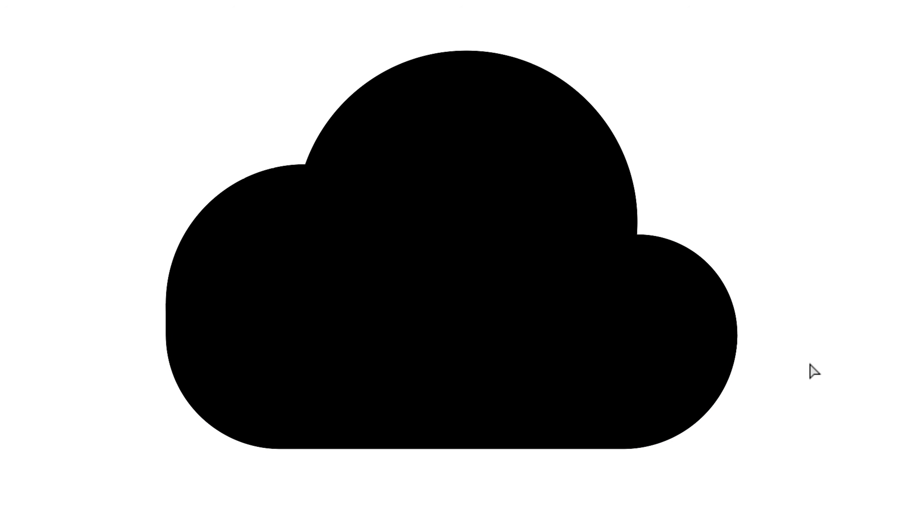
Select all parts of the flat-bottomed cloud and place a copy of them in the artboard's lower middle
drag(761, 483, 210, 73)
drag(247, 183, 350, 114)
click(338, 112)
drag(316, 85, 551, 216)
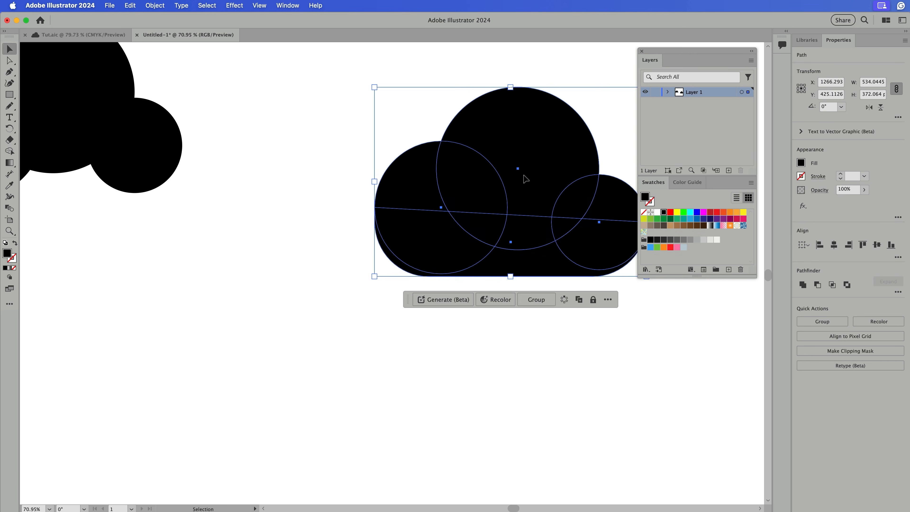
drag(524, 177, 252, 350)
drag(368, 371, 541, 304)
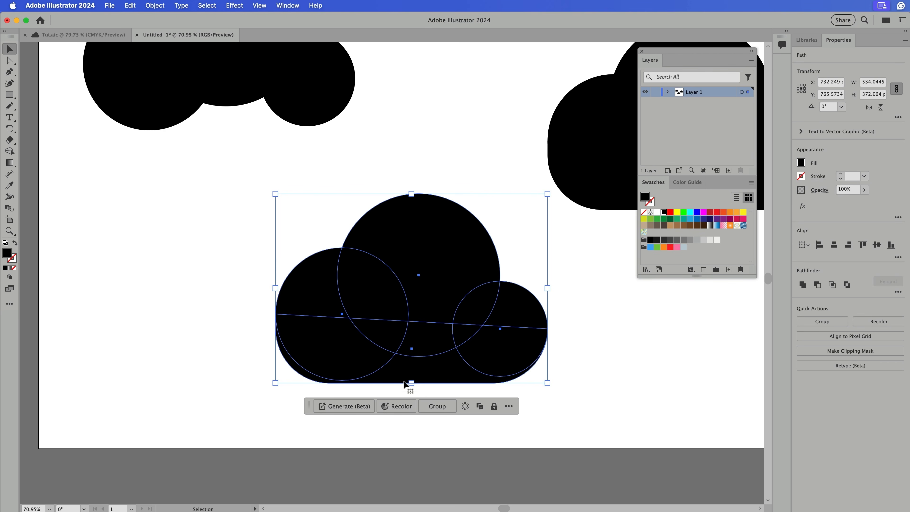
Try squashing the new cloud copy vertically from its bottom edge, and undo each attempt
drag(411, 382, 411, 338)
click(491, 365)
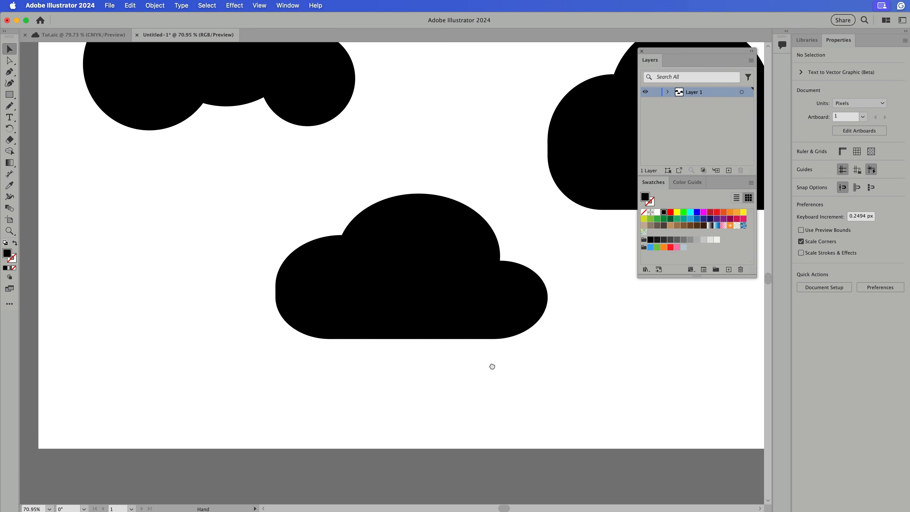
scroll(429, 344, up, 2)
scroll(430, 344, right, 2)
key(super+z)
drag(373, 446, 332, 258)
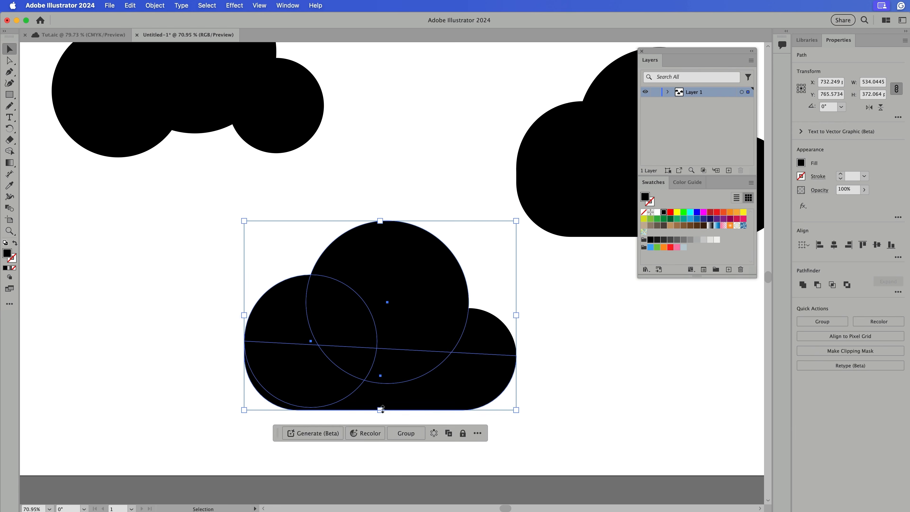
drag(380, 409, 389, 351)
key(super+z)
Select only the lower cloud copy's parts and squash them vertically from the bottom edge to about 304 px high
drag(554, 427, 163, 229)
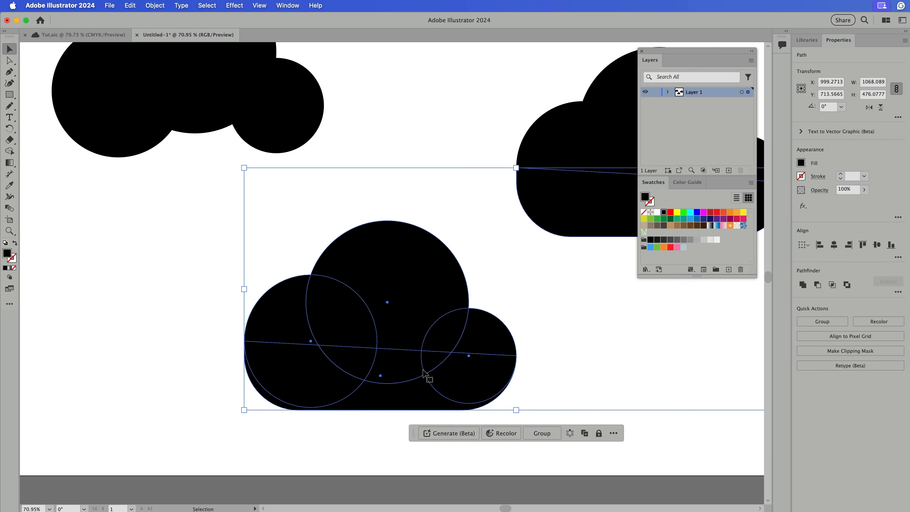
shift+click(559, 226)
drag(380, 409, 385, 376)
click(371, 429)
Delete the two unsquashed clouds and move all parts of the squashed cloud up to the artboard's upper middle
drag(484, 411, 234, 215)
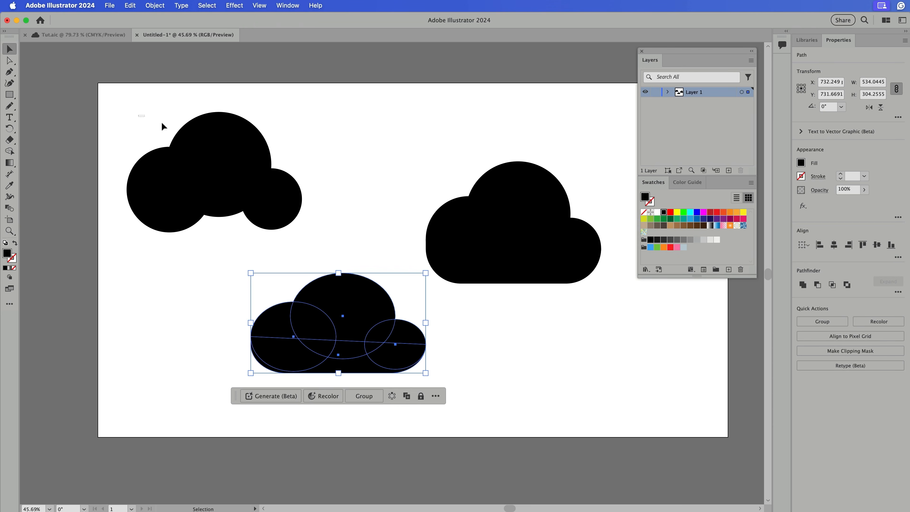
drag(463, 189, 612, 252)
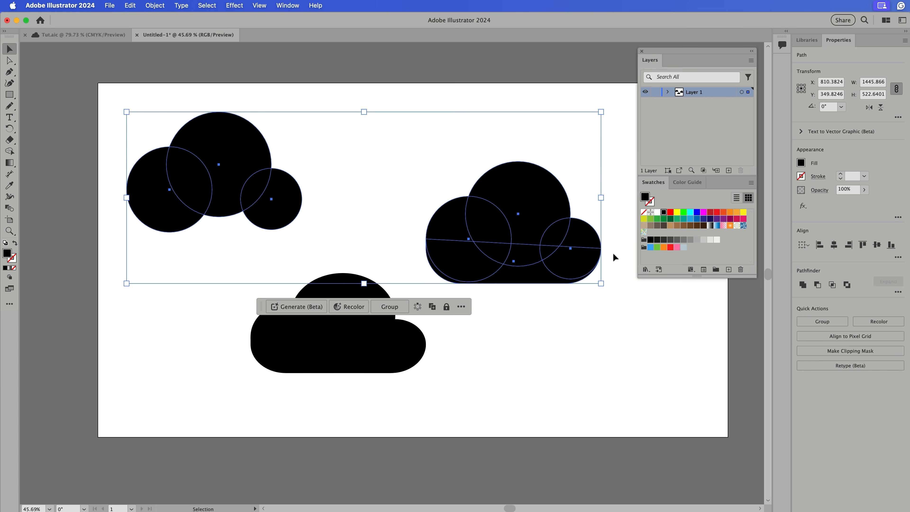
key(Delete)
drag(436, 246, 241, 382)
drag(350, 328, 346, 244)
click(424, 232)
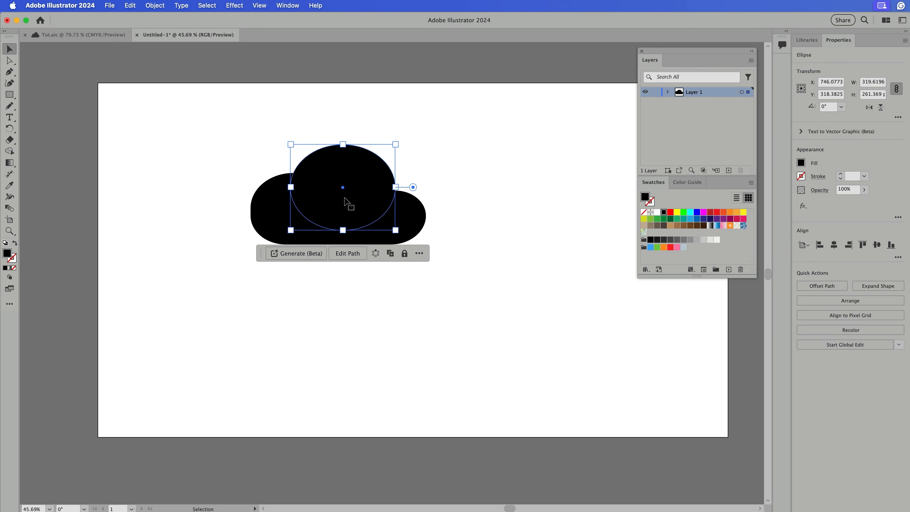
Select all parts of the squashed cloud and group them
drag(483, 151, 196, 308)
click(219, 304)
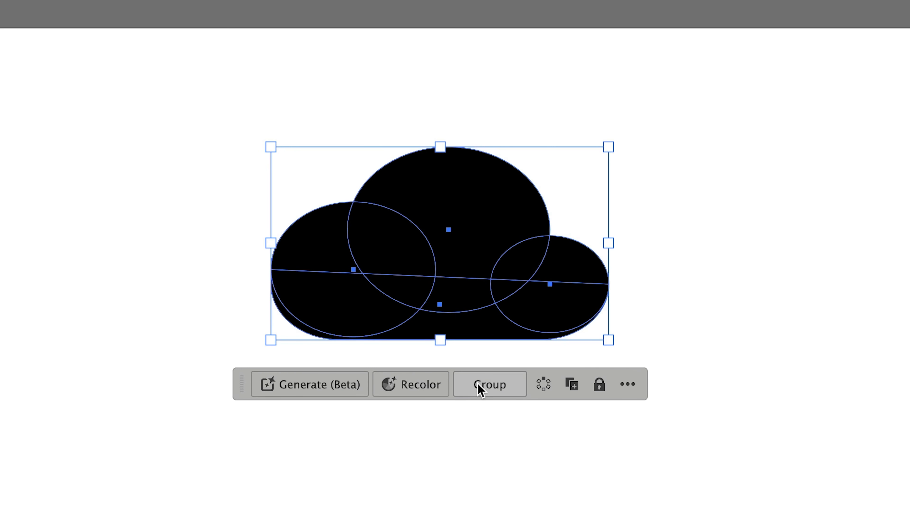
right_click(457, 245)
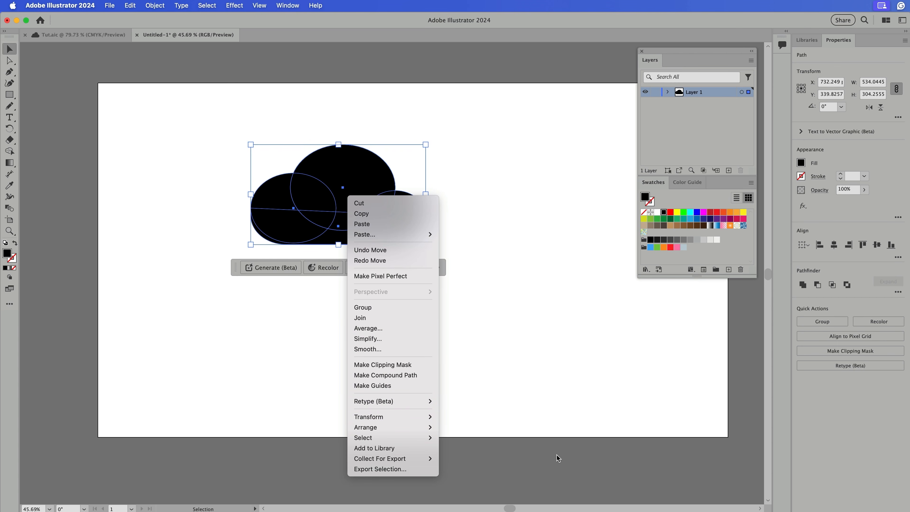
click(525, 326)
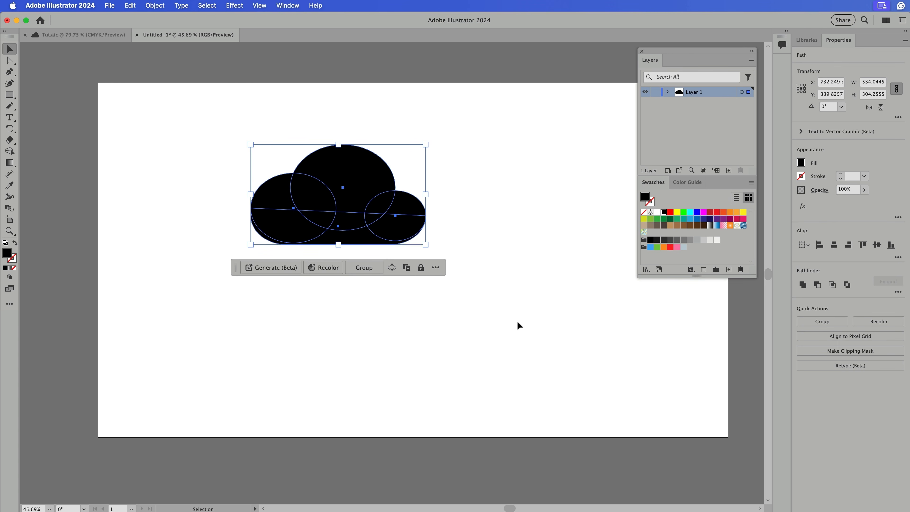
key(super+g)
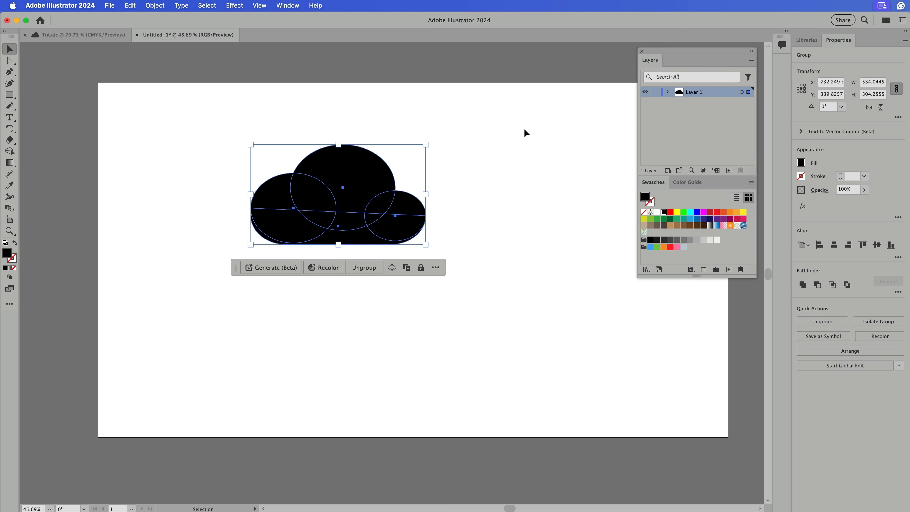
Place a copy of the grouped cloud in the artboard's right half and move the other one into its upper-left corner
drag(340, 304, 530, 335)
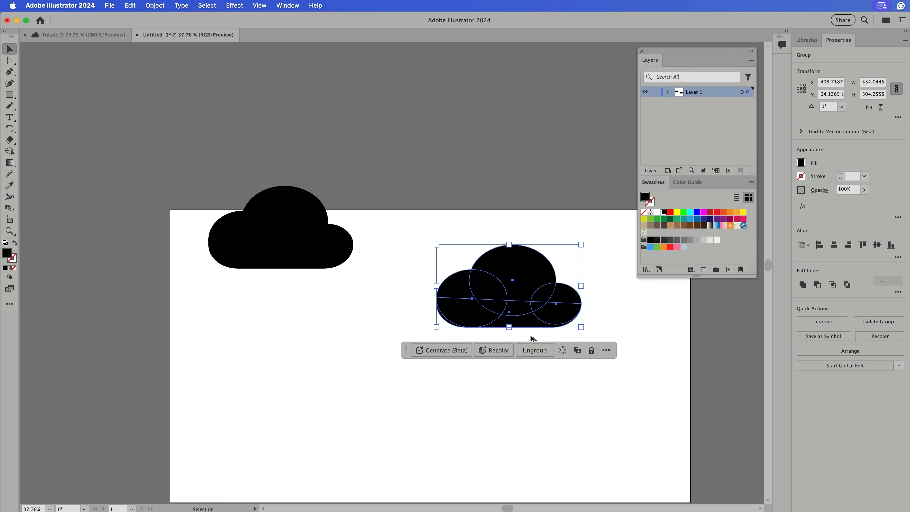
click(310, 237)
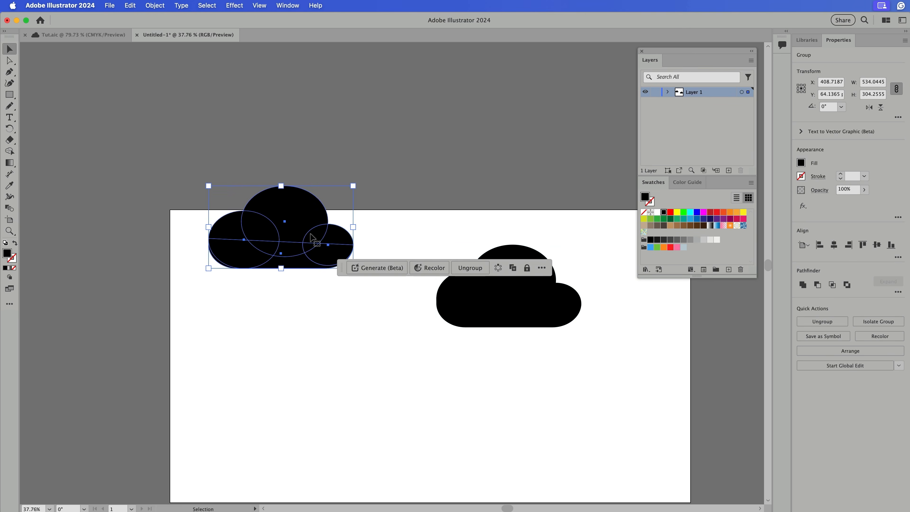
mouse_move(310, 237)
mouse_down()
mouse_move(274, 264)
mouse_move(283, 269)
mouse_up()
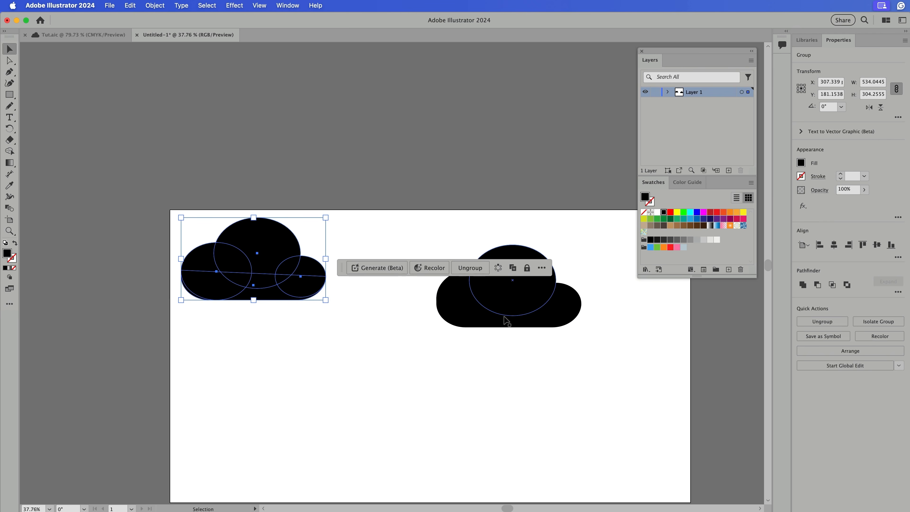
drag(462, 375, 391, 307)
key(z)
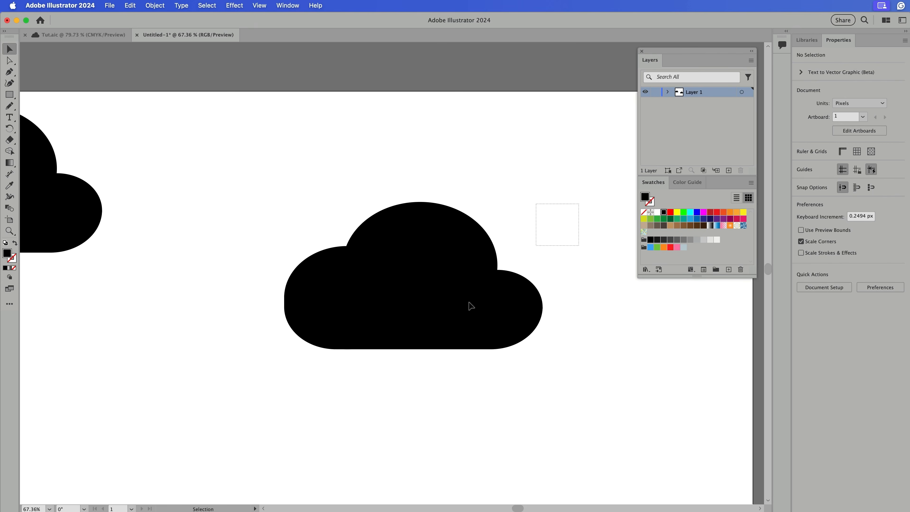
Try uniting the right-hand cloud's shapes with Pathfinder, switch to Outline view to check the path, and undo the union
click(467, 304)
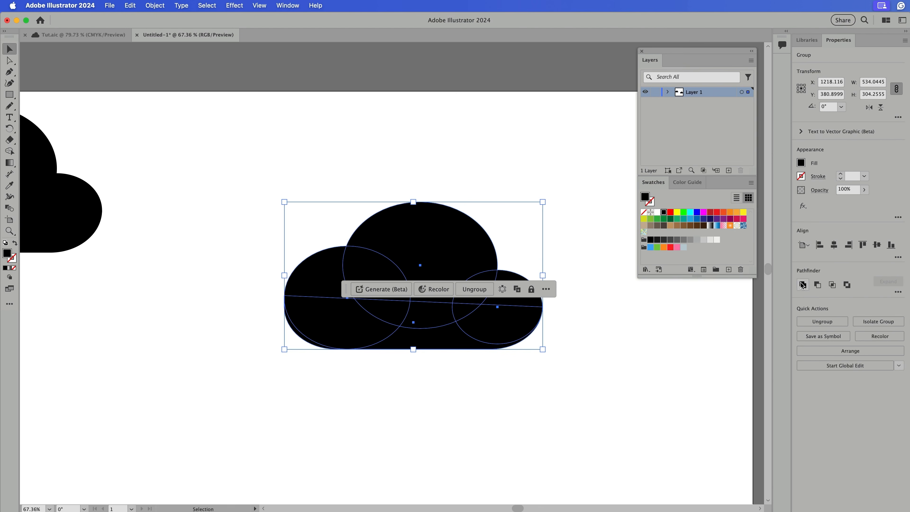
click(802, 284)
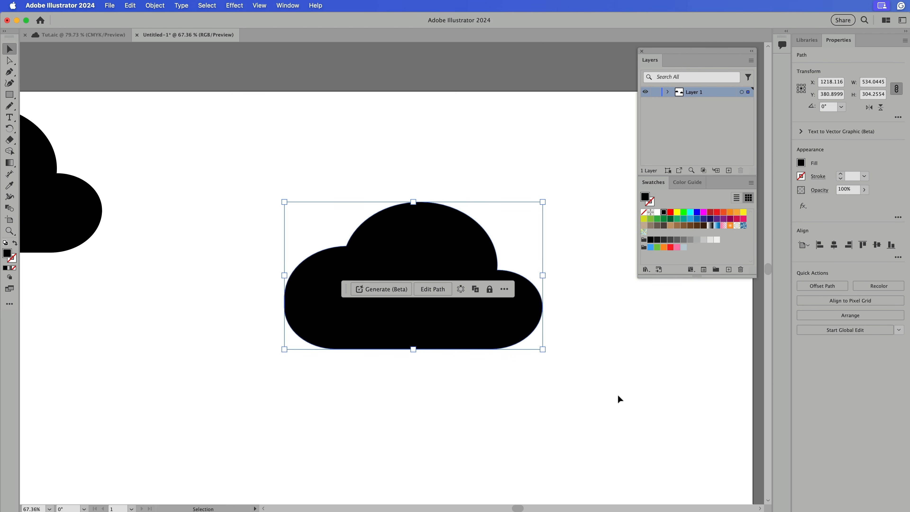
key(super+y)
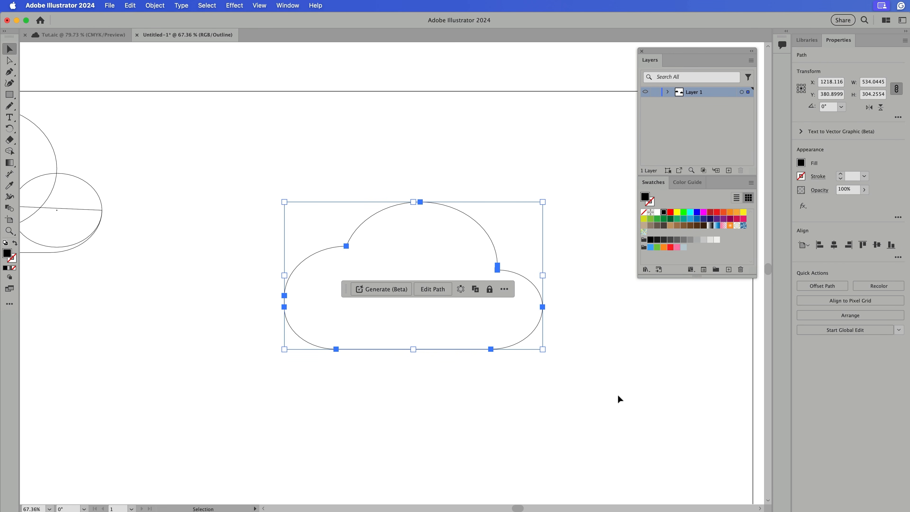
key(super+z)
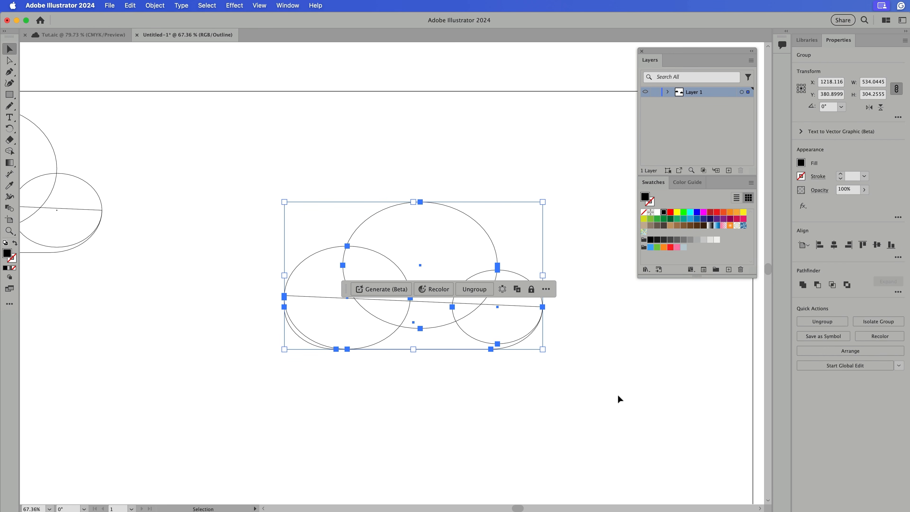
Select the right-hand cloud's overlapping shapes in Outline view and unite them again with Pathfinder
click(622, 392)
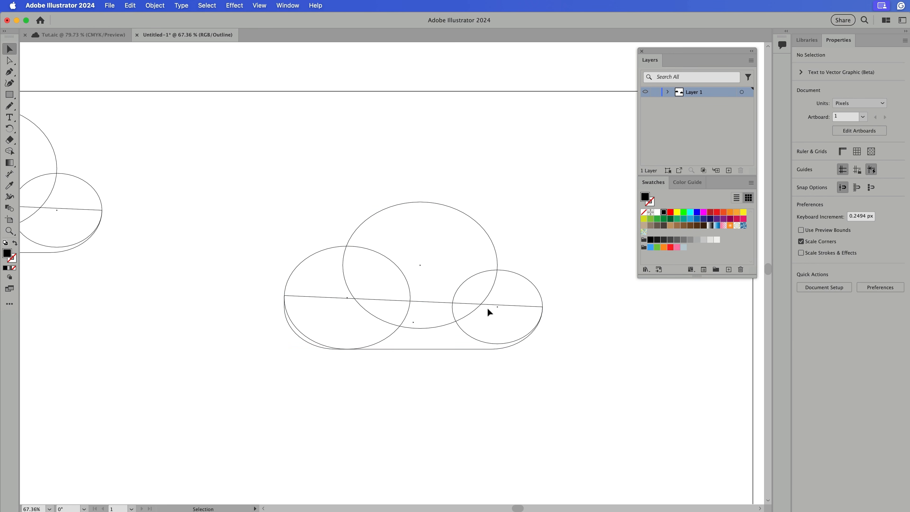
drag(566, 350, 237, 207)
click(237, 207)
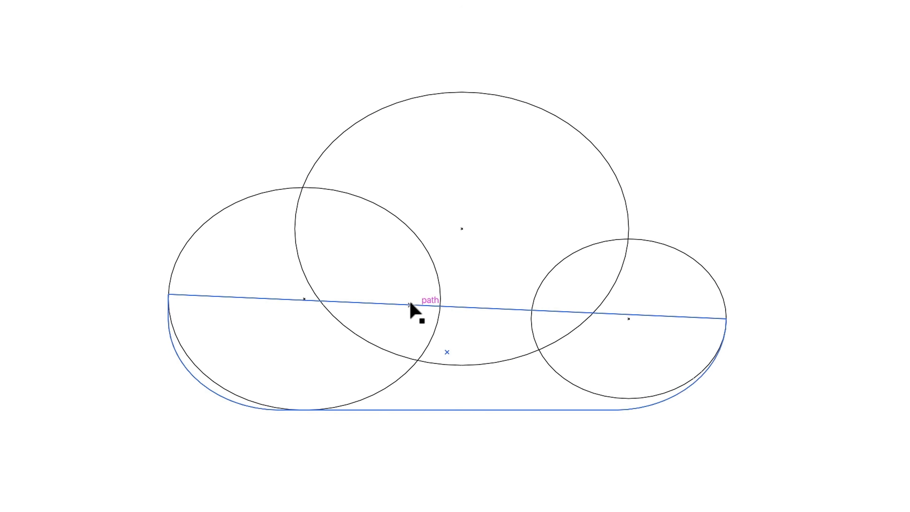
click(410, 303)
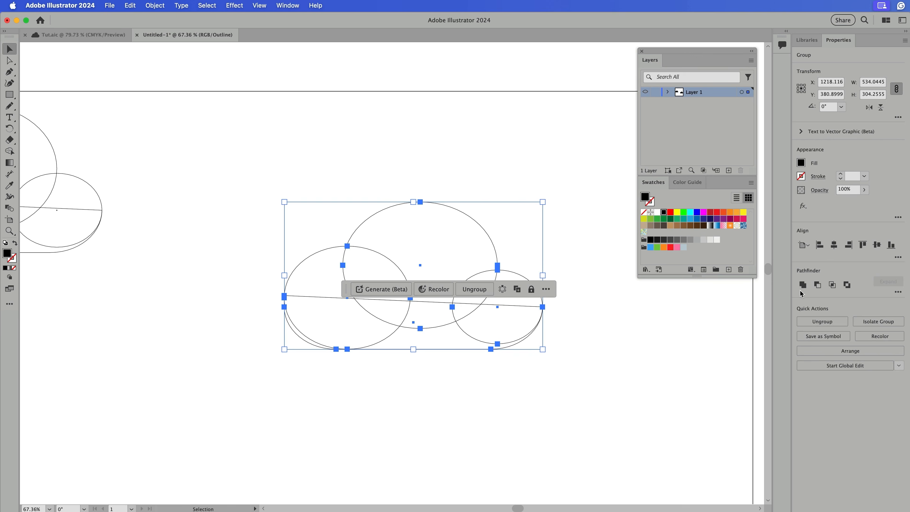
click(804, 289)
click(696, 337)
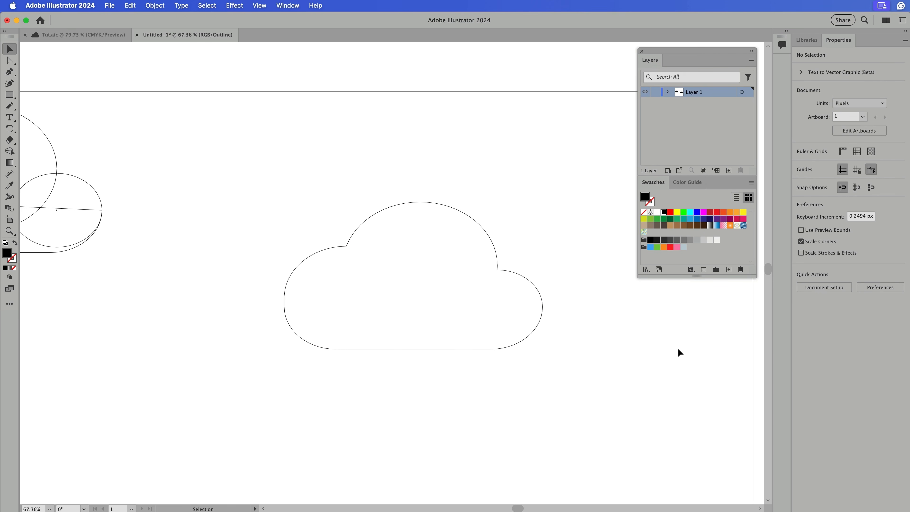
Select the united cloud's anchor points with Direct Selection, undo the union, and return to Preview mode
key(a)
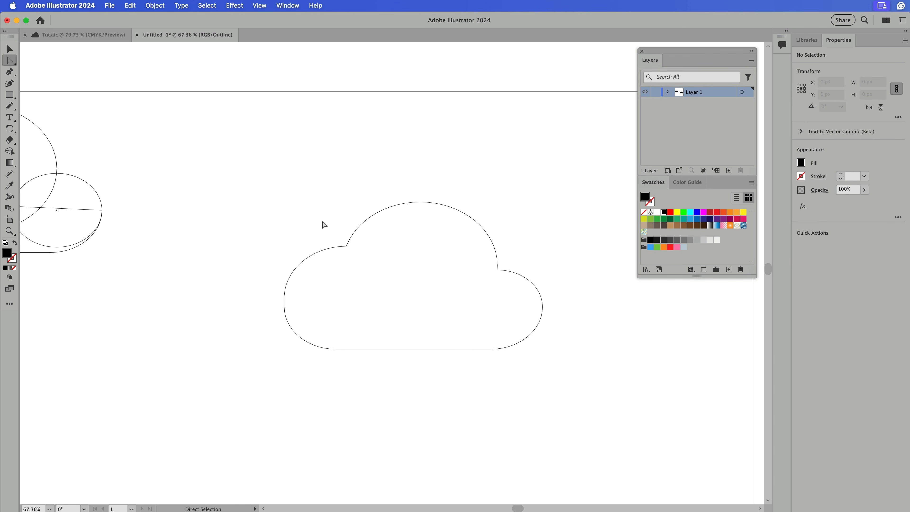
drag(321, 219, 369, 265)
drag(595, 402, 212, 154)
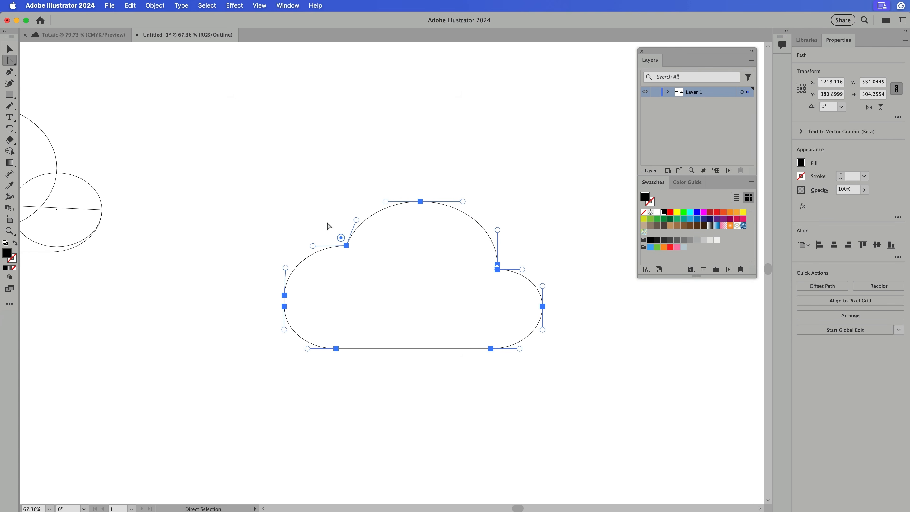
key(super+z)
key(super+y)
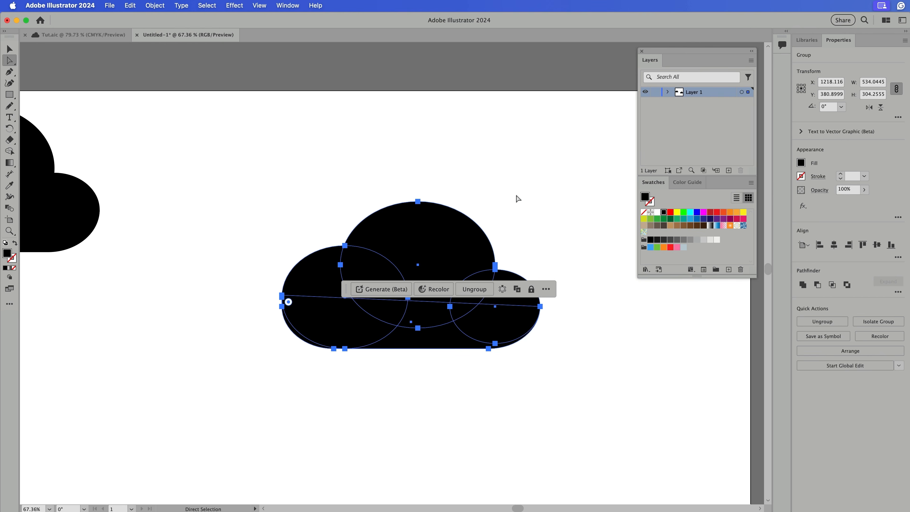
Select the whole right-hand cloud group and merge all its overlapping regions into one shape with the Shape Builder tool
click(517, 198)
key(super+a)
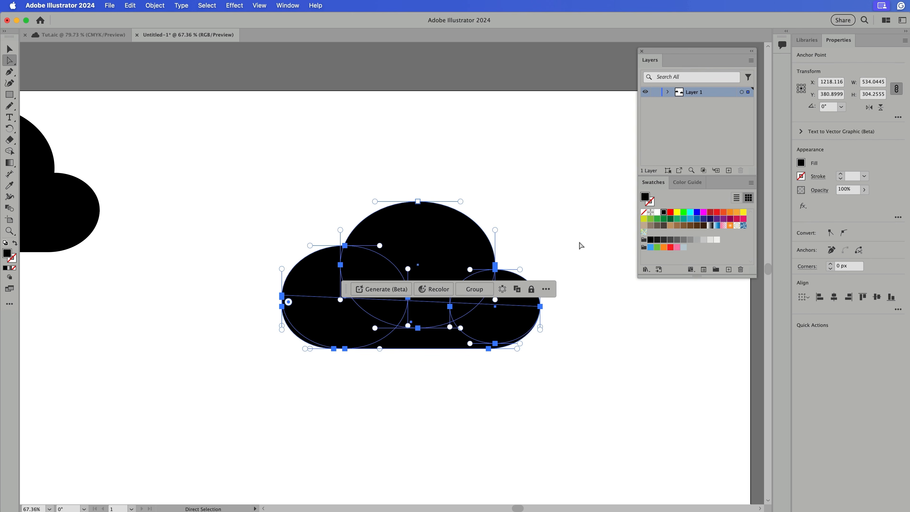
key(v)
drag(584, 209, 256, 343)
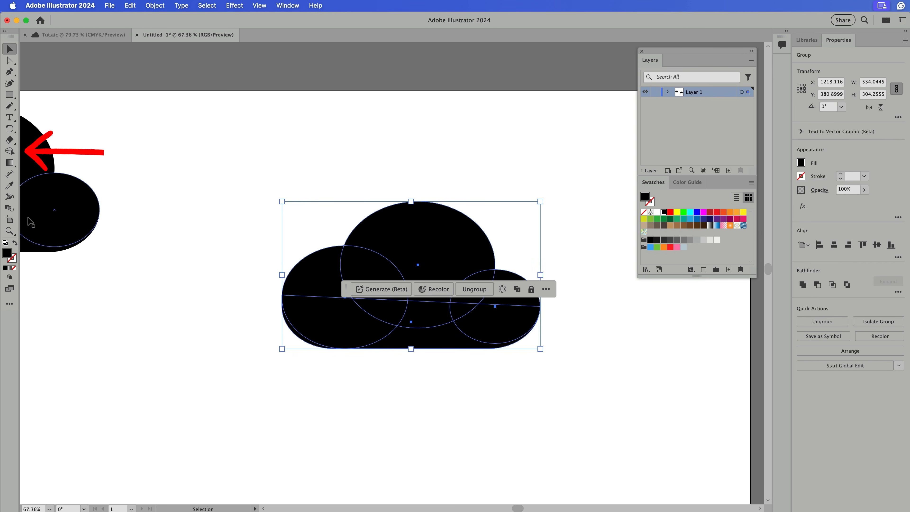
key(shift+m)
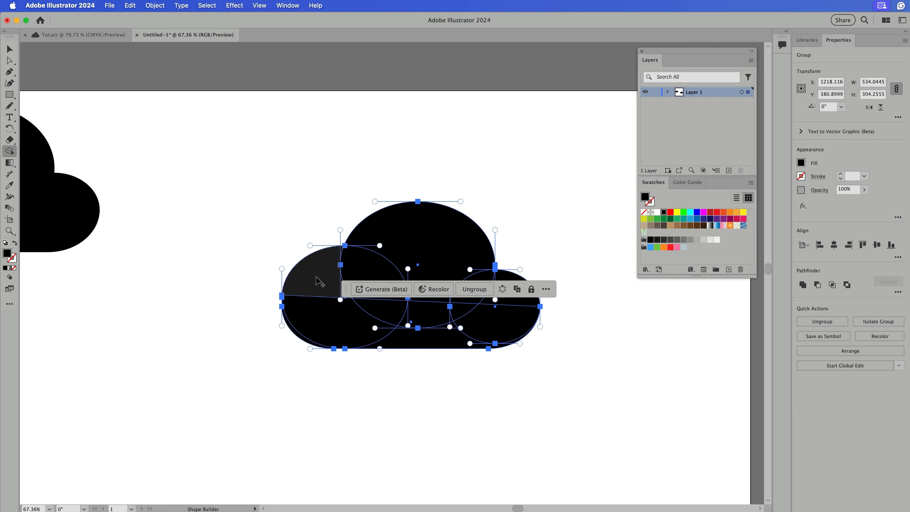
mouse_move(319, 281)
mouse_down()
mouse_move(311, 311)
mouse_move(342, 333)
mouse_move(431, 343)
mouse_move(400, 324)
mouse_move(307, 327)
mouse_move(292, 340)
mouse_up()
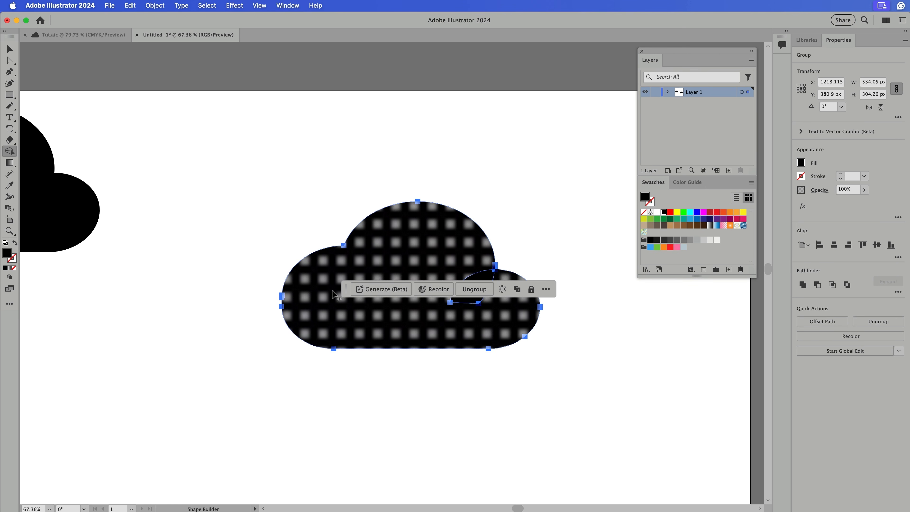
mouse_move(343, 289)
mouse_down()
mouse_move(291, 377)
mouse_move(291, 393)
mouse_up()
drag(499, 316, 429, 252)
Place a copy of the merged cloud to its lower right, widen it to about 603 px and squash it to about 242 px high
key(v)
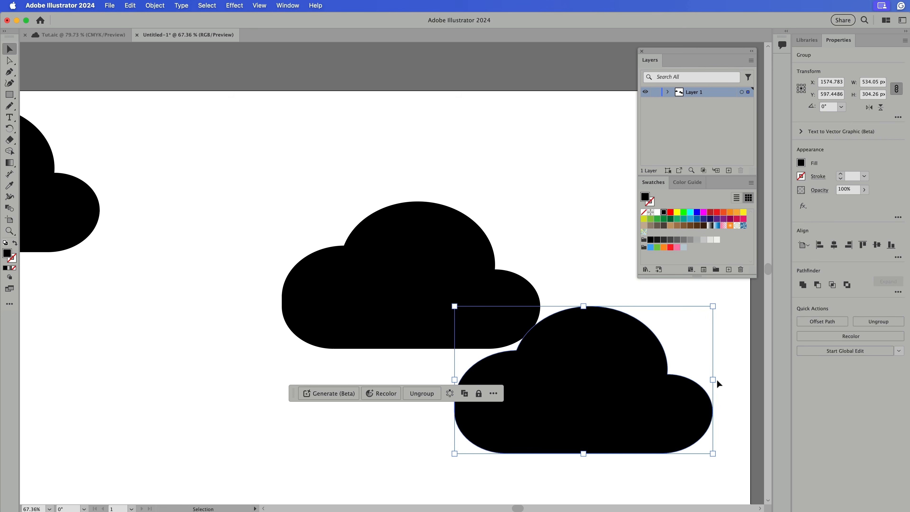
drag(716, 380, 731, 381)
drag(583, 306, 584, 322)
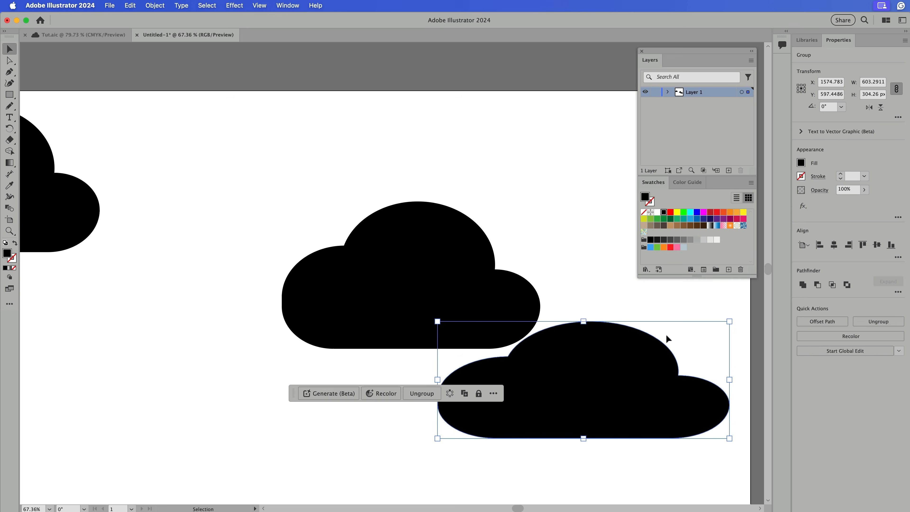
Move the stretched copy further right and shrink it proportionally to about 373 px wide and 150 px high
click(666, 336)
drag(580, 394, 616, 391)
scroll(731, 345, right, 5)
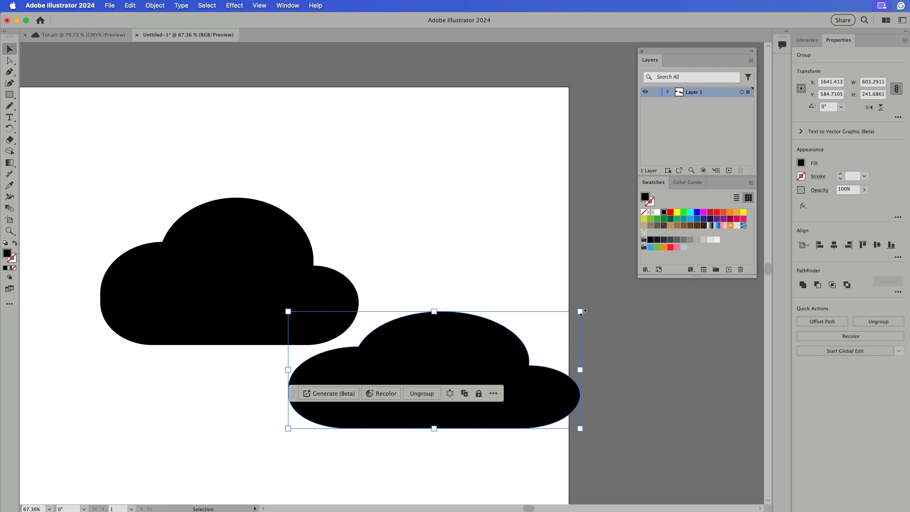
mouse_move(583, 312)
mouse_down()
mouse_move(459, 369)
mouse_move(469, 358)
mouse_up()
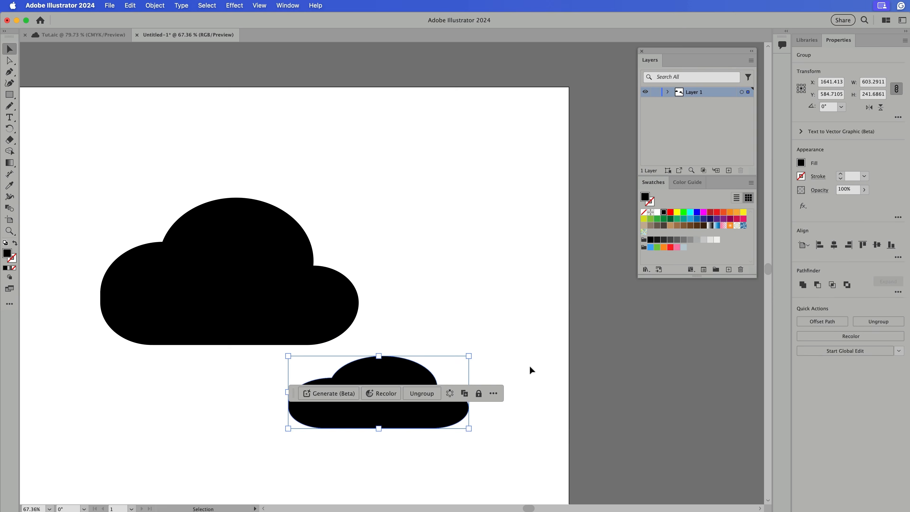
Try editing the small cloud's two bottom anchor points with Direct Selection, and undo the attempt
mouse_move(564, 346)
mouse_down()
mouse_move(421, 347)
mouse_move(414, 359)
mouse_up()
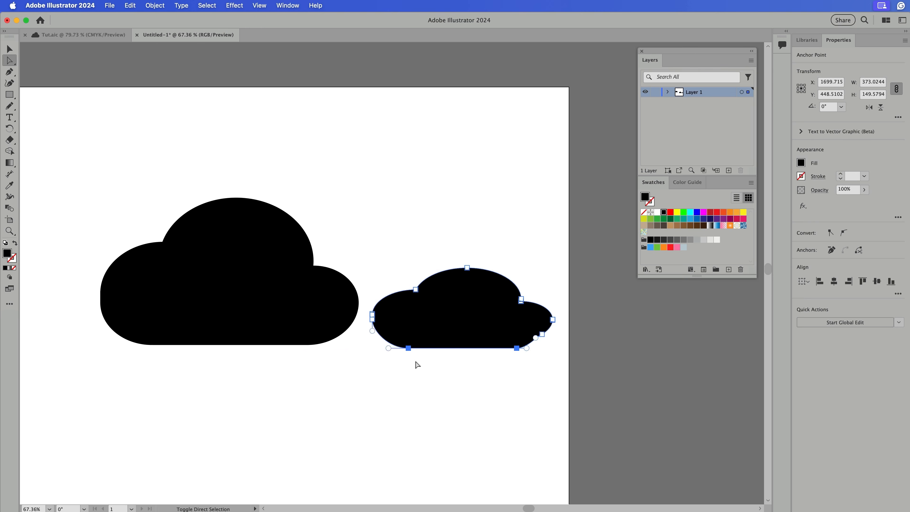
click(544, 362)
key(super+z)
key(super+z)
key(super+z)
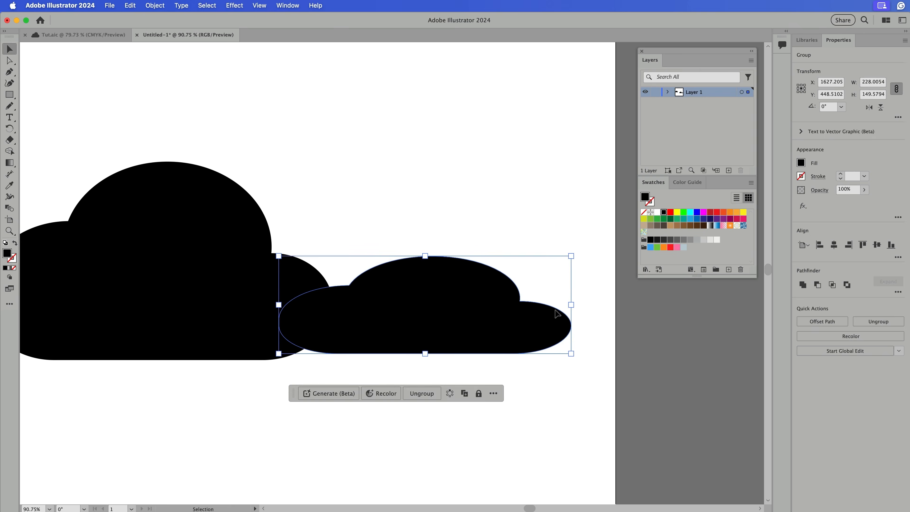
Resize the small cloud to about 267 px wide, adjust its flattened height from the upper edge, and leave it right of the large cloud
drag(487, 295, 525, 310)
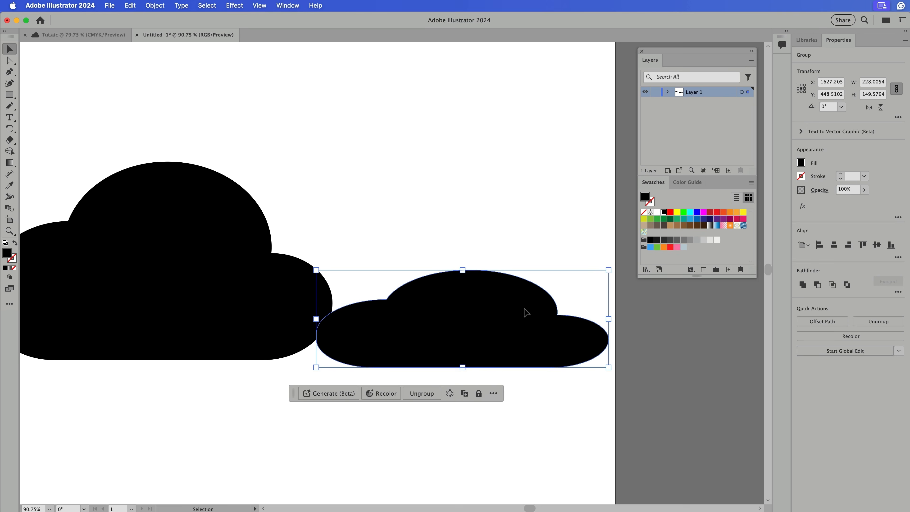
drag(610, 271, 492, 294)
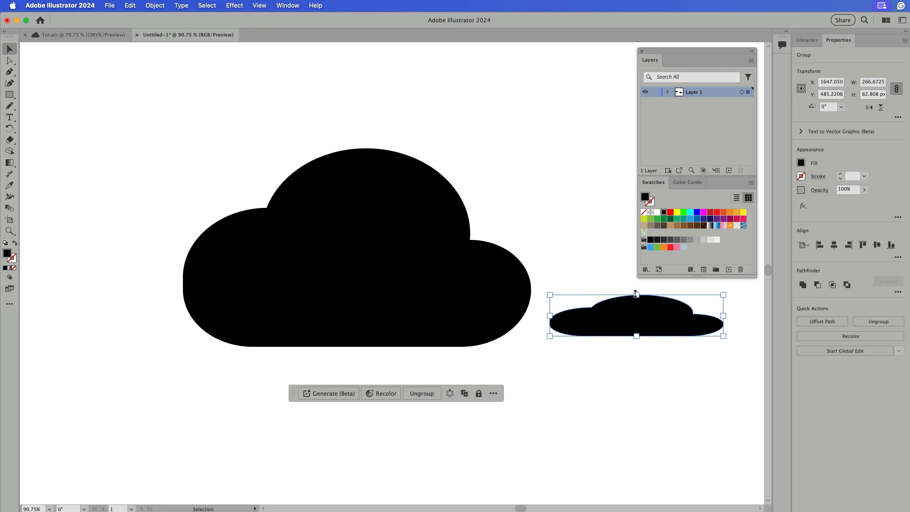
drag(636, 295, 361, 254)
click(577, 240)
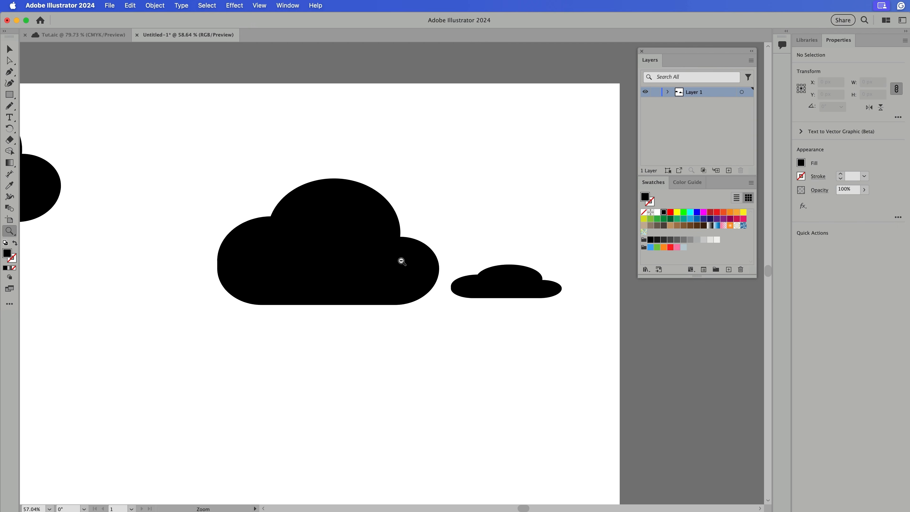
Stretch the small cloud beside the large one to about 120 px high, keeping it about 267 px wide
drag(506, 292, 588, 286)
click(493, 273)
drag(502, 243, 502, 214)
click(466, 309)
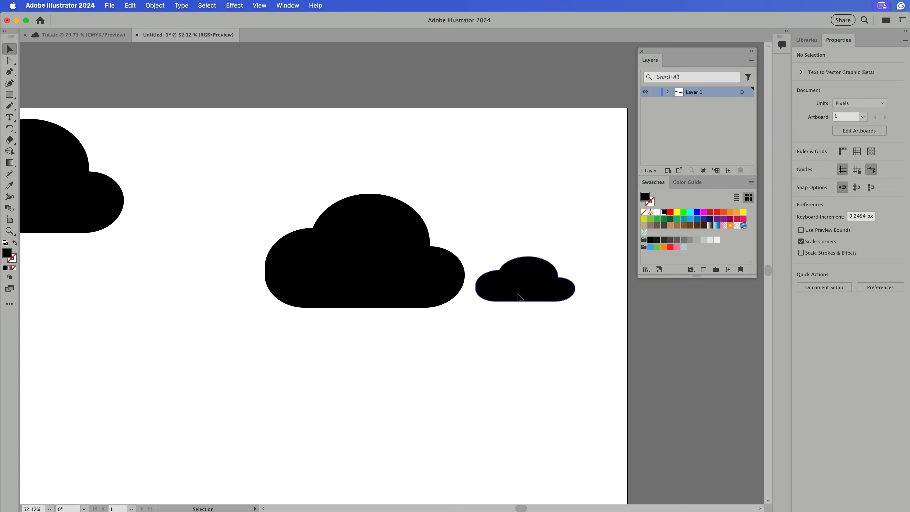
Place two copies of the small cloud below it and undo both copies
drag(537, 293, 550, 383)
drag(550, 385, 572, 453)
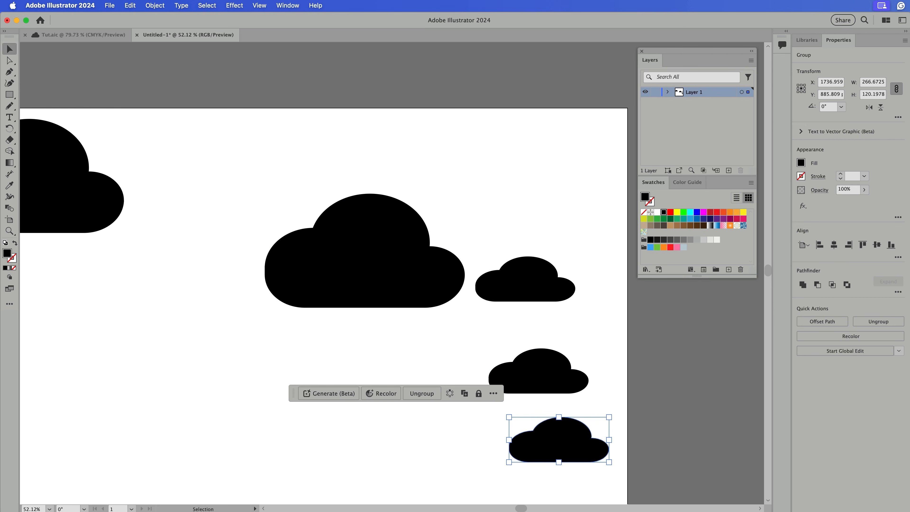
key(super+z)
key(super+z)
Examine the outlined blue cloud in the Tut.aic poster document as a reference for styling
scroll(614, 423, left, 3)
click(620, 384)
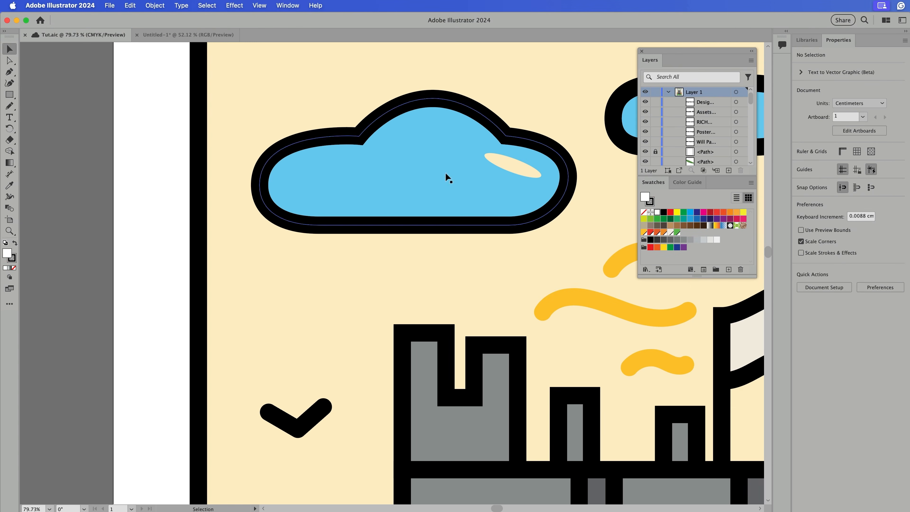
click(467, 223)
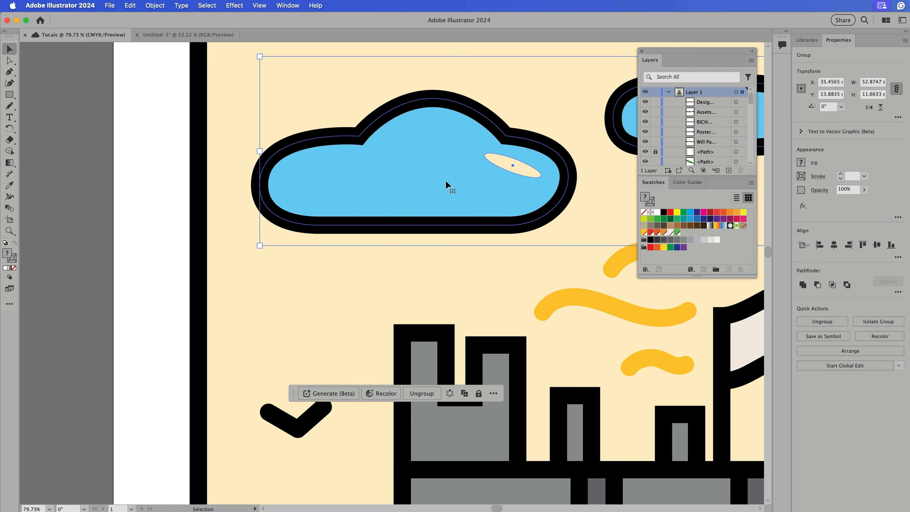
click(184, 169)
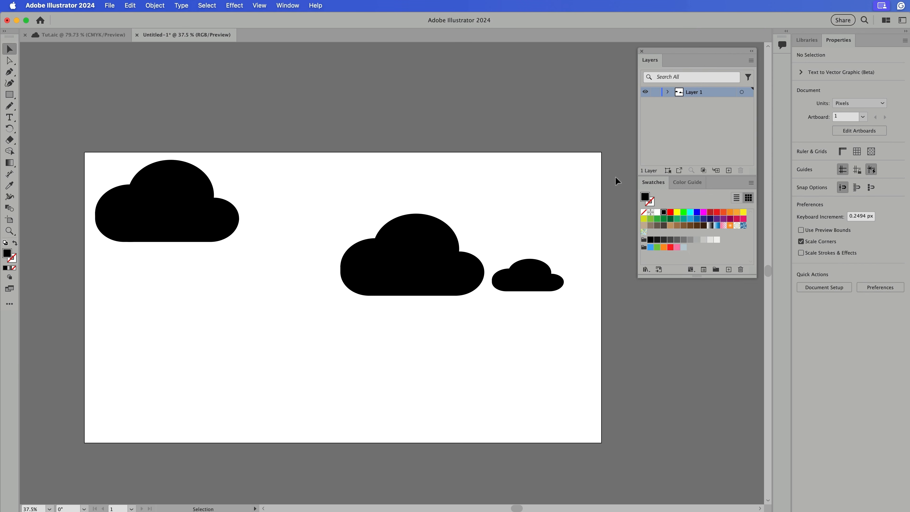
Select all the clouds in the Untitled-1 document, shift them slightly down, and undo the move
drag(559, 186, 21, 358)
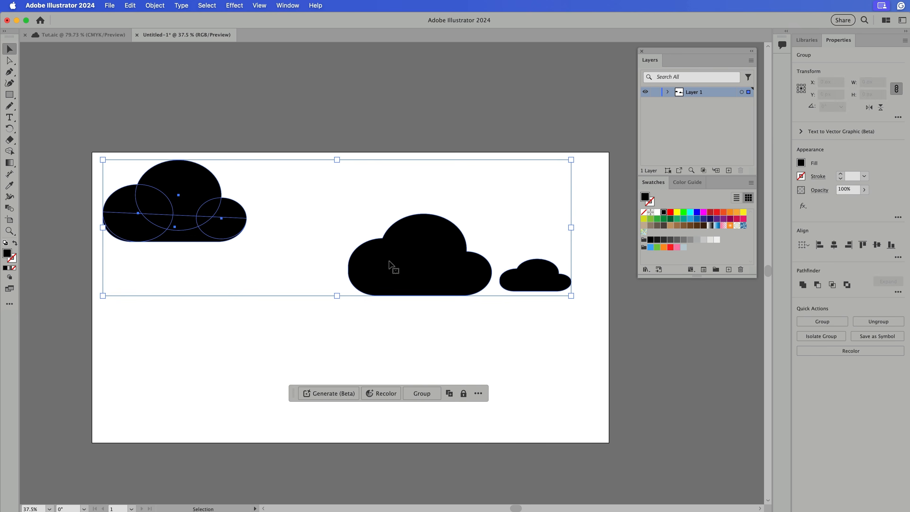
drag(436, 267, 428, 314)
key(super+z)
click(497, 207)
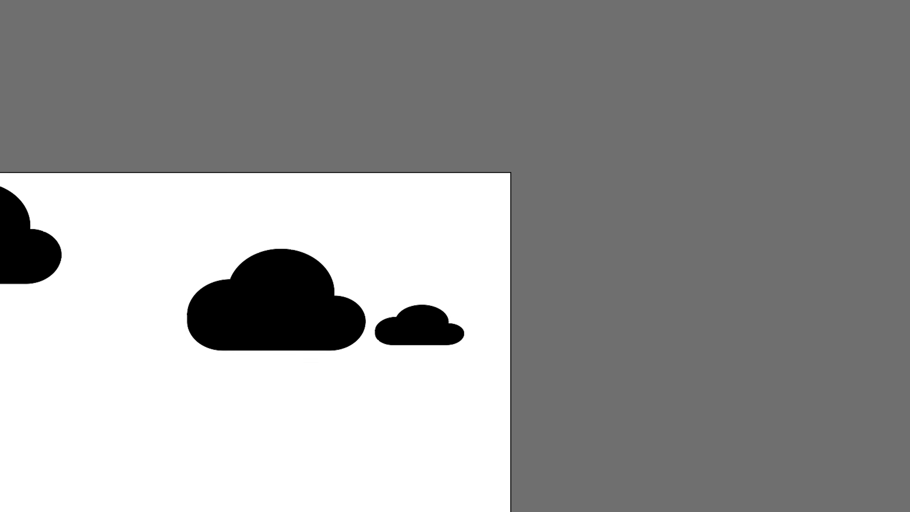
Show the Artboards panel, dock it beneath Swatches, and close the leftover floating Asset Export panel
click(285, 3)
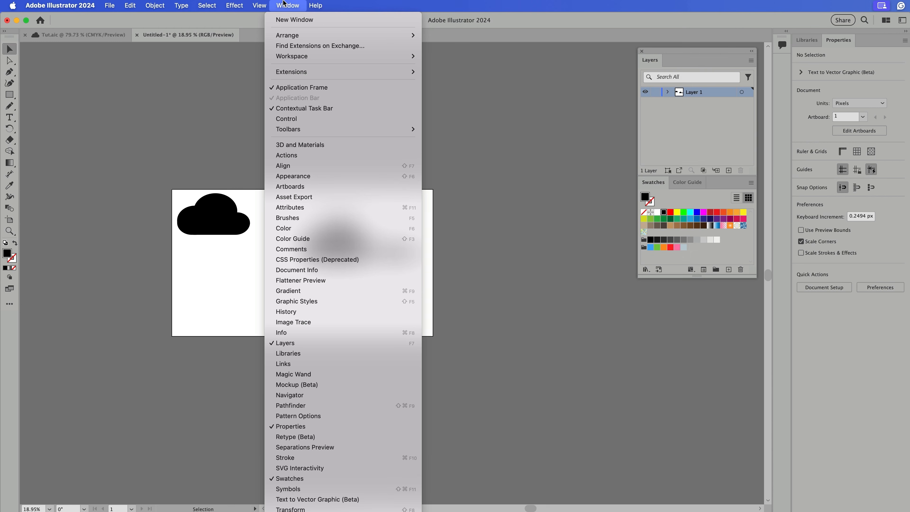
click(301, 187)
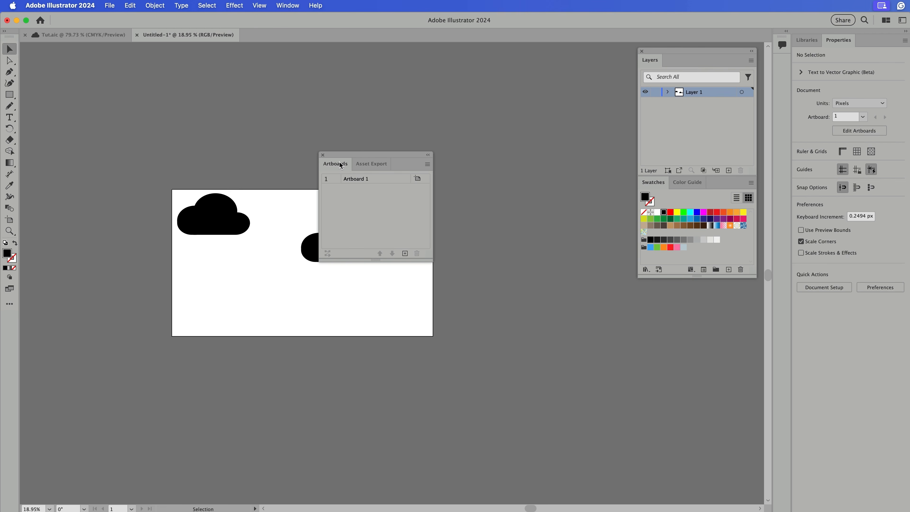
drag(340, 165, 640, 277)
click(322, 154)
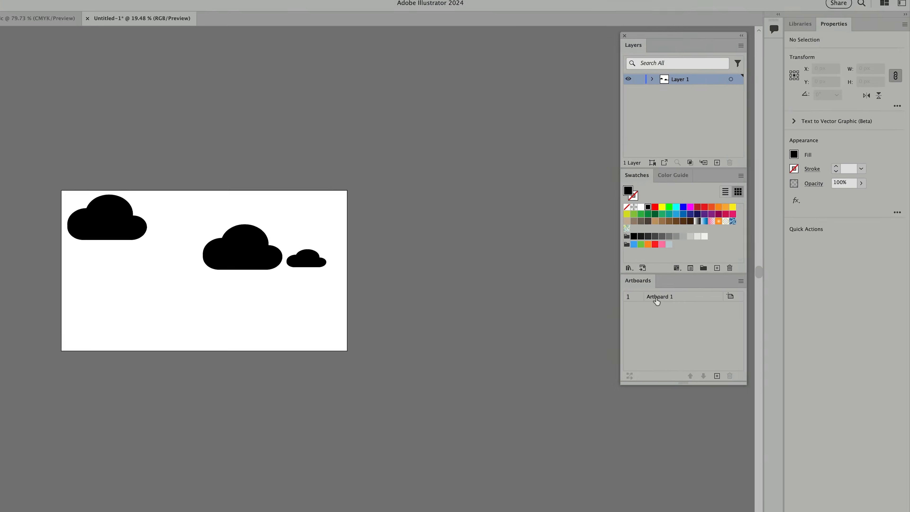
Add a second artboard beside the one holding the clouds
click(669, 297)
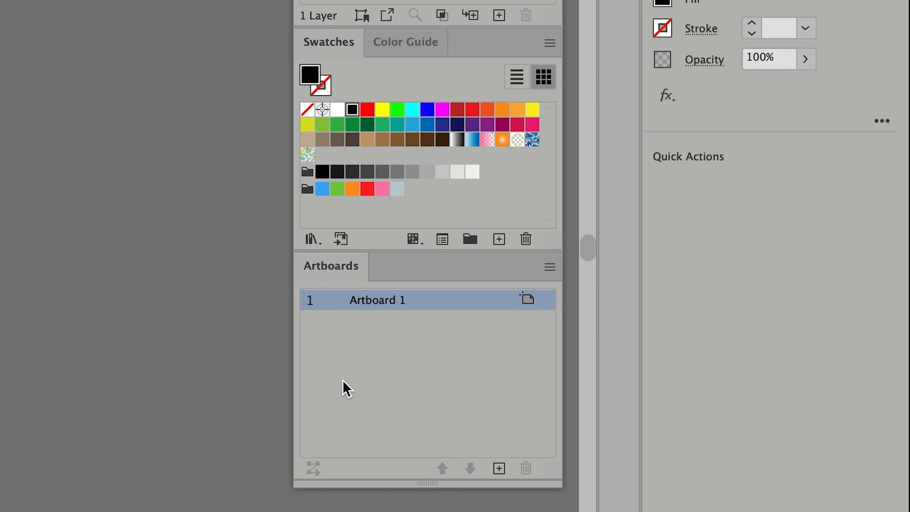
click(342, 381)
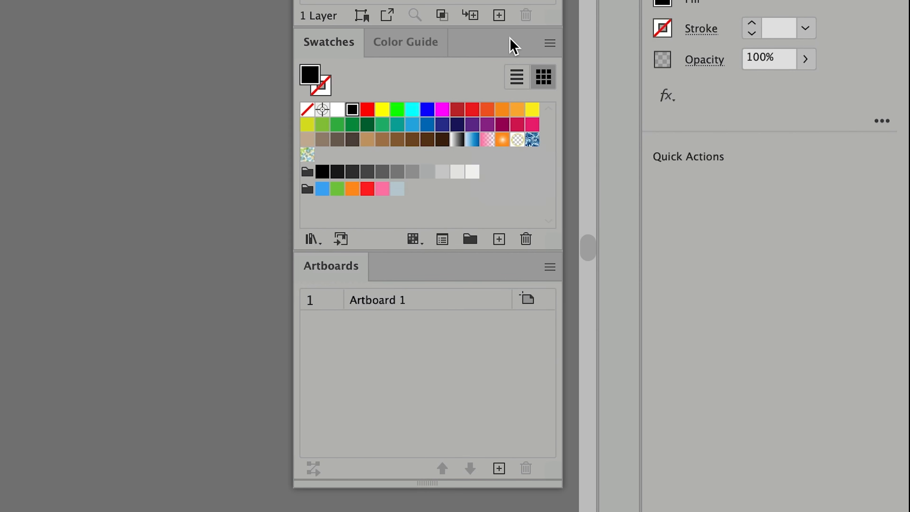
click(498, 468)
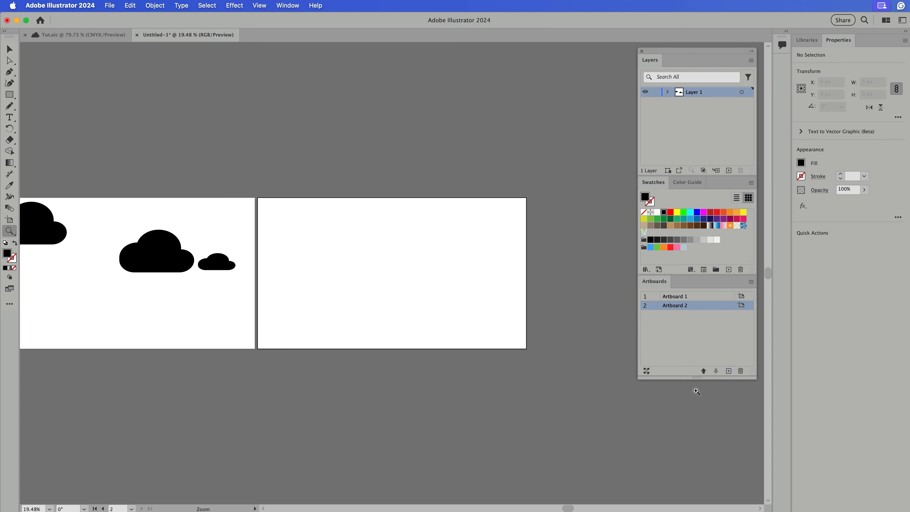
drag(385, 268, 423, 283)
drag(193, 308, 522, 321)
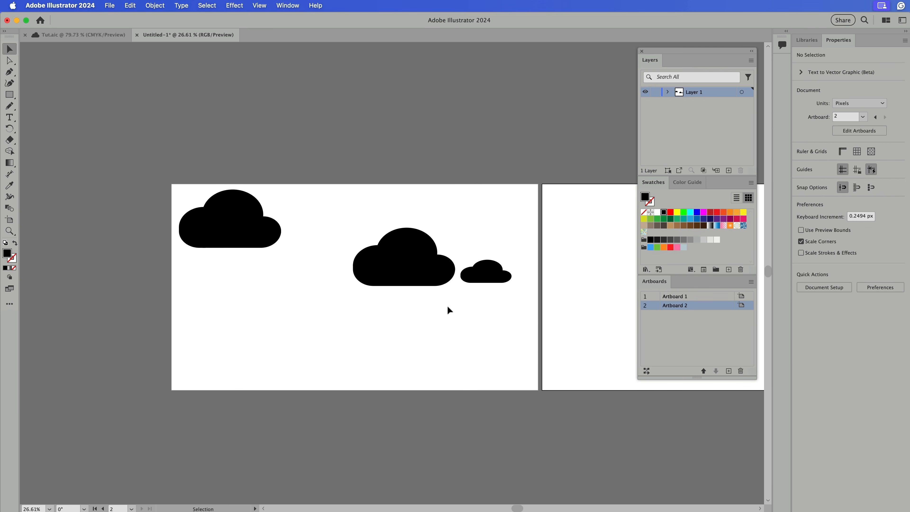
scroll(448, 309, right, 7)
drag(416, 296, 368, 290)
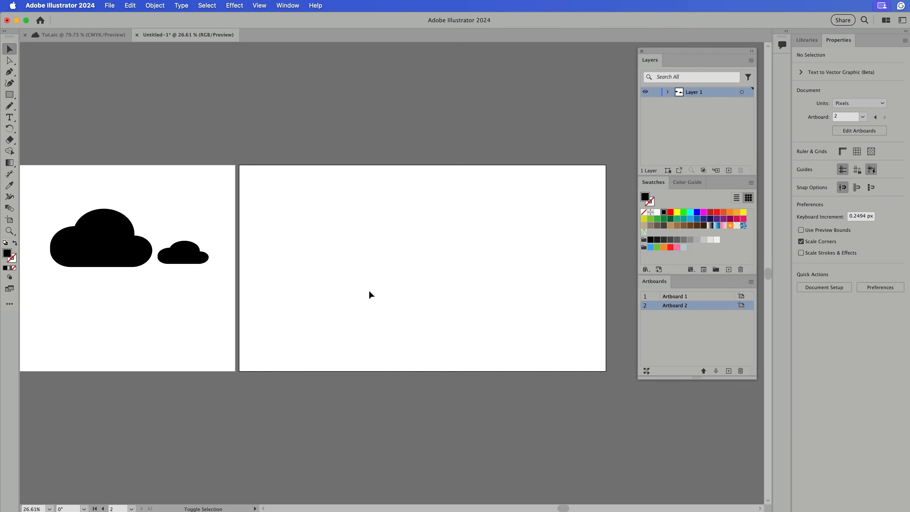
Try narrowing Artboard 2 with the Artboard tool and drawing another artboard beside it
key(shift+o)
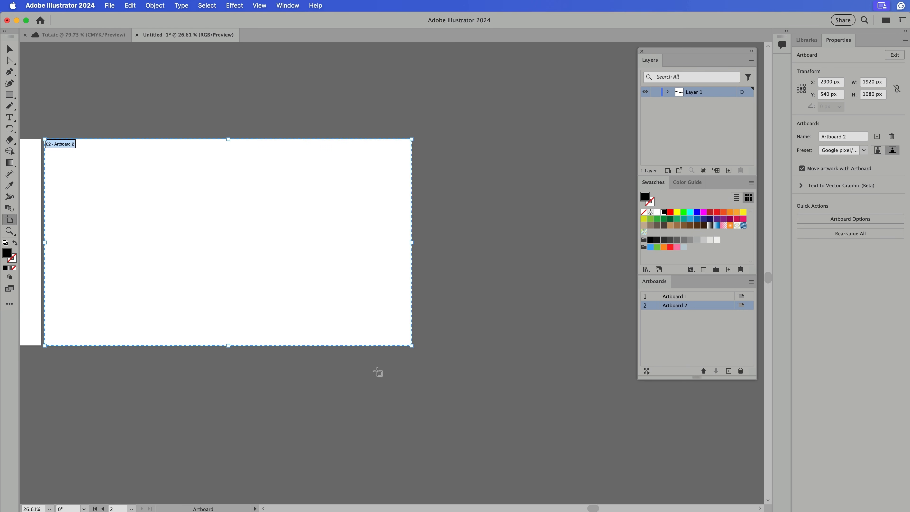
drag(413, 348, 136, 346)
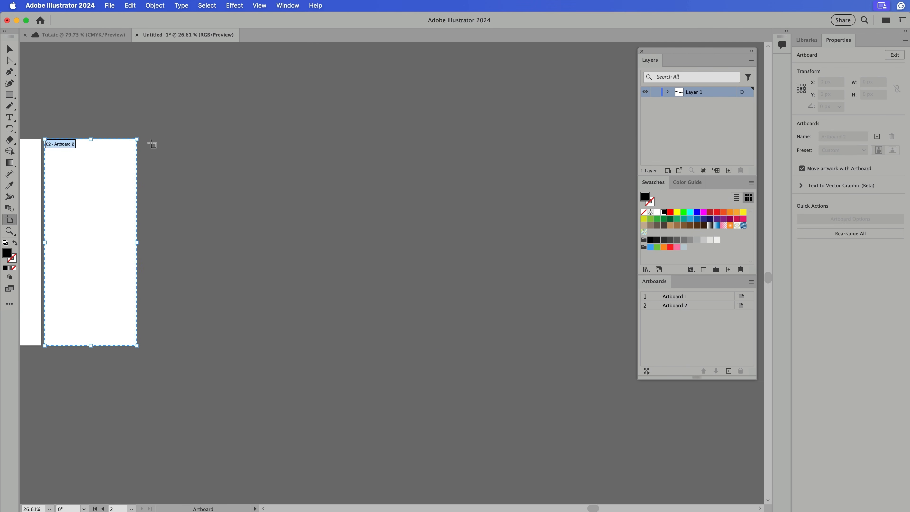
drag(150, 141, 605, 236)
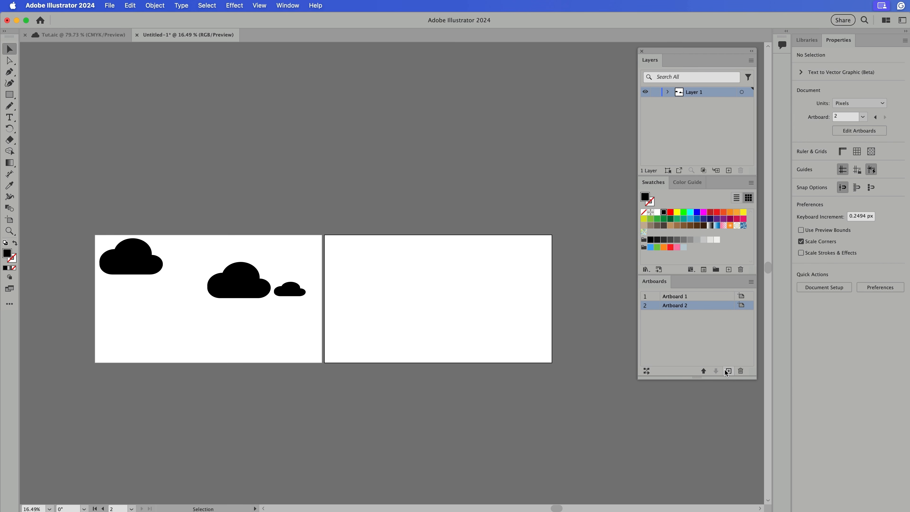
Add eight more artboards after Artboard 2, for a total of ten
click(725, 370)
click(725, 370)
click(725, 371)
click(725, 371)
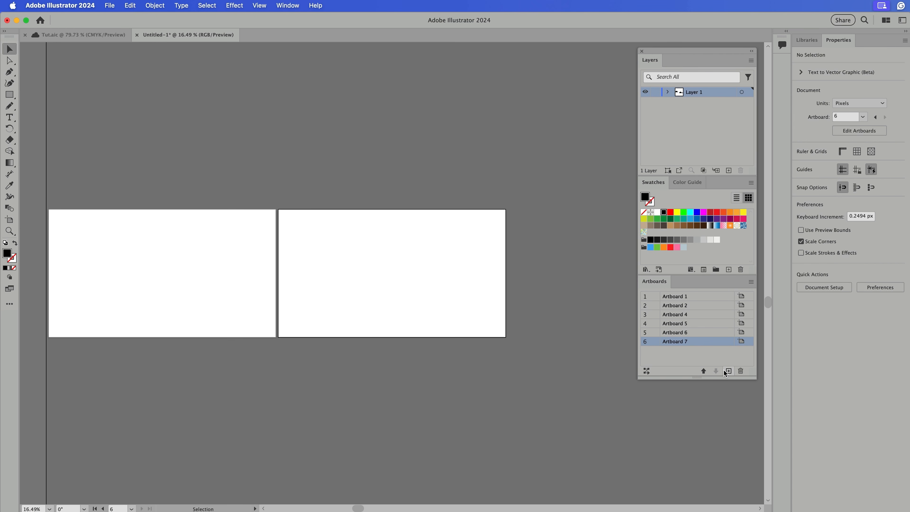
click(728, 372)
click(727, 372)
click(728, 372)
click(728, 372)
key(z)
drag(521, 327, 616, 312)
key(v)
key(z)
drag(530, 310, 453, 282)
key(v)
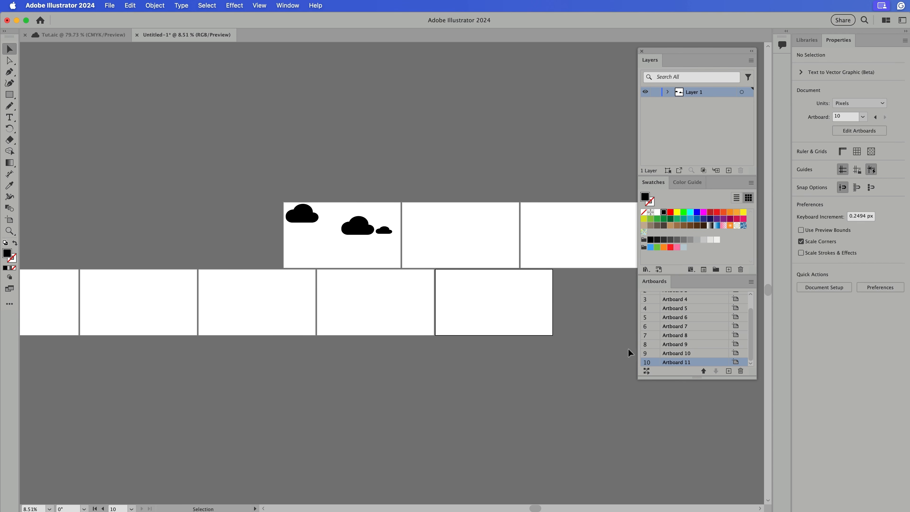
Rearrange all artboards into 5 columns with a spacing of 30, moving the artwork with them
click(646, 371)
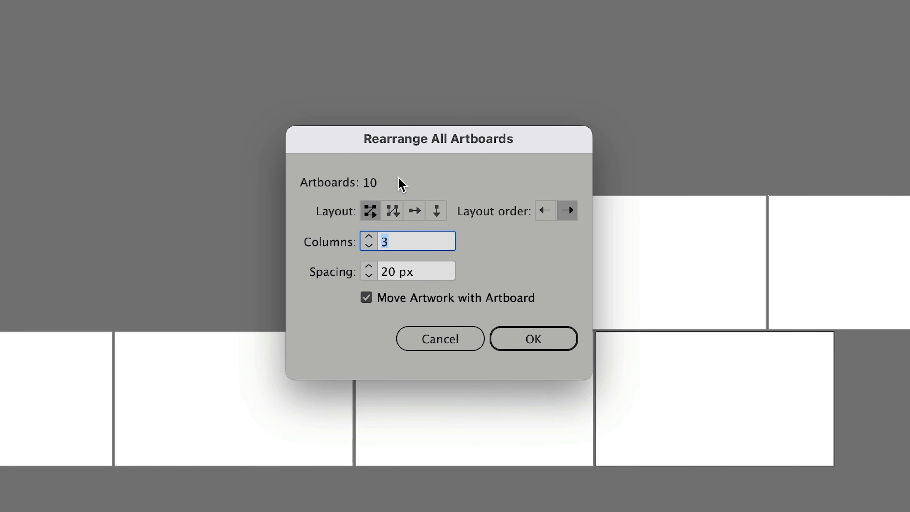
text(5)
click(393, 271)
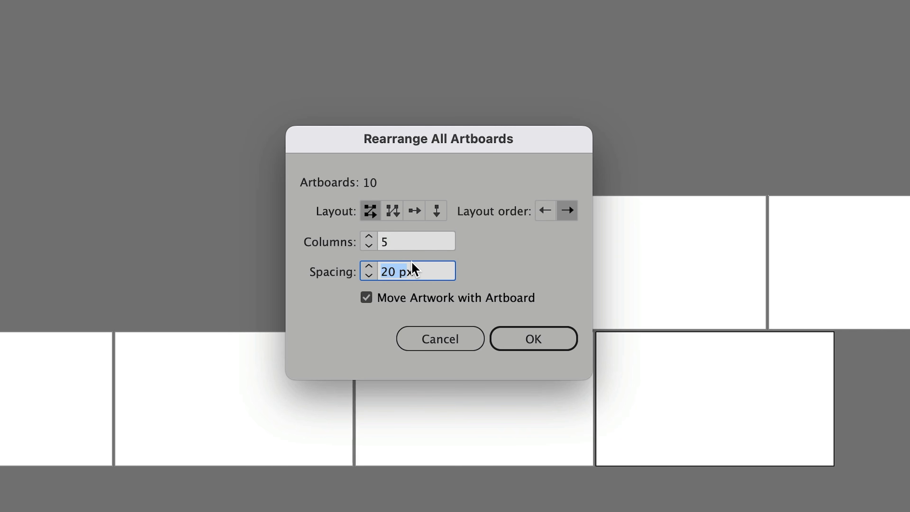
text(30x)
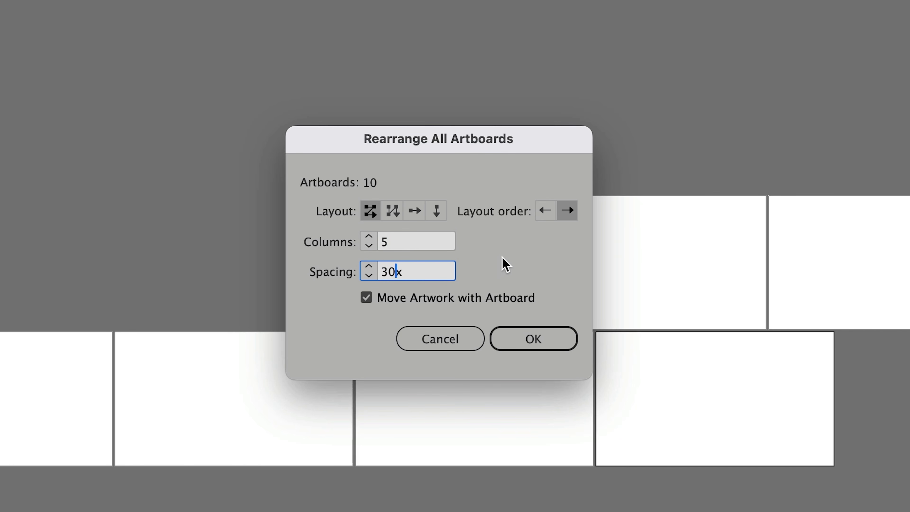
click(532, 339)
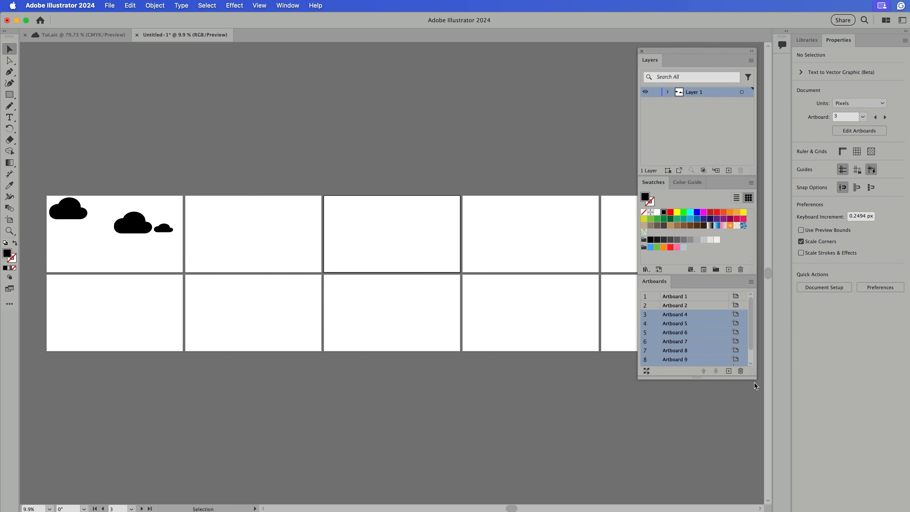
Delete the eight extra artboards, keeping only Artboard 1 and Artboard 2
click(740, 371)
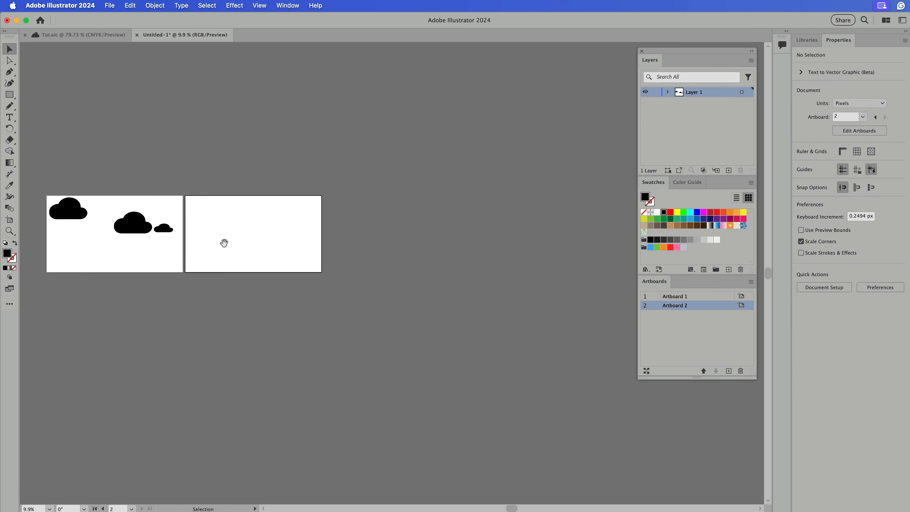
drag(224, 242, 396, 298)
key(z)
click(384, 294)
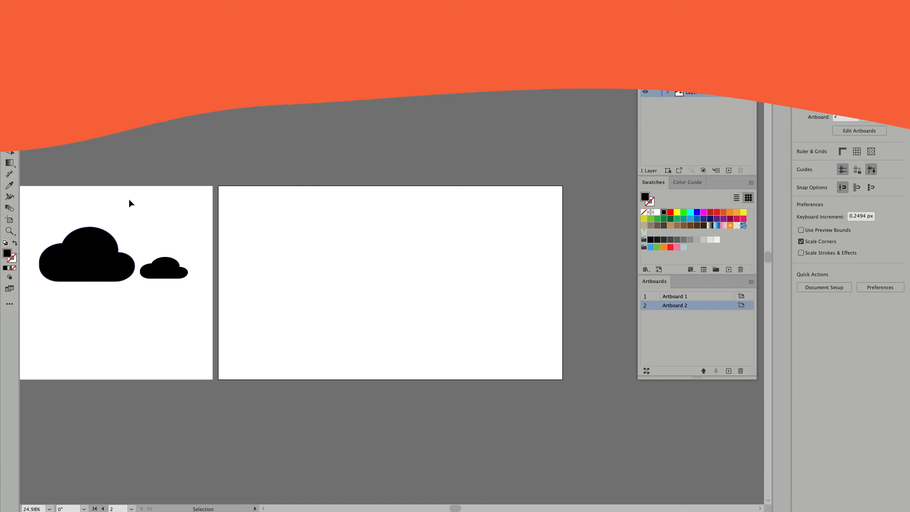
Place a copy of the large merged cloud near the middle of Artboard 2
click(82, 256)
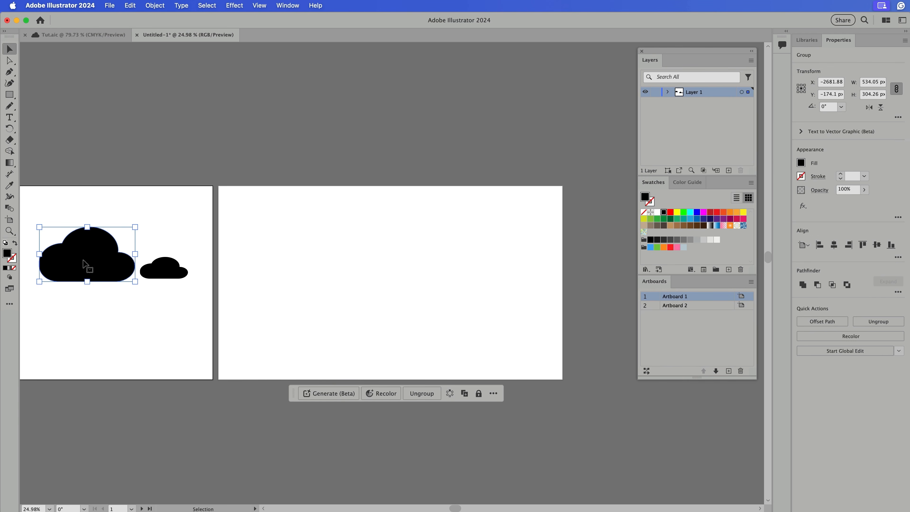
drag(113, 264, 414, 284)
click(540, 294)
Try cyan, teal and darker blue fills on the Artboard 2 cloud and settle on the sky-blue swatch
key(z)
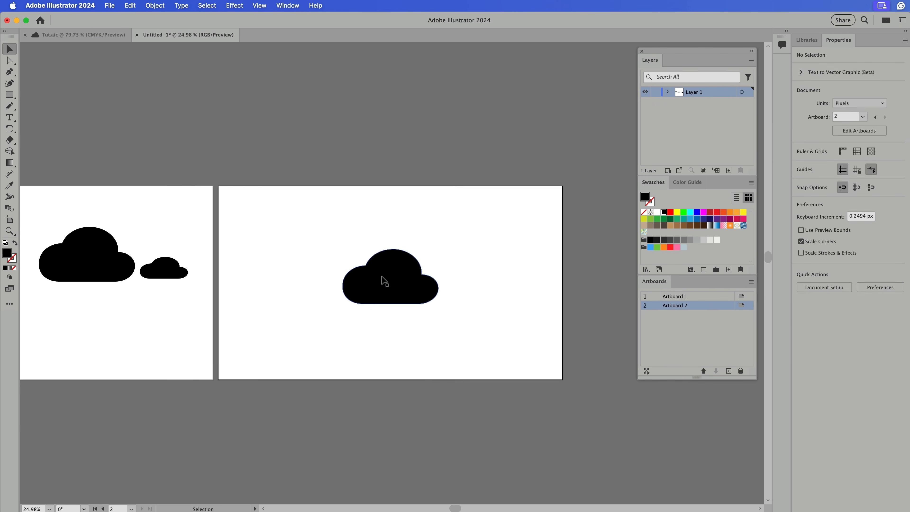
click(378, 281)
key(v)
click(492, 292)
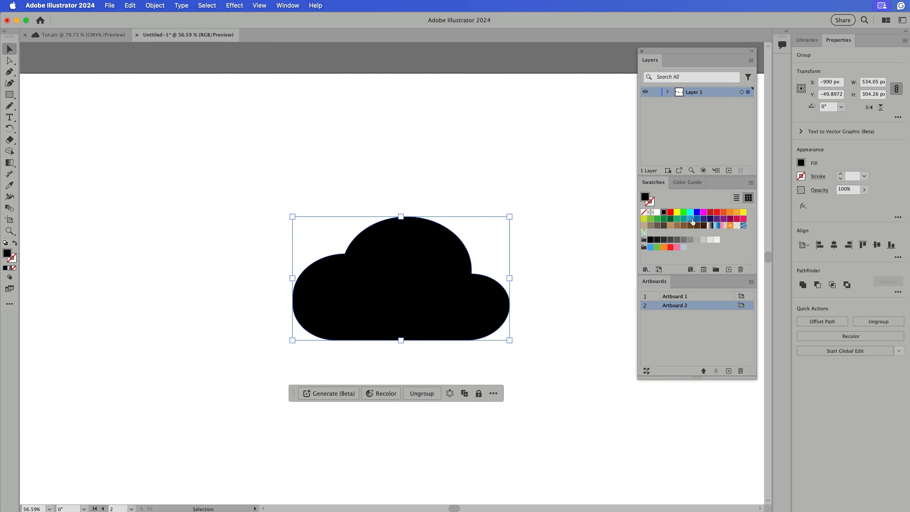
click(690, 212)
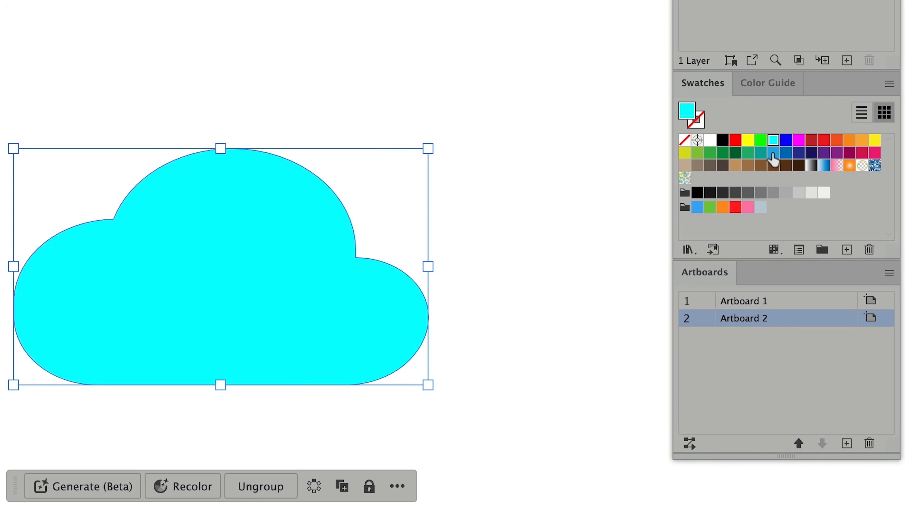
click(772, 154)
click(760, 153)
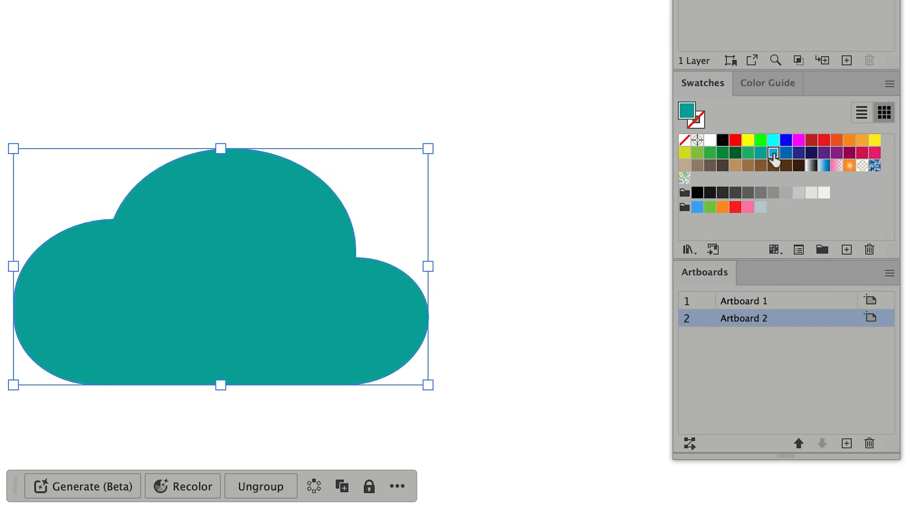
click(784, 153)
click(774, 157)
click(577, 190)
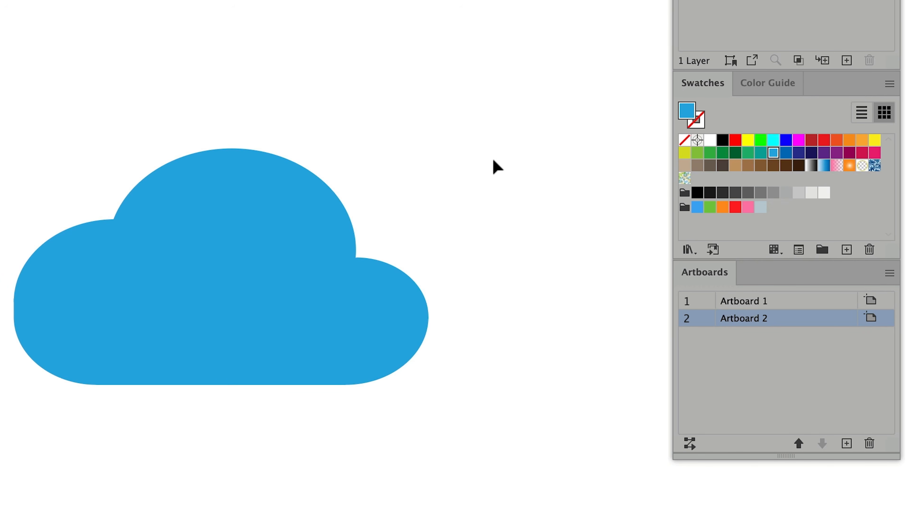
With the blue cloud selected, detach the Swatches panel, dock it back with Color Guide, and restore its place first
click(353, 250)
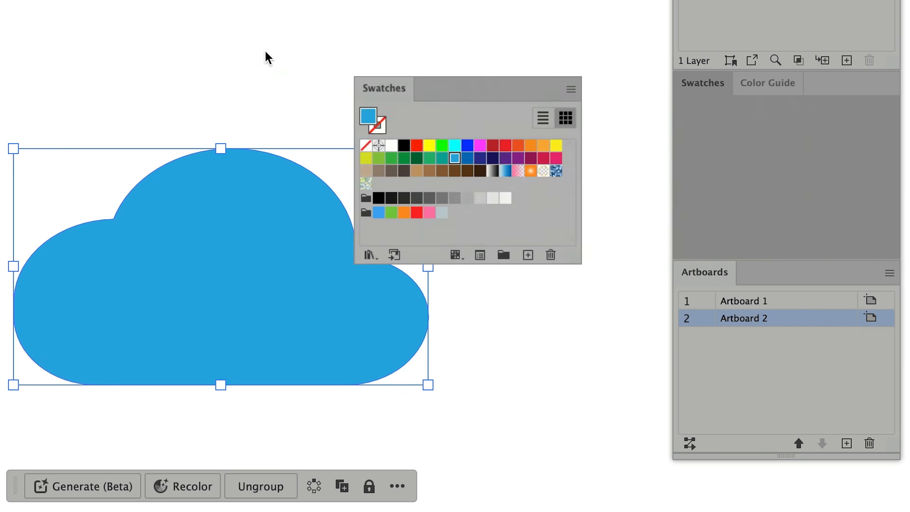
drag(643, 146, 702, 88)
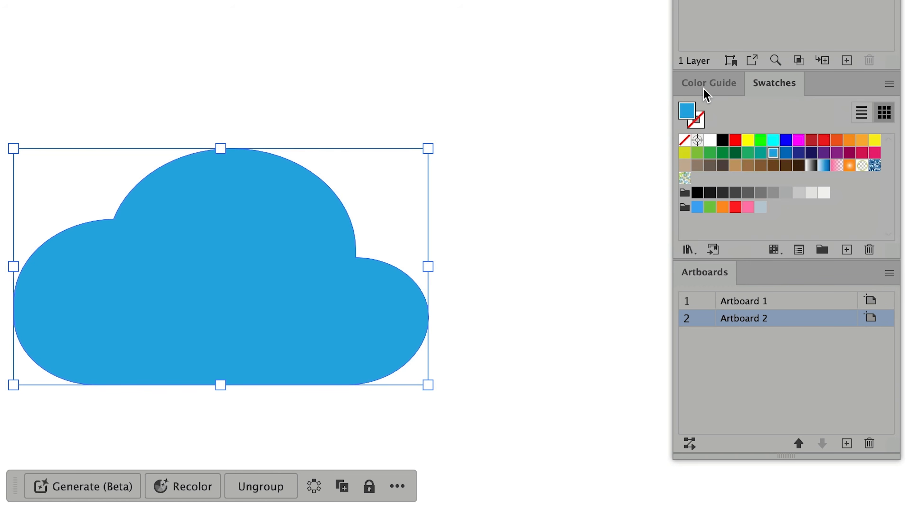
drag(784, 84, 698, 82)
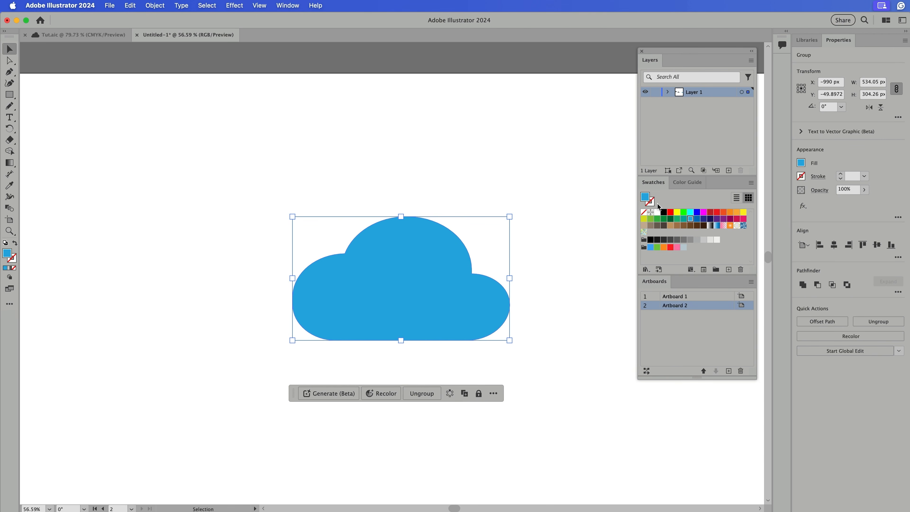
Alternate the active colour between fill and stroke, and apply the black swatch to the cloud's stroke
click(650, 203)
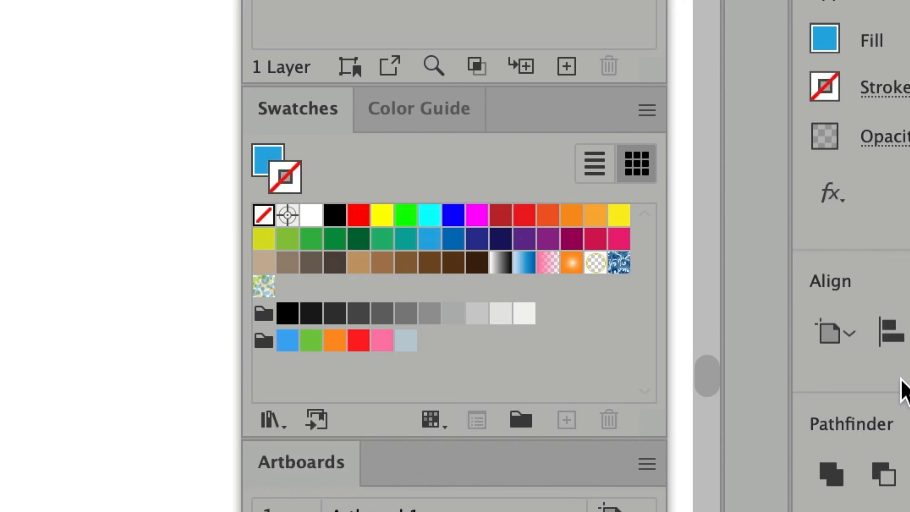
key(x)
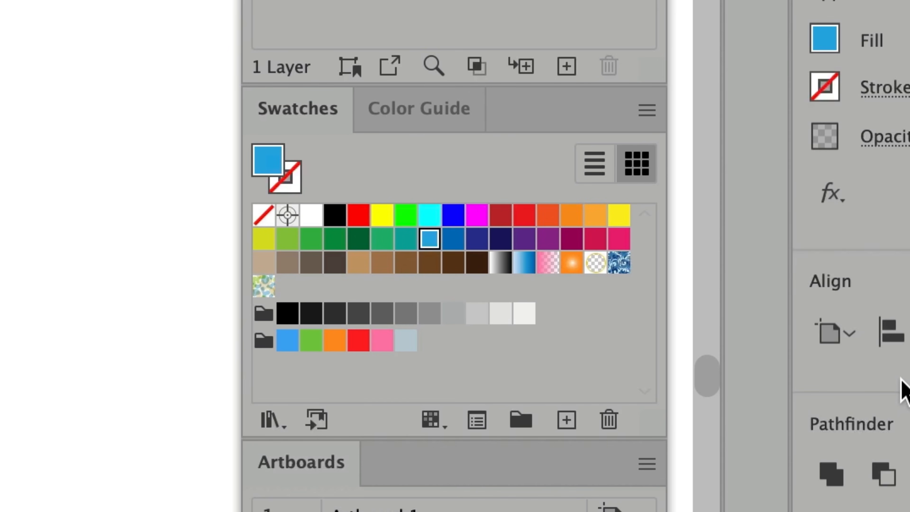
key(x)
key(x)
key(x)
key(x)
key(x)
click(335, 215)
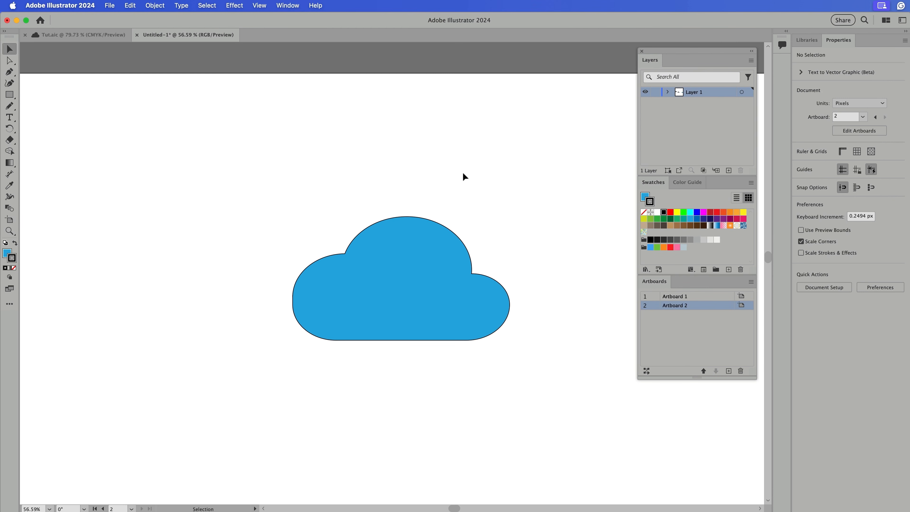
Select the blue cloud and set its width to 530 px with proportions constrained
click(298, 320)
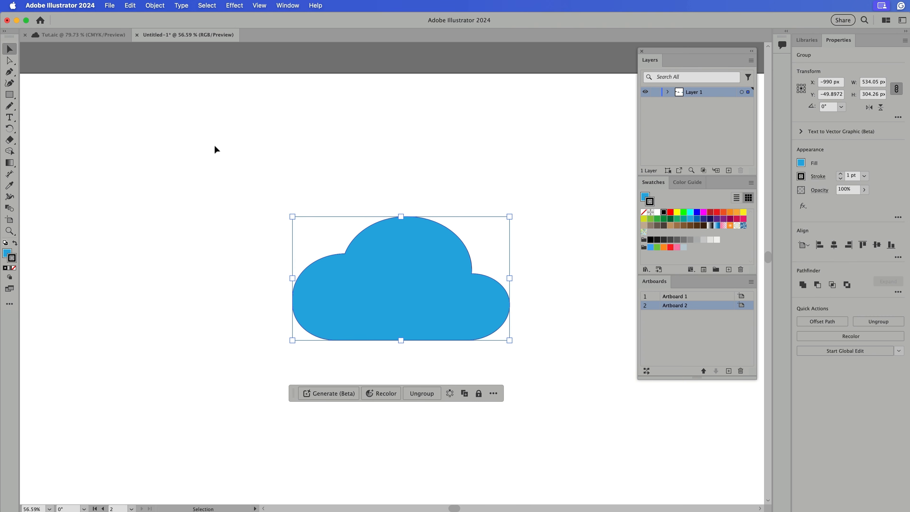
click(321, 150)
drag(182, 143, 624, 386)
double_click(873, 82)
text(530)
key(Return)
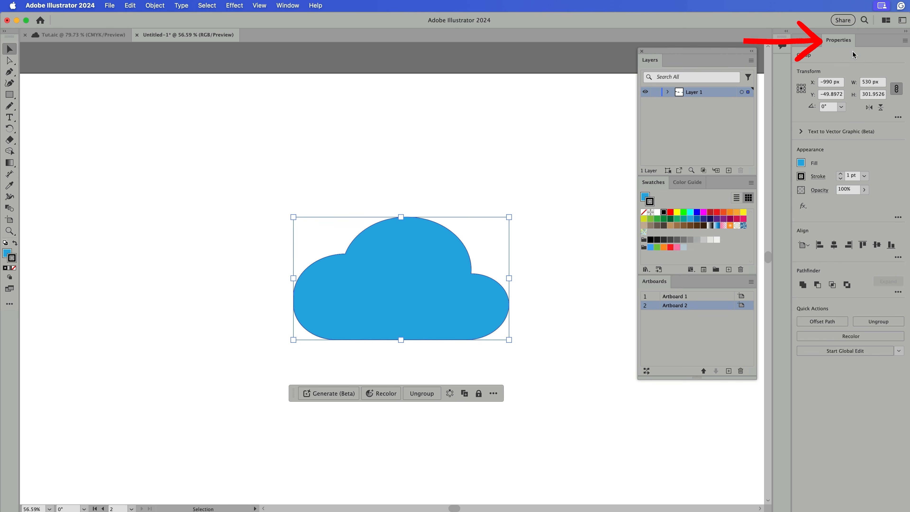
Step the cloud's X position in 10 px increments to -1100 px, and flip it horizontally and back
click(838, 82)
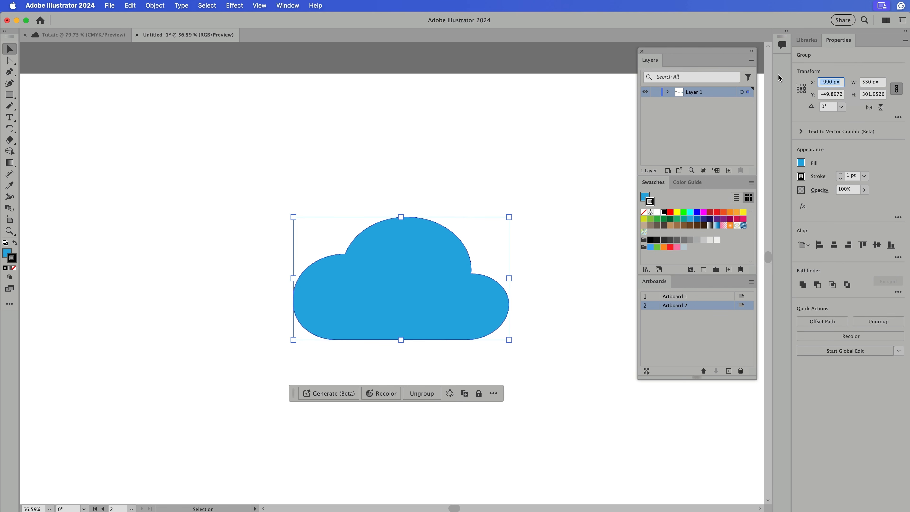
key(shift+Down)
key(shift+Down)
key(shift+Down)
key(shift+Down)
key(shift+Down)
key(shift+Down)
key(shift+Up)
key(shift+Up)
key(shift+Up)
key(shift+Up)
key(shift+Up)
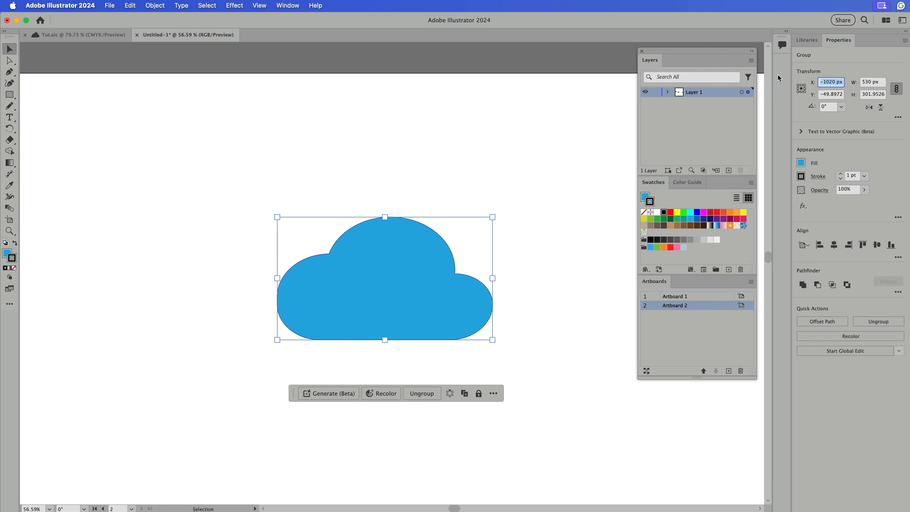
key(shift+Down)
key(shift+Down)
key(shift+Down)
key(shift+Down)
key(shift+Down)
key(shift+Down)
key(shift+Down)
key(shift+Down)
key(shift+Down)
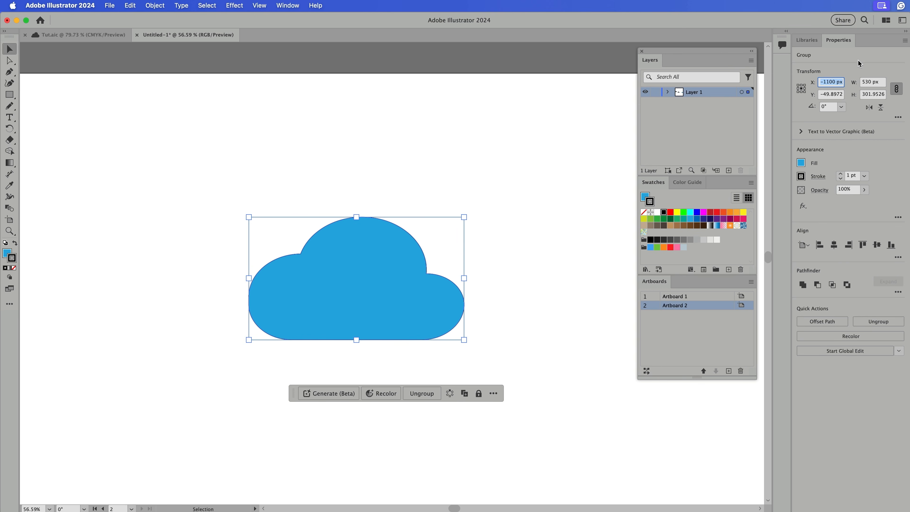
click(869, 107)
click(869, 107)
Show the Appearance panel with the cloud selected, make the panel taller, and dock it beside Artboards
click(287, 5)
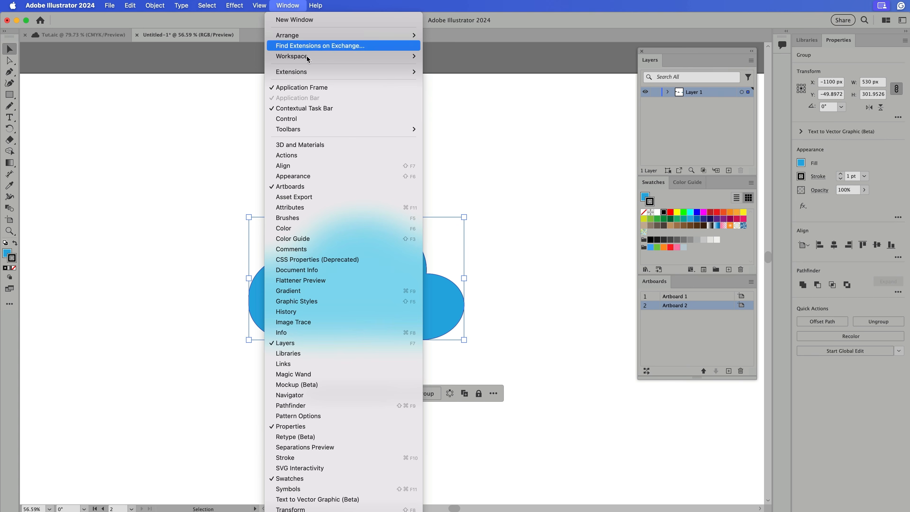
click(376, 176)
drag(374, 160, 531, 117)
super+click(417, 275)
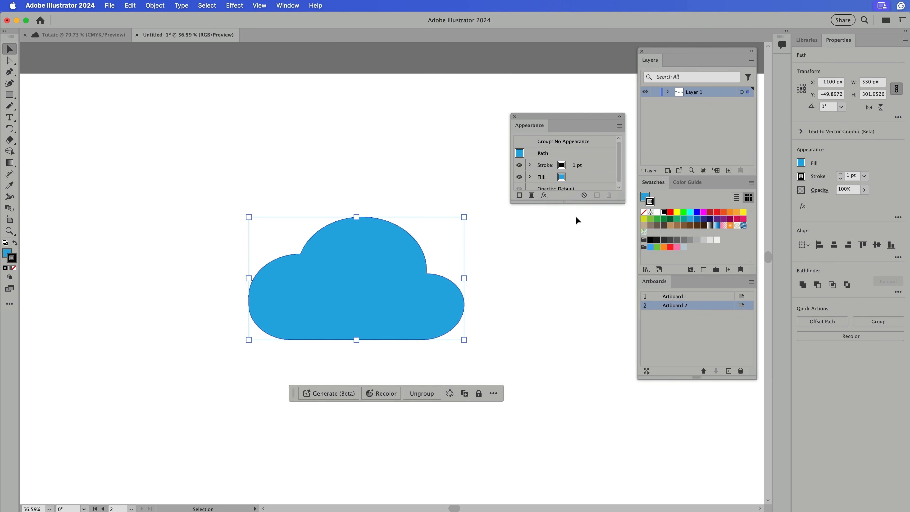
drag(566, 203, 567, 246)
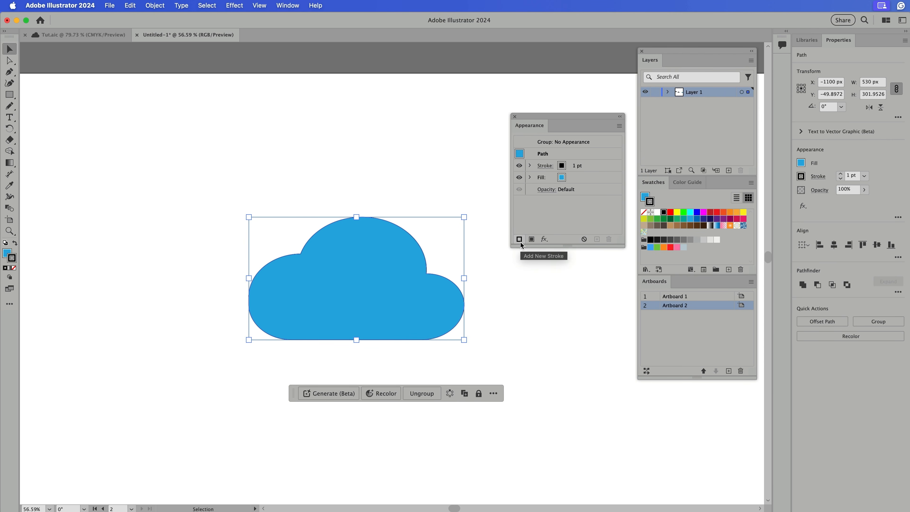
drag(523, 128, 701, 282)
Select the blue cloud and raise its black stroke weight to 26 pt
click(300, 312)
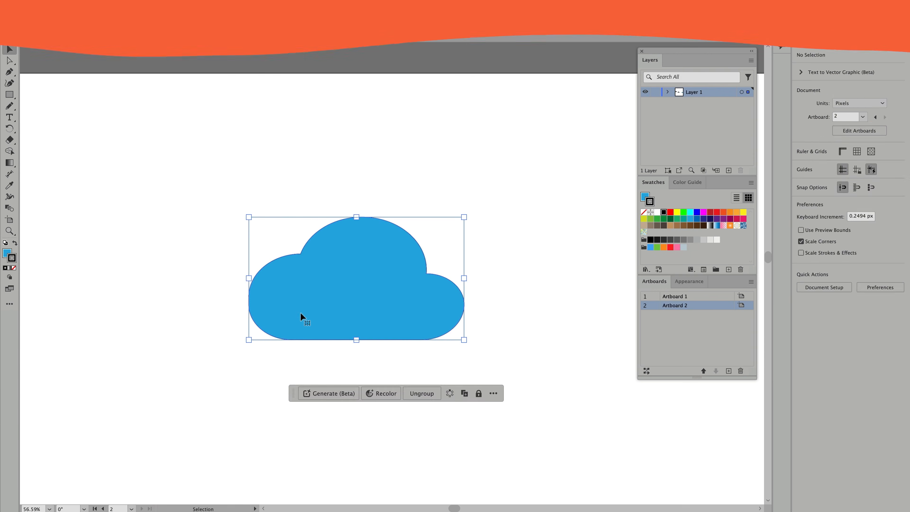
key(shift+Left)
key(shift+Left)
key(shift+Left)
key(shift+Left)
key(shift+Left)
key(shift+Left)
key(shift+Left)
key(shift+Left)
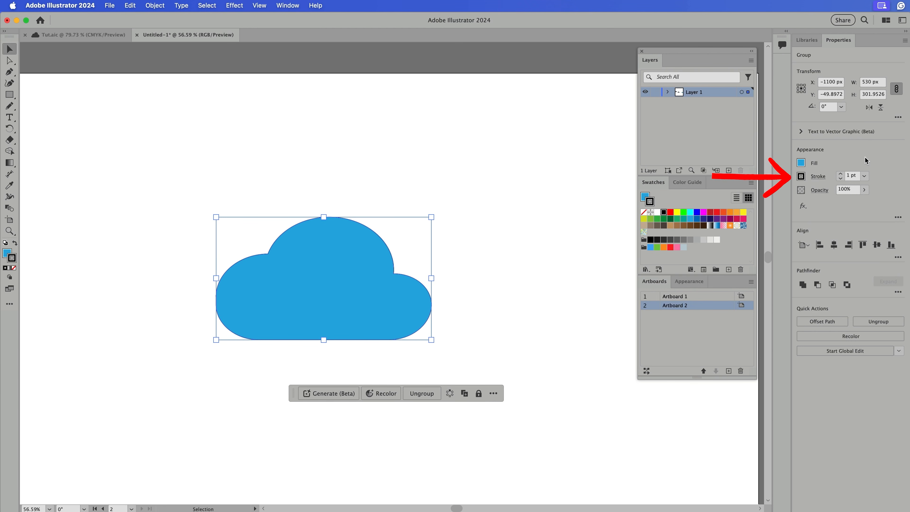
click(853, 176)
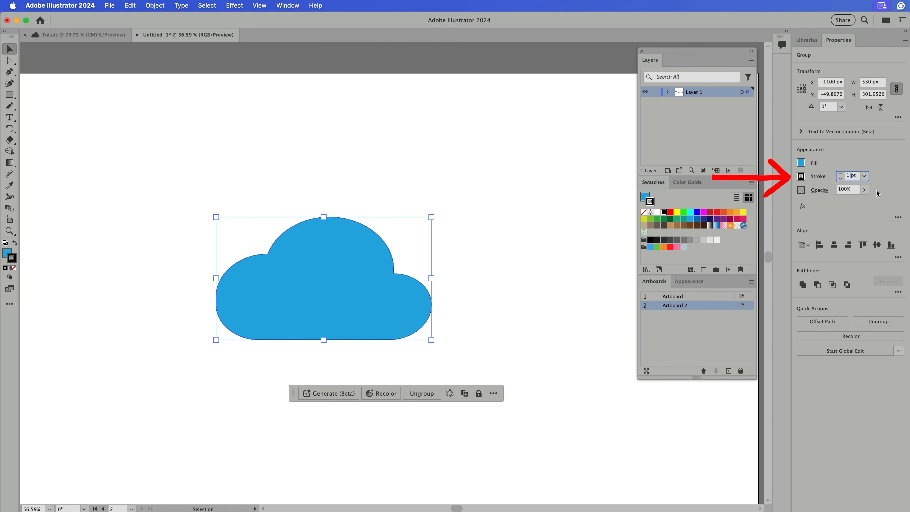
click(841, 173)
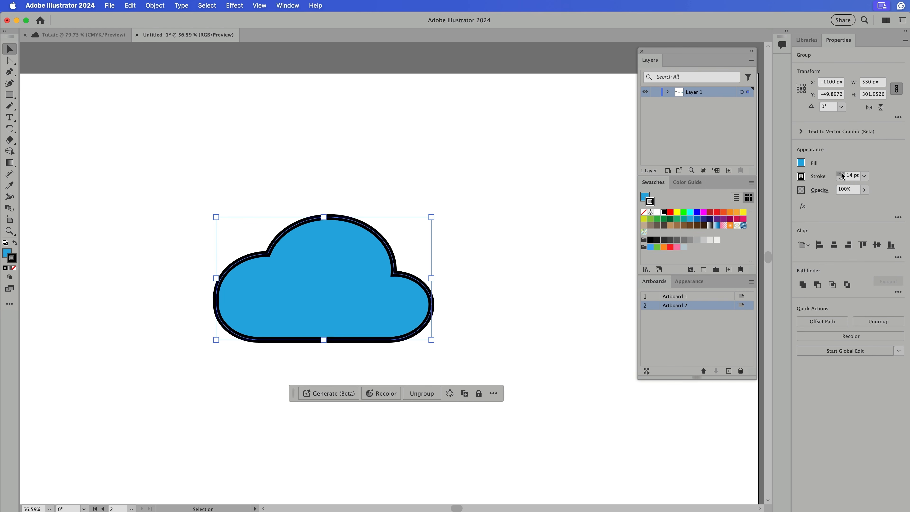
click(496, 203)
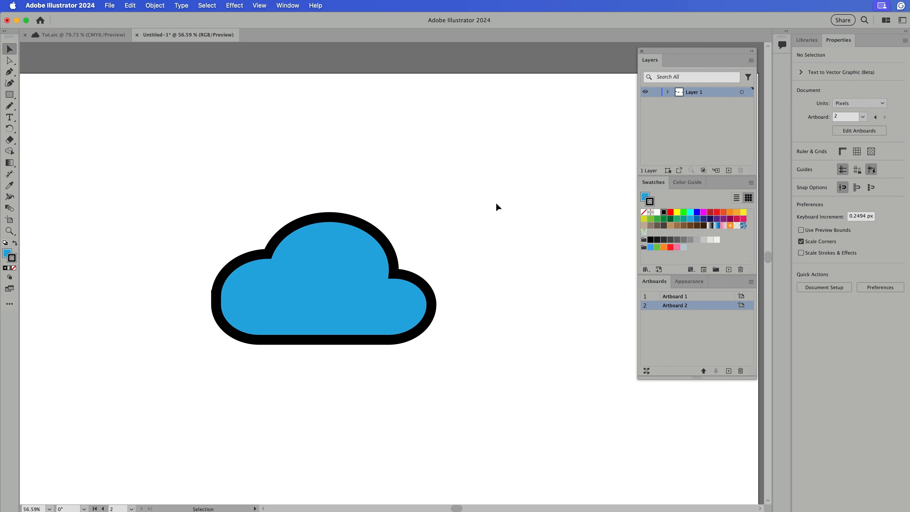
click(351, 302)
mouse_move(351, 303)
mouse_down()
mouse_move(384, 304)
mouse_move(358, 304)
mouse_up()
click(840, 173)
click(841, 174)
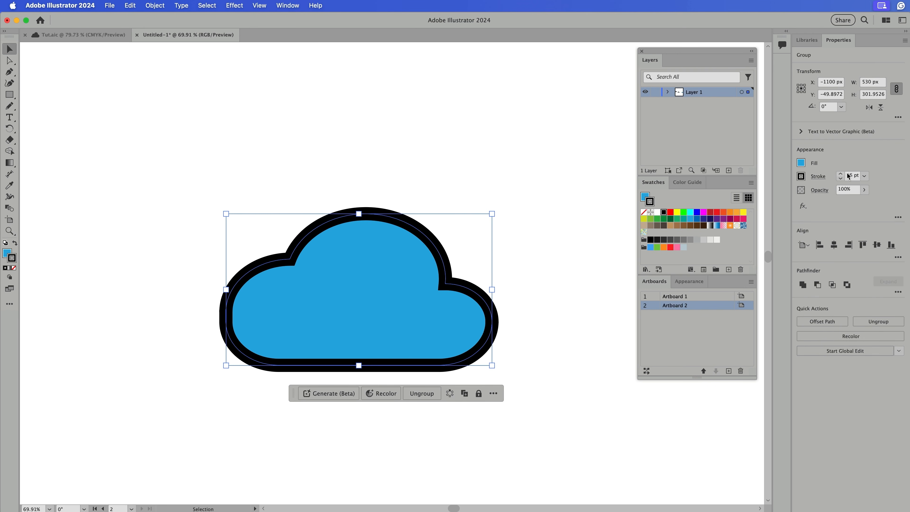
Examine the preset stroke weights and the General, Stroke and Type unit choices in the Units preferences
click(864, 175)
click(864, 176)
click(864, 175)
click(868, 160)
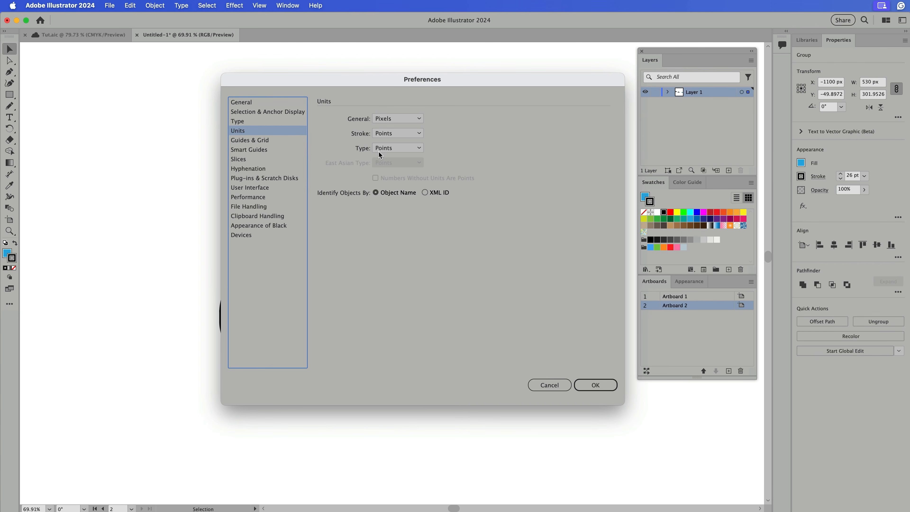
click(393, 147)
click(394, 147)
click(389, 135)
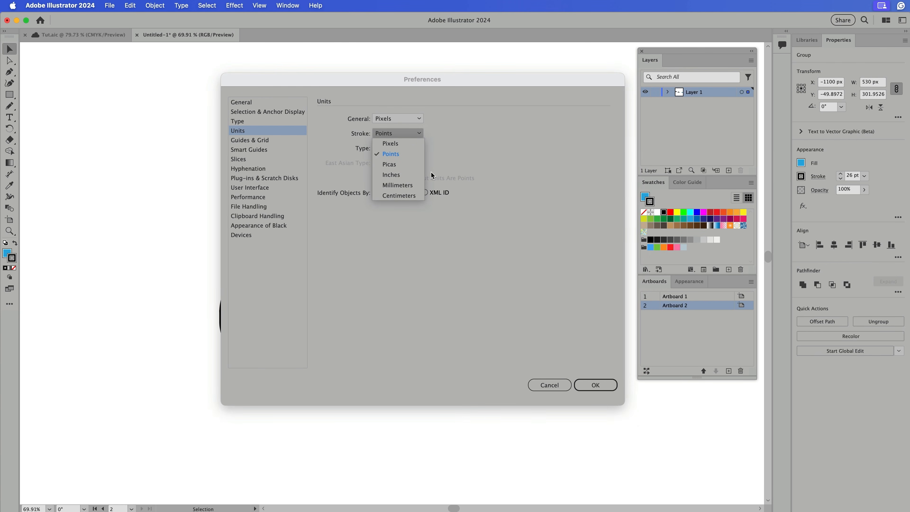
click(431, 132)
click(392, 119)
key(Escape)
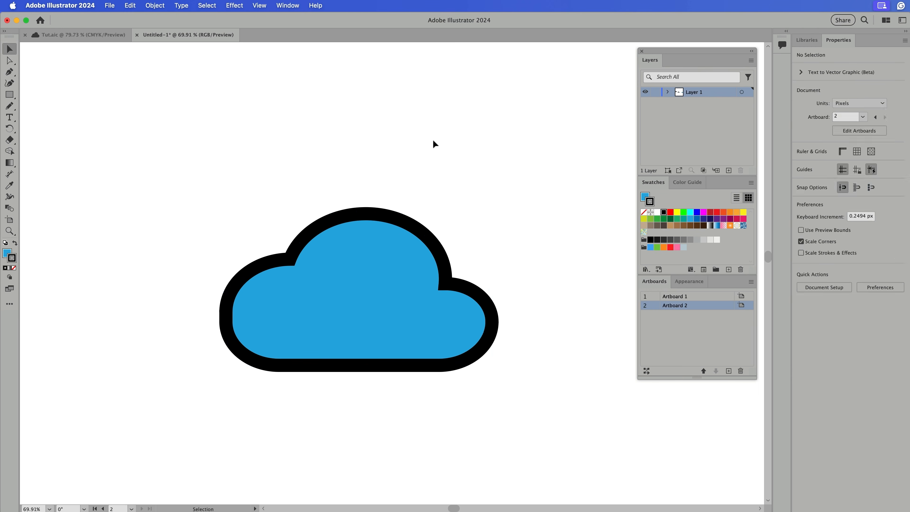
Reselect the blue cloud and apply a much heavier preset stroke weight to its outline
drag(432, 140, 468, 151)
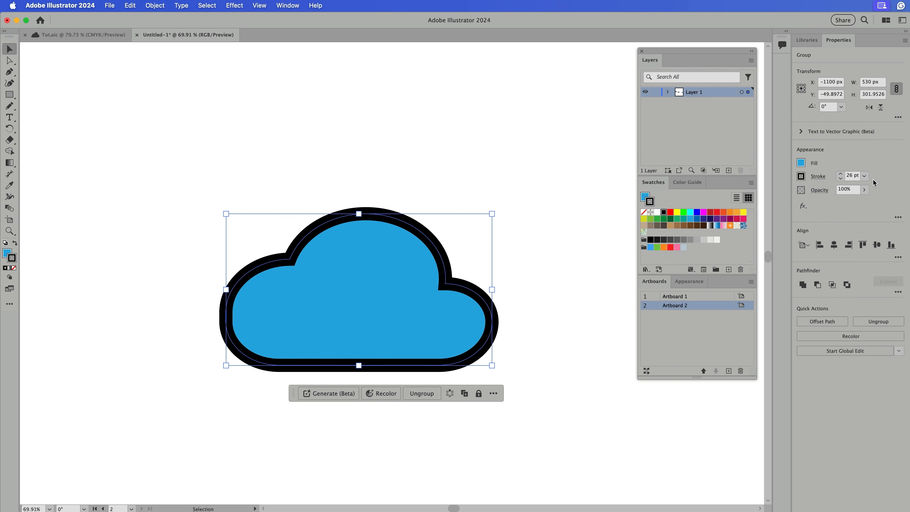
click(863, 176)
click(879, 396)
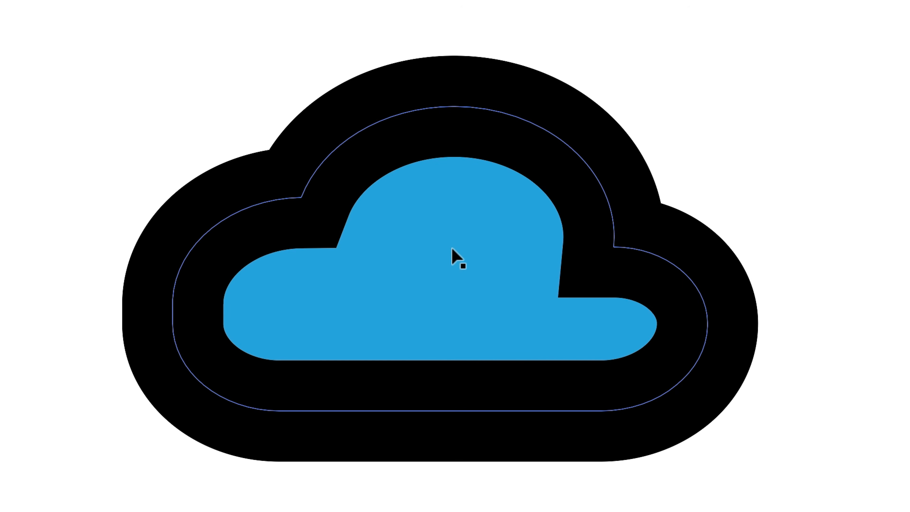
Inspect the cloud group's stroke settings, leaving it deselected
key(super+a)
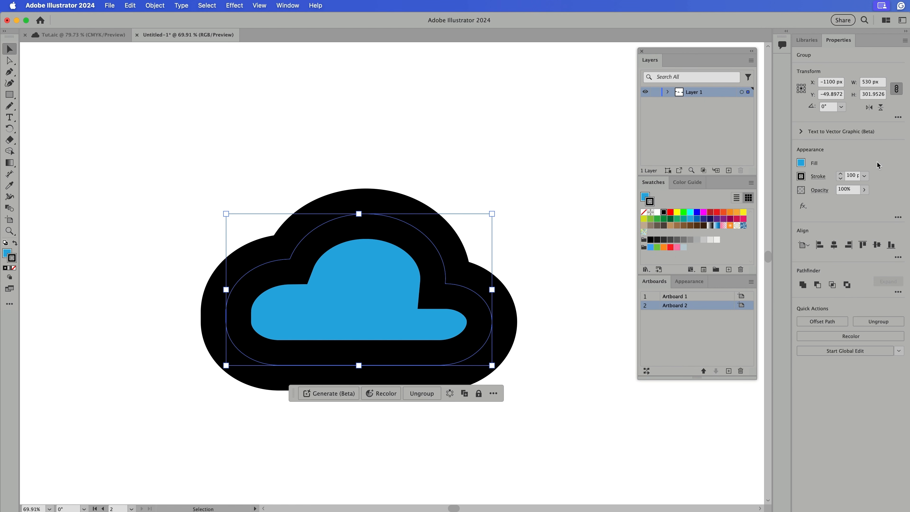
click(821, 179)
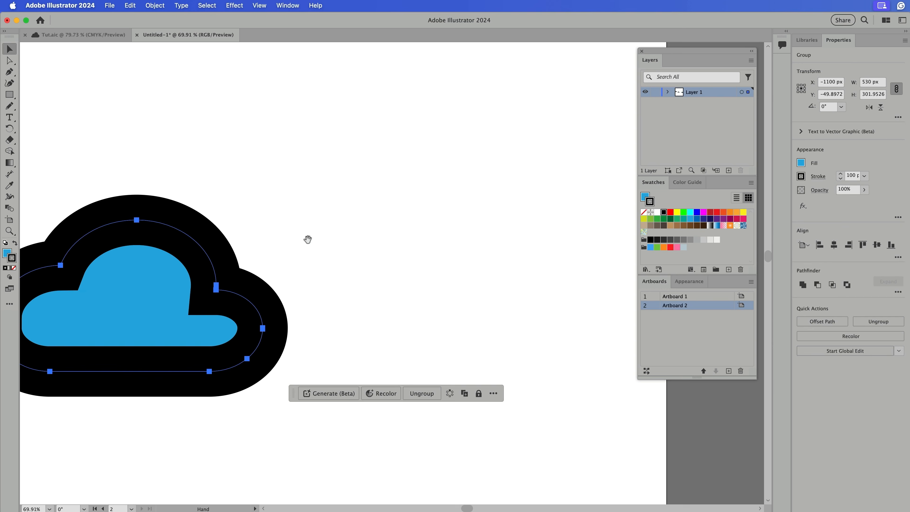
click(360, 241)
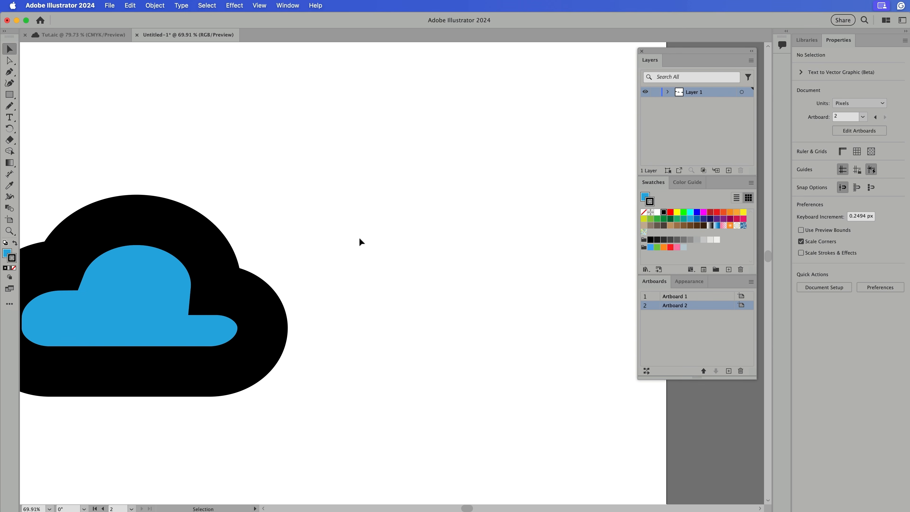
Draw a vertical line segment about 584 px long in the empty space beside the cloud
click(9, 95)
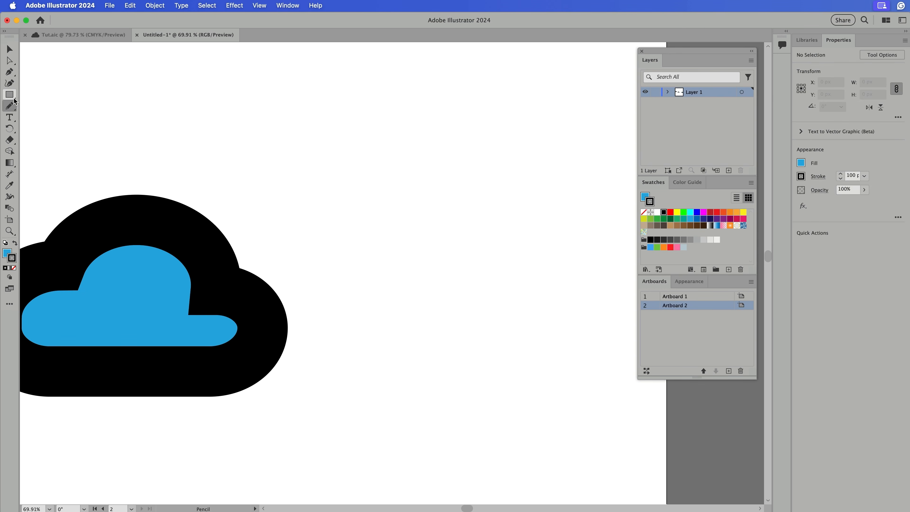
click(57, 140)
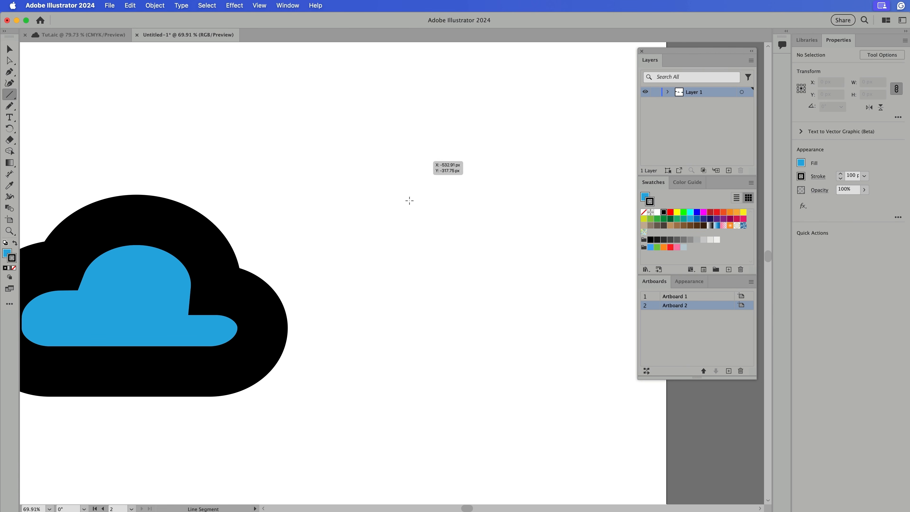
mouse_move(414, 161)
mouse_down()
mouse_move(403, 437)
mouse_move(414, 455)
mouse_up()
drag(470, 360, 452, 338)
key(v)
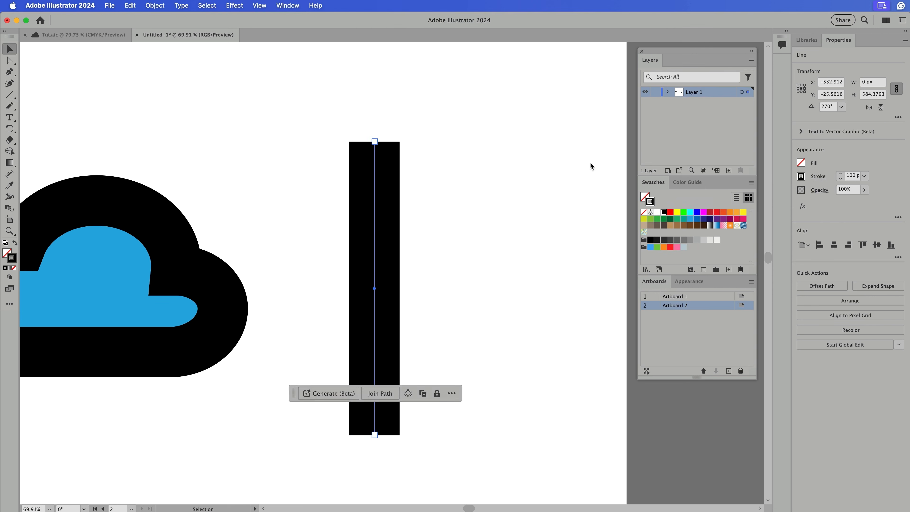
key(n)
drag(220, 158, 487, 118)
mouse_move(521, 237)
mouse_down()
mouse_move(530, 279)
mouse_move(427, 405)
mouse_up()
key(super+z)
key(super+z)
key(super+z)
key(super+z)
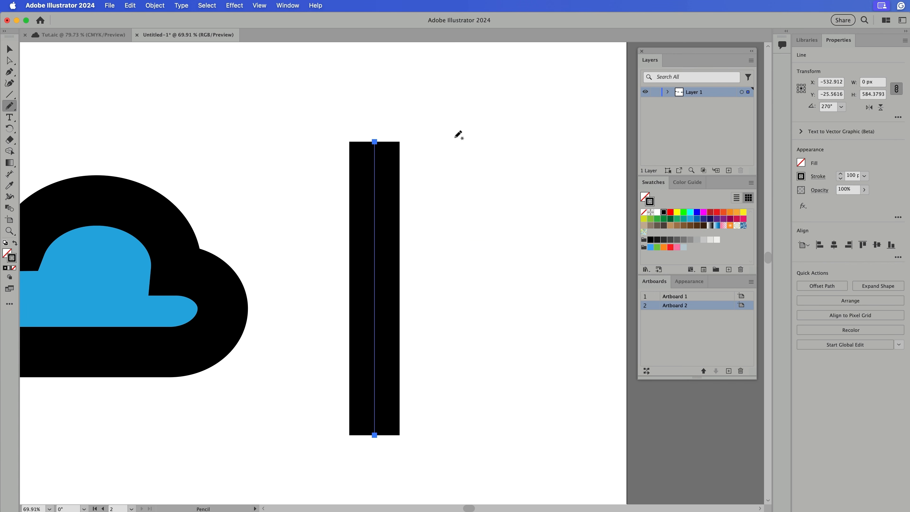
key(v)
Set the vertical line's stroke weight to 40 pt
click(817, 177)
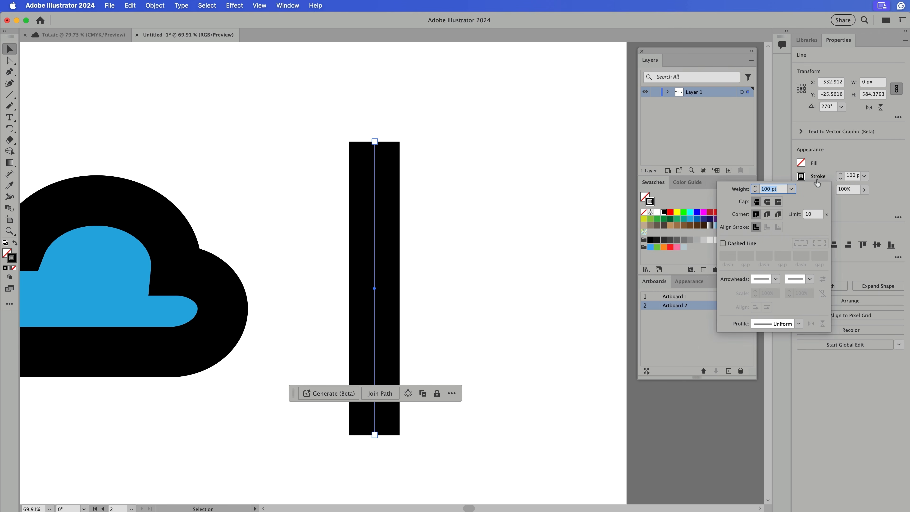
click(790, 189)
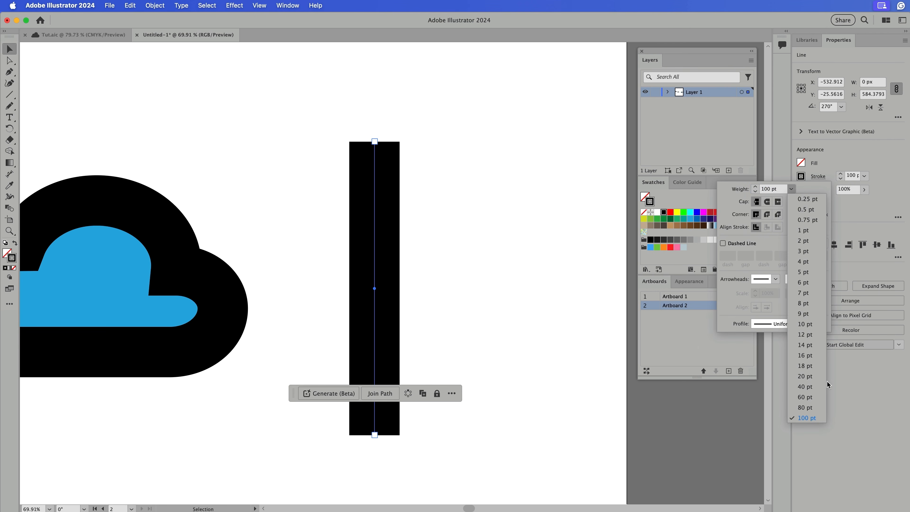
click(805, 386)
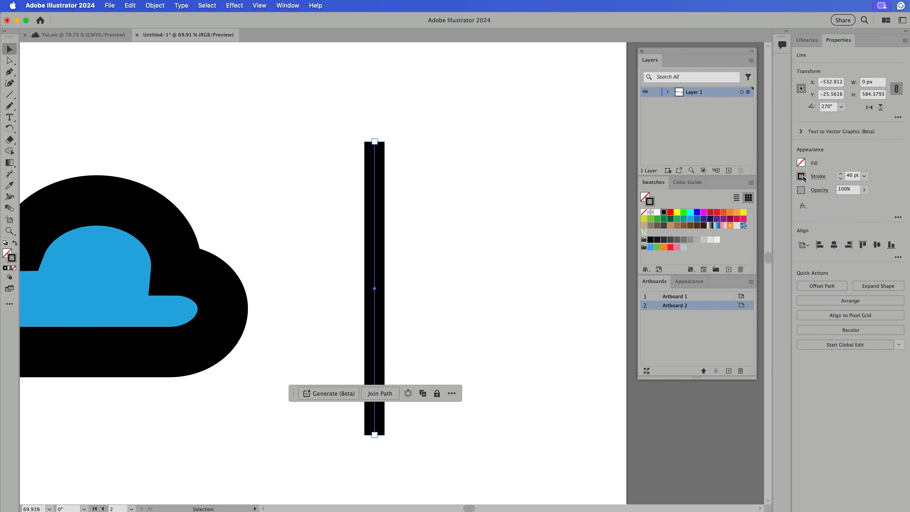
Try other cap styles on the line, comparing it with a projecting-cap duplicate beside it, and delete the duplicate
click(822, 177)
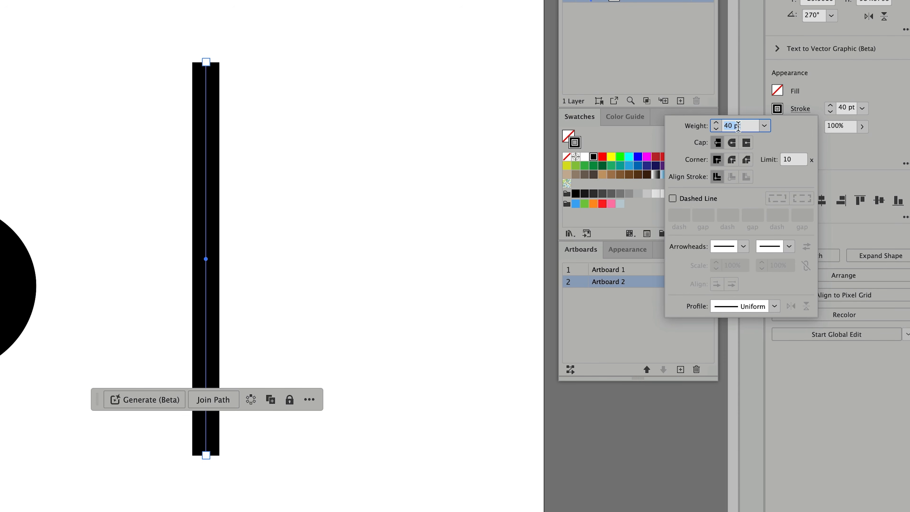
click(731, 143)
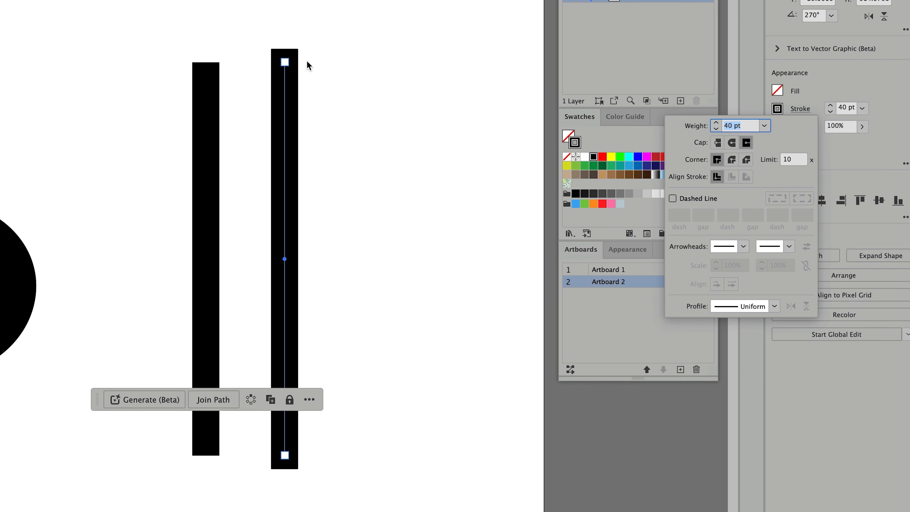
click(101, 31)
drag(317, 85, 190, 111)
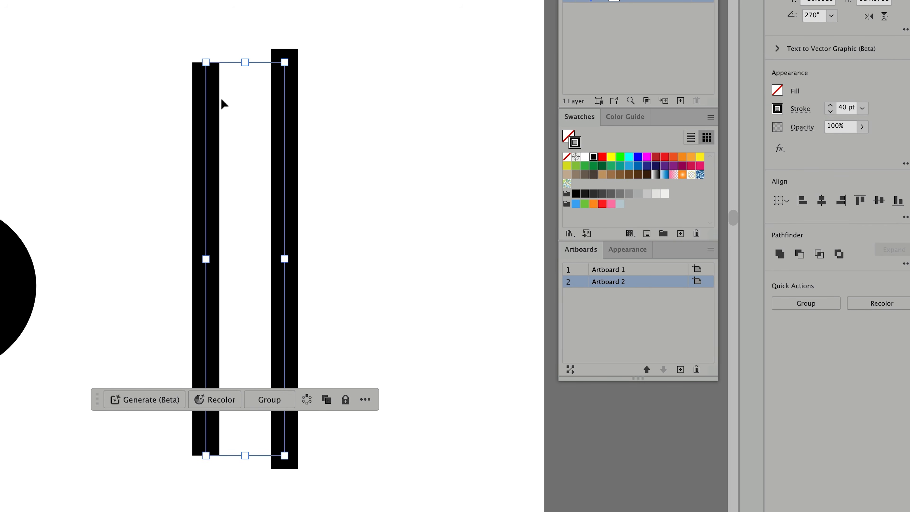
click(284, 62)
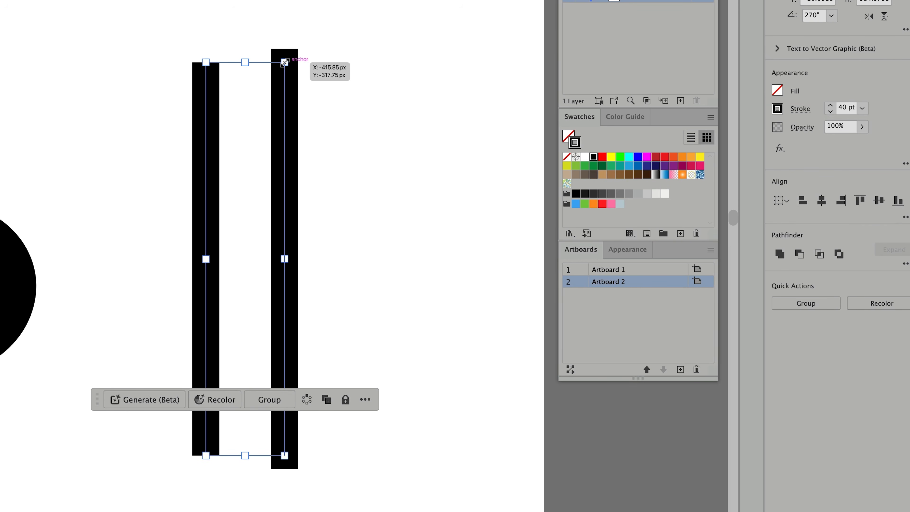
click(280, 446)
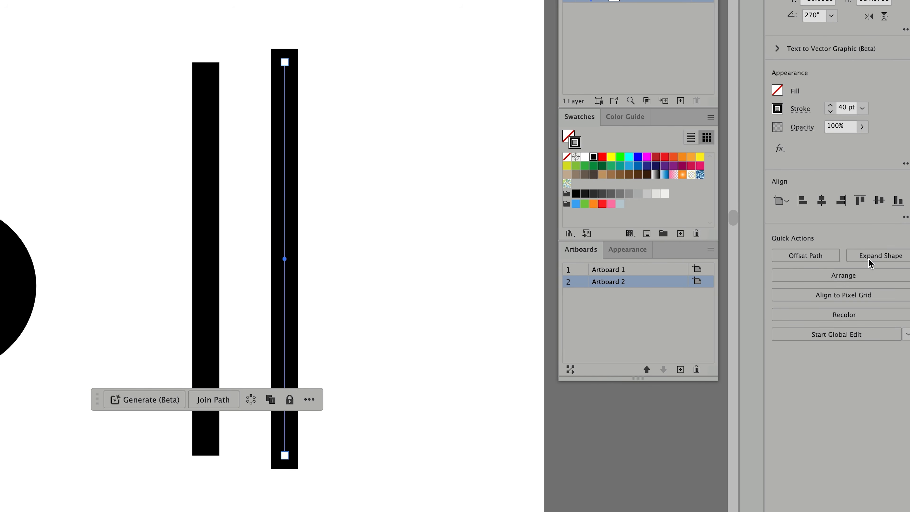
click(806, 107)
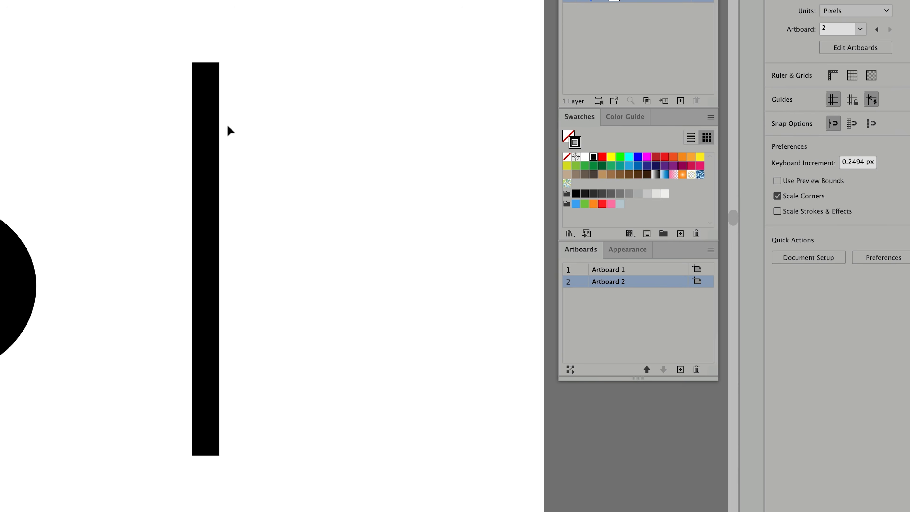
Give the vertical line's stroke a round cap
click(214, 124)
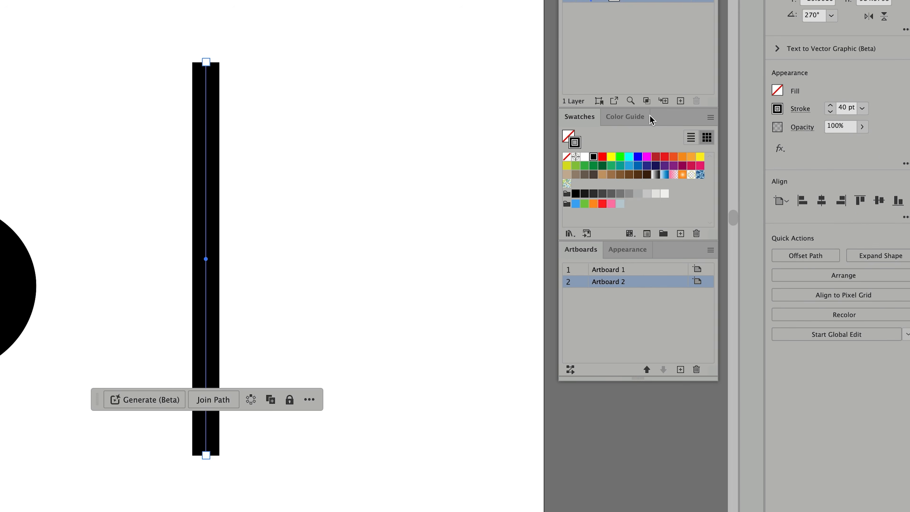
click(801, 108)
click(731, 143)
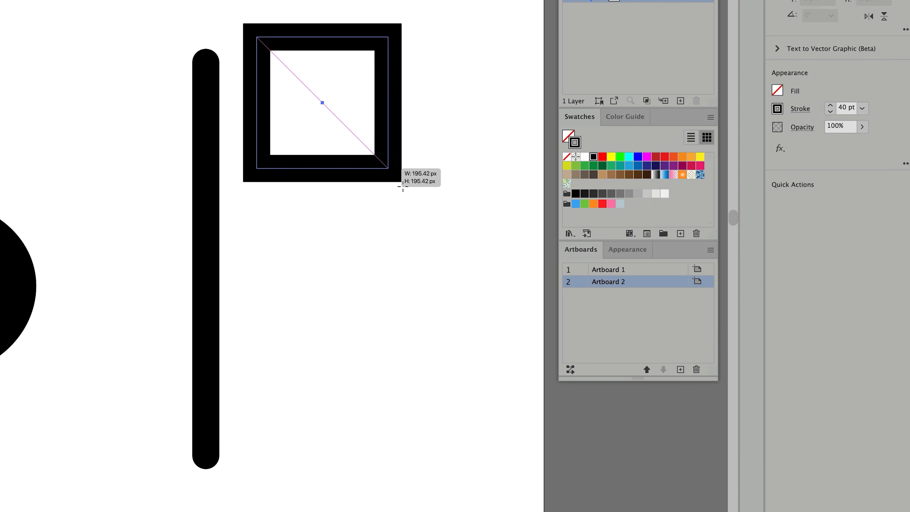
Draw a square about 266 px wide beside the vertical line, with a 40 pt black stroke and no fill
drag(386, 166, 435, 215)
drag(376, 222, 411, 299)
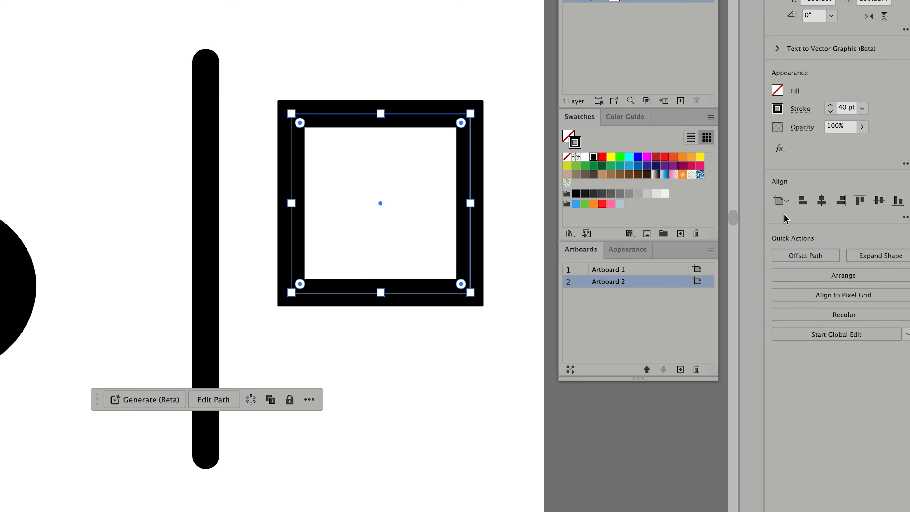
Try a round cap and a round corner join on the square's stroke
click(800, 109)
click(730, 144)
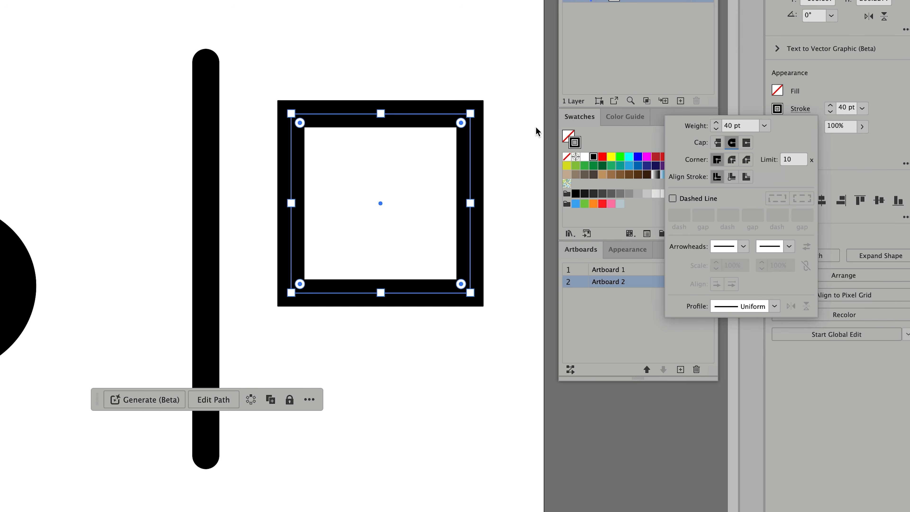
click(731, 166)
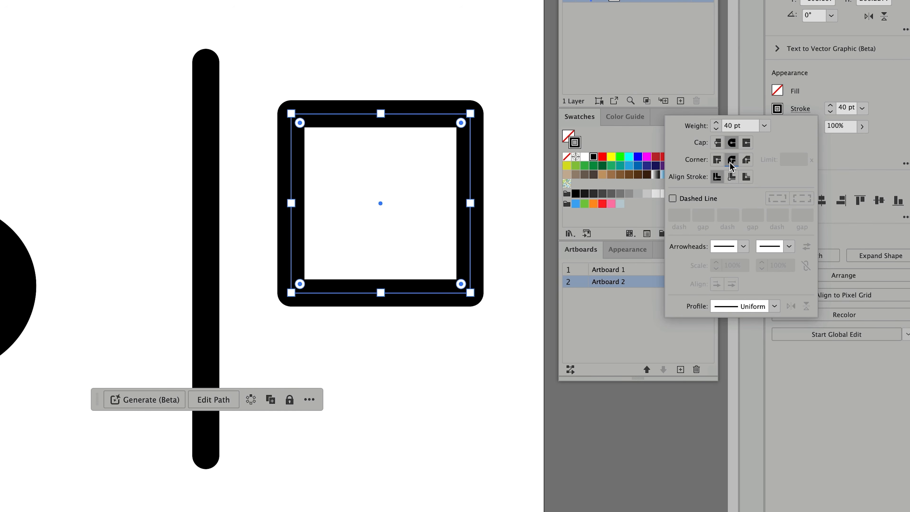
click(516, 65)
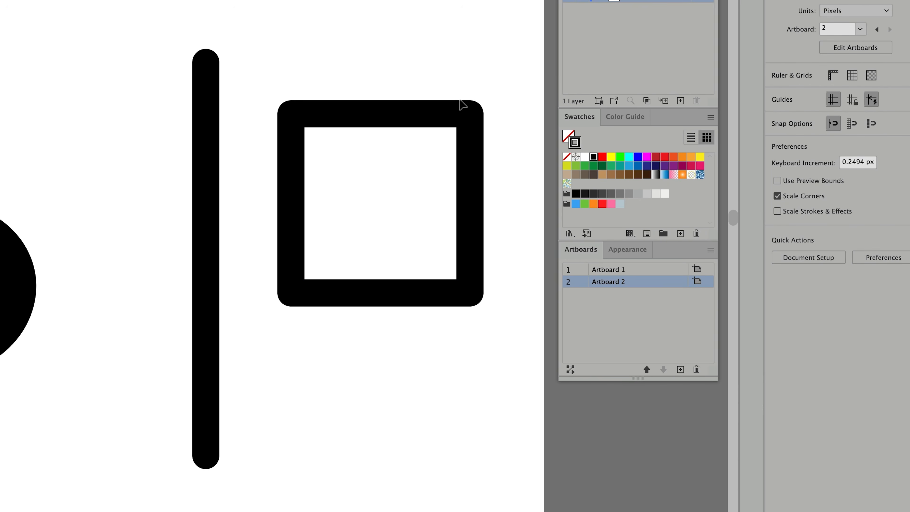
Inspect the square's inner and outer corners up close and try a bevel corner join on its stroke
click(472, 135)
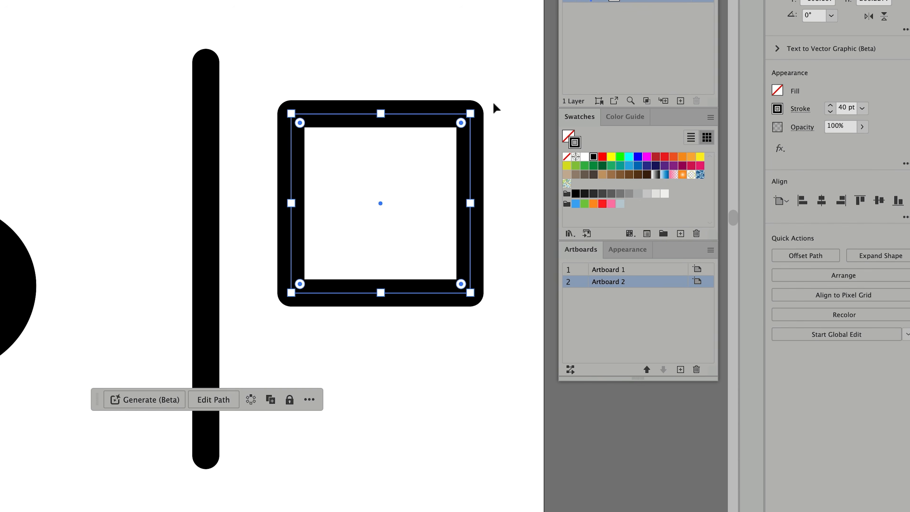
scroll(496, 105, up, 3)
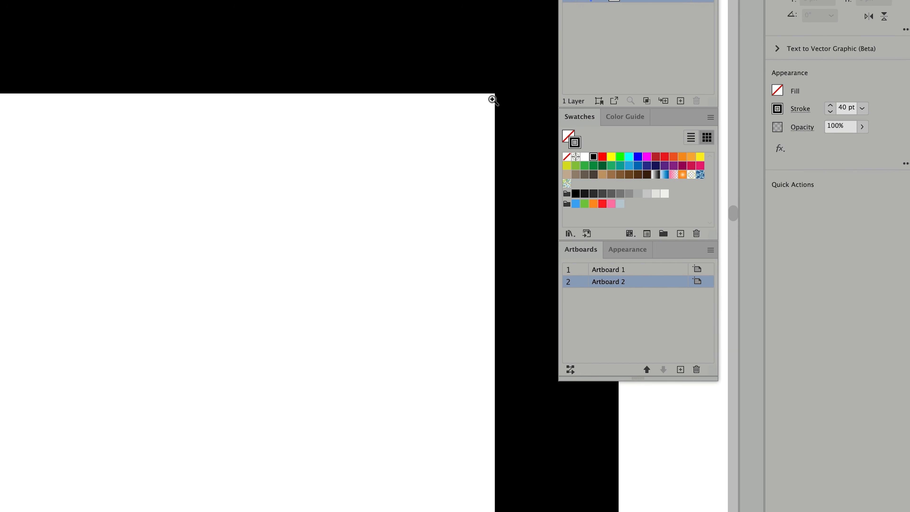
drag(495, 101, 341, 177)
scroll(467, 92, down, 3)
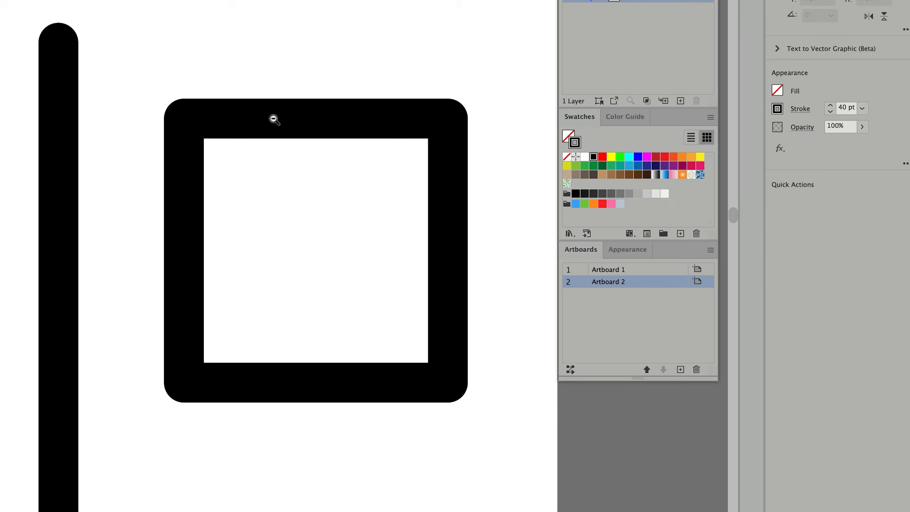
click(798, 109)
click(746, 161)
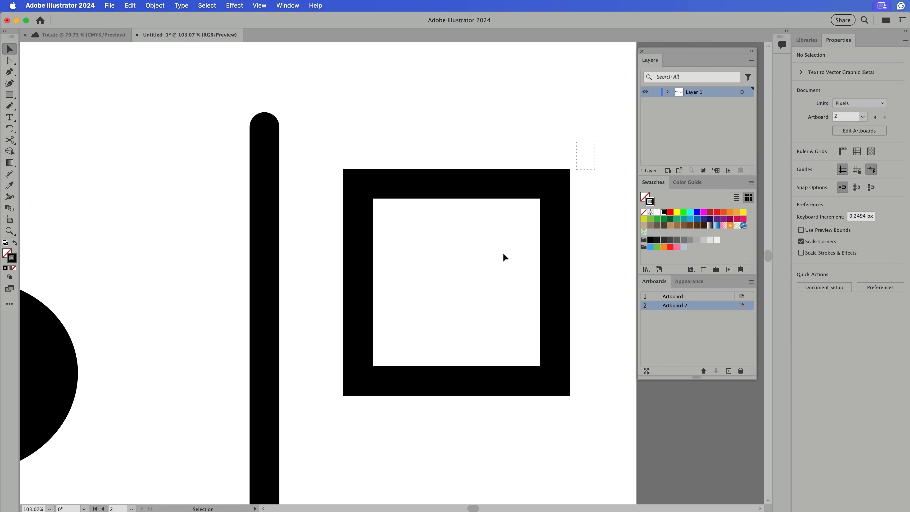
Examine where the square's path runs within its stroke, comparing the Outline and Preview views
drag(504, 257, 362, 445)
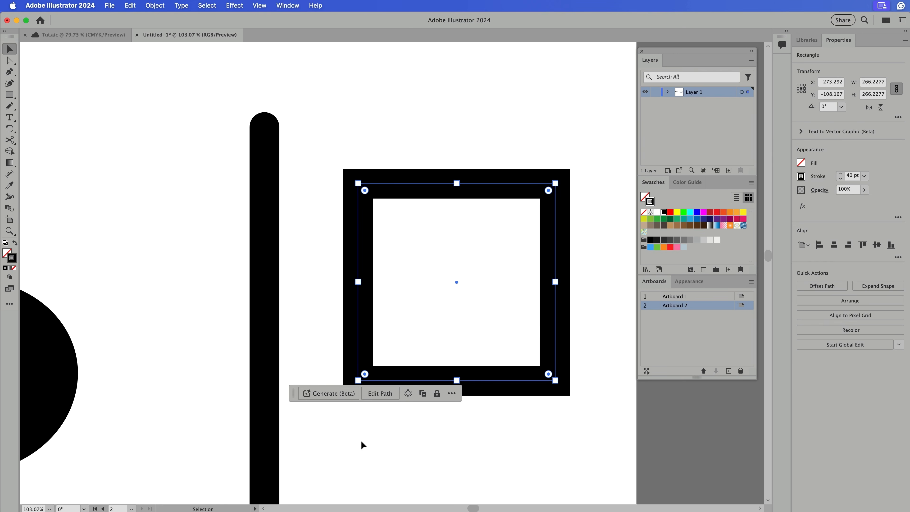
key(z)
drag(514, 176, 548, 186)
key(v)
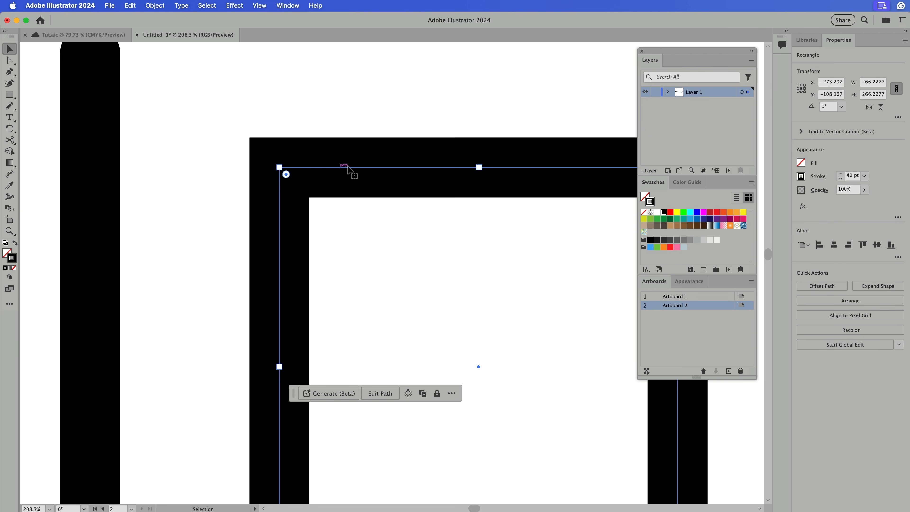
key(super+y)
key(super+y)
key(super+y)
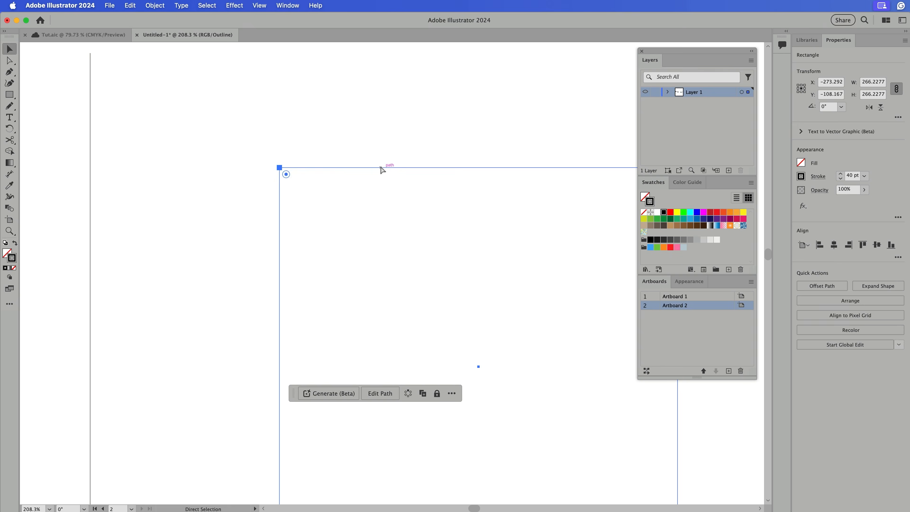
key(super+y)
key(space)
key(z)
drag(533, 218, 415, 215)
key(v)
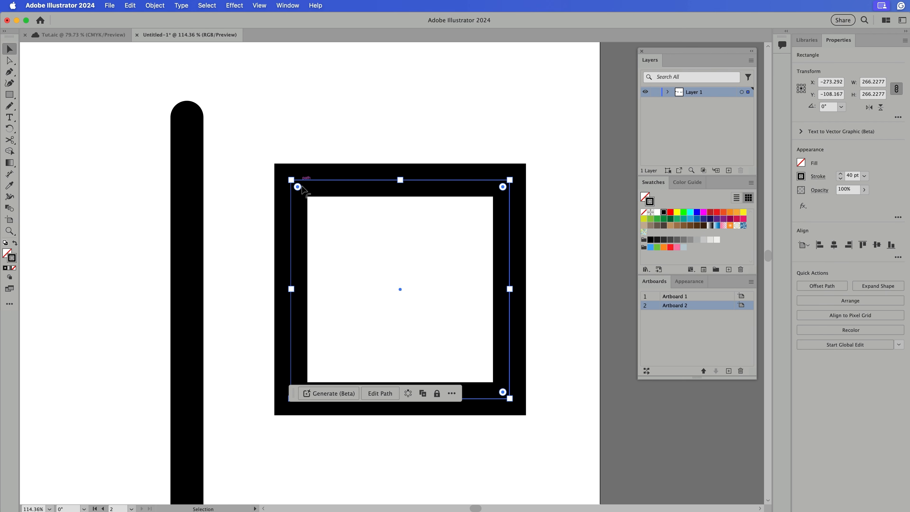
Try aligning the square's stroke to the outside and to the inside, and set it back to center
click(818, 176)
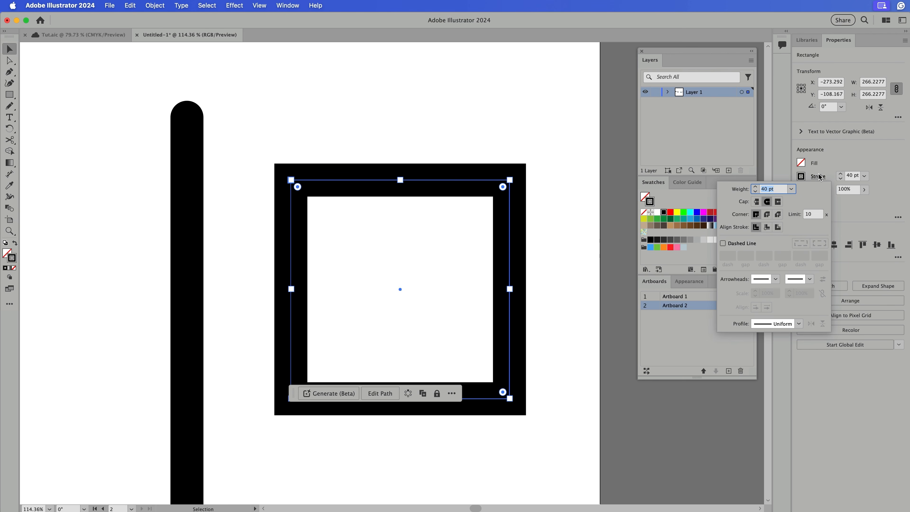
click(777, 227)
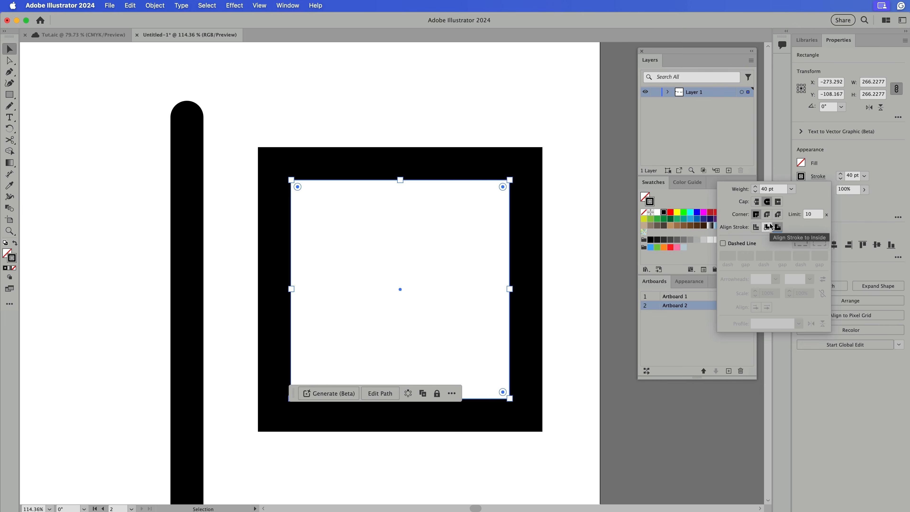
click(768, 227)
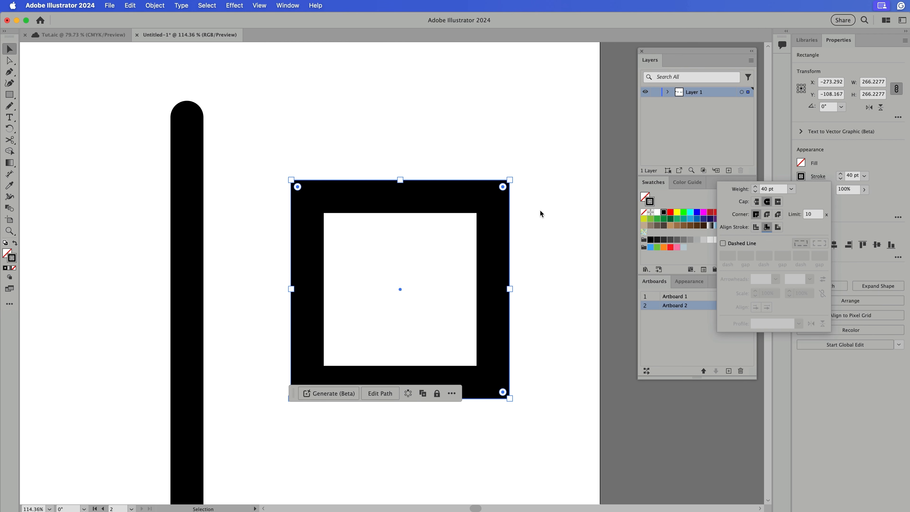
click(756, 227)
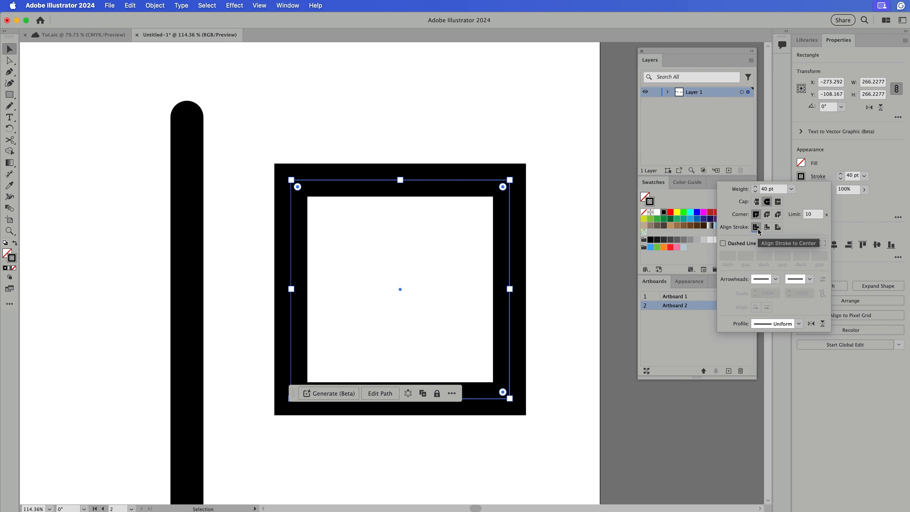
click(818, 177)
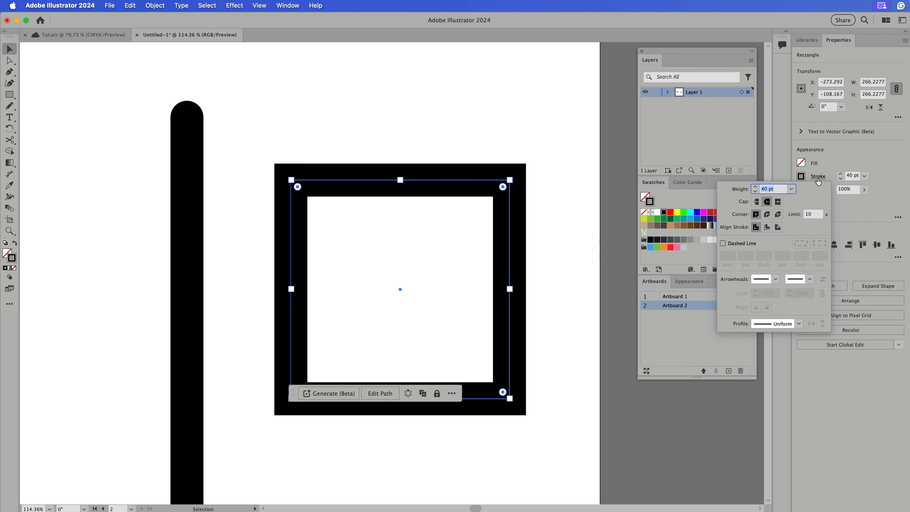
Try a dashed line on the square's stroke, testing a 20 pt first gap before setting it to 12 pt
click(734, 245)
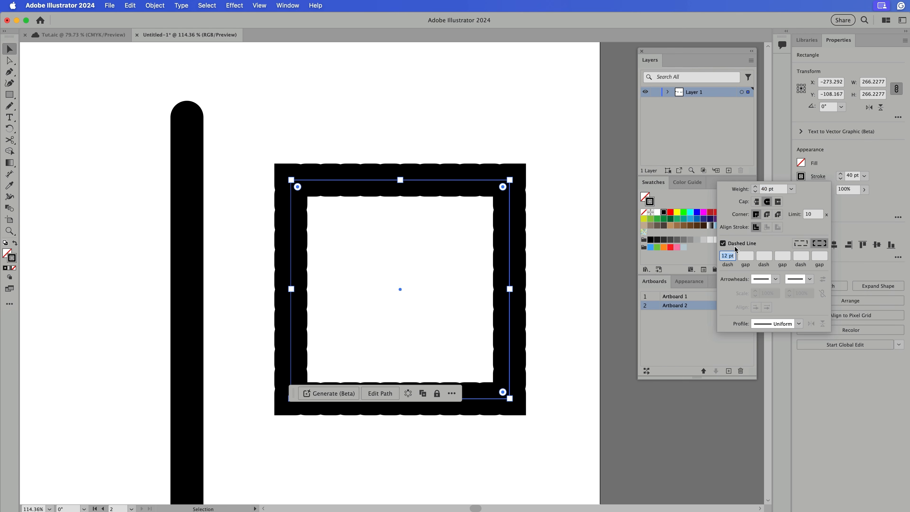
click(743, 256)
text(30)
key(Return)
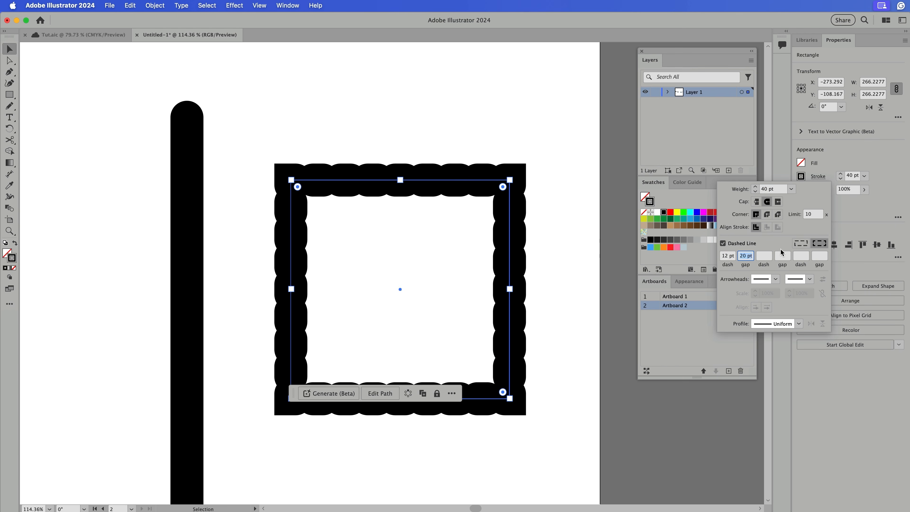
text(12)
key(Tab)
Set the second dash of the square's stroke to 20 pt and lengthen it to 120 pt
text(40)
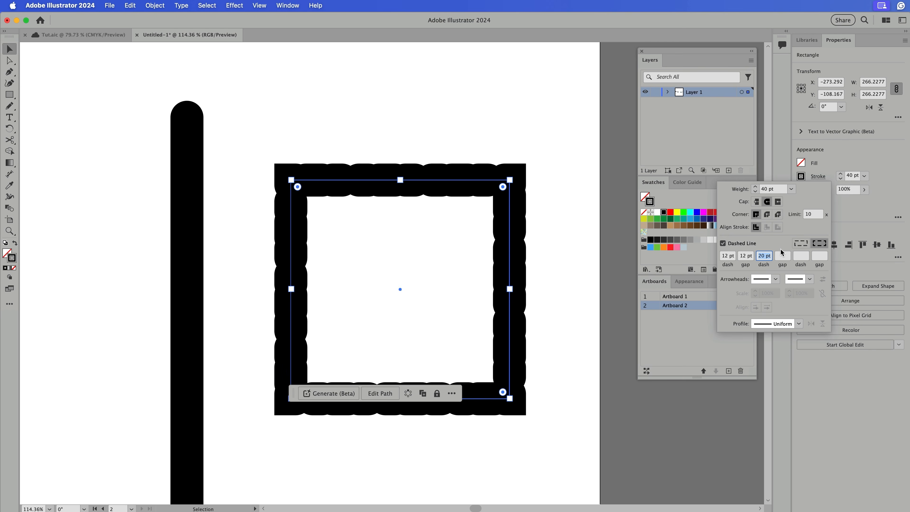
key(Return)
key(shift+Up)
key(shift+Up)
key(shift+Up)
key(shift+Up)
key(shift+Up)
key(shift+Up)
key(shift+Up)
key(shift+Up)
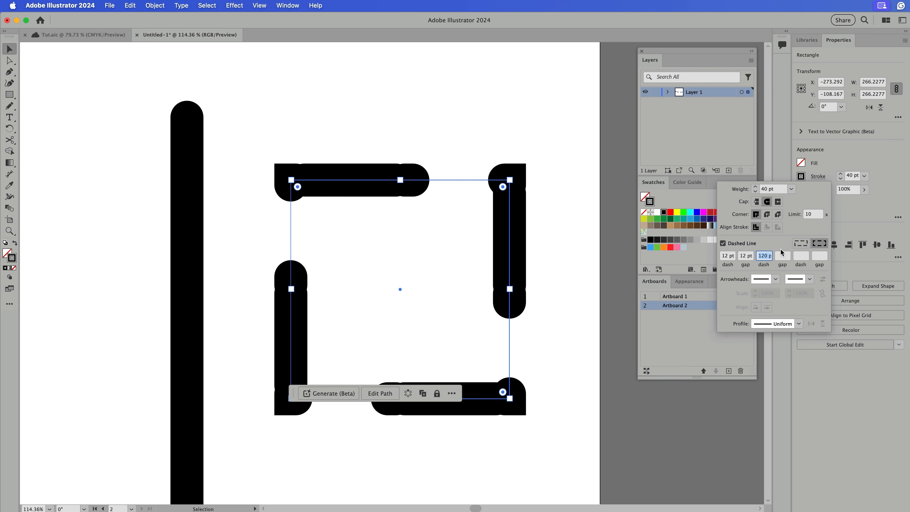
Undo the last dash length increases and turn off the dashed line on the square's stroke
click(536, 120)
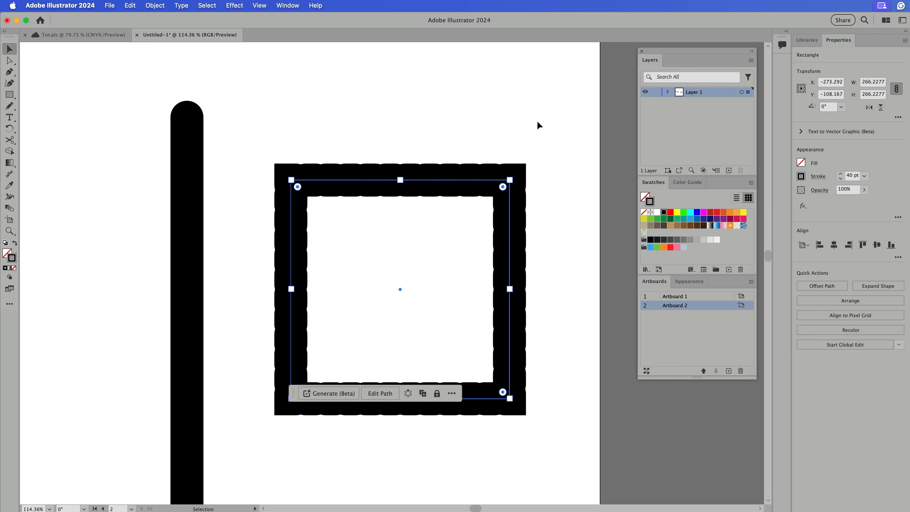
click(591, 167)
key(super+z)
key(super+z)
key(super+z)
key(super+z)
key(super+z)
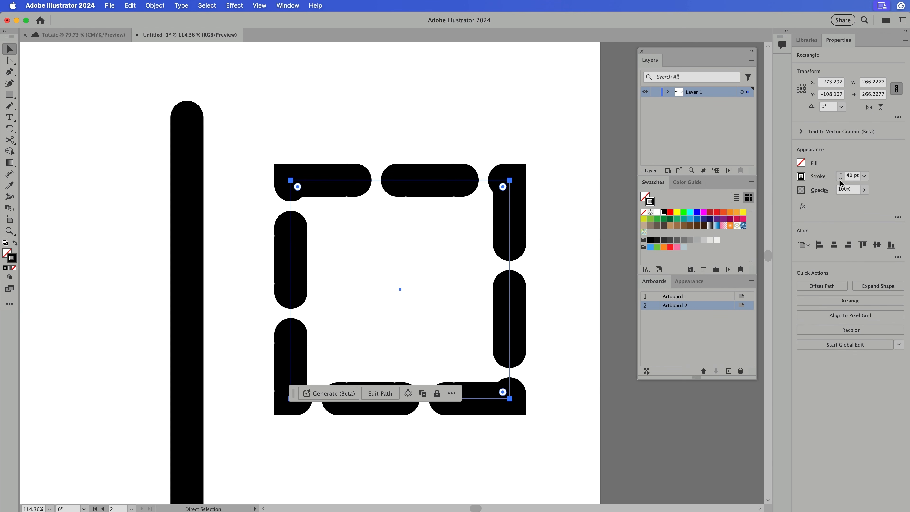
click(818, 177)
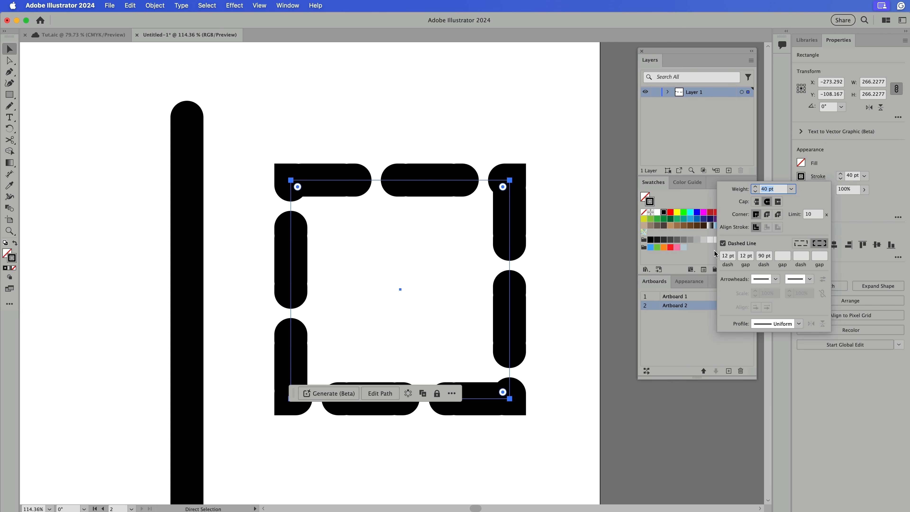
click(722, 243)
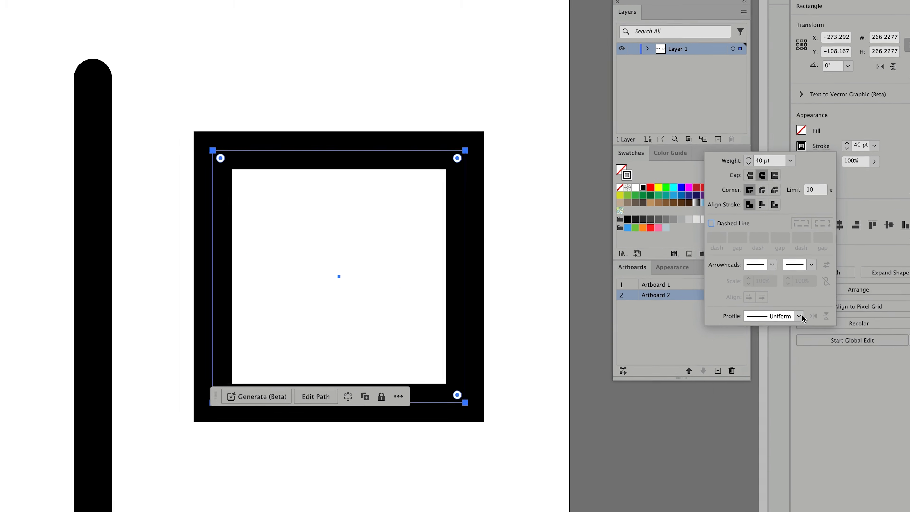
Try the lens-shaped and the double-bulge width profiles on the square's stroke, flipping the second one along the path
click(799, 324)
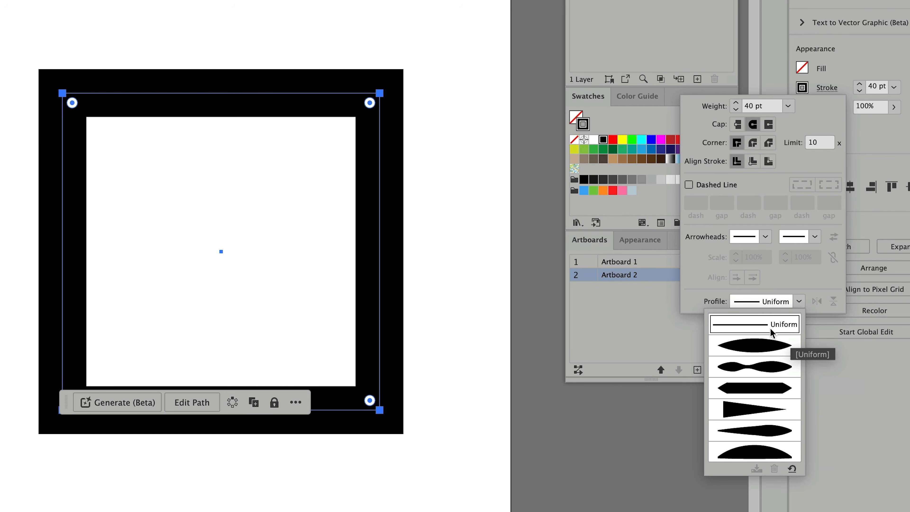
click(761, 345)
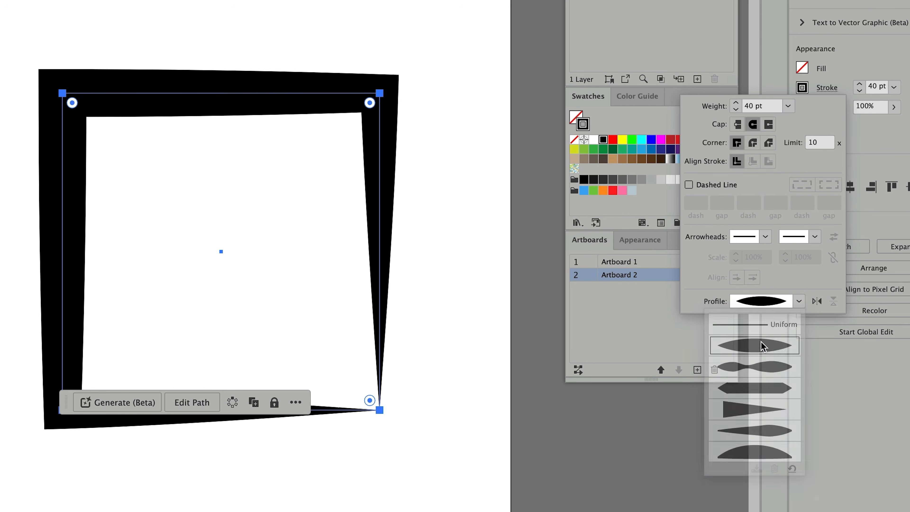
click(799, 301)
click(768, 373)
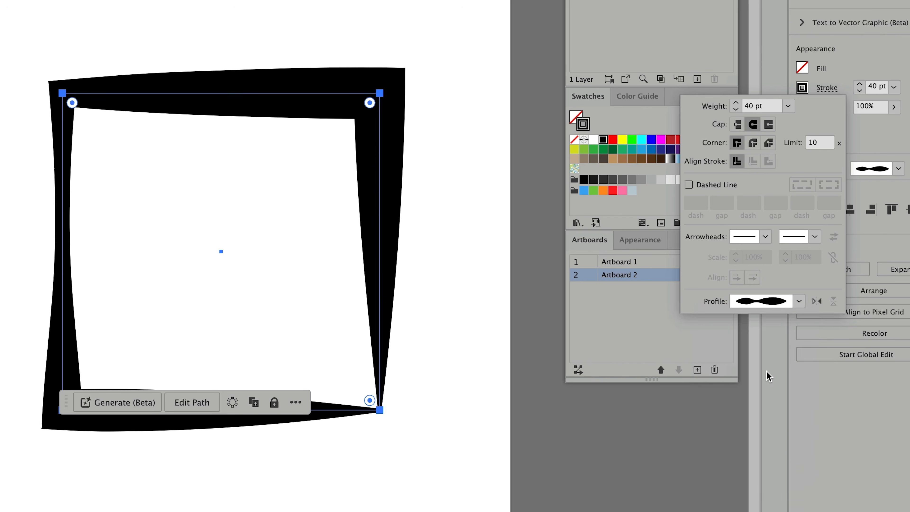
click(798, 301)
click(818, 301)
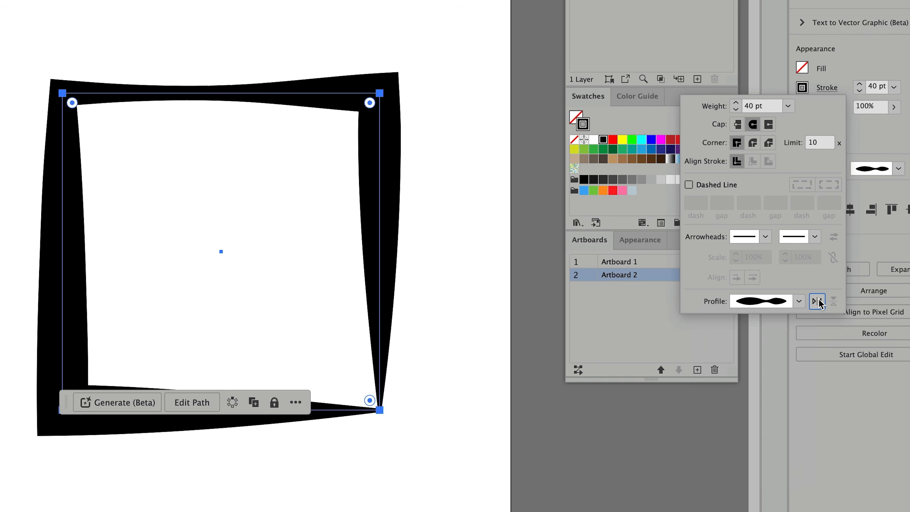
click(817, 301)
click(817, 302)
Apply the width profile with short tapered ends to the square's stroke and deselect the square
click(799, 301)
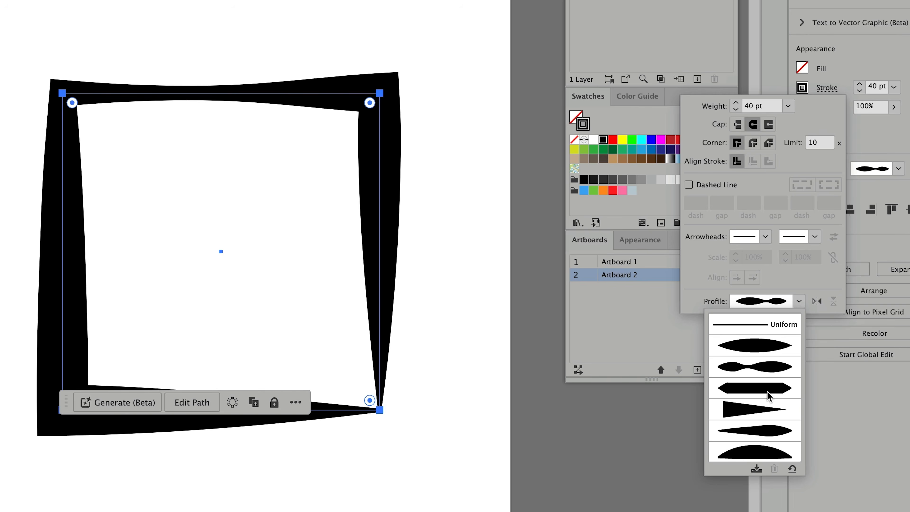
click(768, 394)
click(478, 333)
click(459, 342)
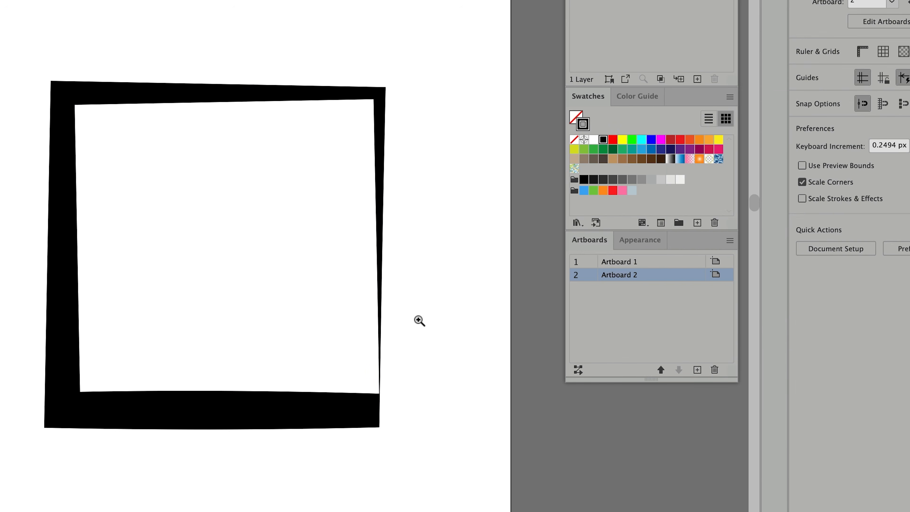
drag(418, 320, 382, 297)
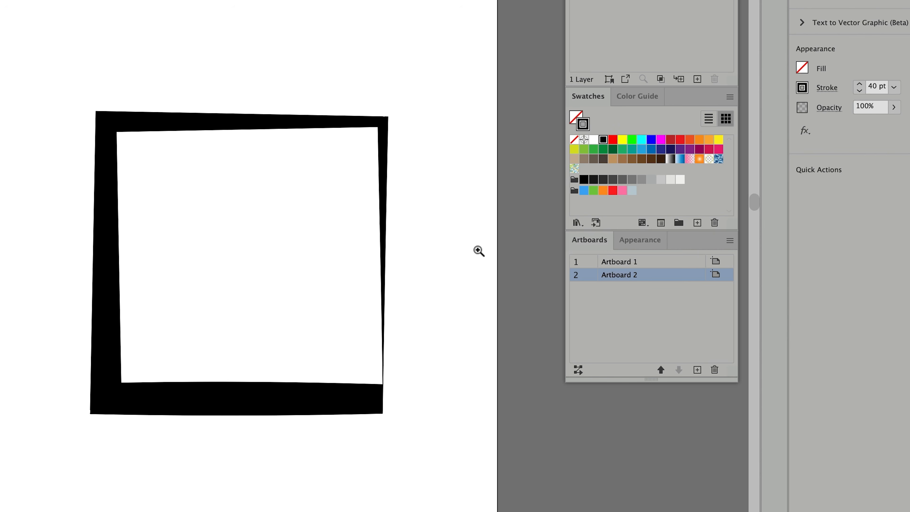
Select the blue cloud and compare its stroke alignments, finishing with the stroke aligned to the outside
key(v)
click(105, 153)
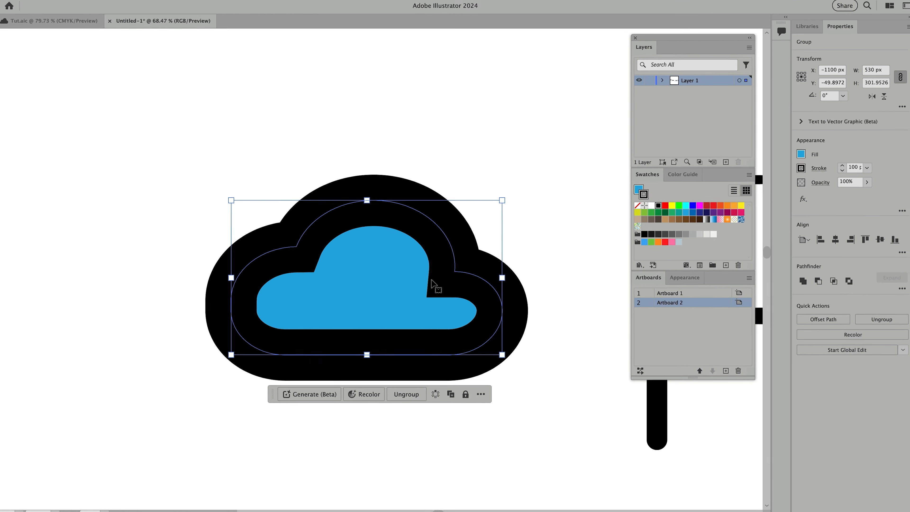
click(817, 177)
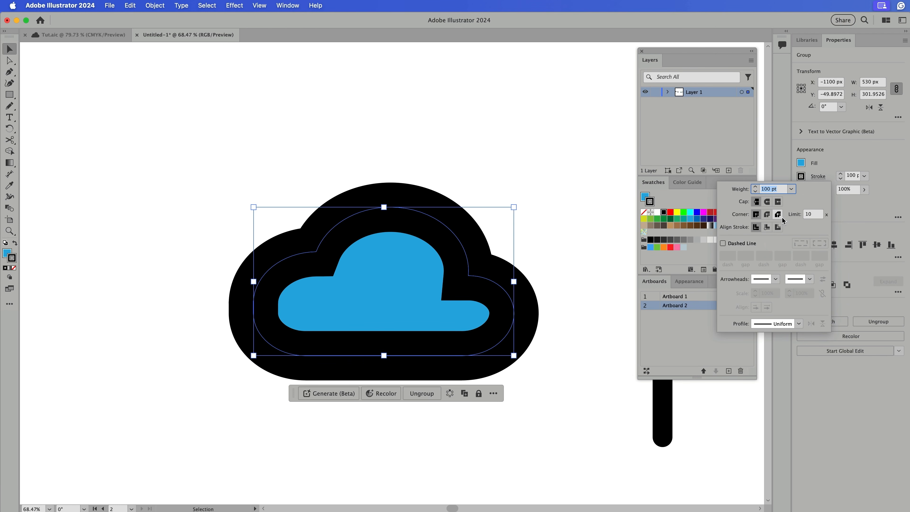
click(777, 227)
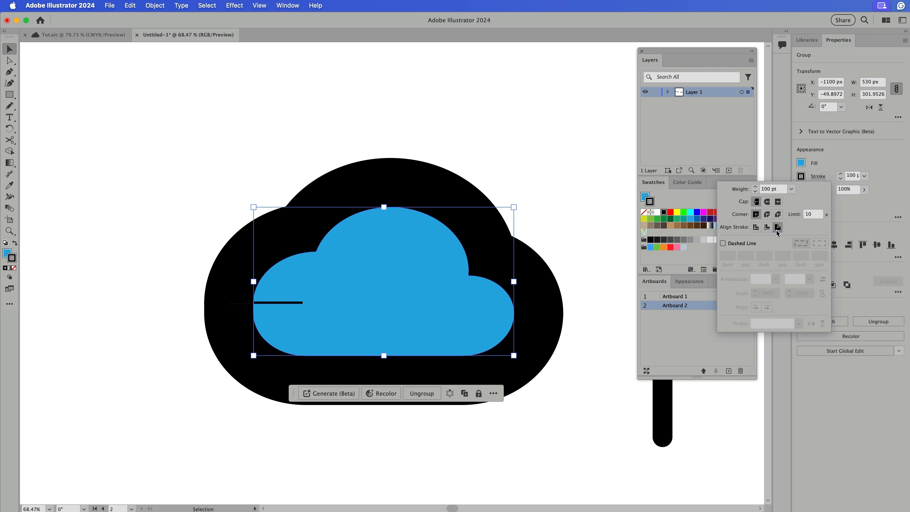
click(756, 227)
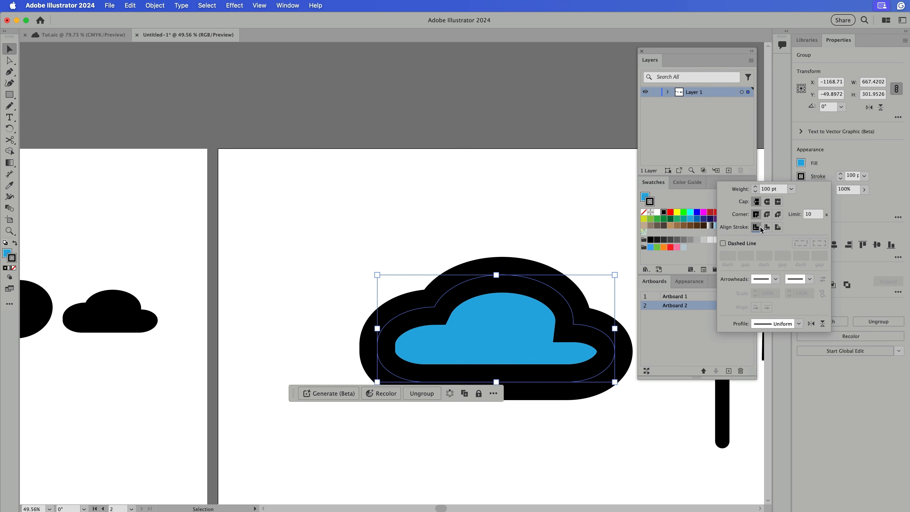
click(766, 227)
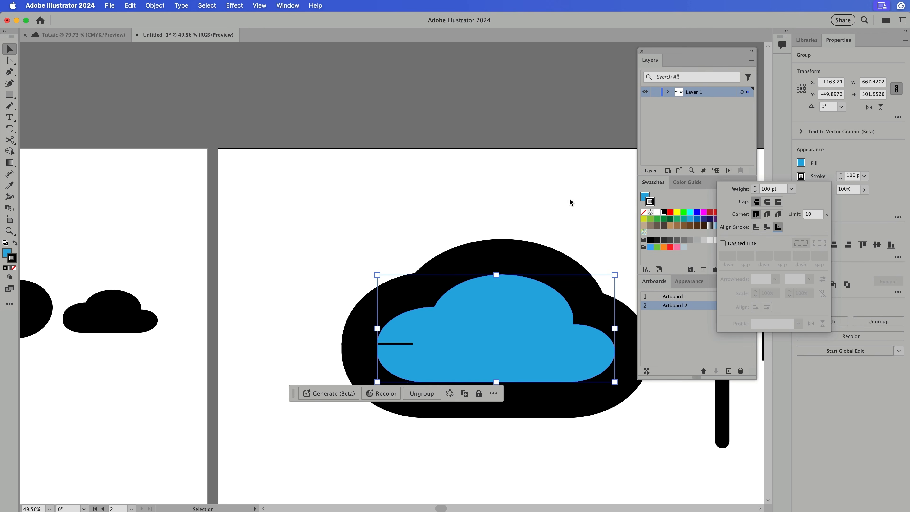
Try a 30 pt stroke on the cloud, then set its stroke weight to 50 pt and deselect it
scroll(571, 199, right, 6)
scroll(571, 199, down, 2)
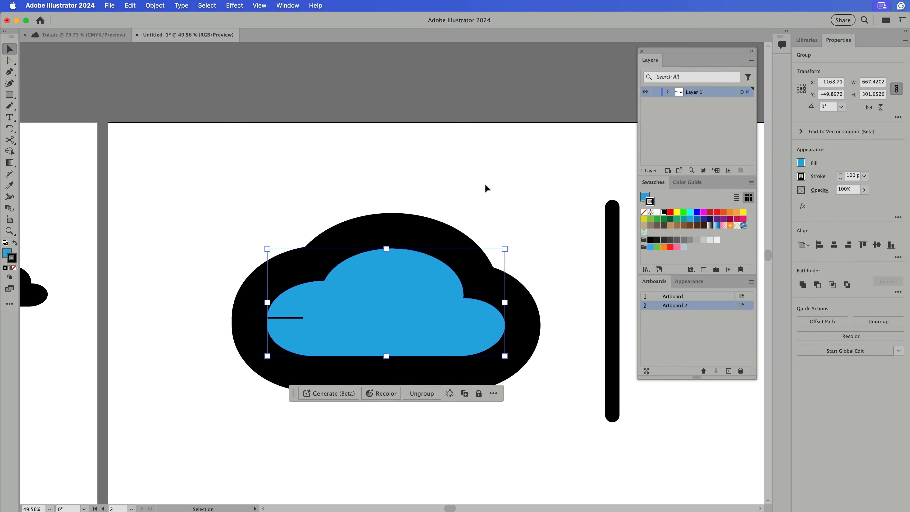
click(855, 176)
key(shift+Down)
key(shift+Down)
key(shift+Down)
key(shift+Down)
key(shift+Down)
key(shift+Down)
key(shift+Down)
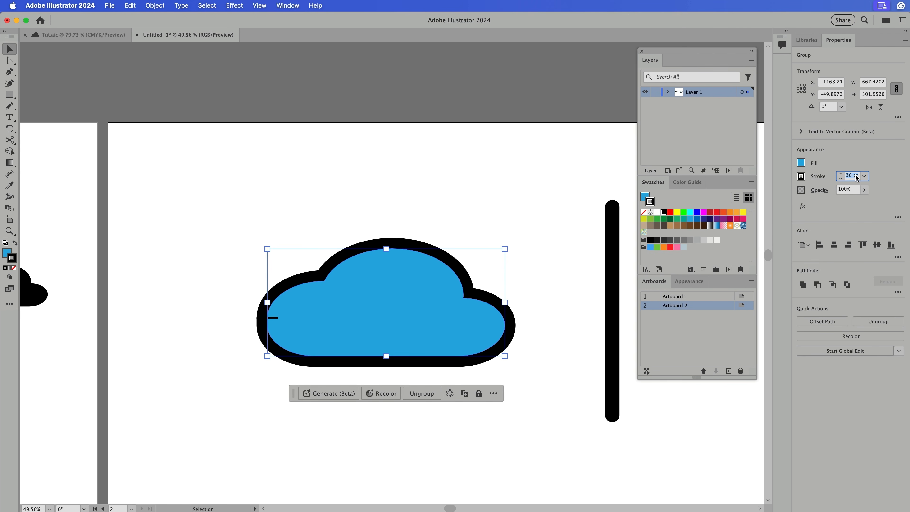
key(shift+Up)
key(shift+Up)
click(562, 142)
Remove the stray path segment at the cloud's left edge in Outline view and return to Preview
key(z)
key(super+y)
drag(265, 318, 456, 288)
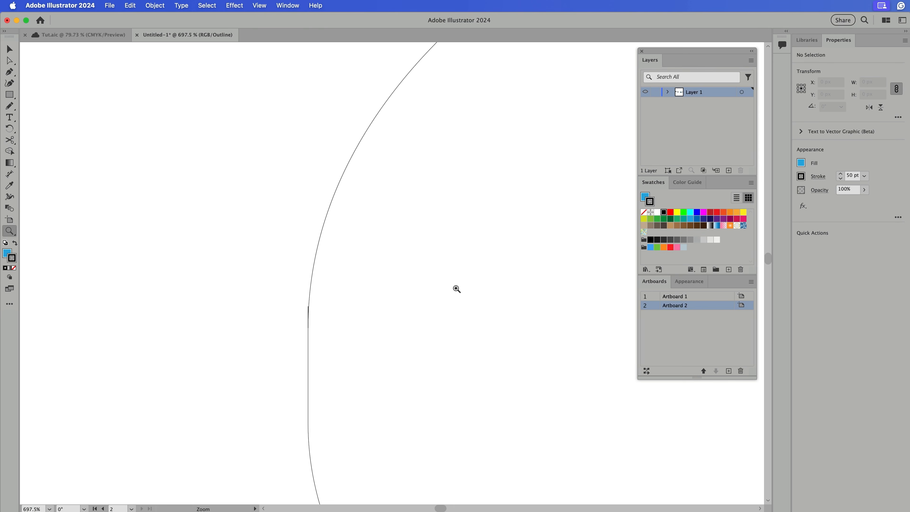
key(a)
drag(357, 296, 259, 343)
key(z)
drag(285, 294, 520, 289)
drag(446, 354, 571, 293)
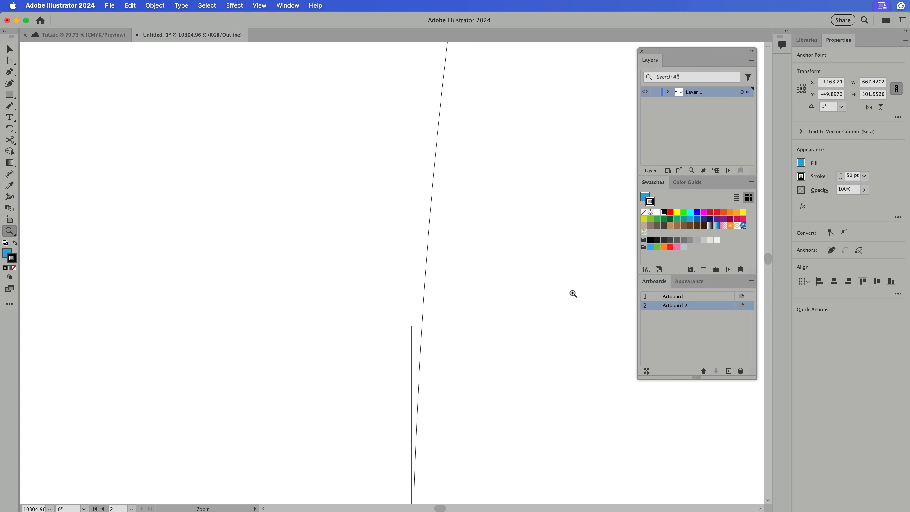
key(space)
drag(487, 342, 484, 249)
key(a)
click(391, 216)
drag(392, 217, 183, 237)
key(z)
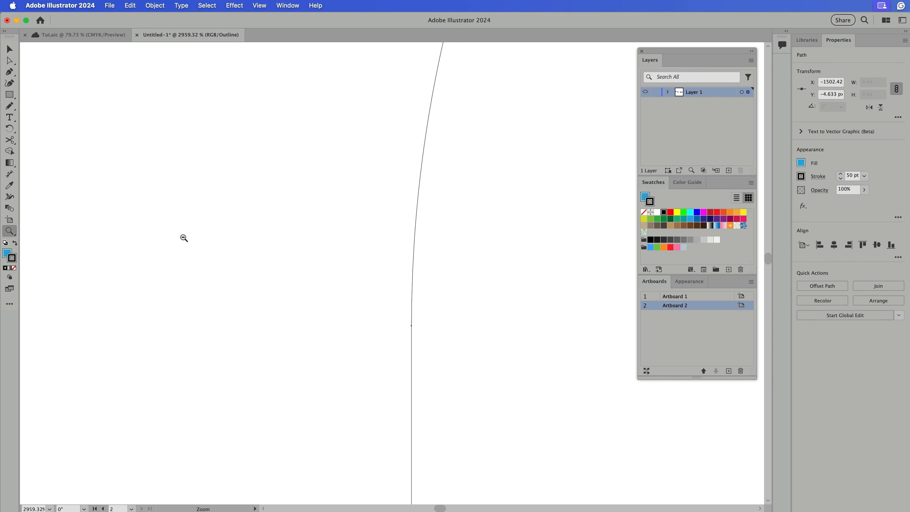
click(425, 331)
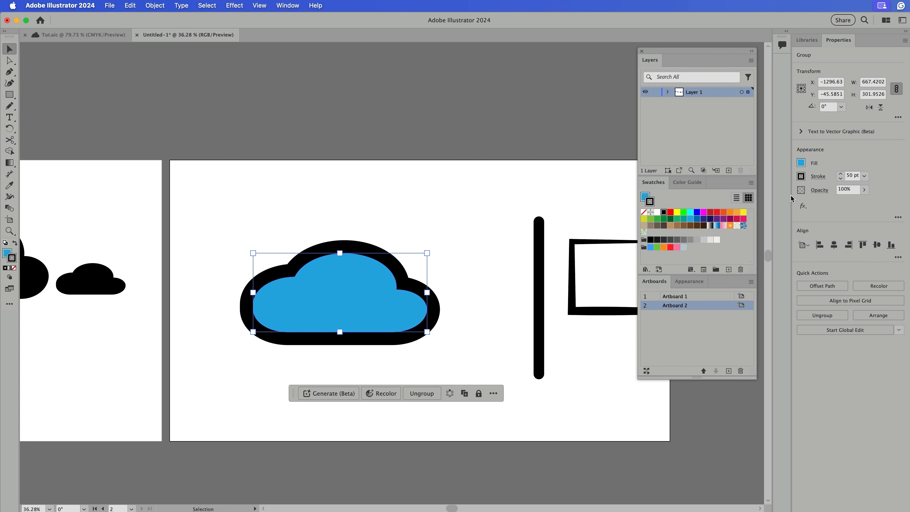
Set the cloud's stroke weight to 100 pt and deselect the cloud
click(864, 176)
click(874, 407)
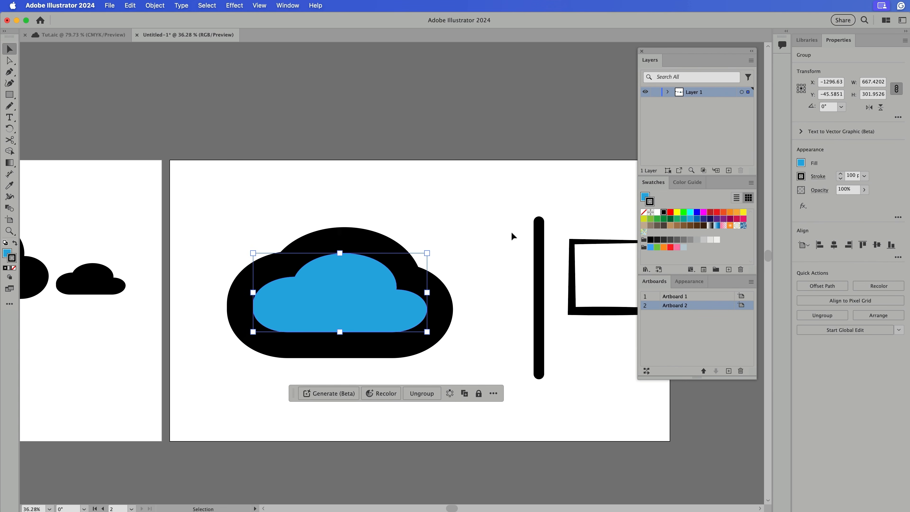
click(506, 230)
click(323, 321)
click(343, 457)
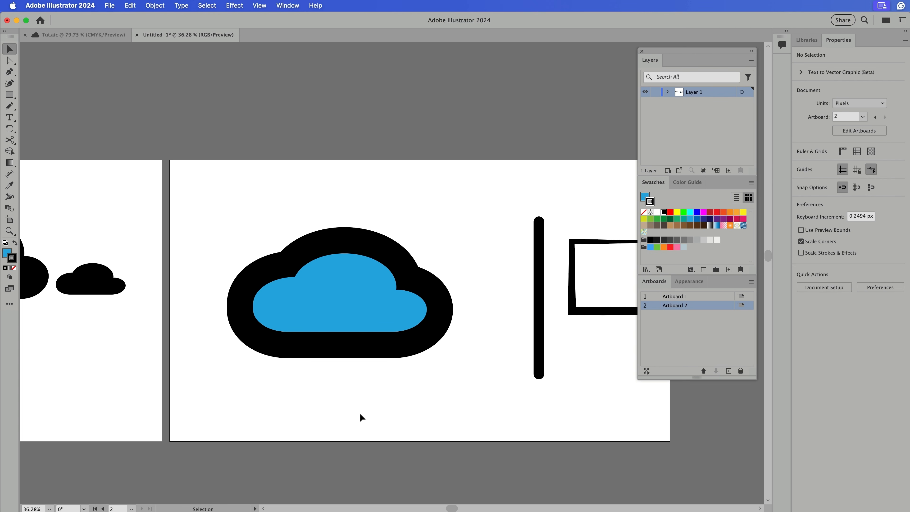
Reselect the cloud, reduce its stroke weight to 60 pt, raise it to 70 pt and deselect it
click(401, 290)
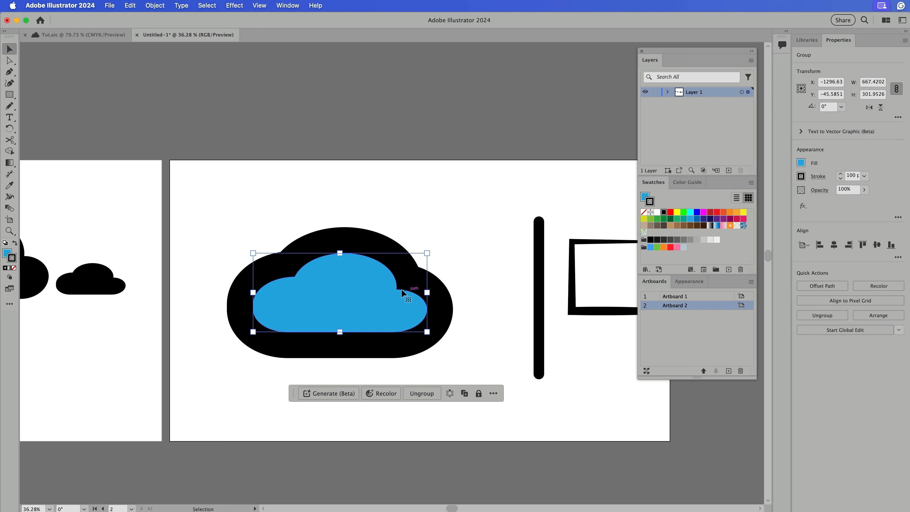
click(464, 338)
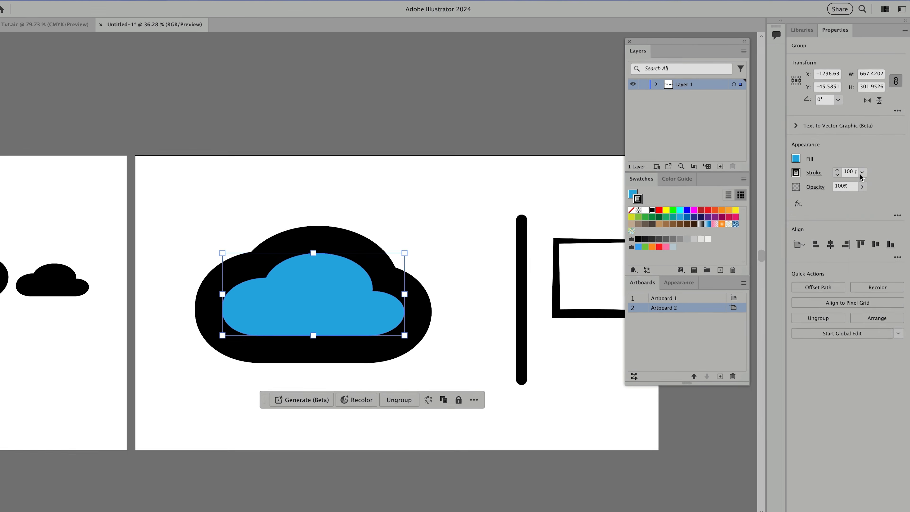
click(862, 177)
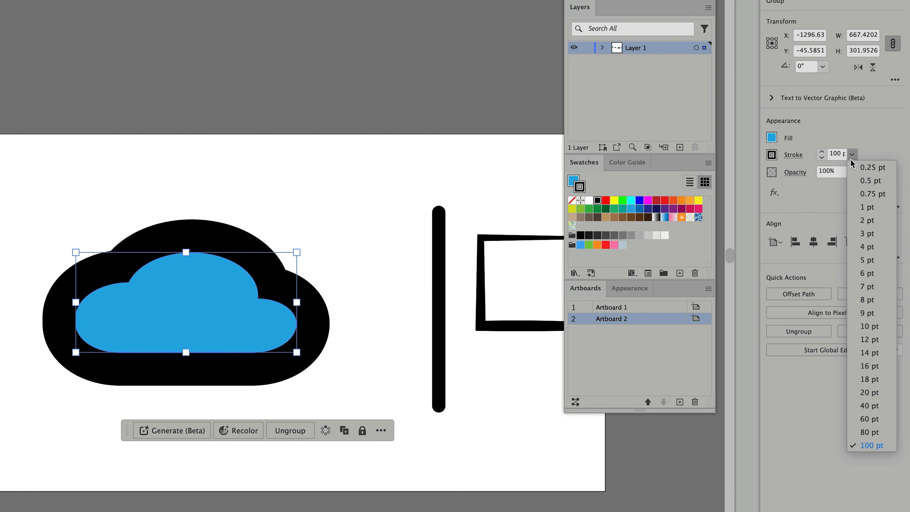
click(874, 419)
click(86, 443)
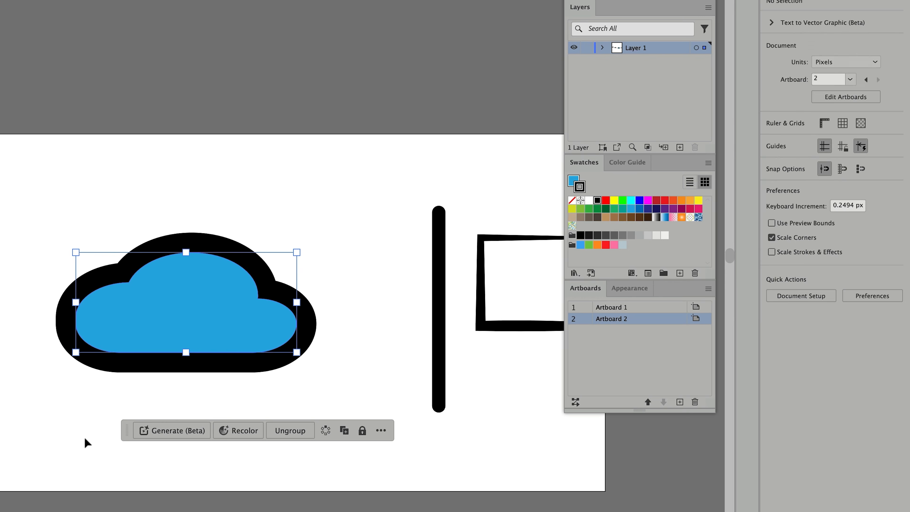
mouse_move(95, 416)
mouse_down()
mouse_move(99, 396)
mouse_move(283, 209)
mouse_up()
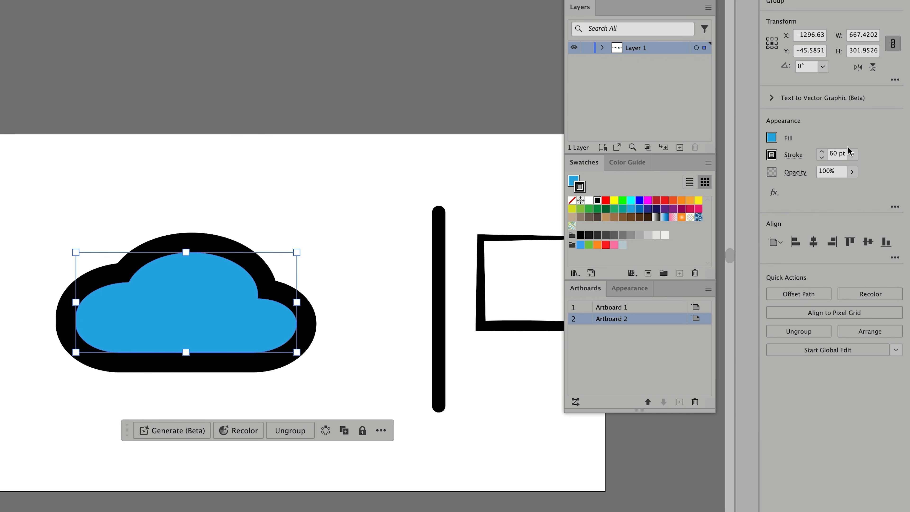
click(842, 152)
key(shift+Up)
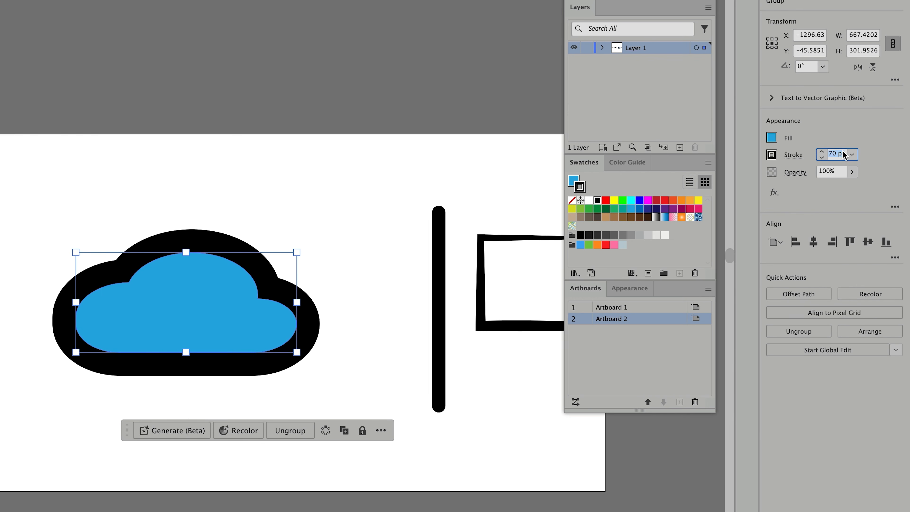
click(322, 135)
drag(329, 130, 136, 389)
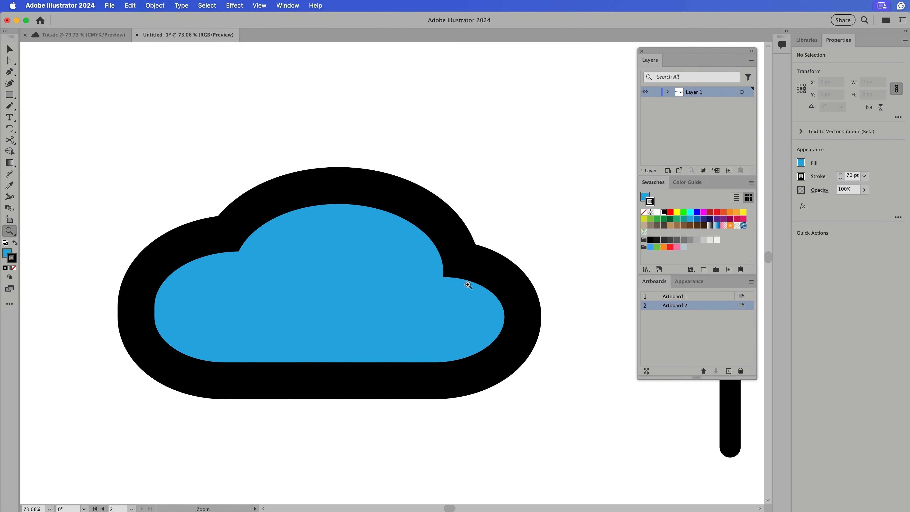
Draw a flat ellipse in the upper part of the cloud and give it a white fill with no stroke
key(l)
drag(323, 235, 427, 257)
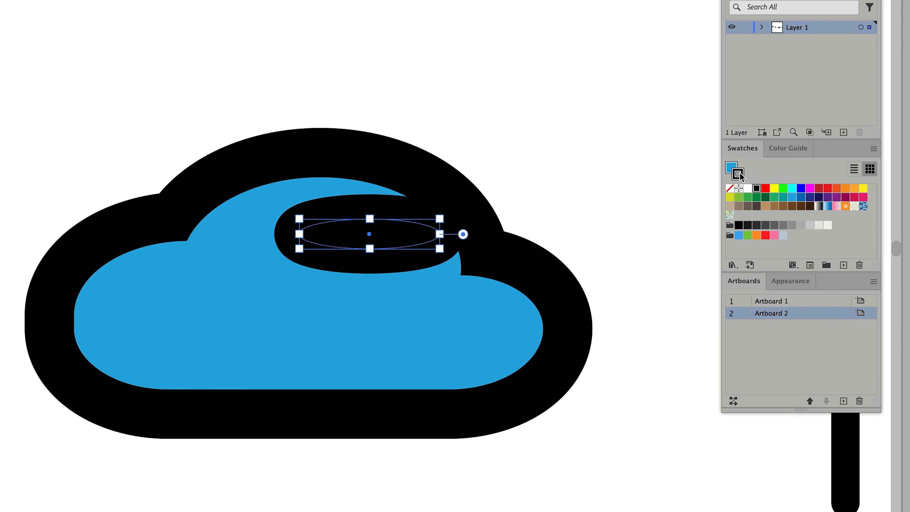
click(729, 189)
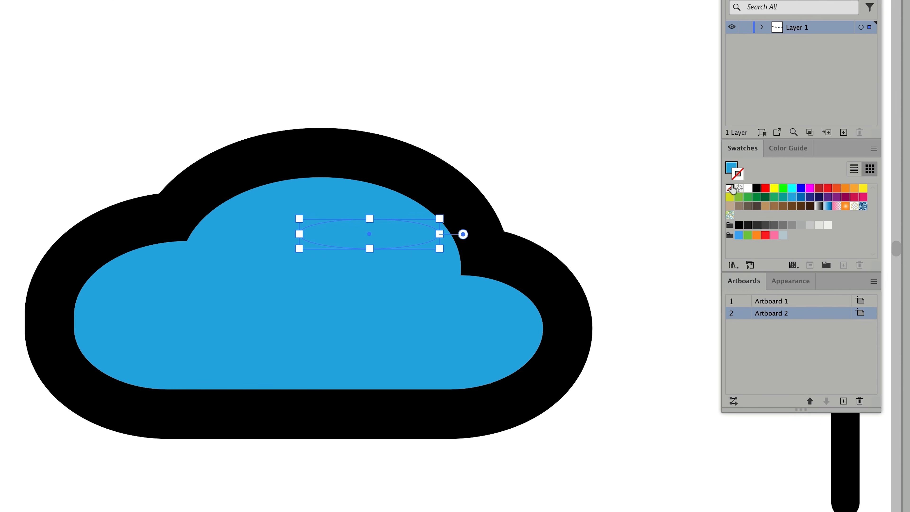
click(732, 168)
click(746, 188)
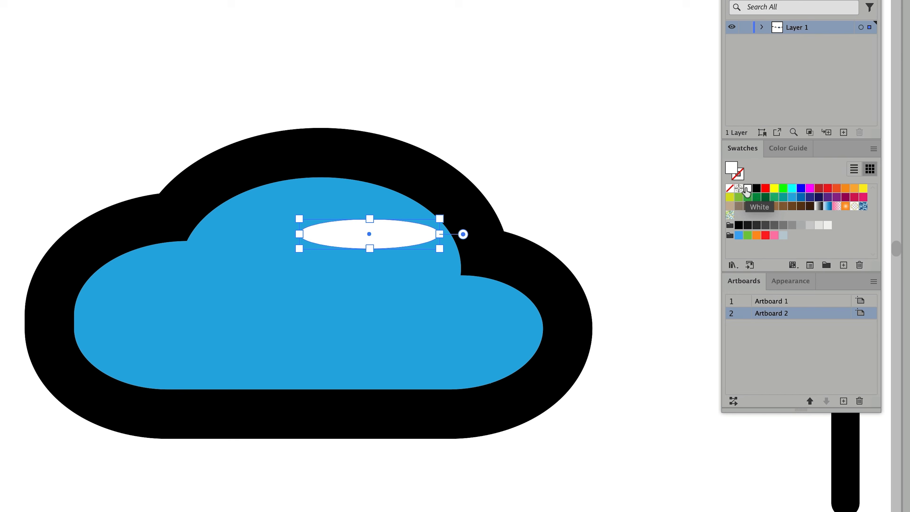
Rotate the white ellipse to slope down to the right and position it as a highlight along the cloud's upper-right curve
click(552, 152)
drag(378, 247, 377, 266)
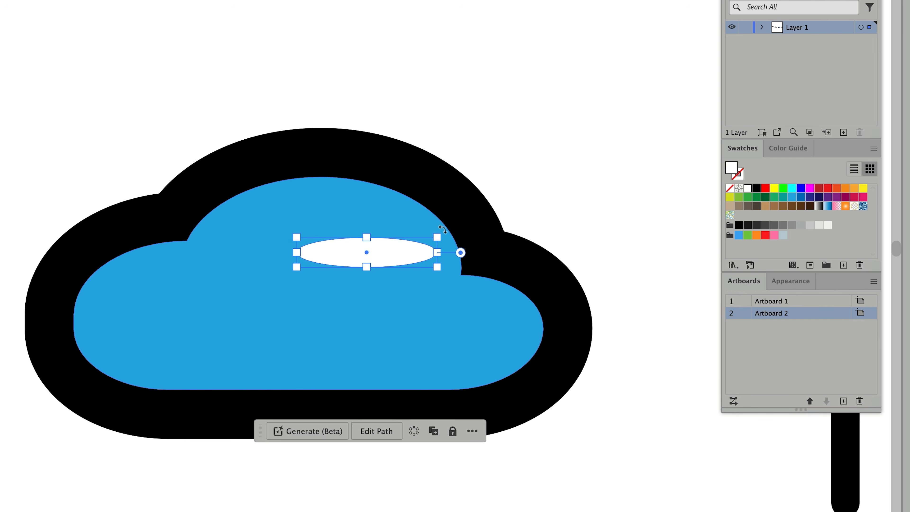
mouse_move(442, 229)
mouse_down()
mouse_move(455, 259)
mouse_move(444, 261)
mouse_move(472, 154)
mouse_move(398, 262)
mouse_move(442, 224)
mouse_move(450, 231)
mouse_up()
key(r)
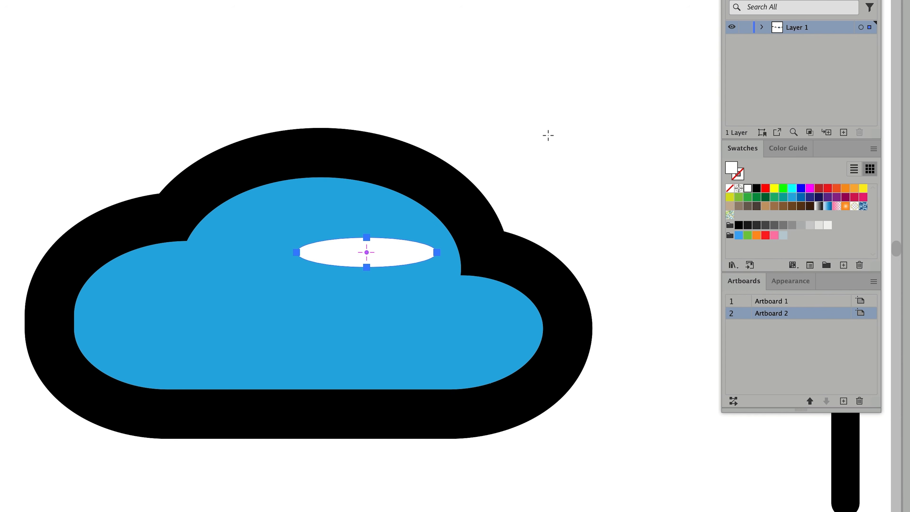
drag(570, 121, 499, 243)
key(v)
drag(403, 261, 416, 233)
click(550, 163)
key(z)
drag(549, 162, 465, 205)
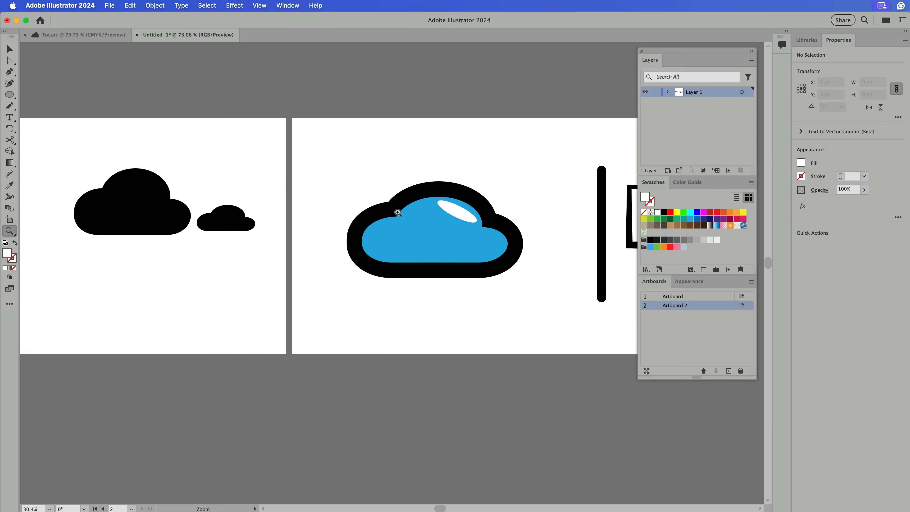
Try to cut the highlight ellipse out of the cloud with the Shape Builder tool, then deselect the artwork
key(v)
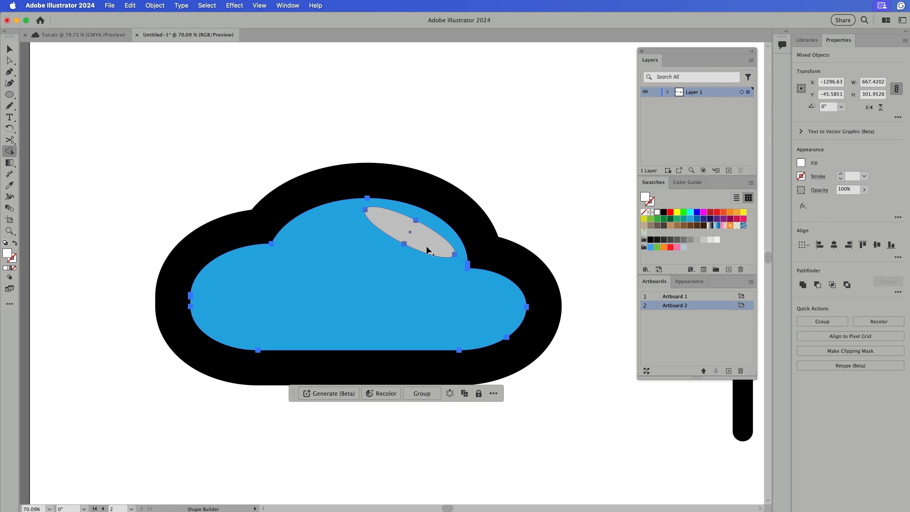
key(v)
drag(489, 163, 376, 282)
key(z)
drag(408, 226, 389, 226)
key(v)
key(z)
key(v)
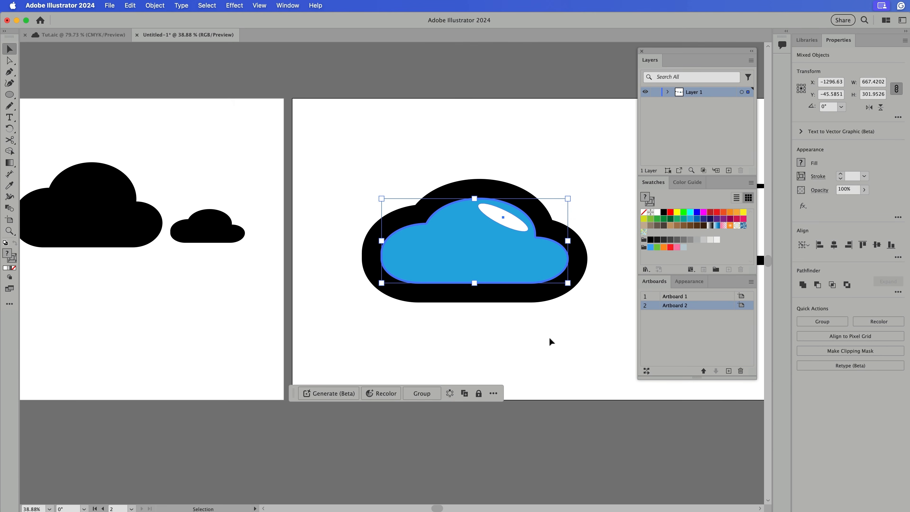
key(shift+m)
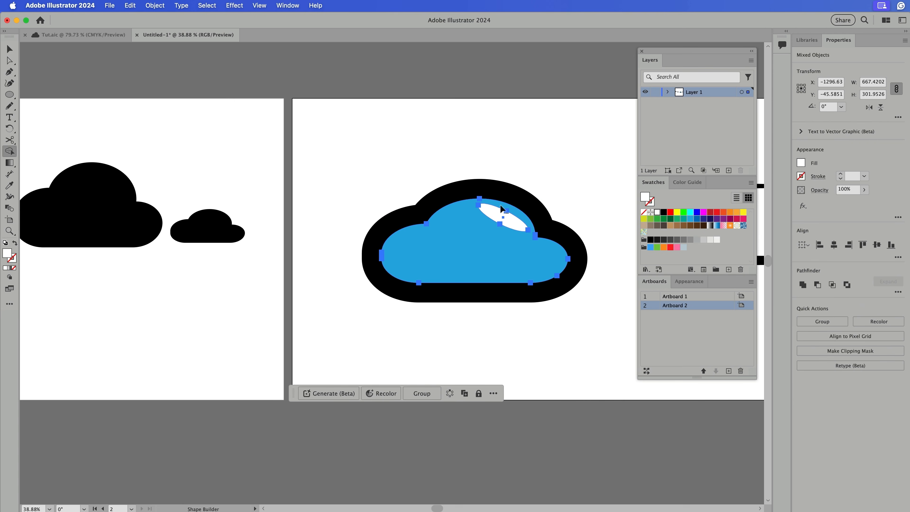
alt+click(502, 216)
key(v)
click(583, 174)
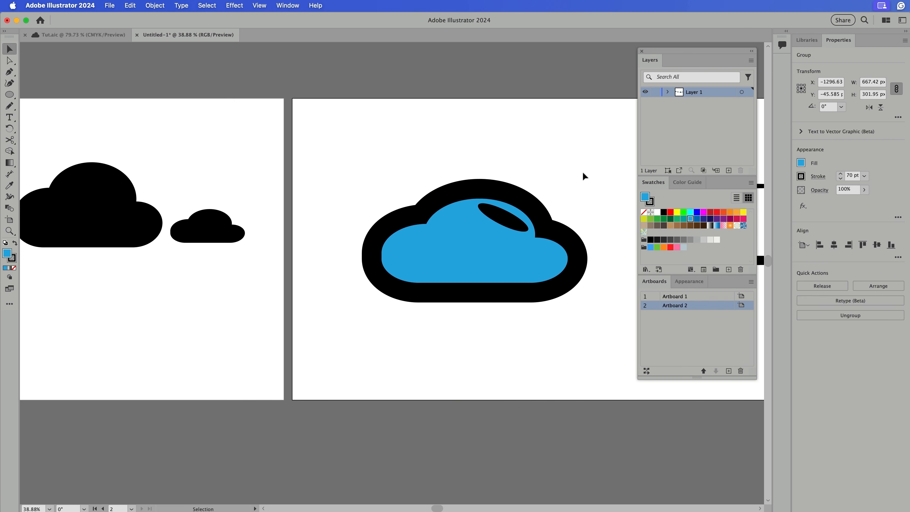
Move the cut-out cloud down and to the left, then undo the move and the highlight cut-out
drag(536, 214, 505, 246)
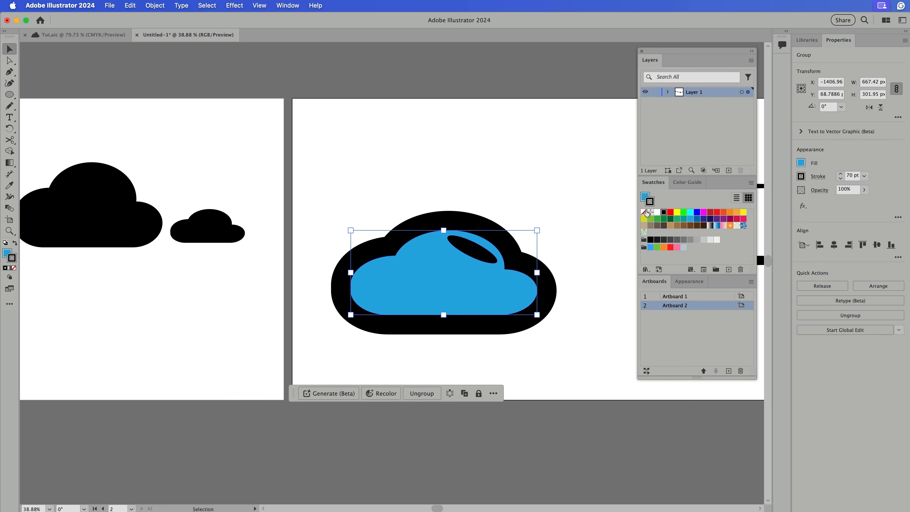
click(643, 212)
key(super+z)
click(554, 170)
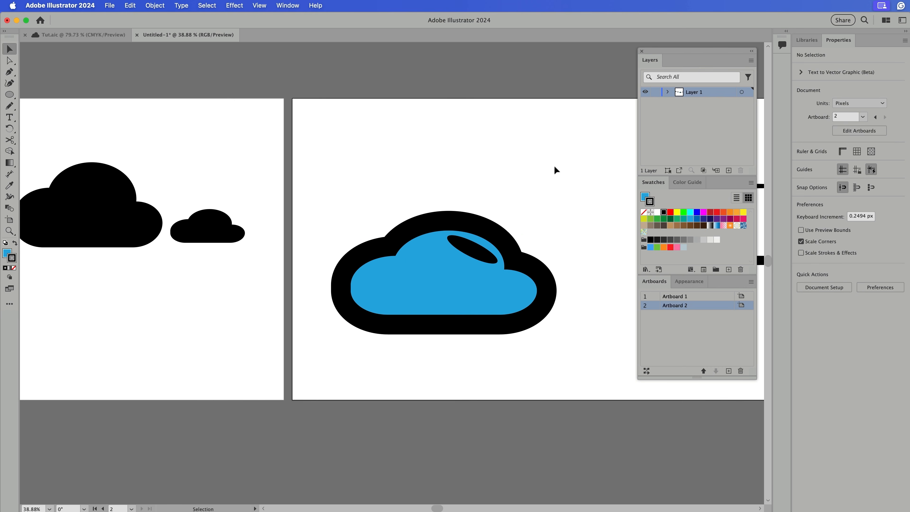
key(super+z)
key(super+z)
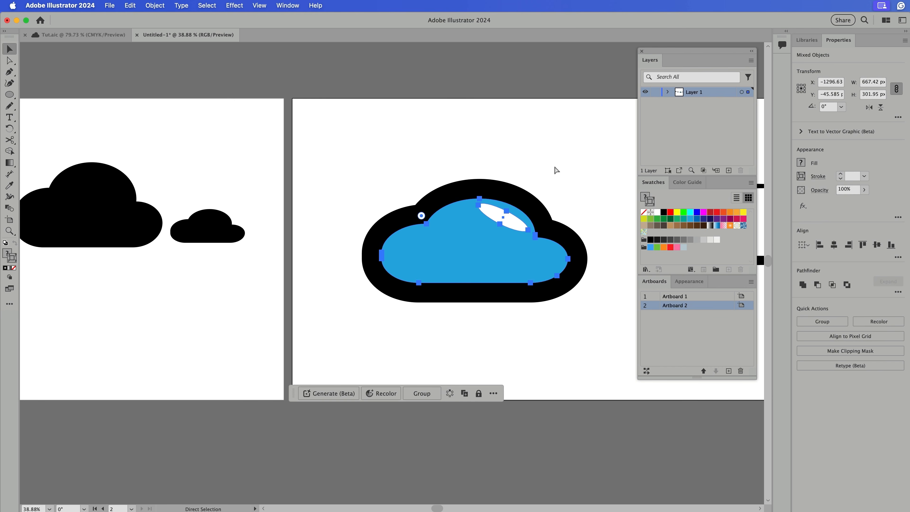
Select the blue cloud together with its white highlight, group them and deselect the group
drag(581, 147, 427, 311)
click(431, 312)
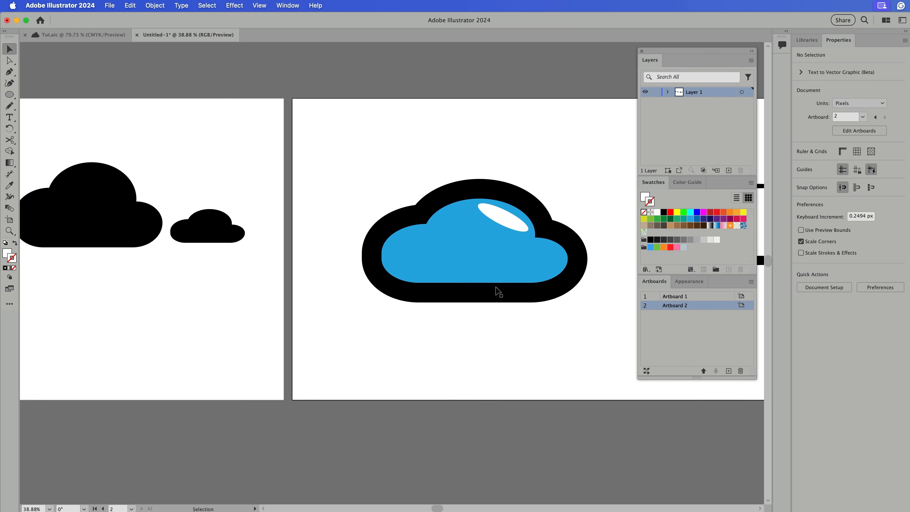
scroll(503, 223, up, 5)
click(510, 212)
click(525, 302)
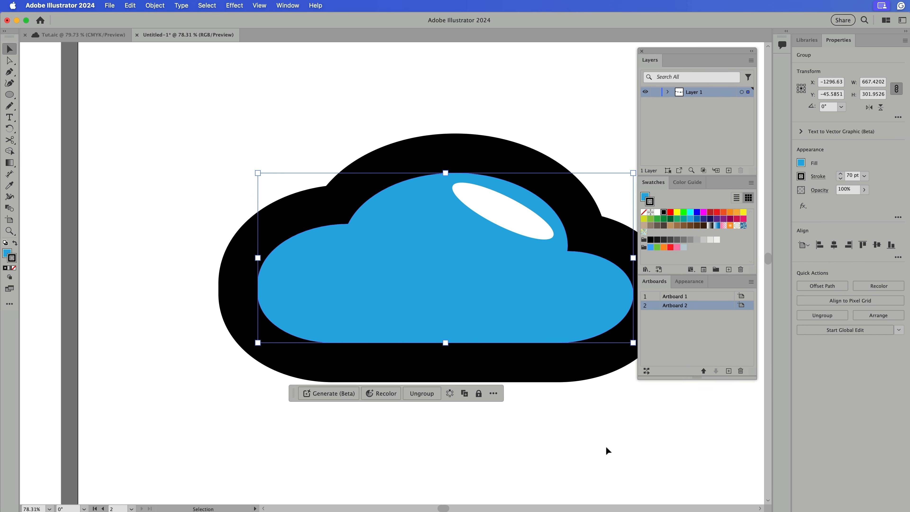
click(590, 447)
drag(589, 447, 294, 72)
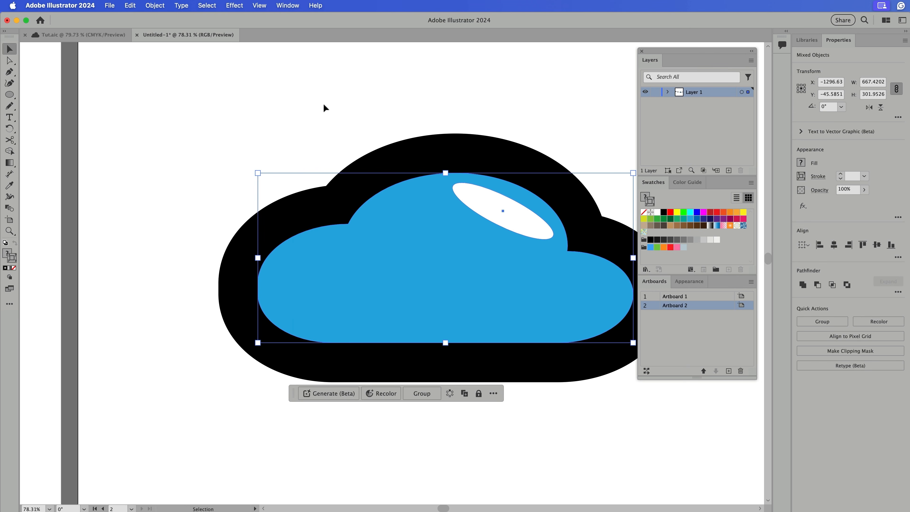
drag(217, 87, 602, 432)
click(550, 408)
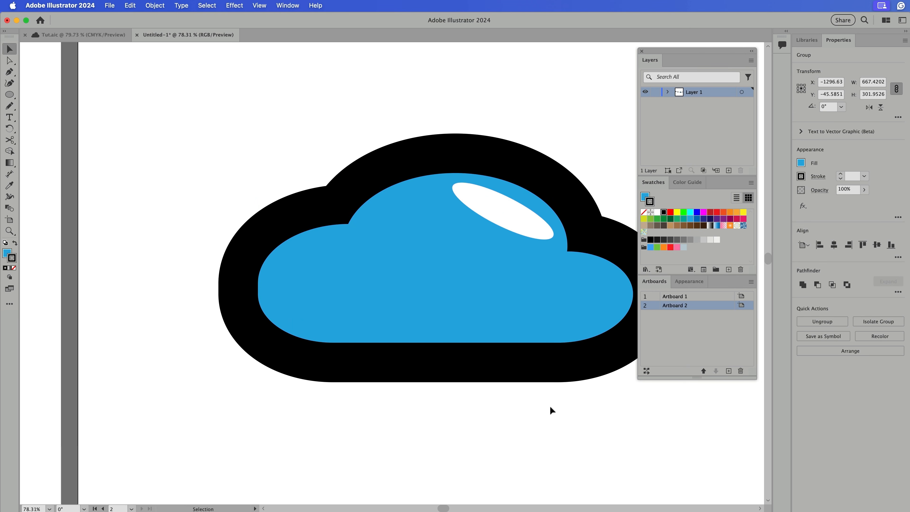
Duplicate the grouped blue cloud, widen the copy to about 763 px and place it directly below the original
drag(551, 407, 297, 342)
drag(288, 340, 149, 272)
drag(385, 304, 530, 315)
click(345, 242)
drag(405, 289, 458, 337)
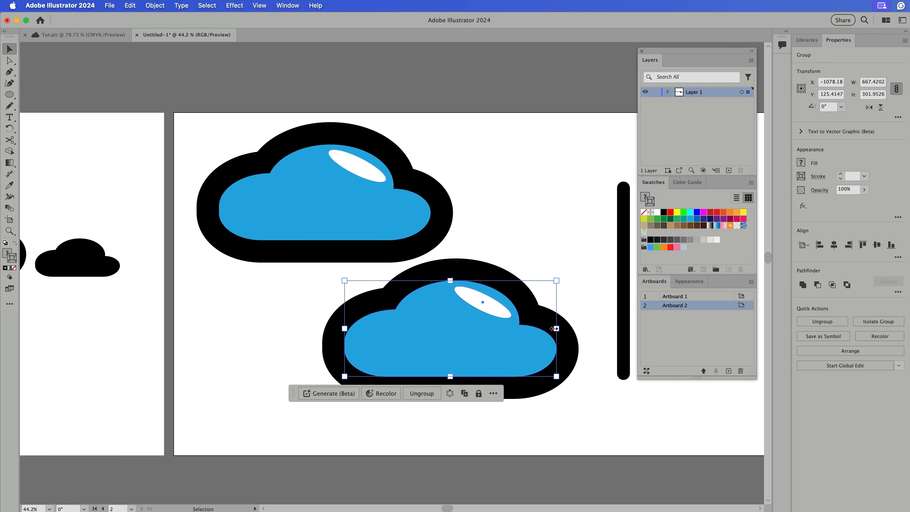
drag(556, 328, 586, 328)
drag(463, 371, 327, 359)
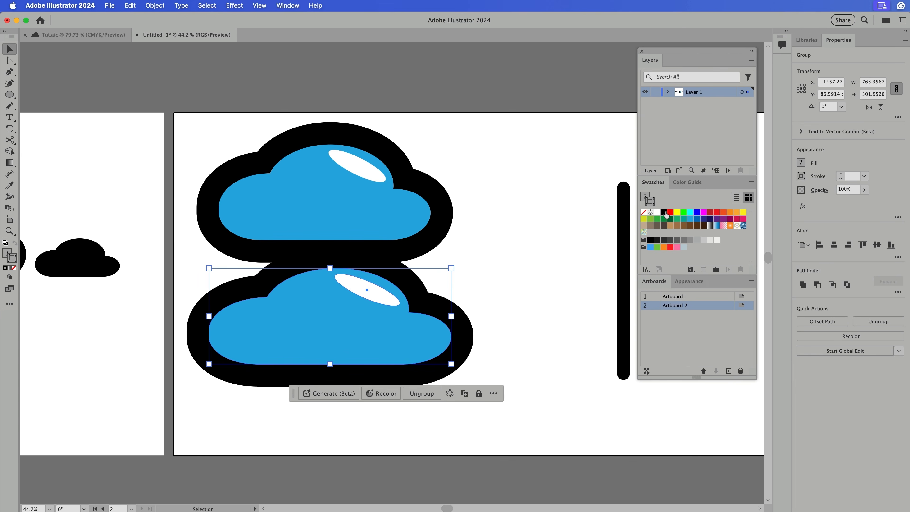
Recolor the lower cloud's blue fill to orange
click(385, 396)
drag(525, 302, 592, 234)
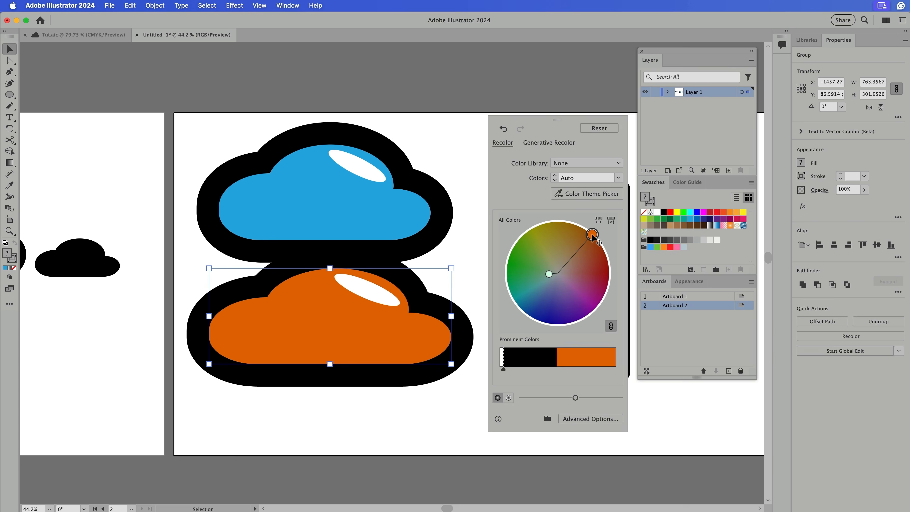
click(484, 215)
Shrink the orange cloud, rearrange it with the blue cloud and place a duplicate of the orange one at the upper right
drag(378, 342, 400, 372)
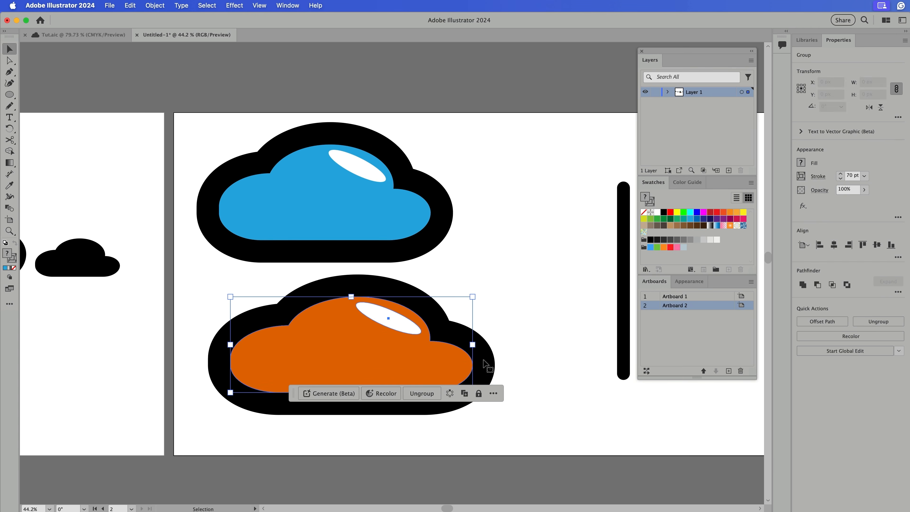
drag(471, 297, 516, 283)
drag(522, 207, 353, 291)
drag(469, 313, 511, 226)
click(499, 291)
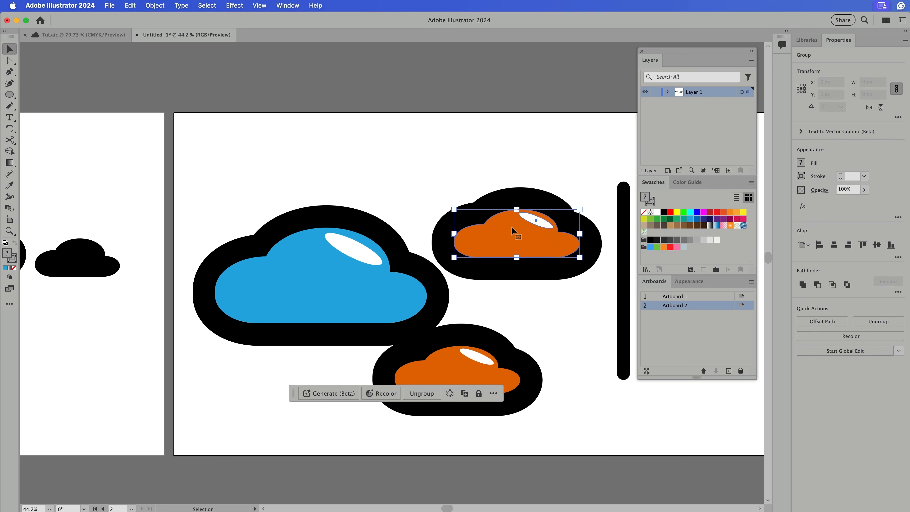
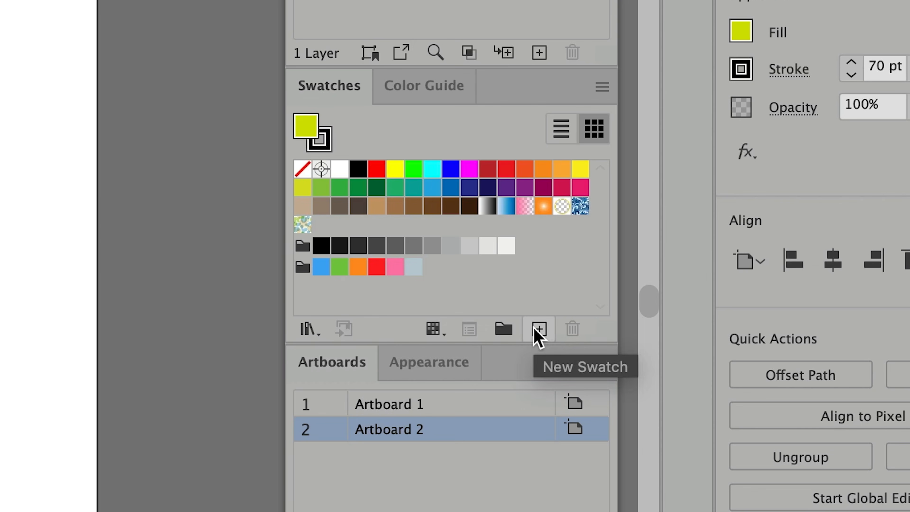
Save the yellow cloud's fill (R 210, G 226, B 0) as a spot color swatch named Nice Yellow
click(533, 326)
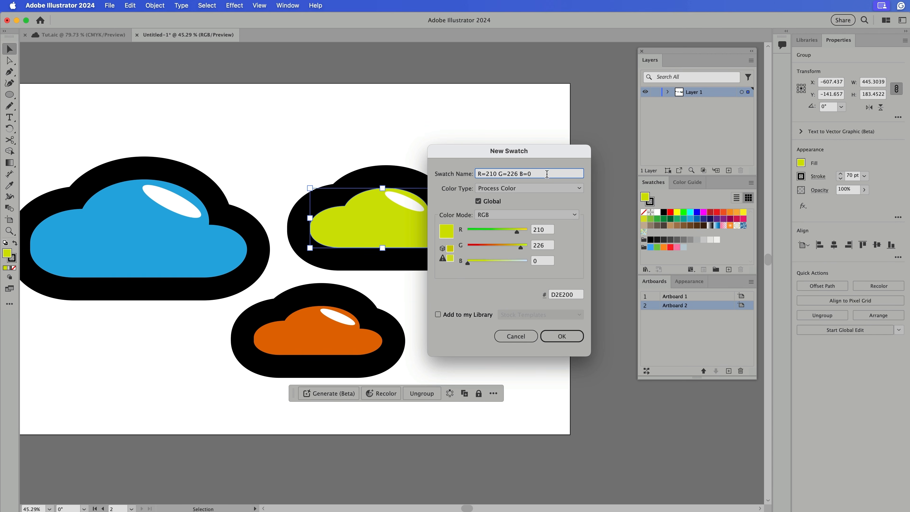
text(Nice Yellow)
click(528, 188)
click(525, 209)
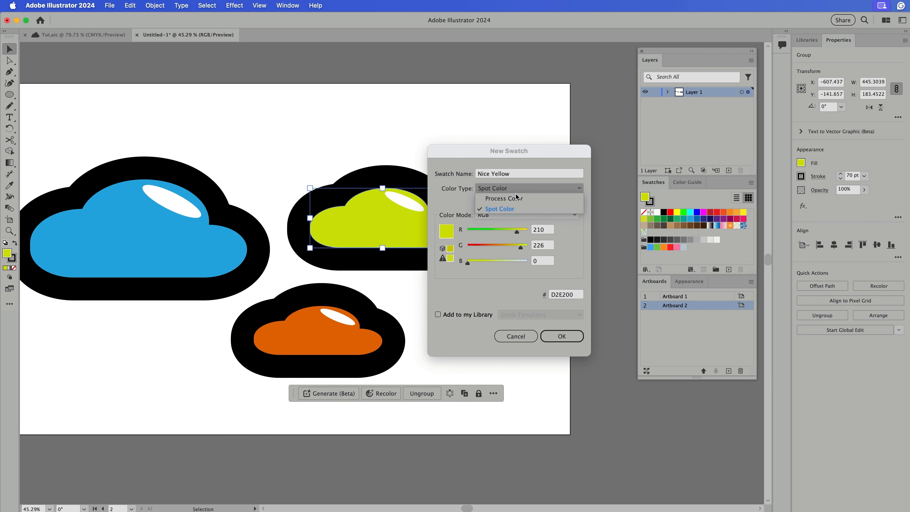
click(516, 196)
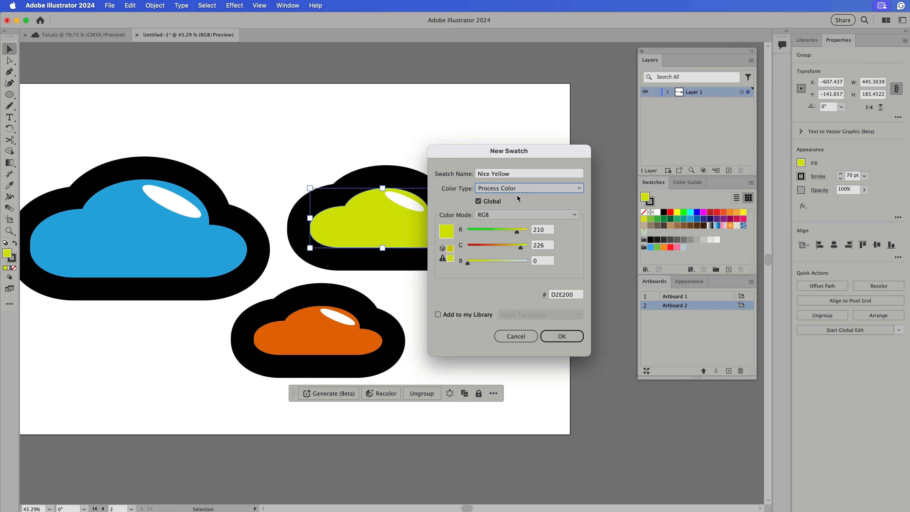
click(513, 186)
click(510, 207)
key(Return)
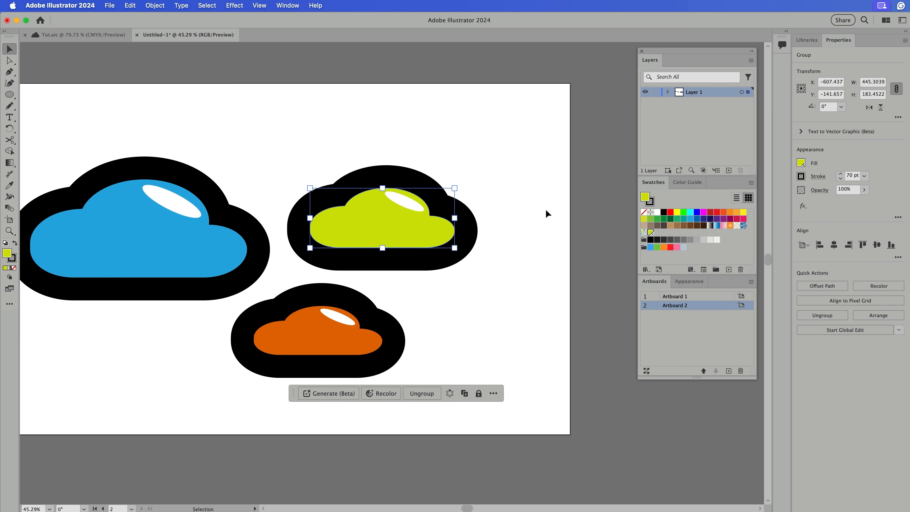
Ungroup the orange cloud and save its fill (R 226, G 107, B 2) as a spot color swatch named Orange
click(308, 345)
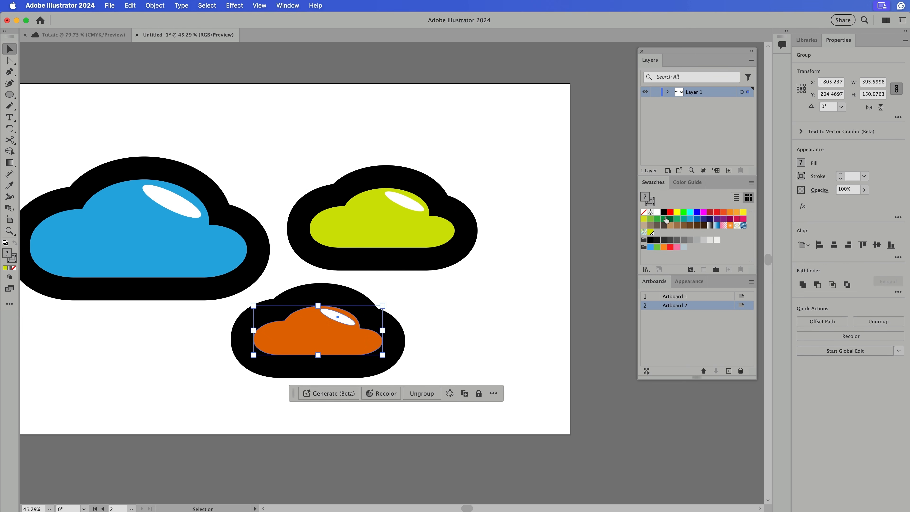
click(421, 393)
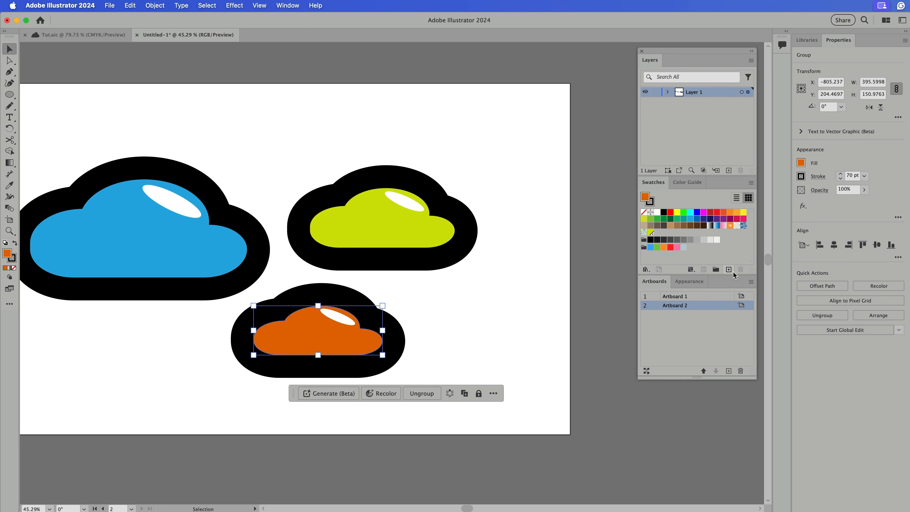
click(728, 269)
text(Orange)
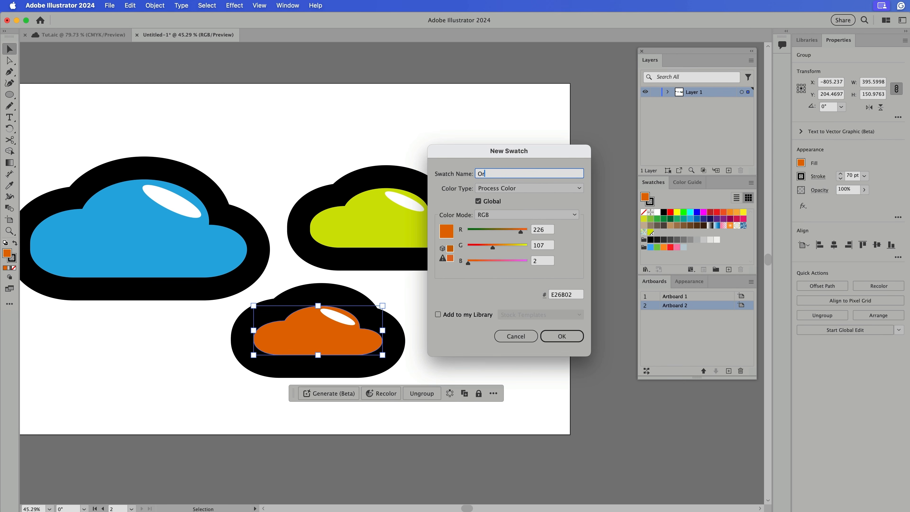
click(506, 187)
click(507, 196)
key(Return)
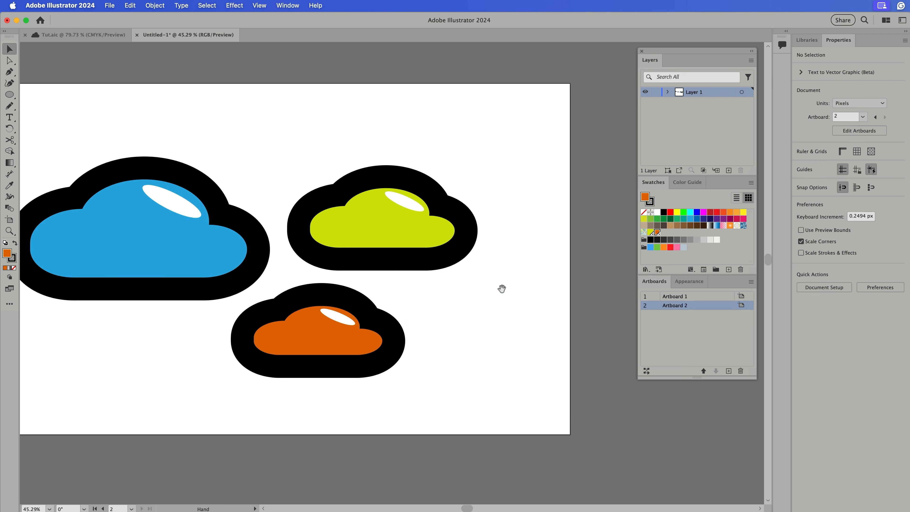
Switch the current fill between the Nice Yellow and Orange swatches with nothing selected, ending on Orange
scroll(415, 335, down, 3)
click(170, 278)
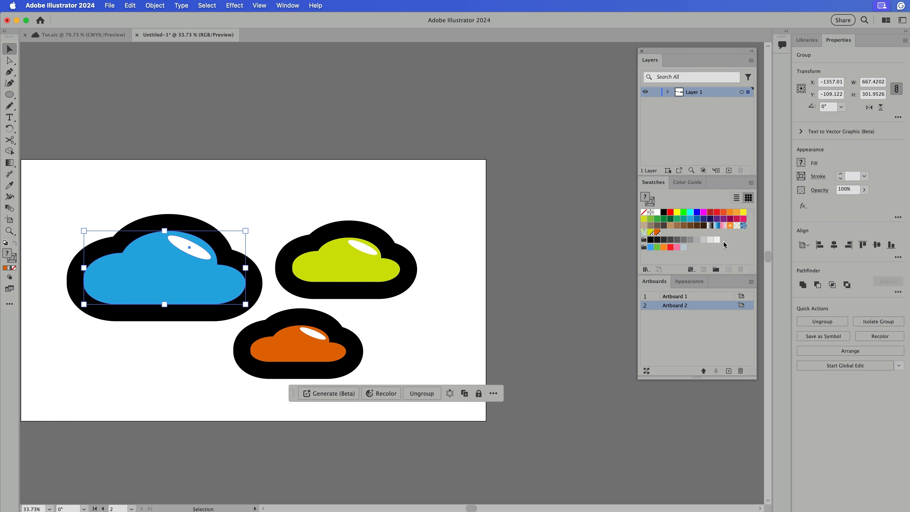
click(536, 310)
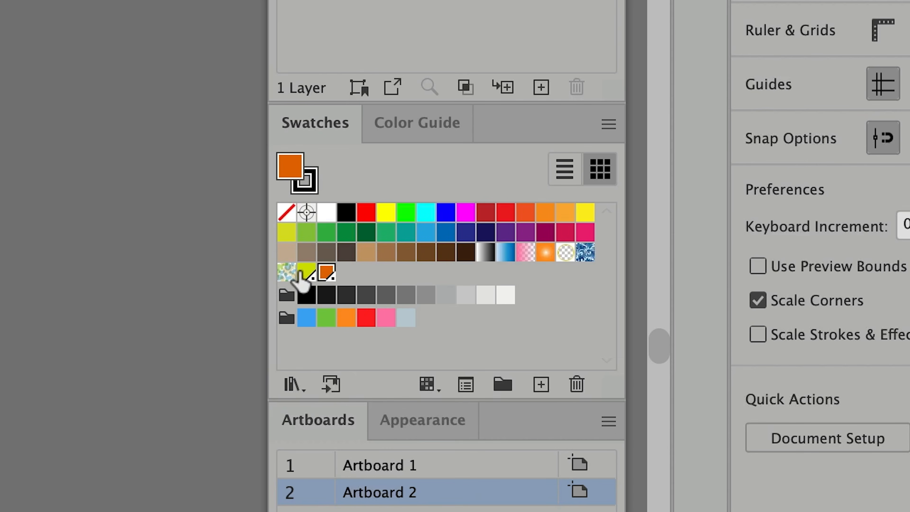
click(303, 272)
click(319, 271)
click(307, 272)
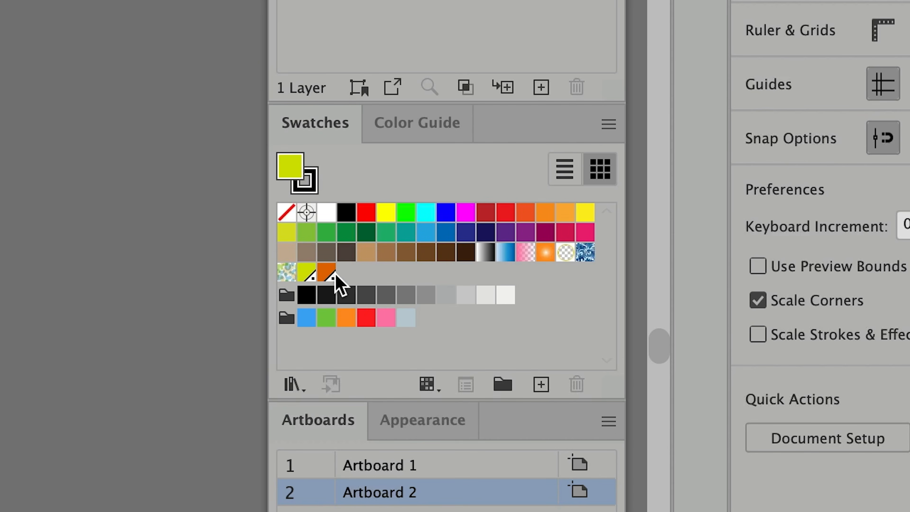
click(323, 271)
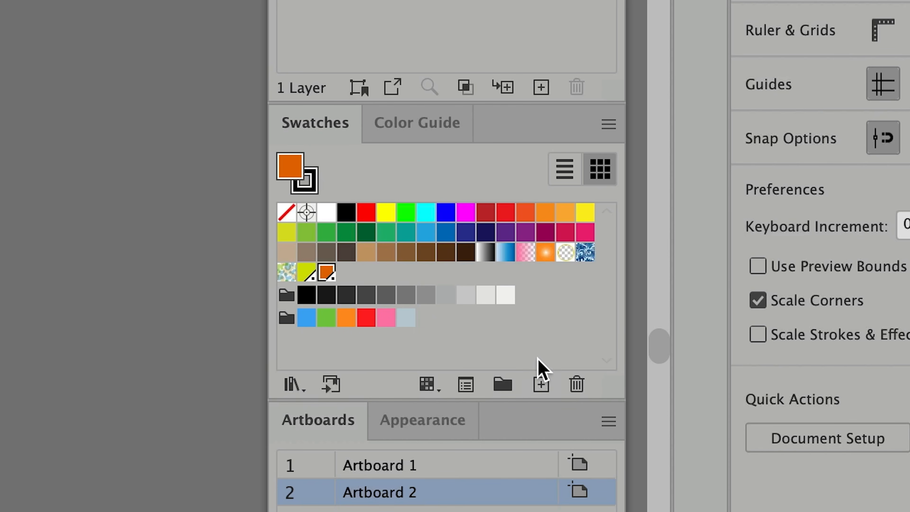
Create a color group named Colors For Posters and put the Orange and Nice Yellow swatches in it
click(496, 386)
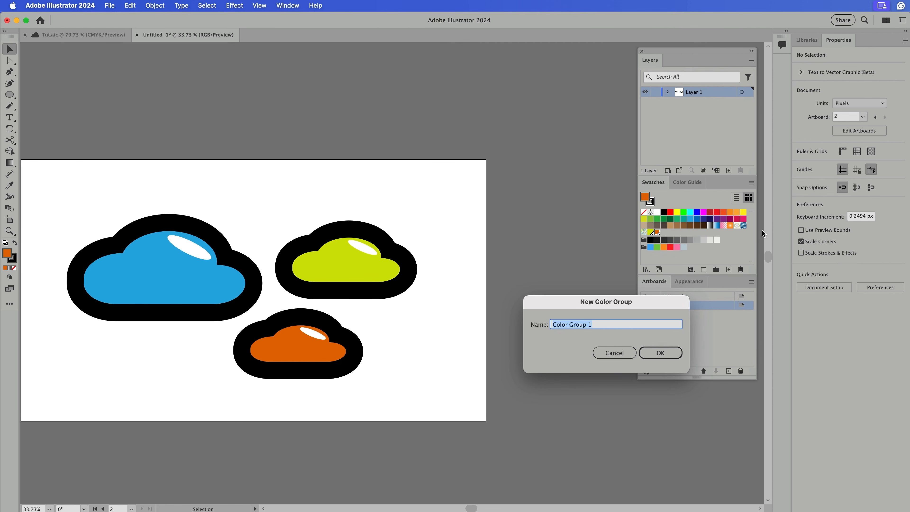
text(Col)
key(Return)
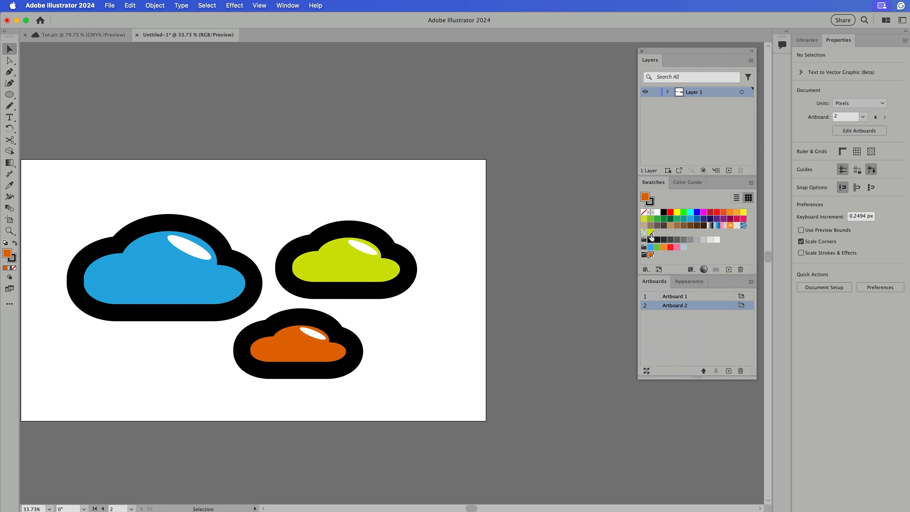
click(644, 255)
click(648, 268)
click(647, 268)
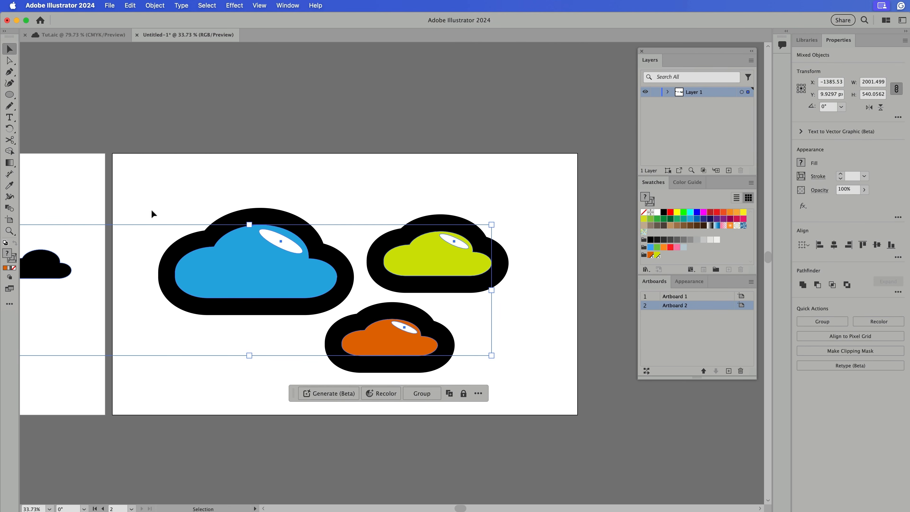
Select only the three clouds on the second artboard and open their Recolor settings clear of the artwork
click(151, 208)
drag(146, 135, 541, 368)
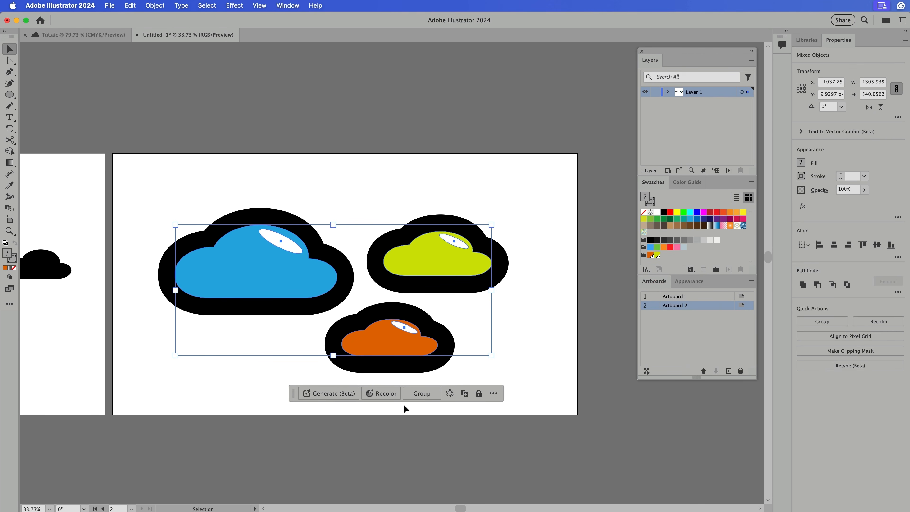
click(386, 397)
drag(589, 123, 513, 96)
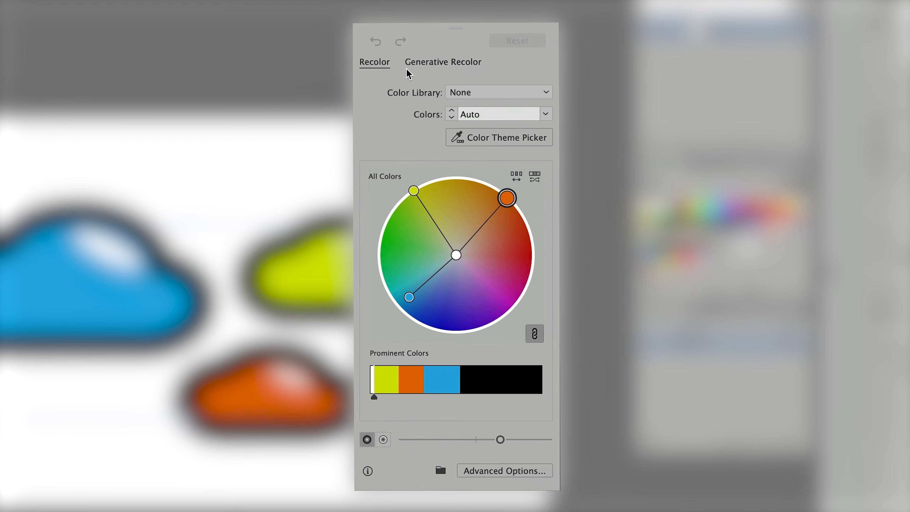
Try rotating the linked cloud colors around the Recolor color wheel
click(492, 115)
click(376, 61)
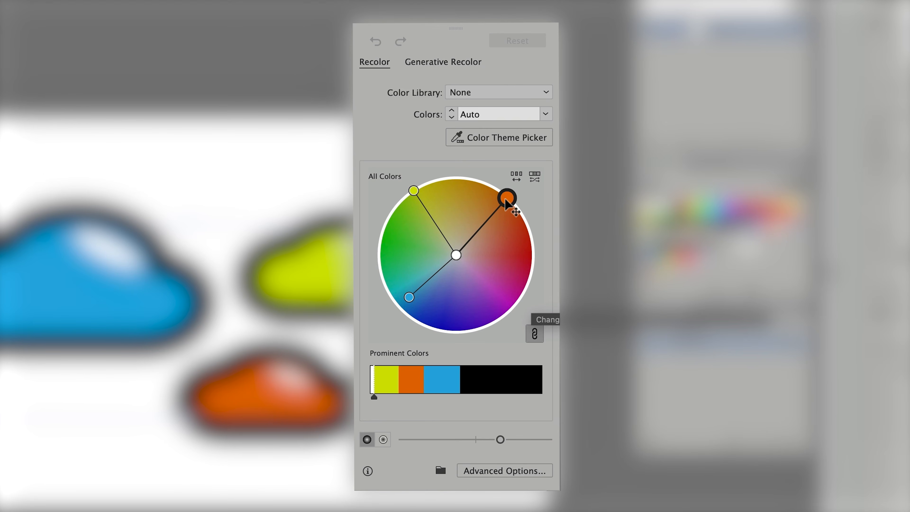
drag(506, 201, 507, 289)
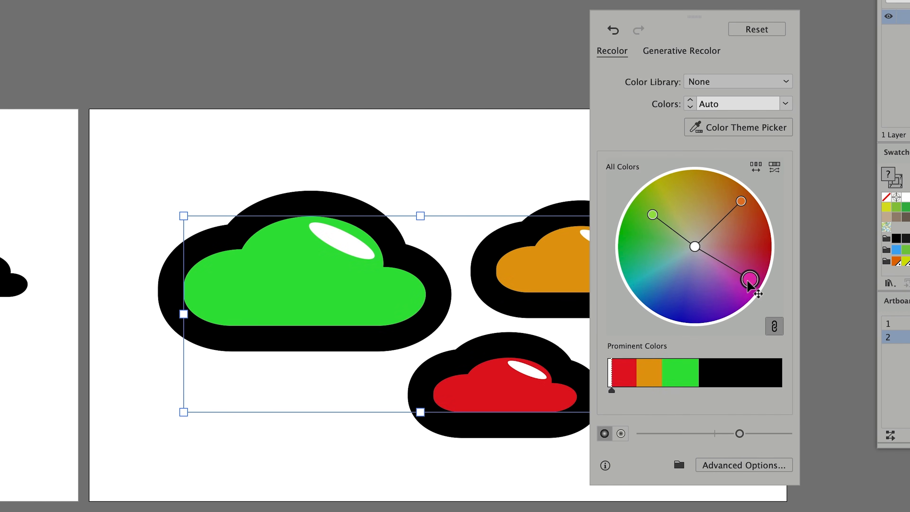
drag(748, 282, 649, 205)
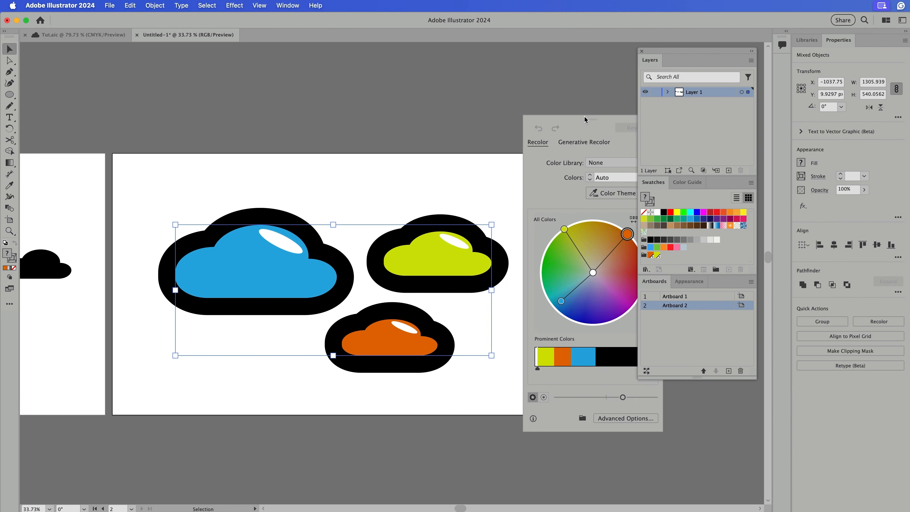
Try shifting the linked cloud colors to a hue of 4° in the advanced recolor options, and cancel
drag(583, 133, 518, 134)
click(551, 407)
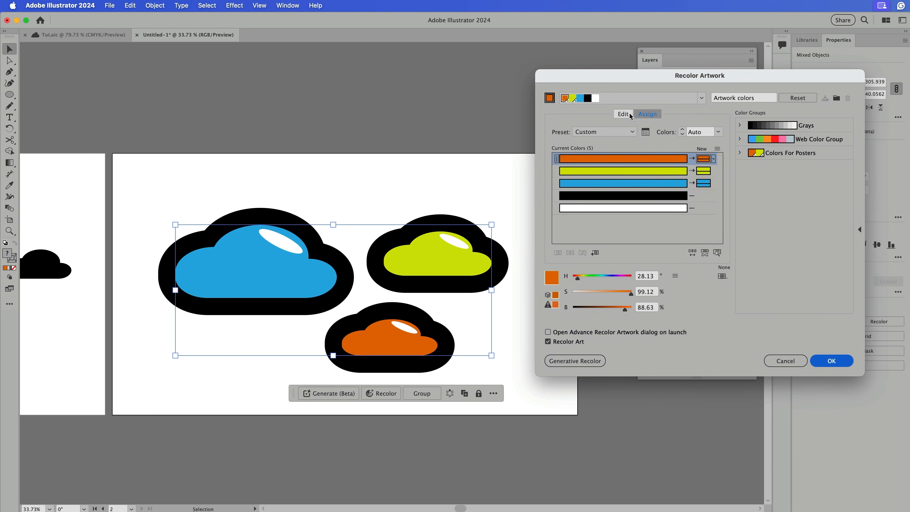
click(623, 114)
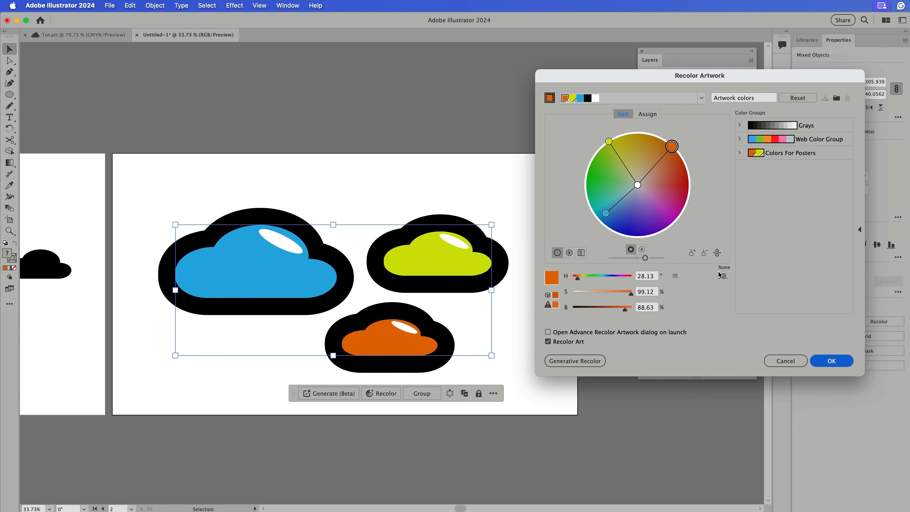
click(717, 254)
click(717, 254)
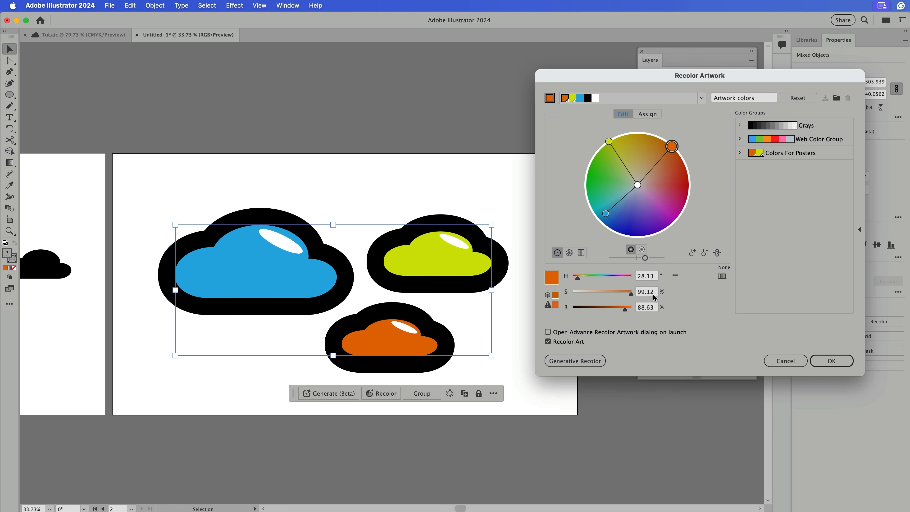
mouse_move(581, 279)
mouse_down()
mouse_move(612, 278)
mouse_move(581, 293)
mouse_move(631, 293)
mouse_move(573, 279)
mouse_up()
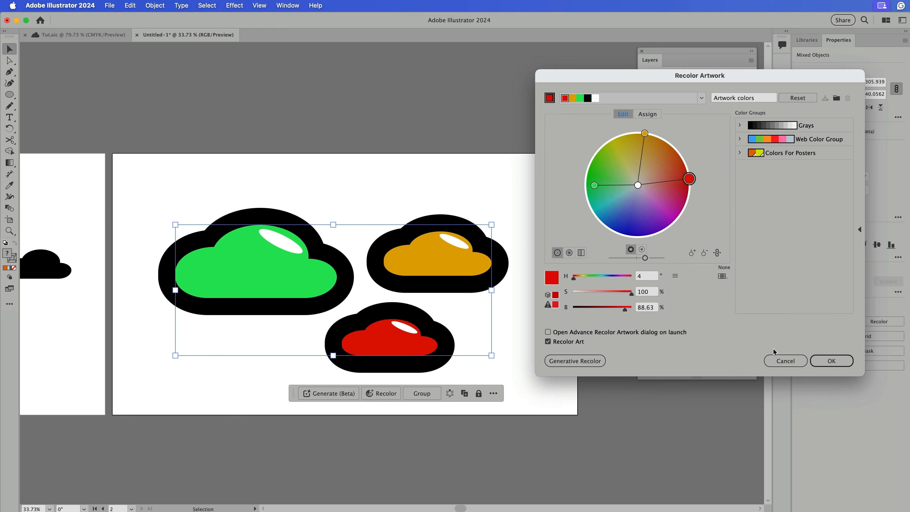
click(785, 360)
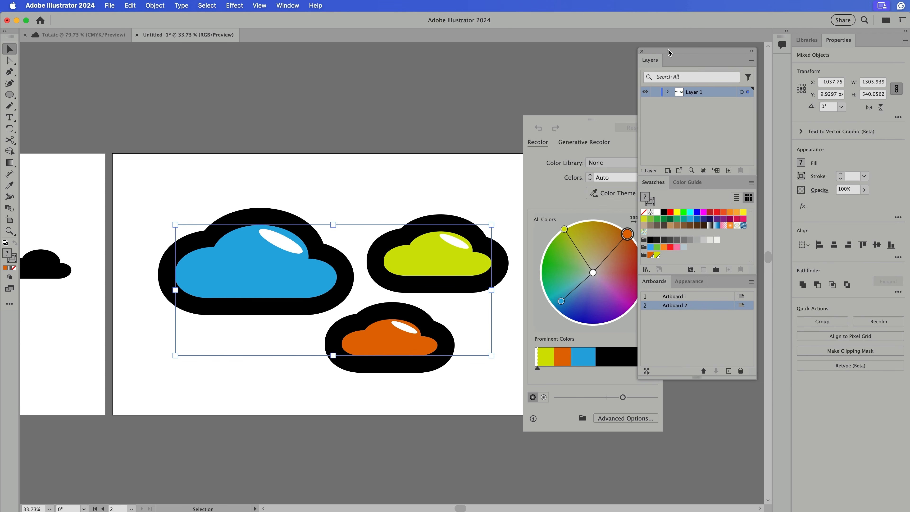
Generate recolor variations for the clouds from the prompt "nice summers day", agreeing to the generative AI guidelines
drag(668, 53, 723, 51)
click(583, 142)
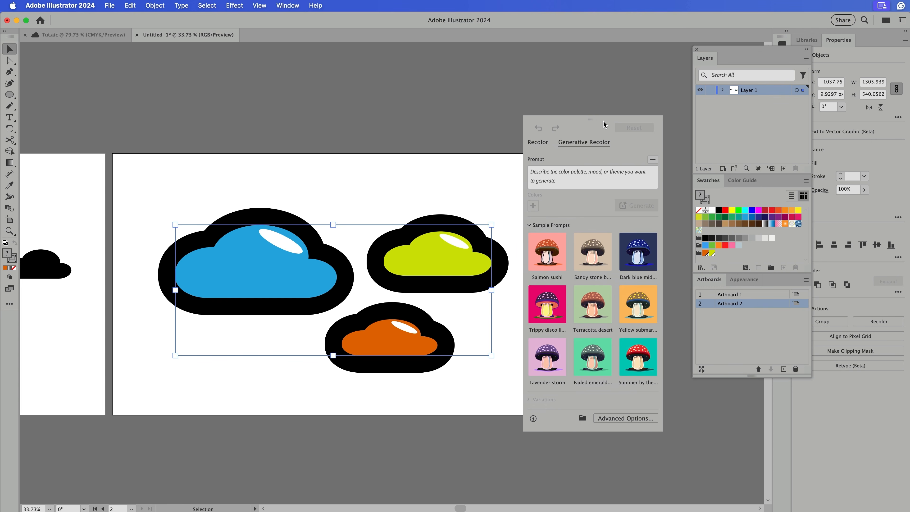
drag(603, 123, 590, 85)
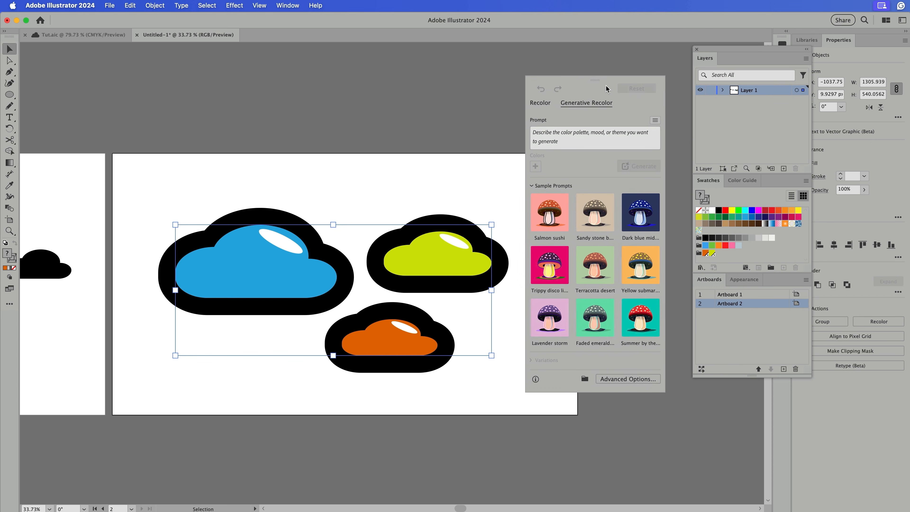
click(636, 148)
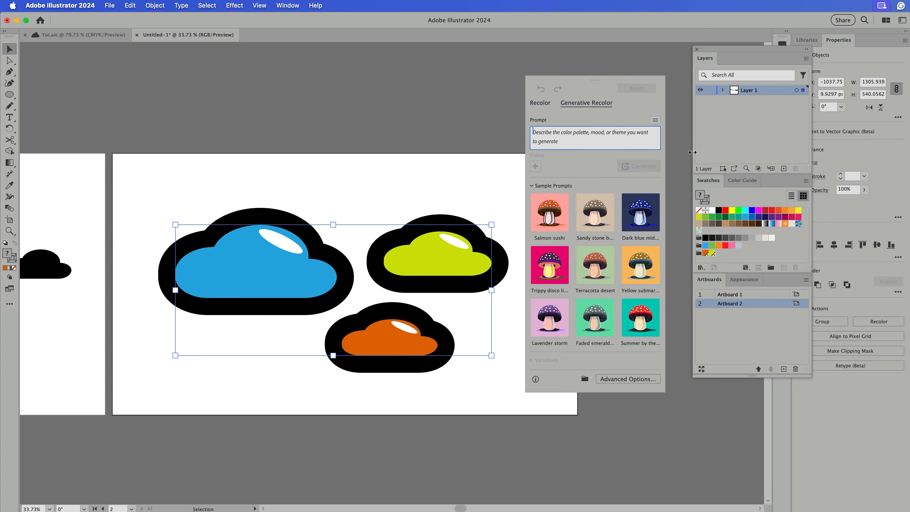
text(nice summers d)
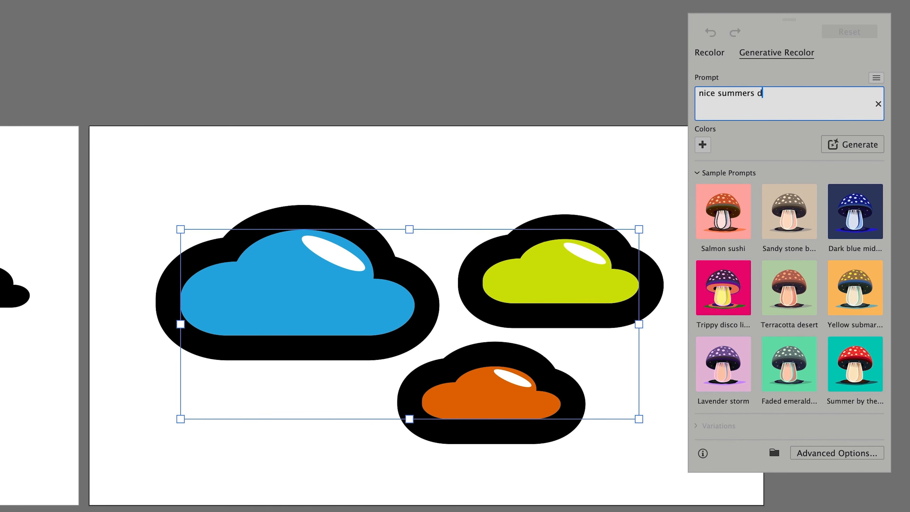
text(ay)
click(866, 143)
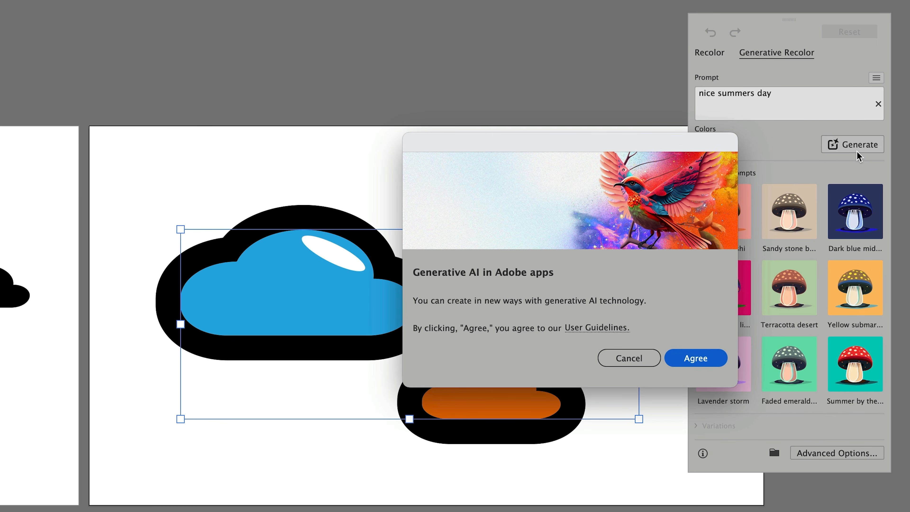
click(694, 356)
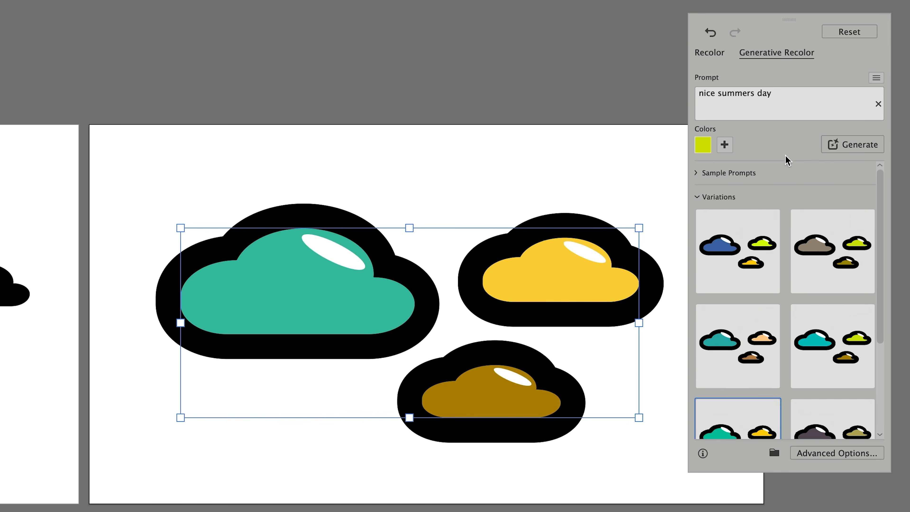
Apply several generated color variations to the clouds in turn, ending on the one with green, turquoise and brown fills
click(702, 145)
scroll(831, 407, down, 3)
click(812, 395)
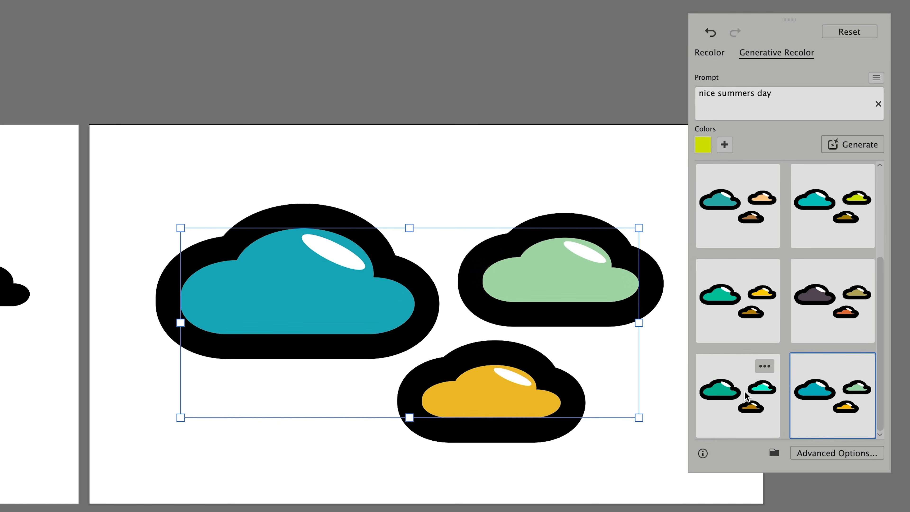
click(745, 396)
click(837, 315)
click(734, 412)
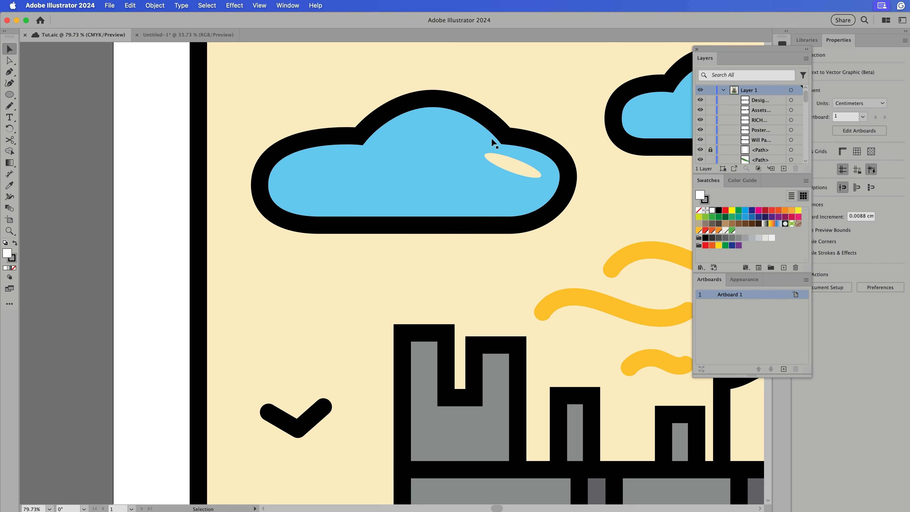
In the Tut.aic poster document, duplicate the castle artboard with its artwork beside the original
key(super+minus)
key(super+0)
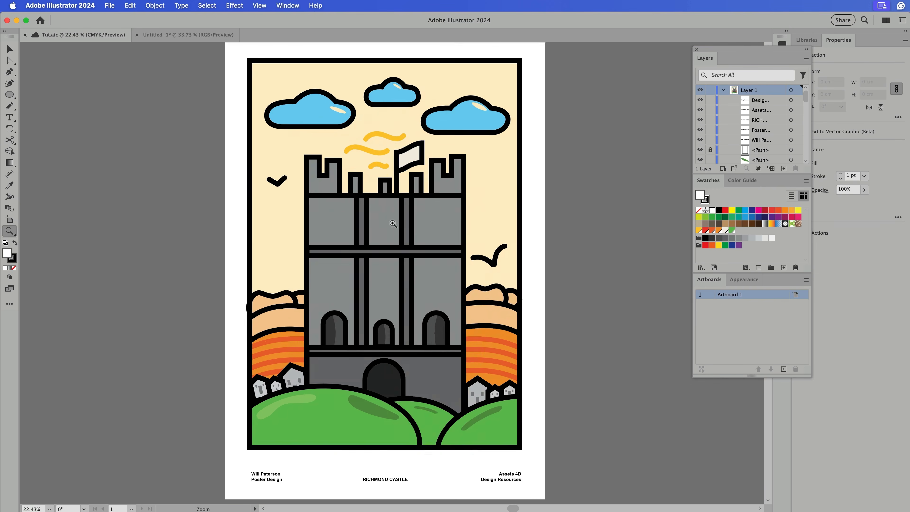
drag(393, 223, 361, 218)
key(v)
key(shift+o)
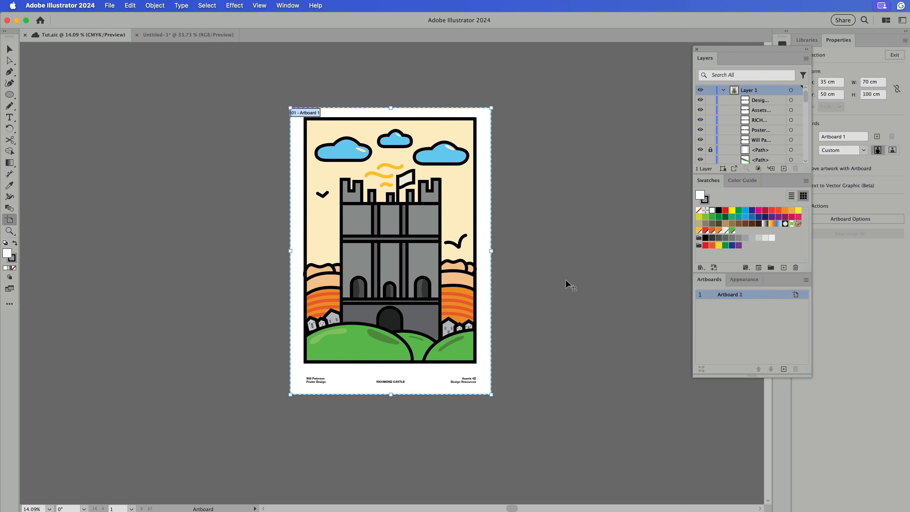
drag(408, 285, 627, 286)
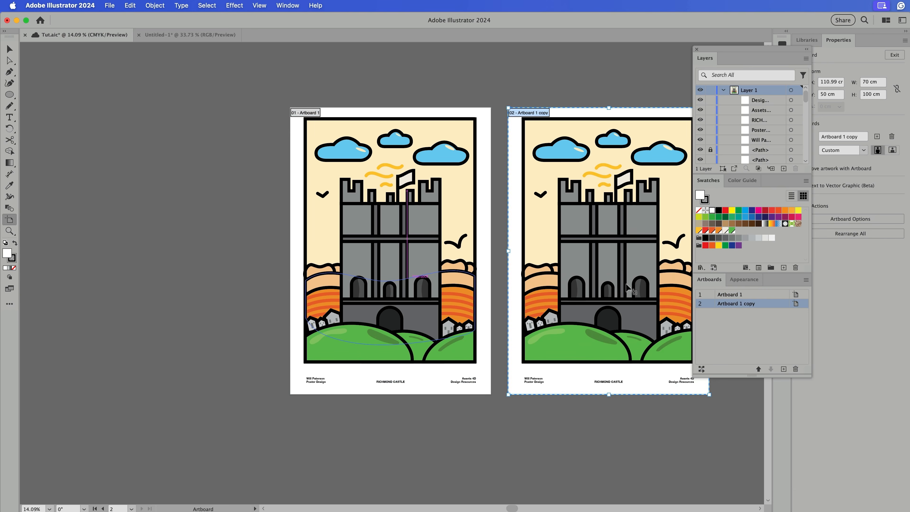
key(Escape)
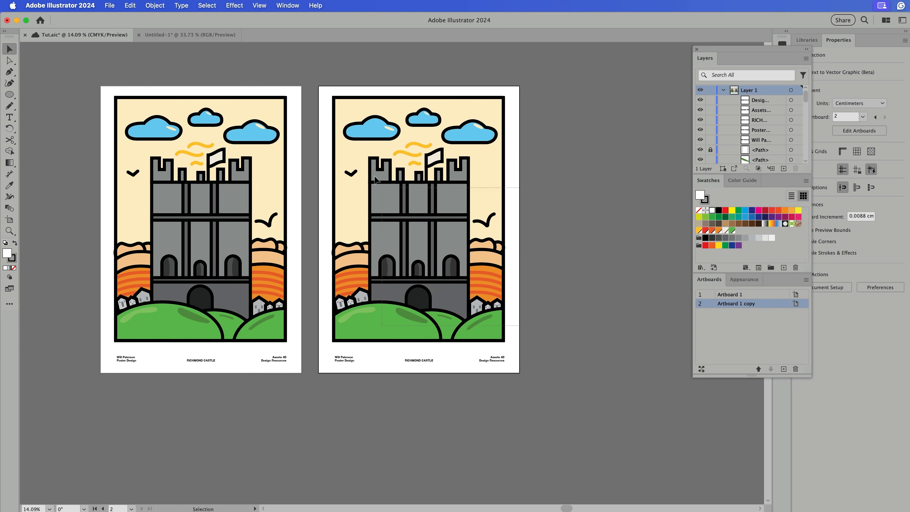
drag(374, 177, 328, 87)
click(381, 394)
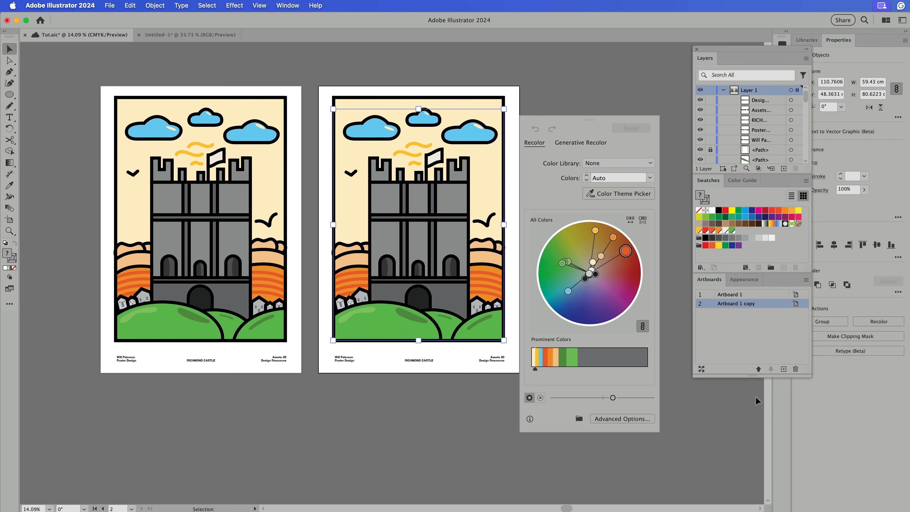
click(580, 142)
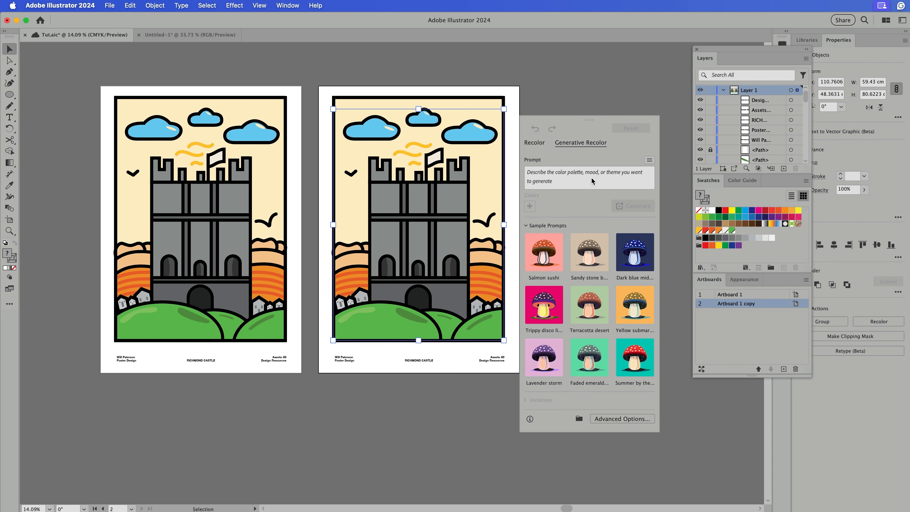
click(552, 258)
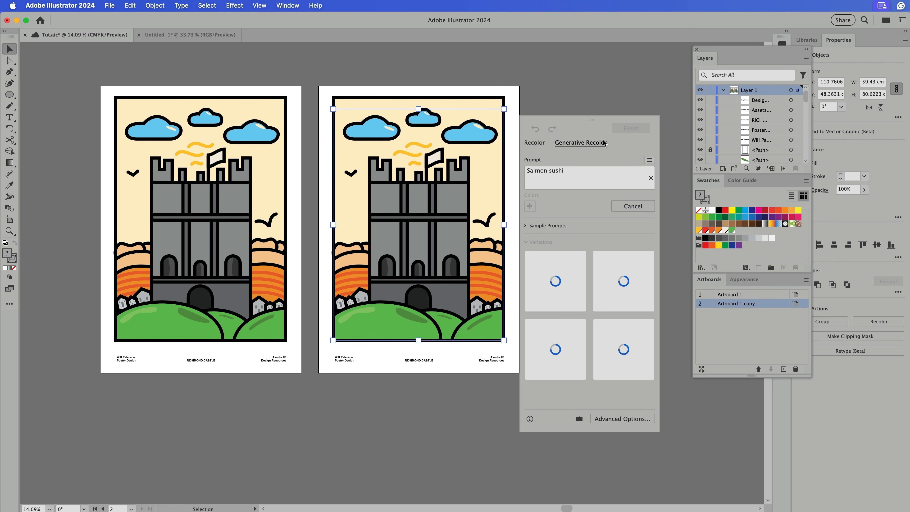
click(555, 96)
Select the copied poster's artwork including its frame and generate recolor variations with the Salmon sushi sample prompt
drag(556, 95, 330, 350)
click(382, 392)
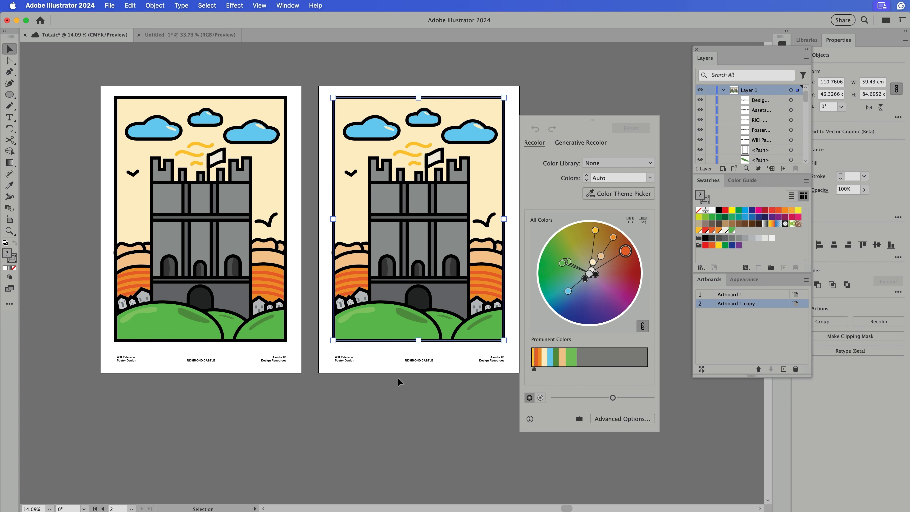
click(580, 142)
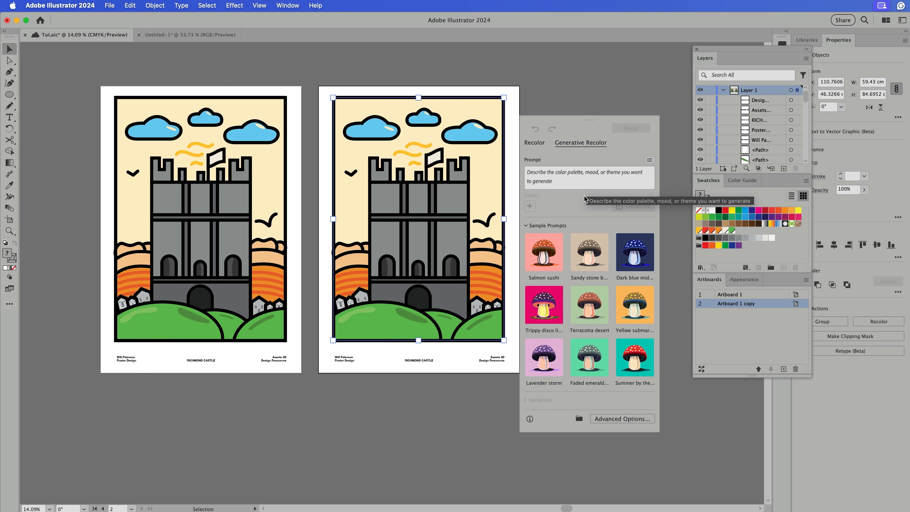
click(531, 246)
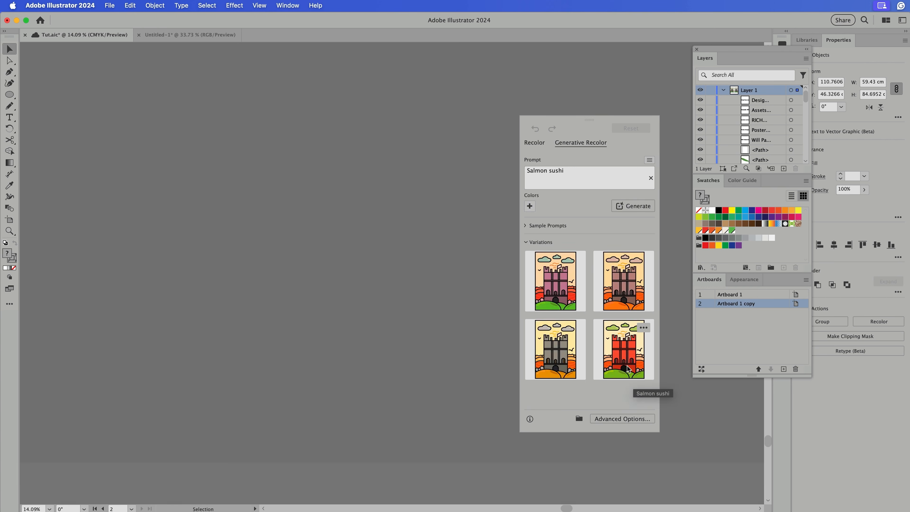
Apply the four Salmon sushi variations to the copied poster in turn, ending on the gray-brown castle with orange hills
click(568, 288)
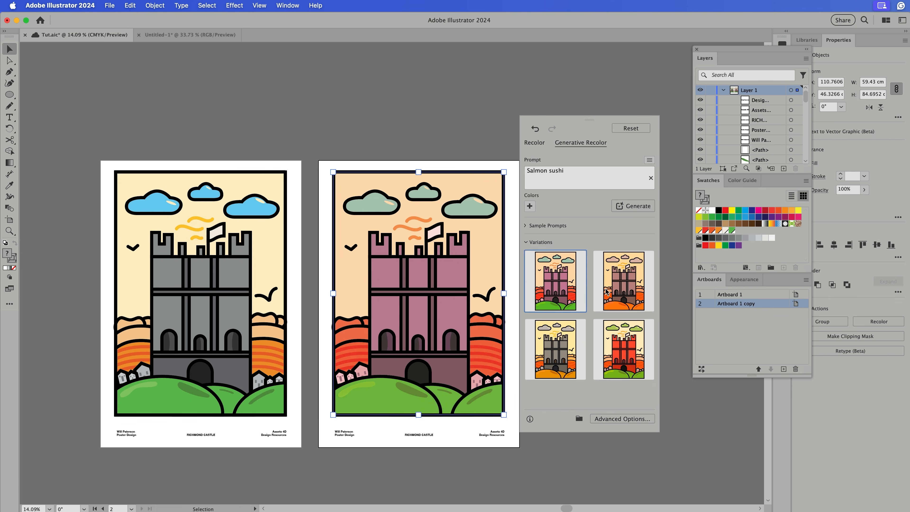
click(626, 289)
click(624, 347)
click(574, 349)
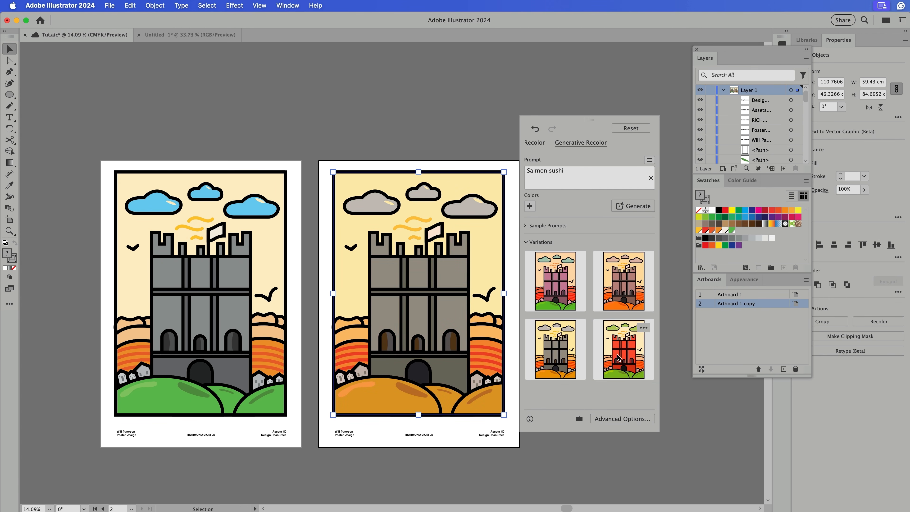
Replace the recolor prompt with "dark sky" and generate new variations for the copied poster
triple_click(581, 172)
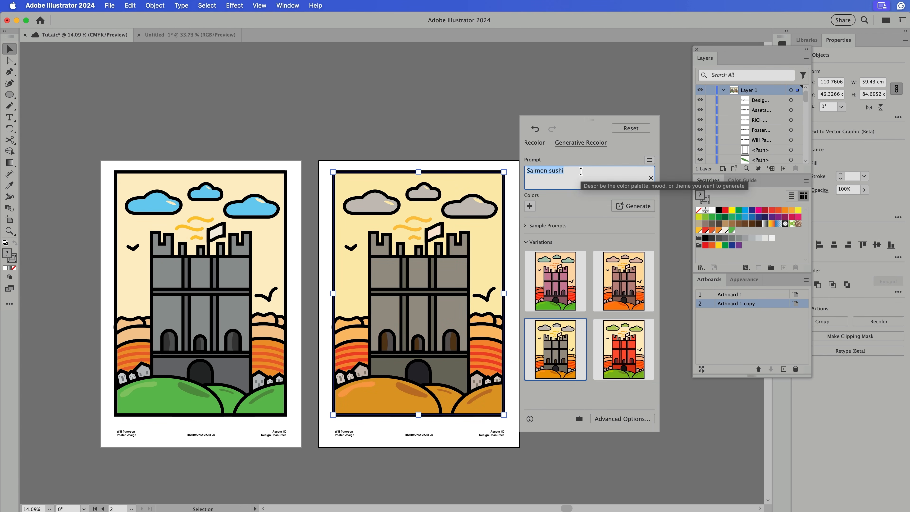
text(dark sky)
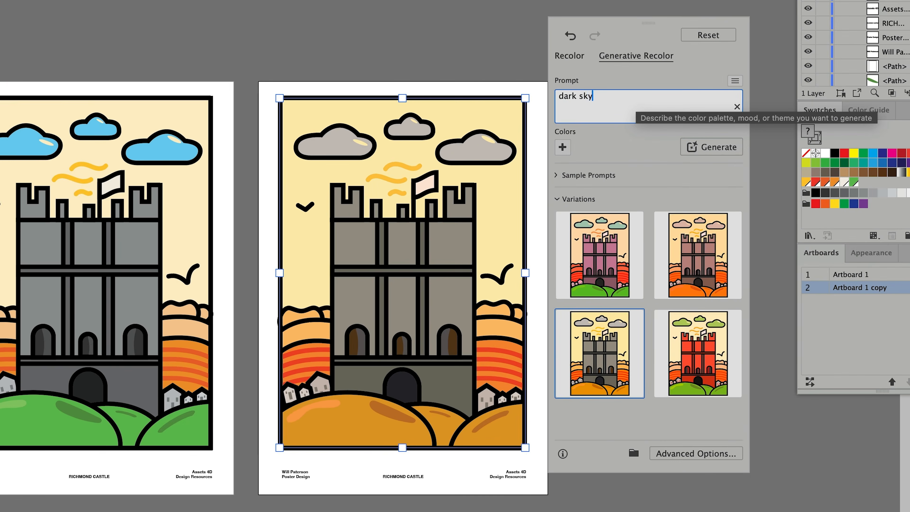
click(633, 205)
Apply several of the generated color variations to the copied poster in turn, comparing the dark sky ones with the earlier ones
click(626, 289)
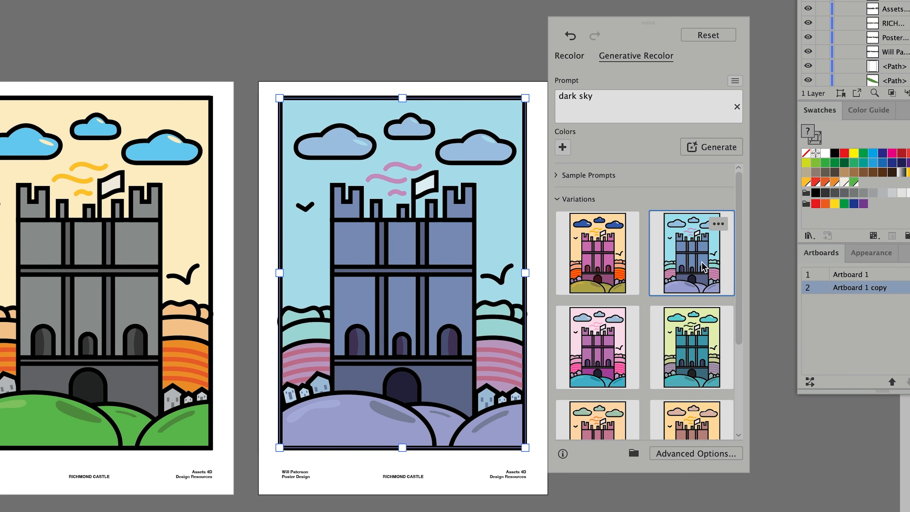
scroll(680, 315, down, 3)
click(679, 301)
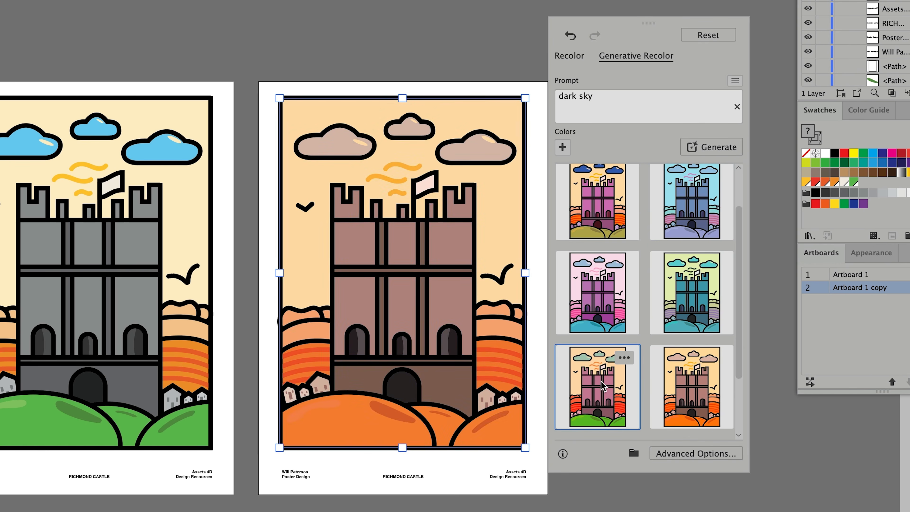
click(598, 320)
click(605, 390)
scroll(609, 358, up, 3)
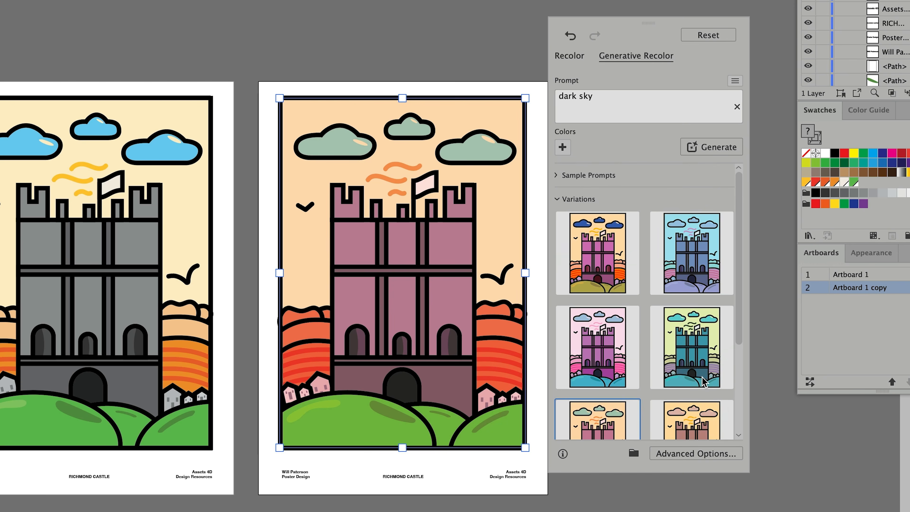
click(685, 258)
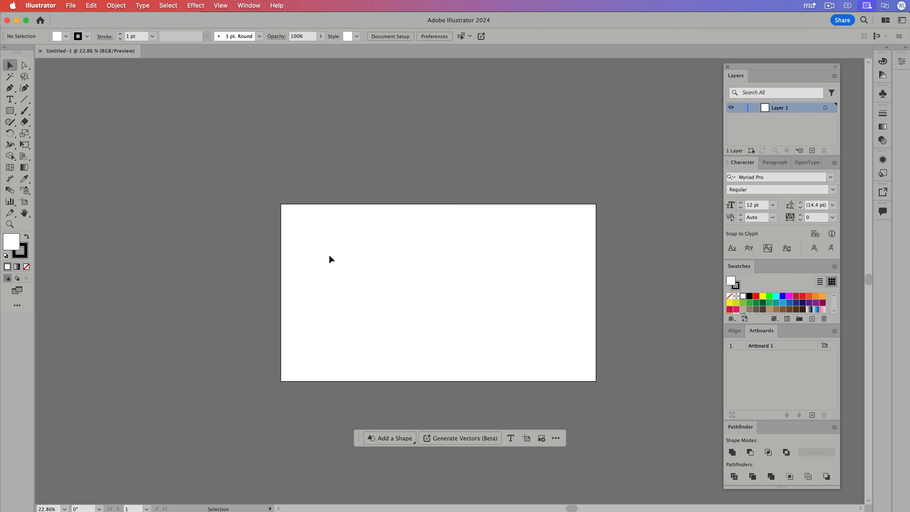
In the blank document, draw a rectangle about 479 by 378 px on the artboard and swap its fill and stroke colors
key(m)
drag(376, 279, 455, 341)
key(v)
key(shift+x)
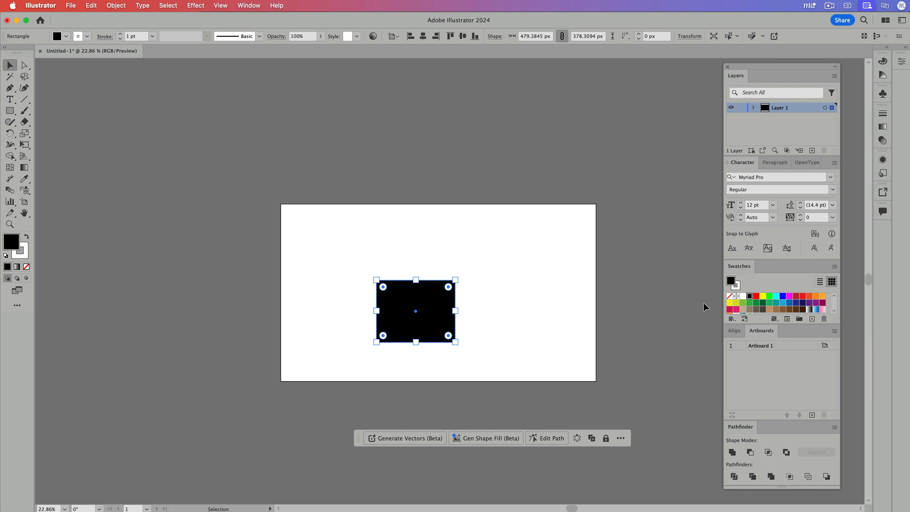
Move the black rectangle up to near the artboard's centre
click(509, 305)
scroll(433, 318, up, 2)
drag(441, 317, 479, 289)
Repeatedly marquee-select the black rectangle by partly enclosing it, deselecting it each time, and sweep marquees over the empty artboard area
click(272, 260)
drag(362, 219, 465, 265)
click(547, 226)
drag(547, 226, 445, 253)
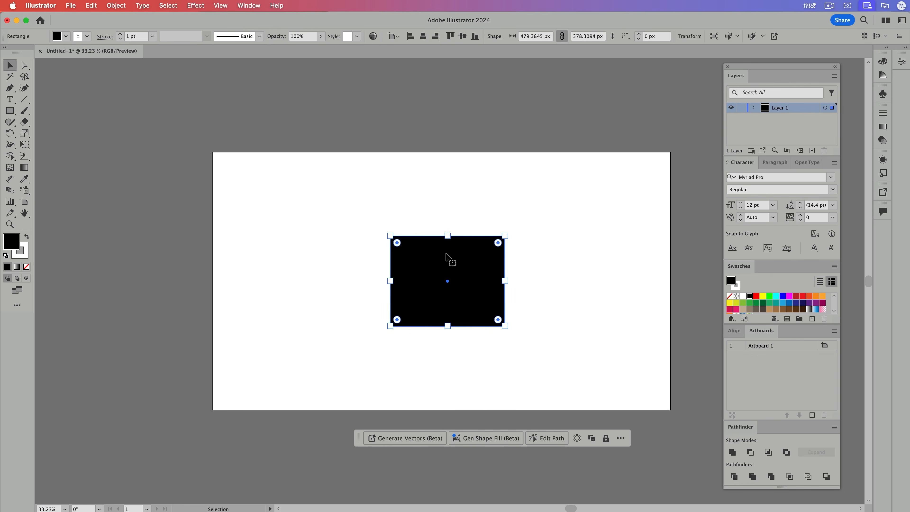
click(535, 203)
drag(536, 202, 458, 258)
click(548, 211)
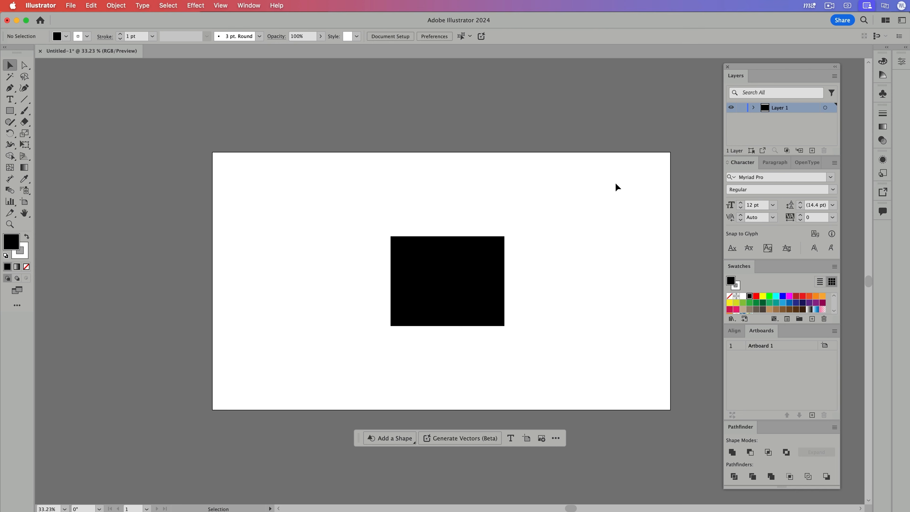
drag(627, 167, 631, 344)
drag(630, 350, 583, 324)
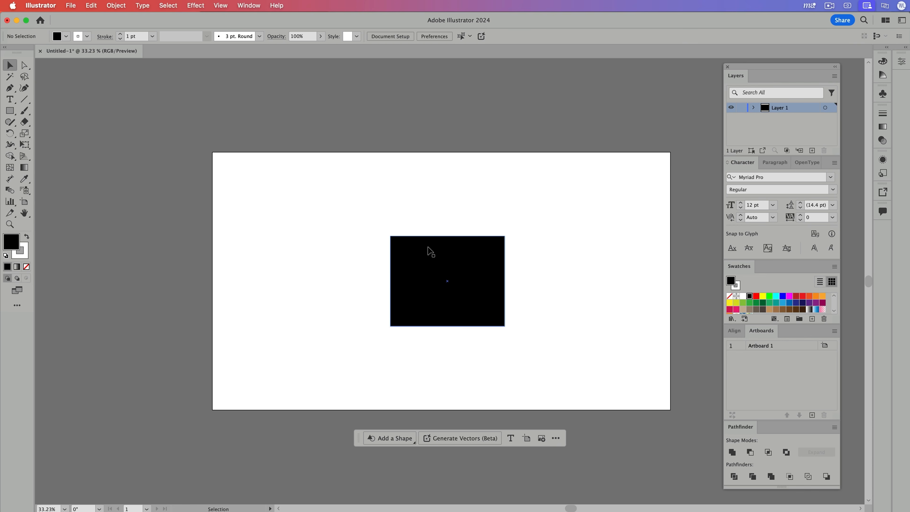
Move the black rectangle upward by its fill and return it to the artboard's centre
drag(431, 251, 454, 239)
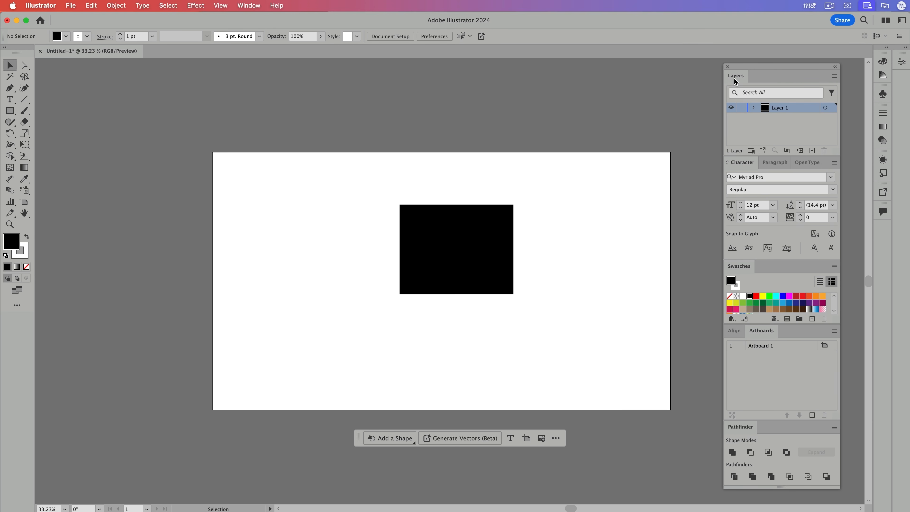
drag(483, 230, 511, 265)
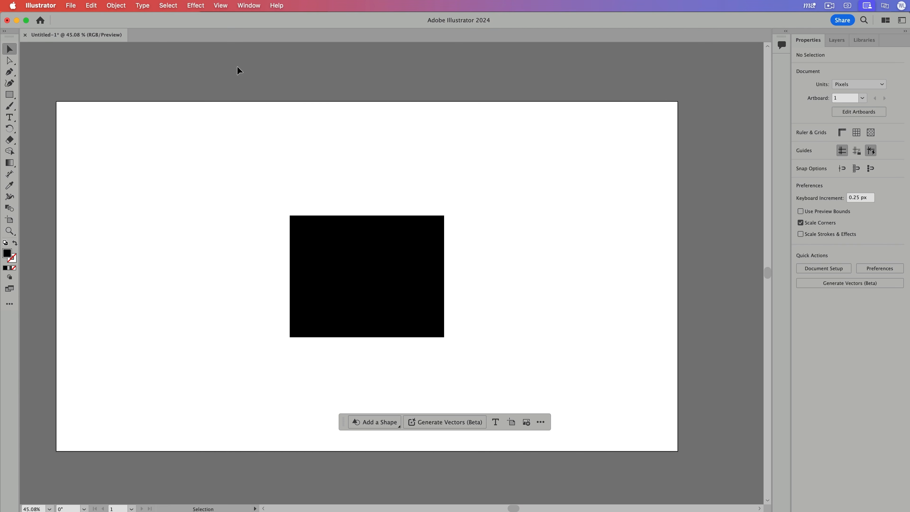
Switch to the Essentials Classic workspace and shift the floating panel group slightly aside
scroll(388, 187, left, 5)
scroll(433, 184, up, 1)
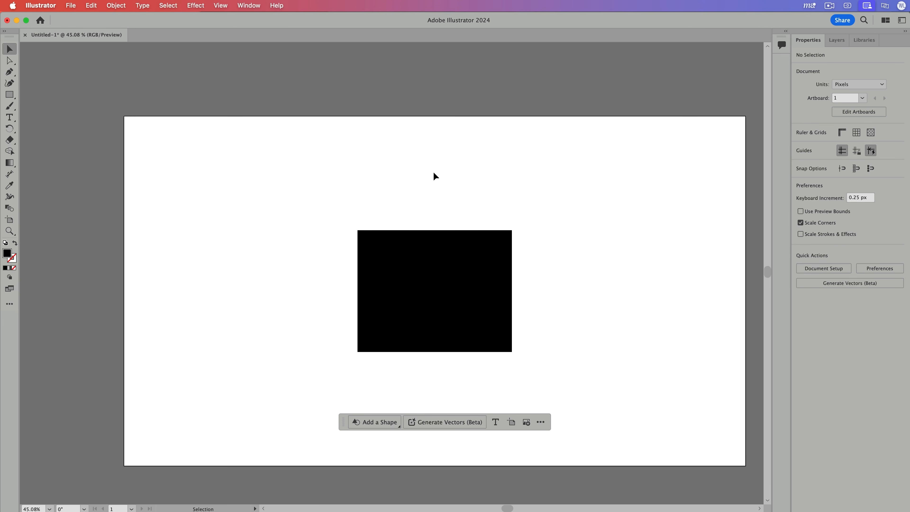
scroll(447, 188, right, 2)
scroll(462, 203, up, 1)
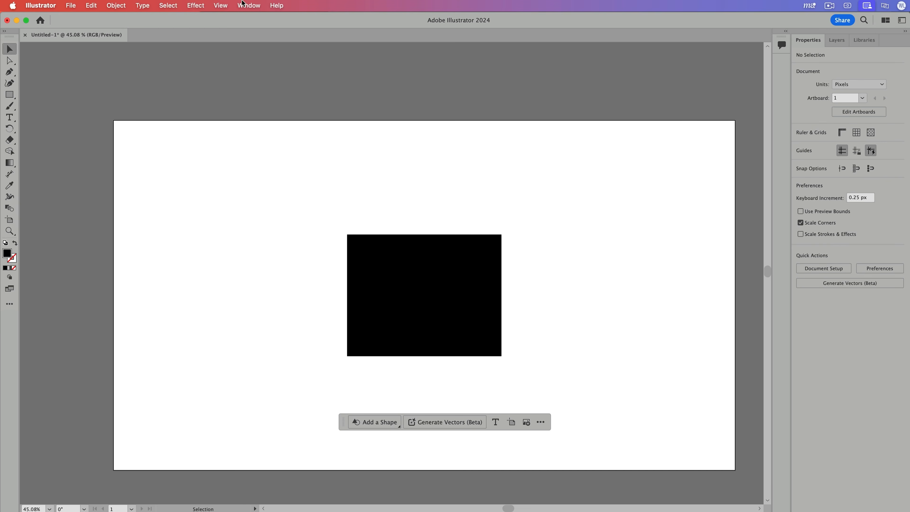
click(243, 4)
mouse_move(265, 61)
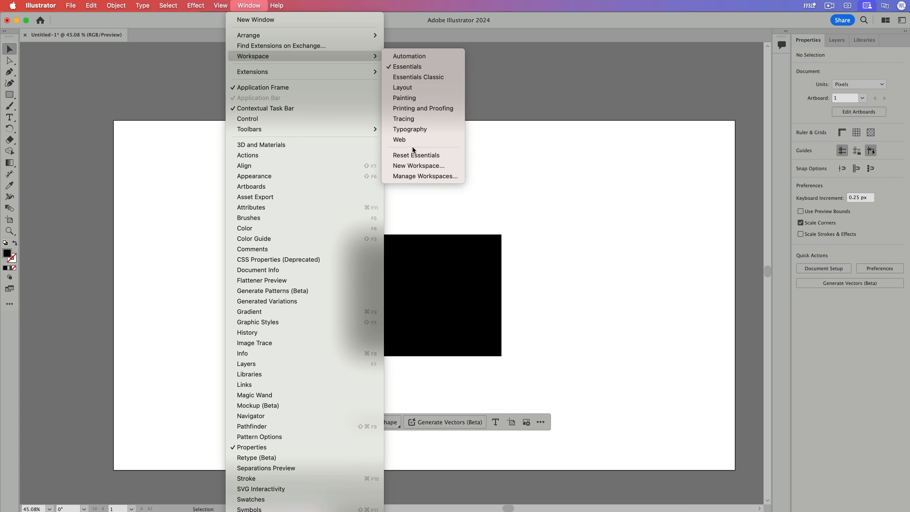
click(415, 76)
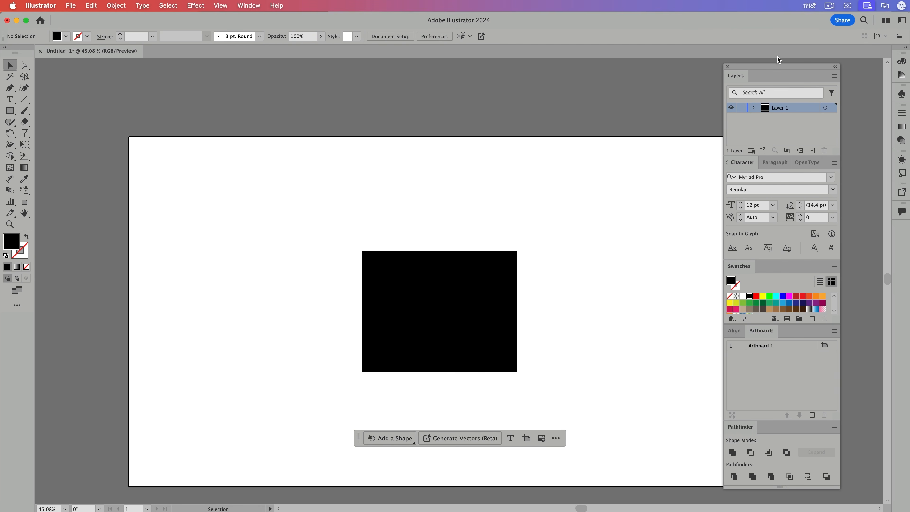
drag(774, 64, 789, 62)
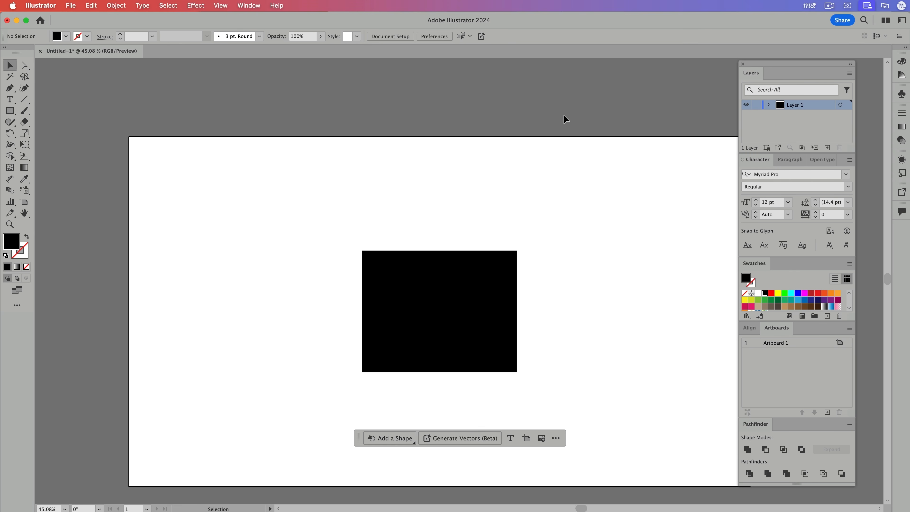
Switch back to the Essentials workspace
click(247, 5)
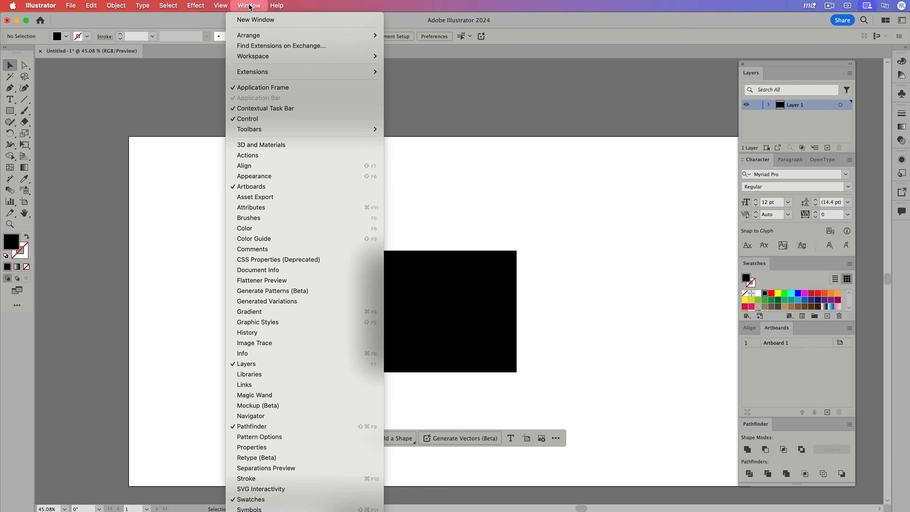
mouse_move(308, 56)
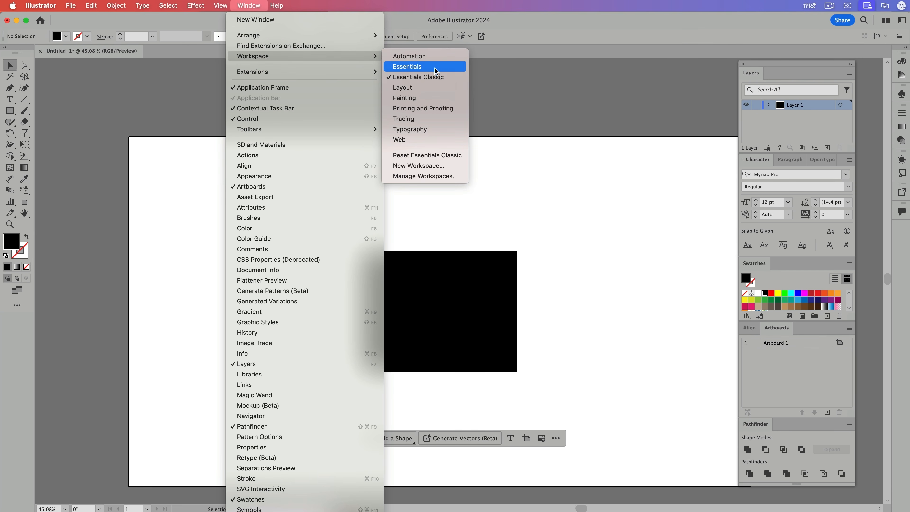
click(458, 67)
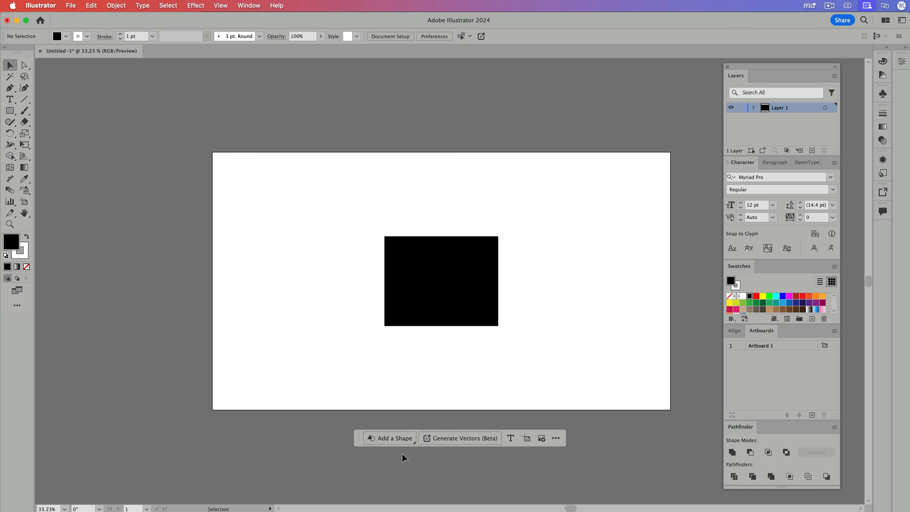
Examine the contextual options offered with and without the rectangle selected, including the list of shapes that can be added
drag(544, 348, 291, 226)
click(579, 363)
click(433, 297)
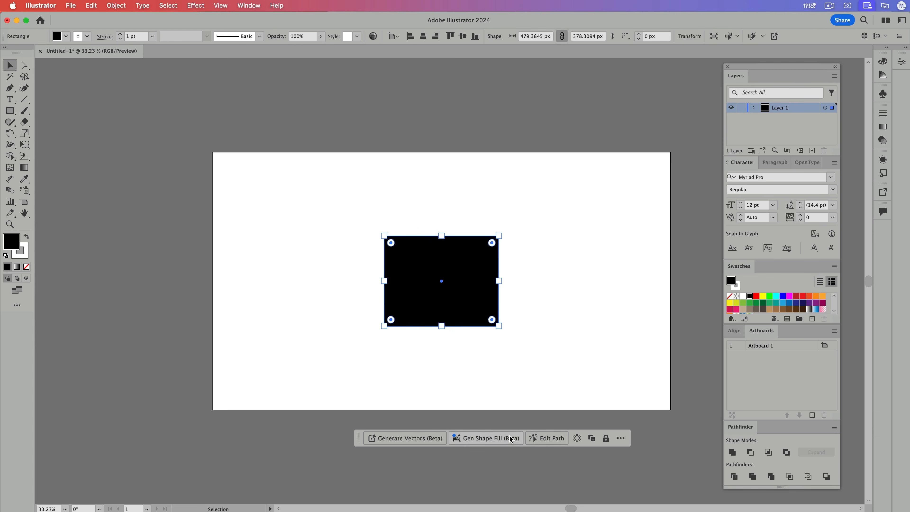
click(610, 420)
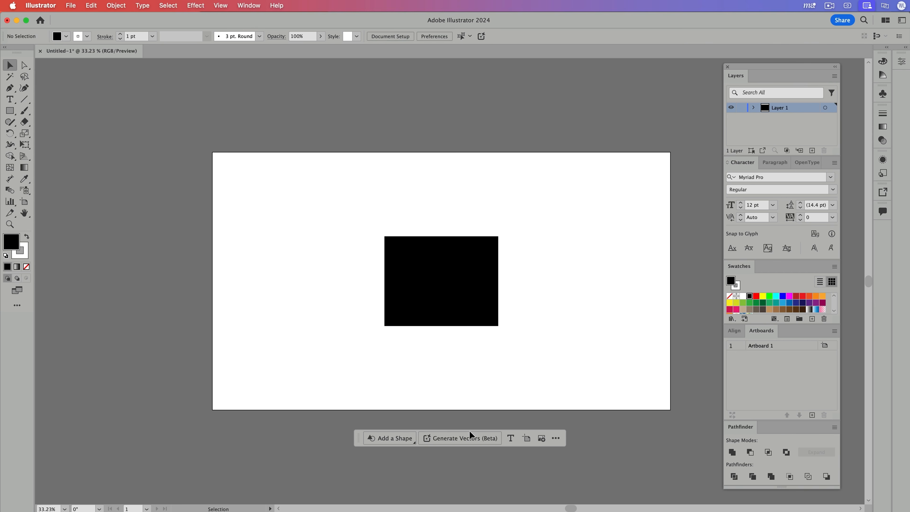
click(385, 437)
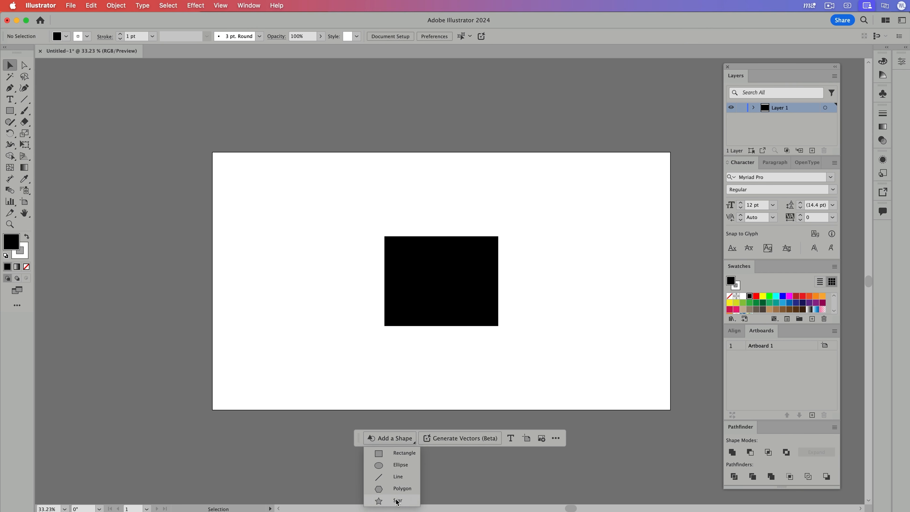
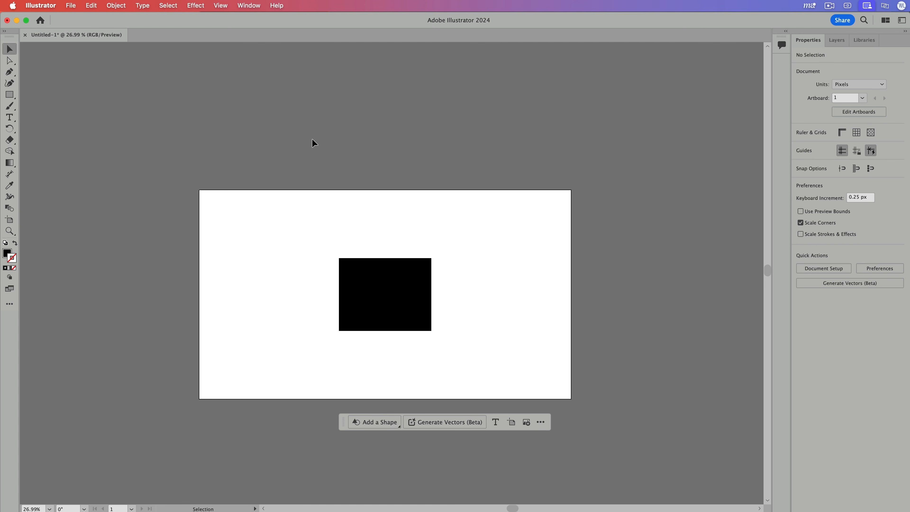
Move the black rectangle left of the artboard's centre, to about X 736, Y 525 px, and deselect it
scroll(312, 139, down, 5)
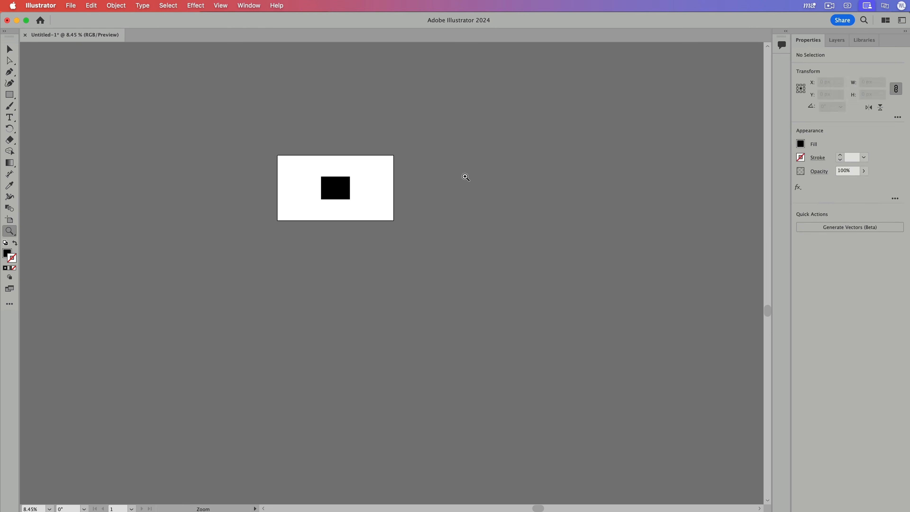
scroll(465, 174, up, 4)
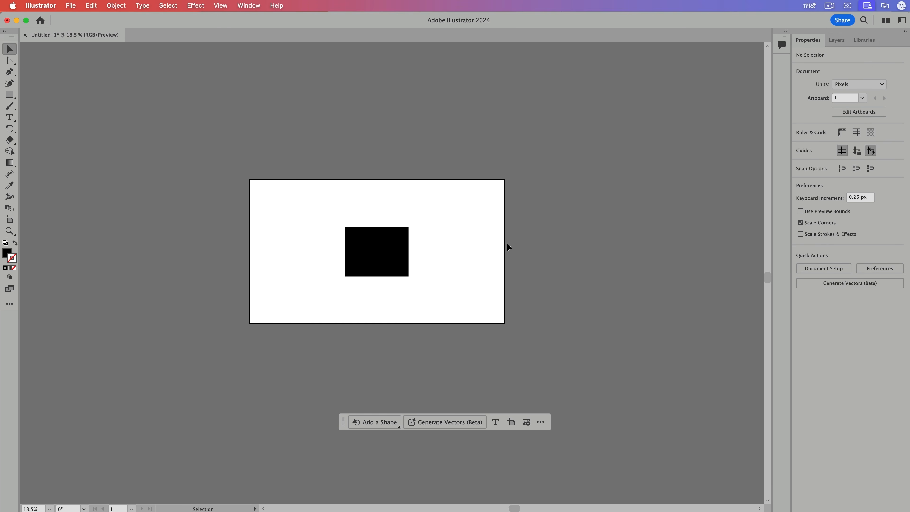
key(super+space)
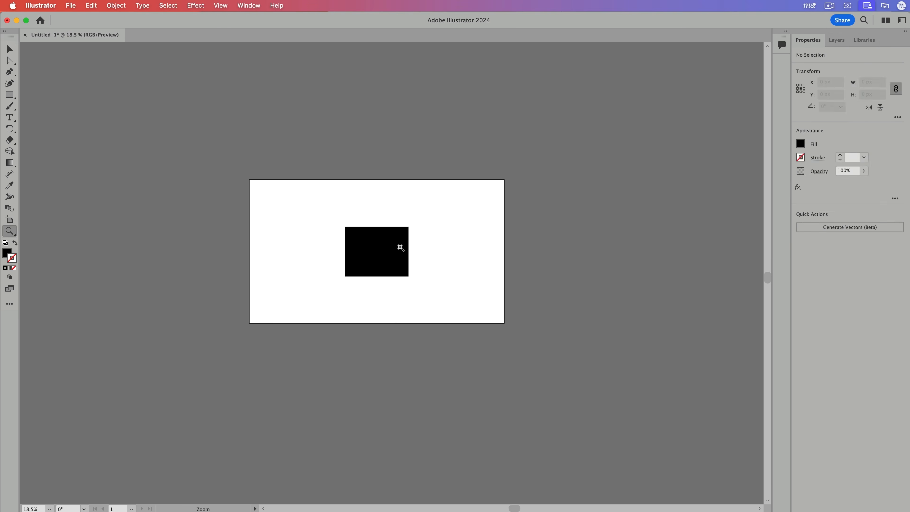
drag(400, 245, 494, 247)
drag(379, 264, 338, 260)
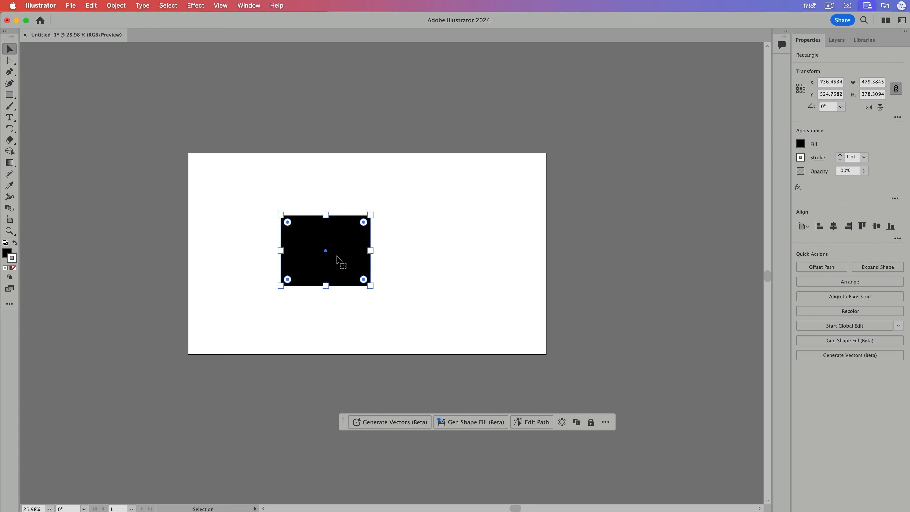
click(590, 300)
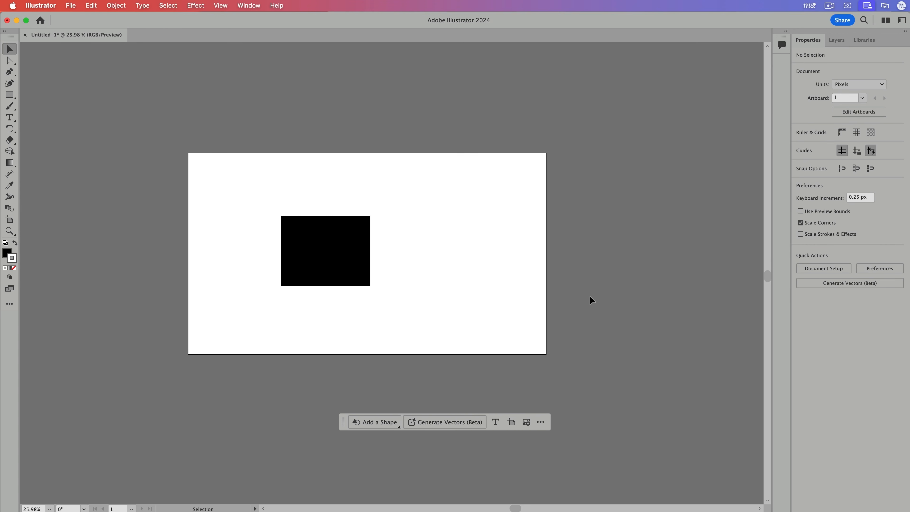
Enter artboard editing, look through the preset sizes without changing the preset, and duplicate the artboard with its rectangle
click(510, 422)
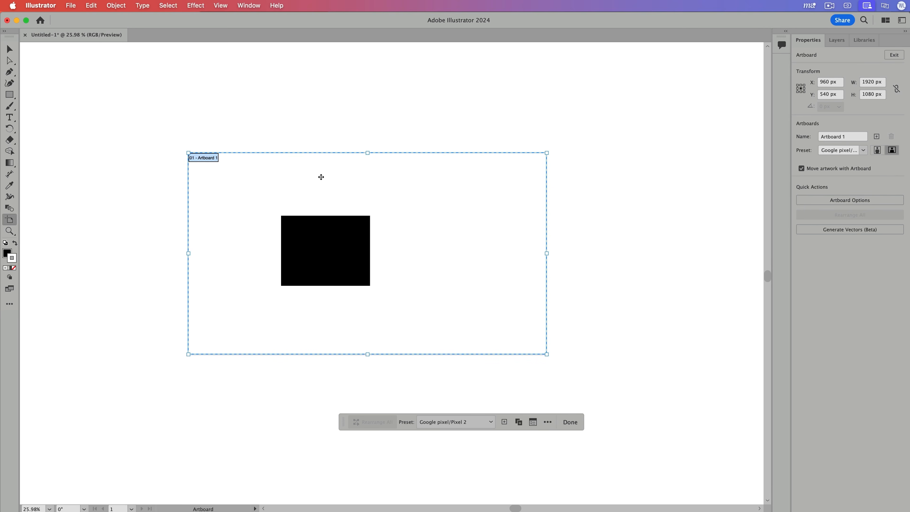
click(444, 422)
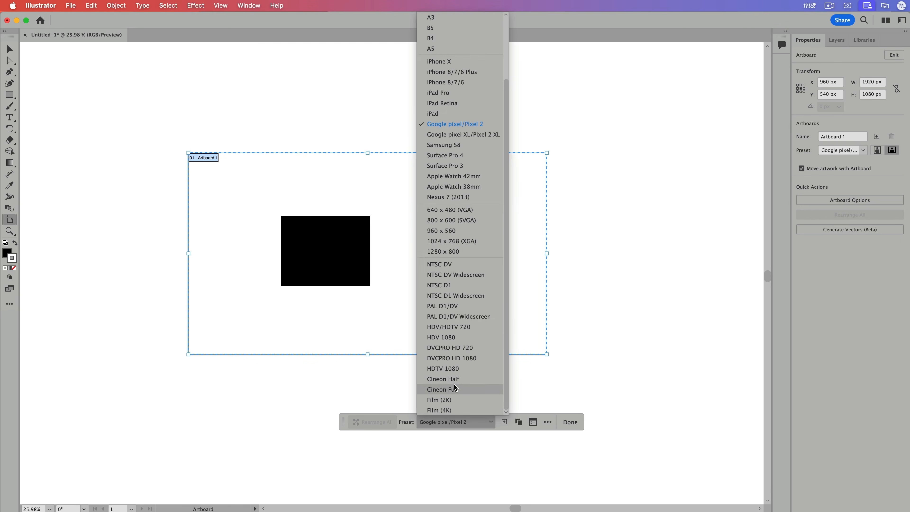
scroll(463, 252, up, 3)
scroll(462, 254, down, 3)
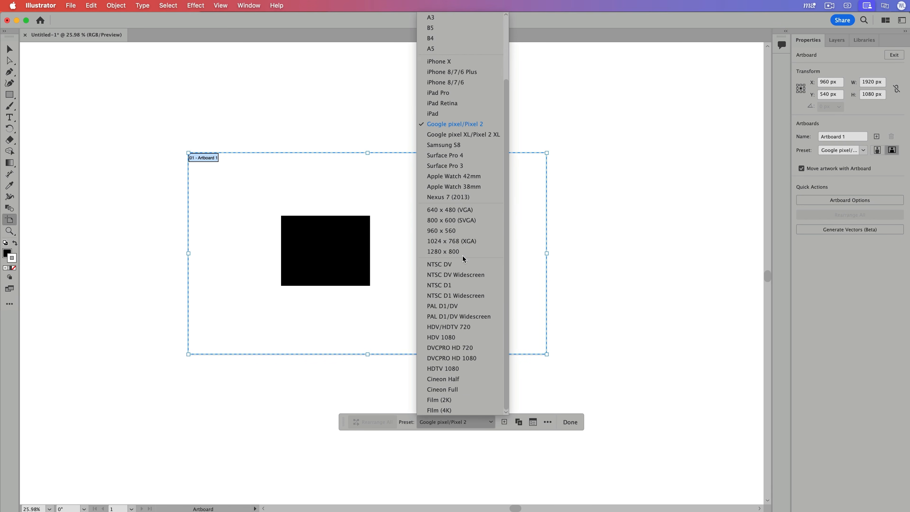
scroll(449, 242, up, 5)
click(518, 421)
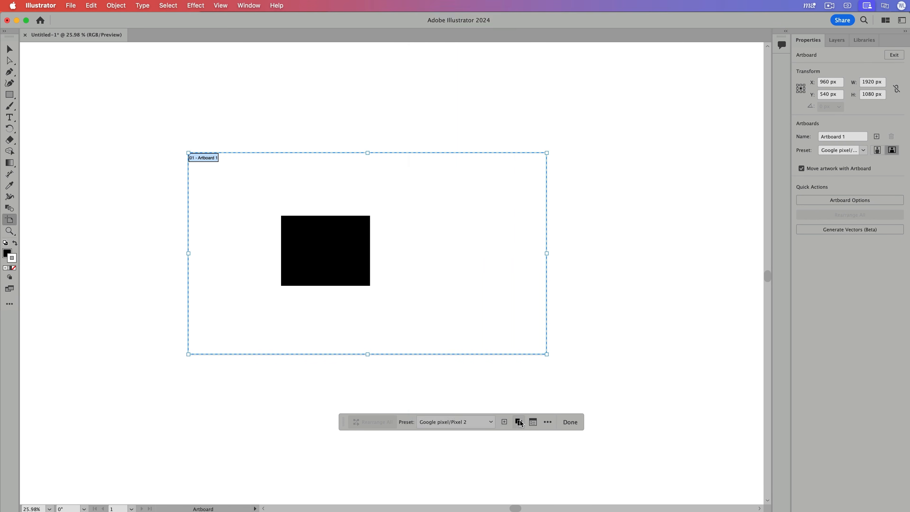
click(520, 421)
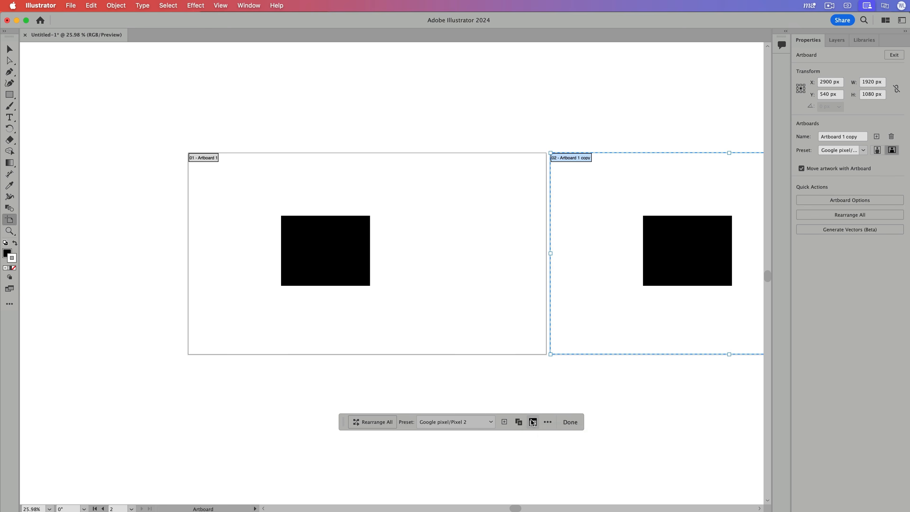
Look through the duplicated artboard's options without changing them, and finish artboard editing
click(532, 422)
drag(610, 185, 496, 154)
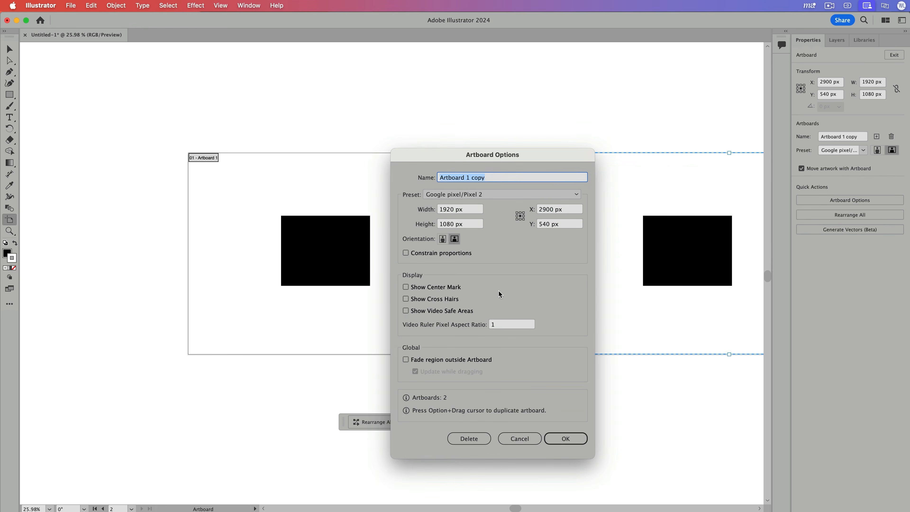
click(569, 437)
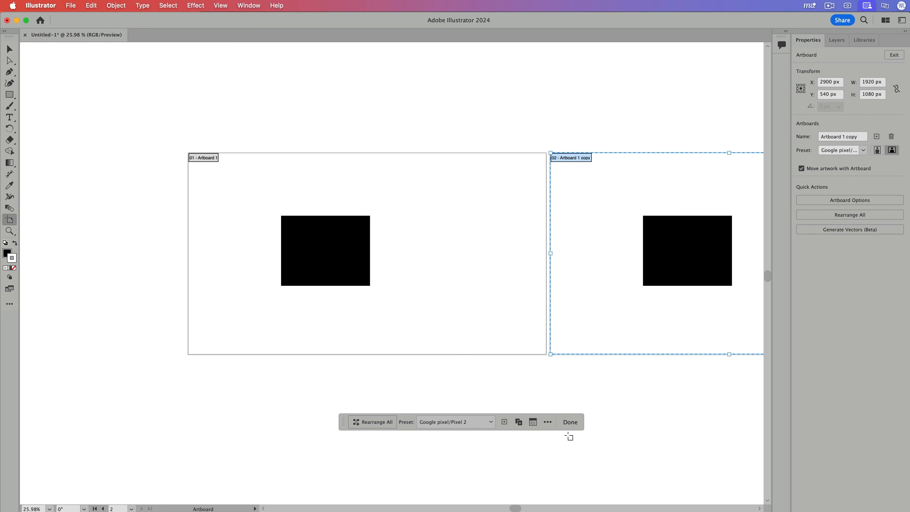
click(570, 421)
Delete the copied black rectangle from the second artboard
scroll(573, 283, right, 5)
click(482, 271)
key(Delete)
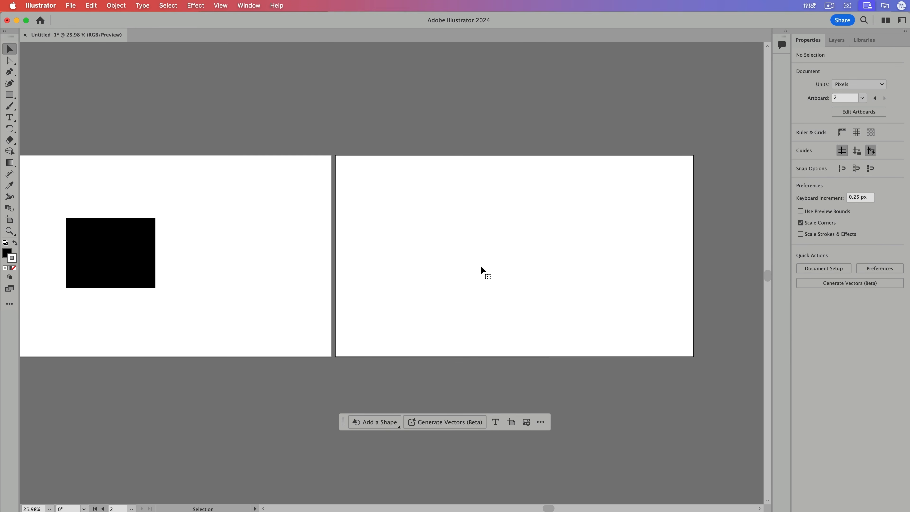
Show the Properties panel using the contextual task bar's additional options
scroll(480, 267, left, 3)
scroll(481, 267, up, 1)
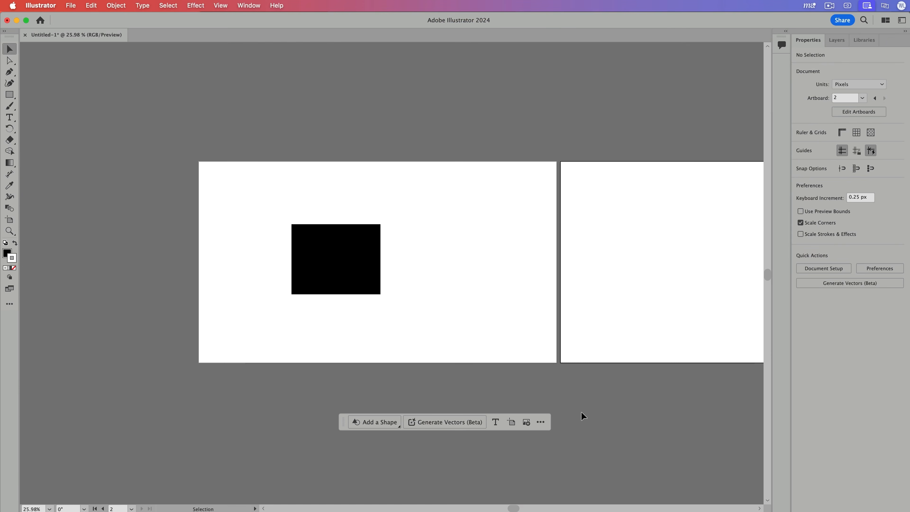
click(540, 422)
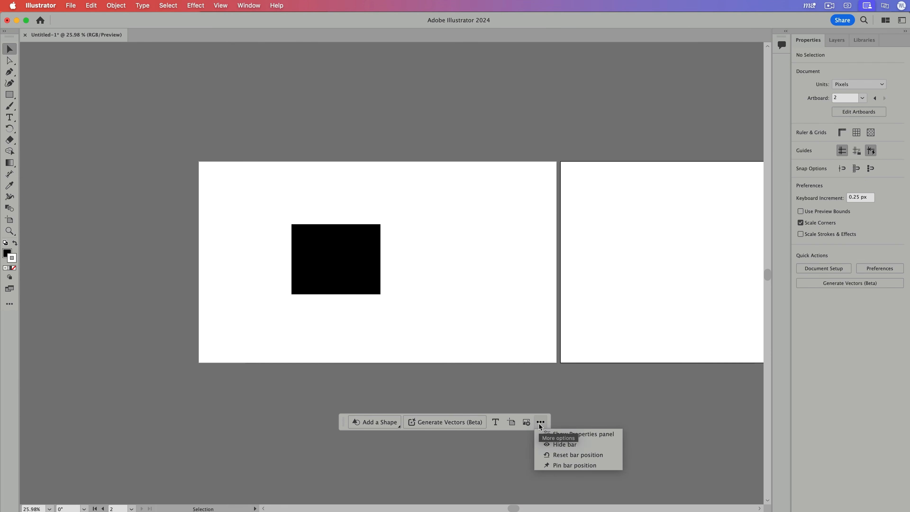
click(563, 434)
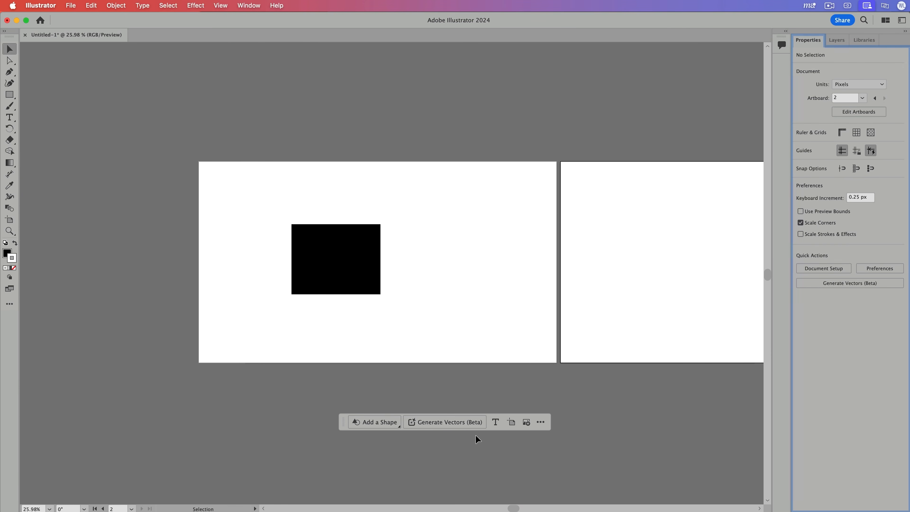
Pin the contextual task bar's position and place the bar just below the first artboard
click(540, 422)
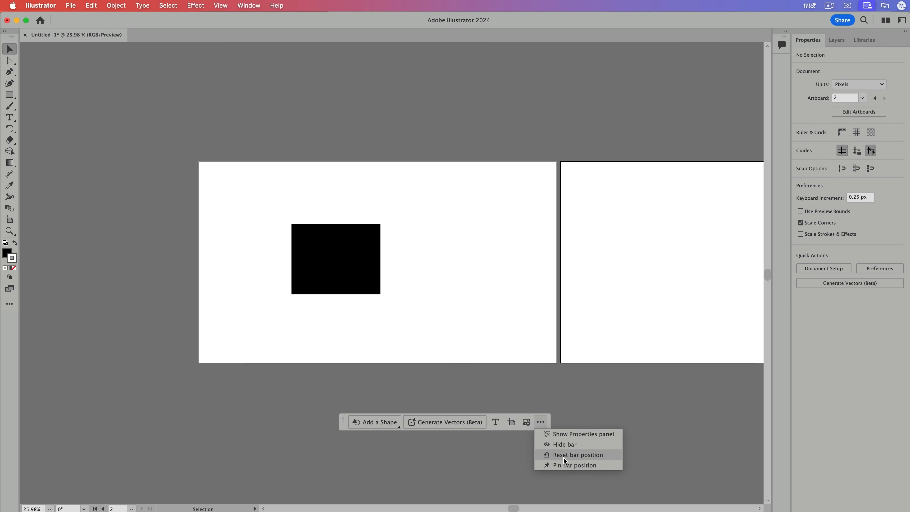
click(562, 465)
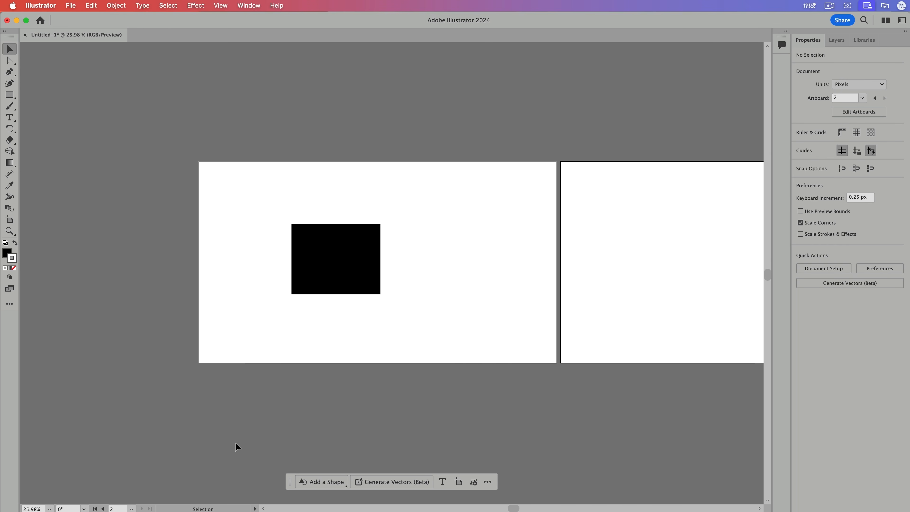
drag(289, 482, 298, 434)
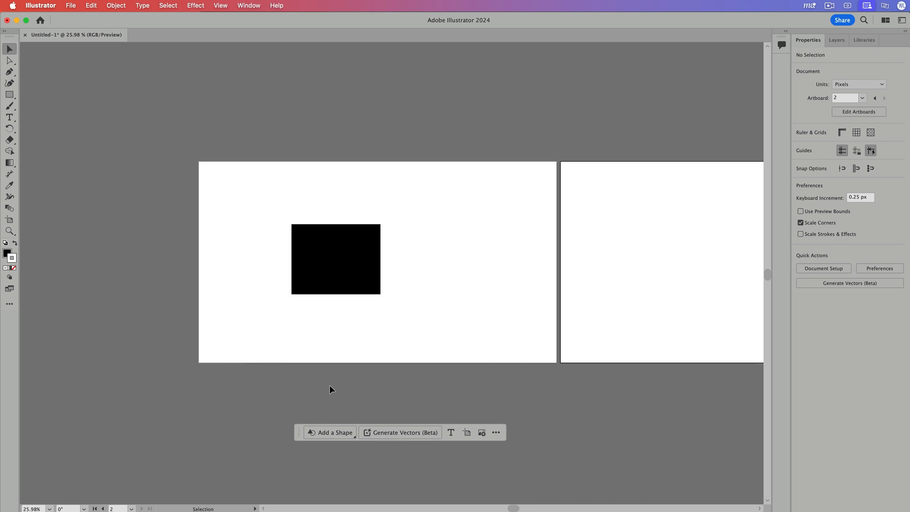
Move the black rectangle down slightly to Y 540 px on the first artboard
click(345, 274)
click(445, 297)
drag(356, 274, 357, 277)
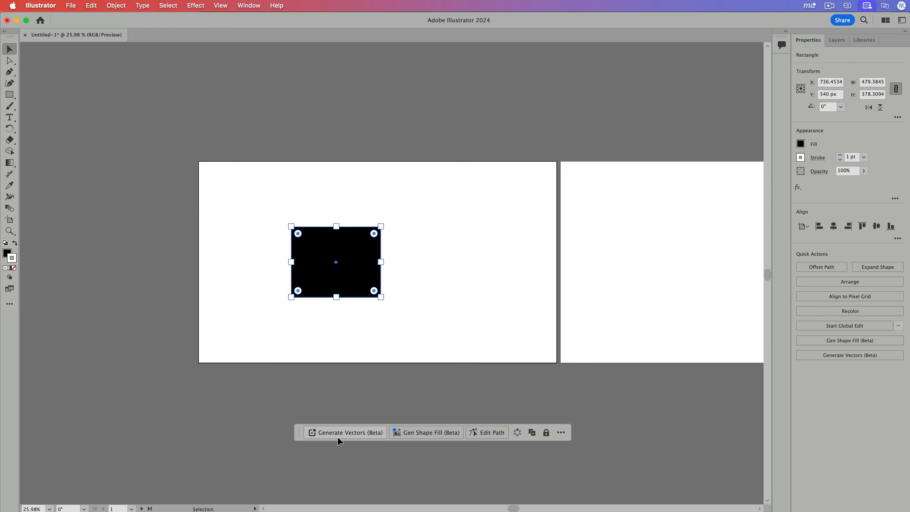
Try a Grid repeat on the black rectangle, extend it with more copies, and undo the repeat
mouse_move(338, 436)
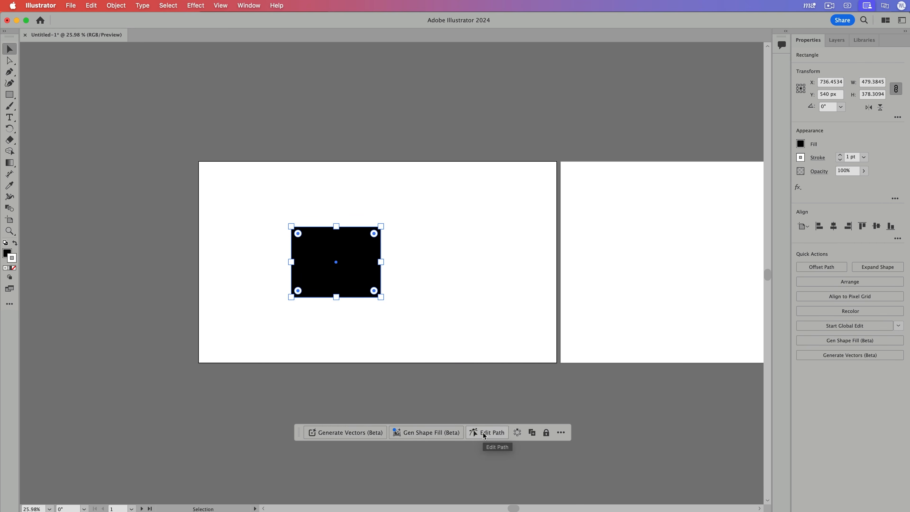
click(517, 432)
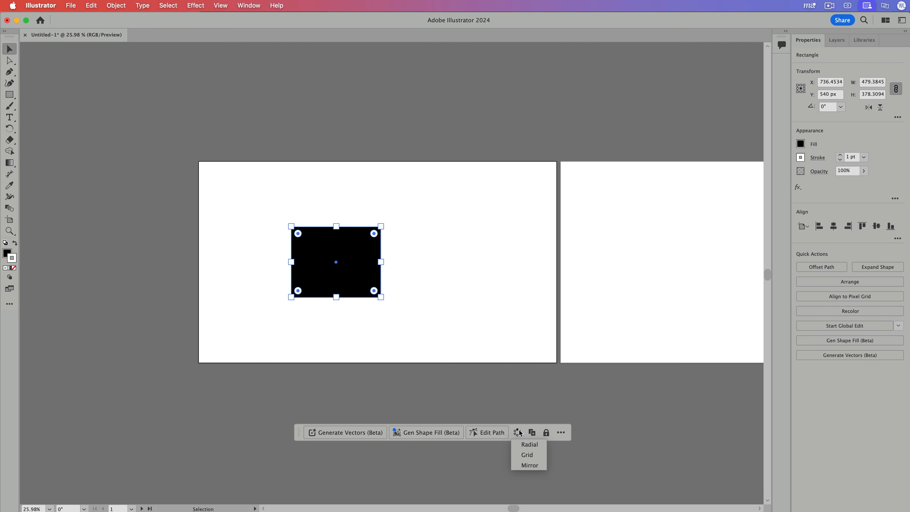
click(537, 455)
drag(482, 369, 503, 429)
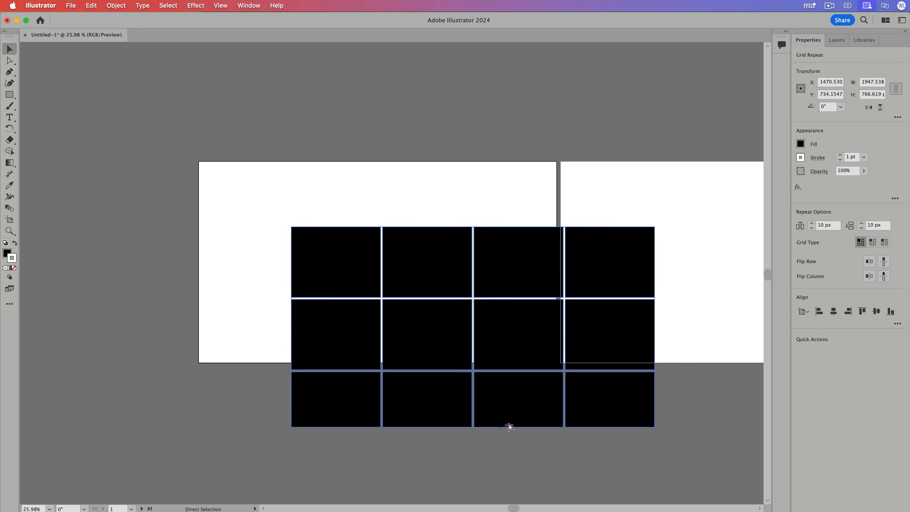
key(super+z)
key(super+z)
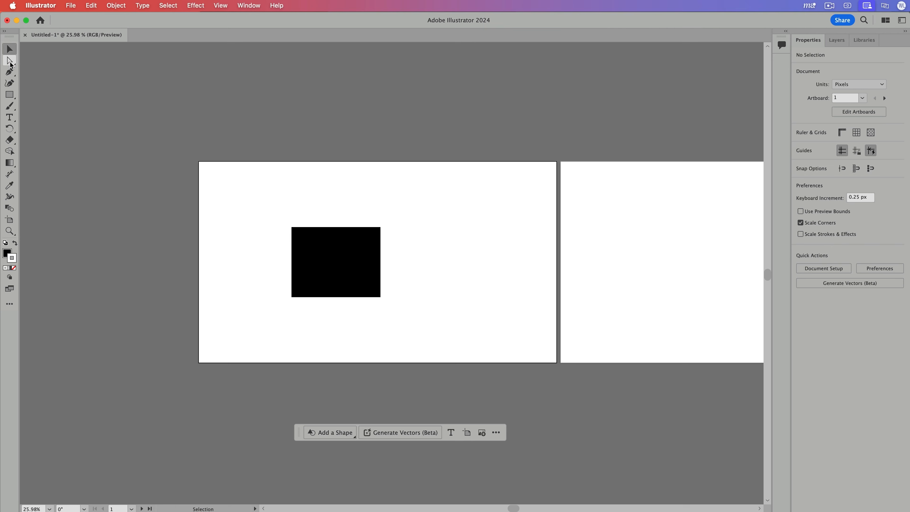
Select only the black rectangle's top-left anchor point with the Direct Selection tool
click(11, 63)
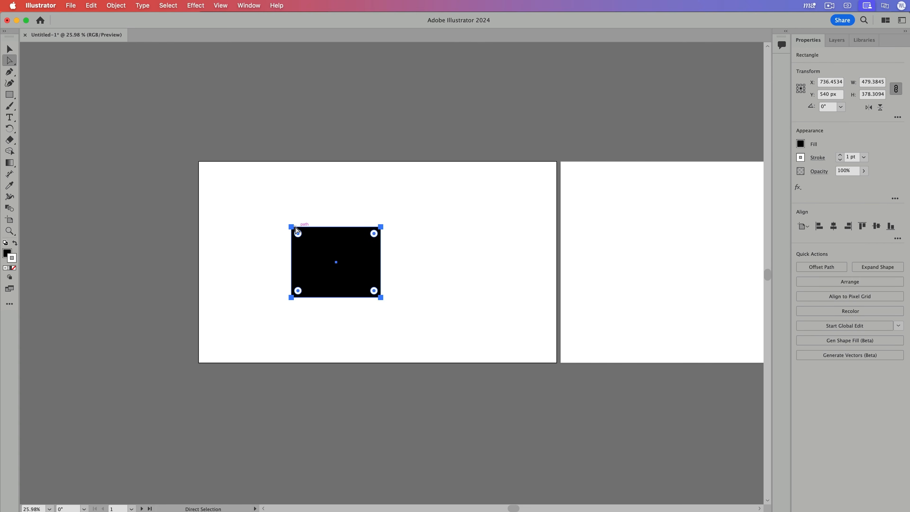
click(291, 227)
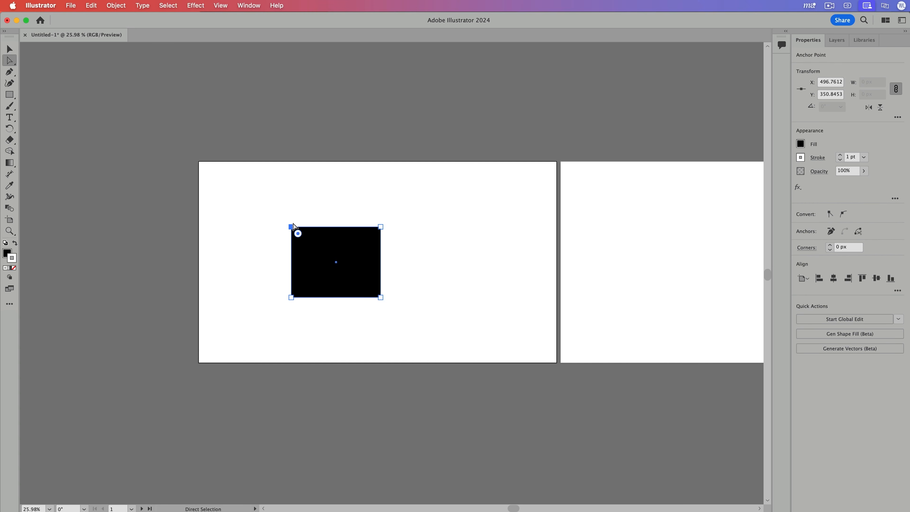
Draw a closed triangle about 251 × 333 px with the Pen tool, right of the black rectangle
key(p)
click(445, 214)
click(453, 276)
click(492, 255)
click(445, 215)
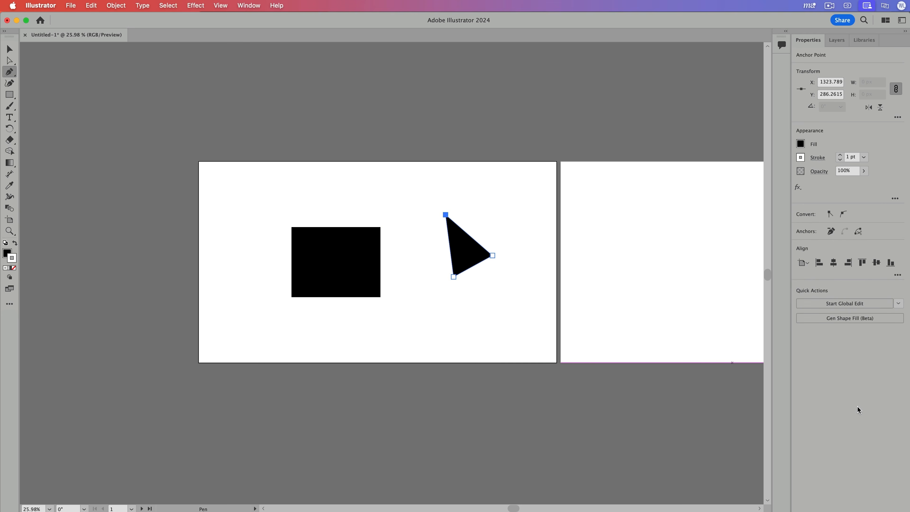
Swap the triangle's fill and stroke to give it a white fill and black outline, and deselect it
key(z)
key(a)
drag(450, 243, 490, 291)
click(529, 289)
key(v)
click(509, 271)
key(shift+x)
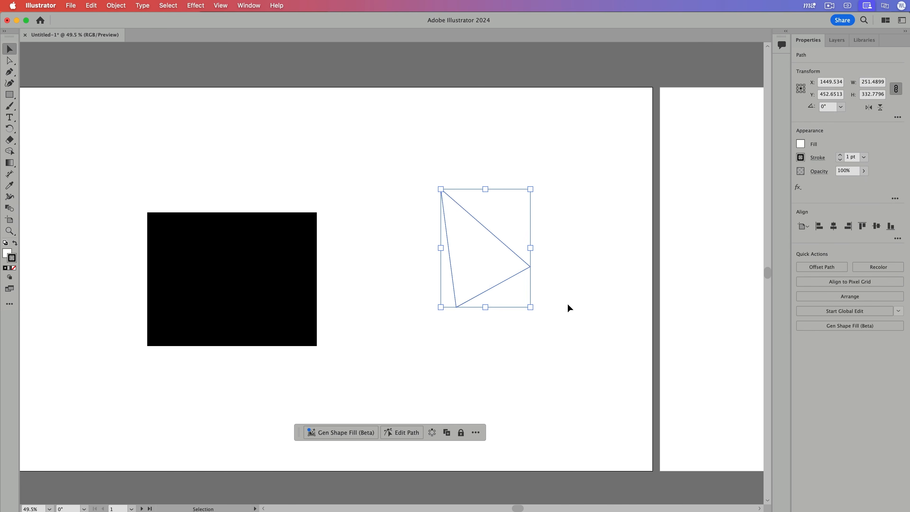
click(580, 311)
Select the triangle's anchor points with Direct Selection, and reselect the whole path with the Selection tool
key(a)
drag(598, 320, 394, 142)
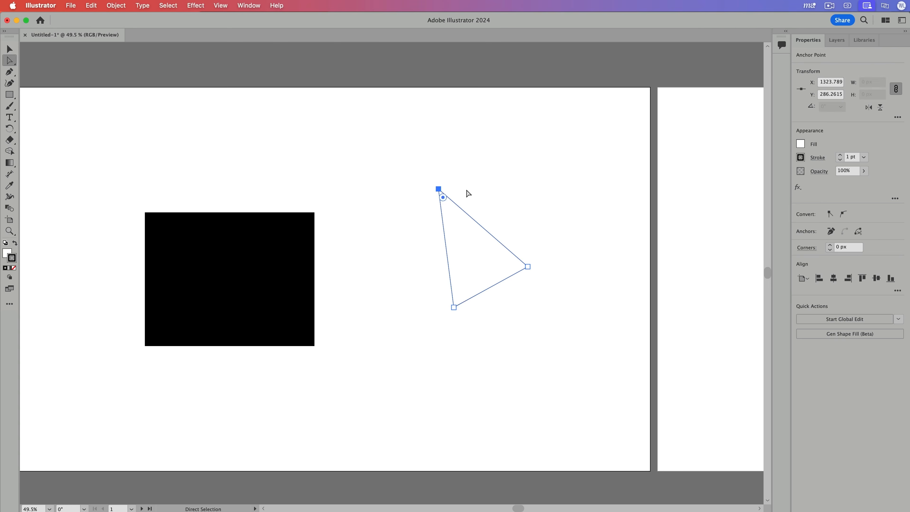
click(467, 193)
click(483, 233)
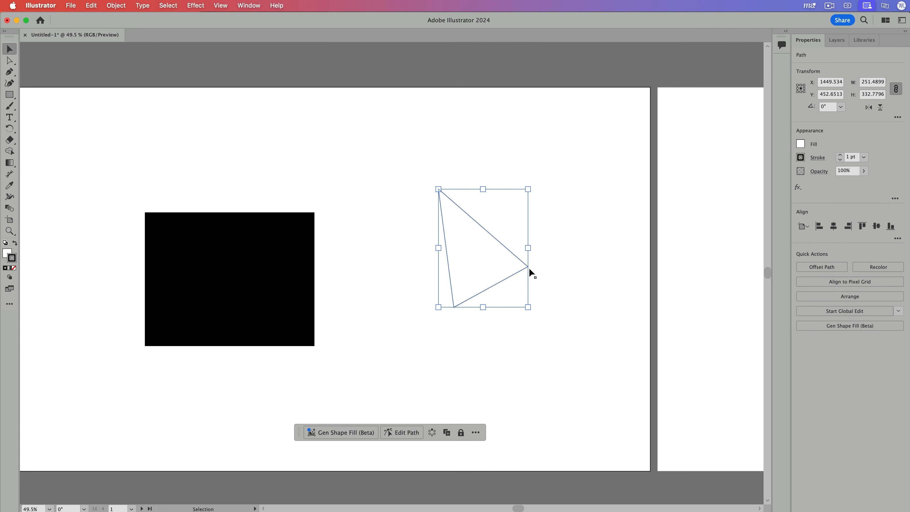
Reshape the triangle by moving its right anchor down, its bottom anchor up and left, and its top anchor right
click(10, 60)
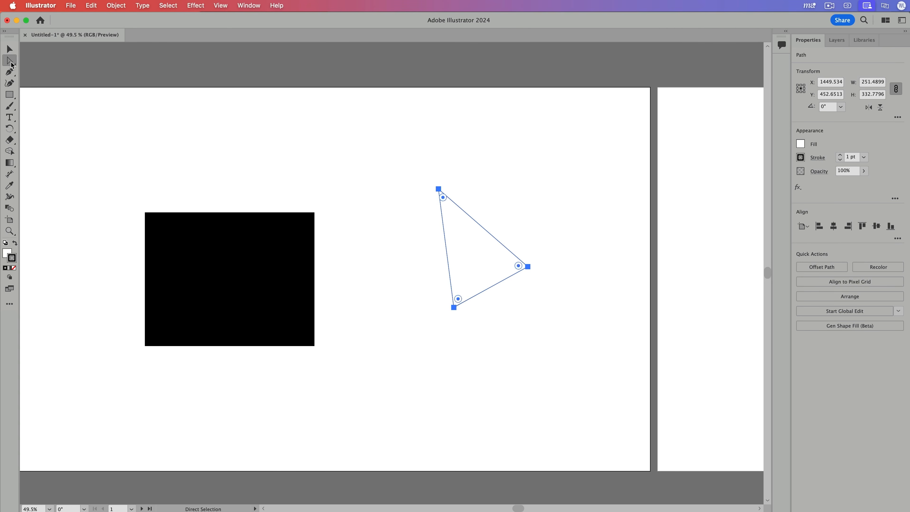
click(527, 266)
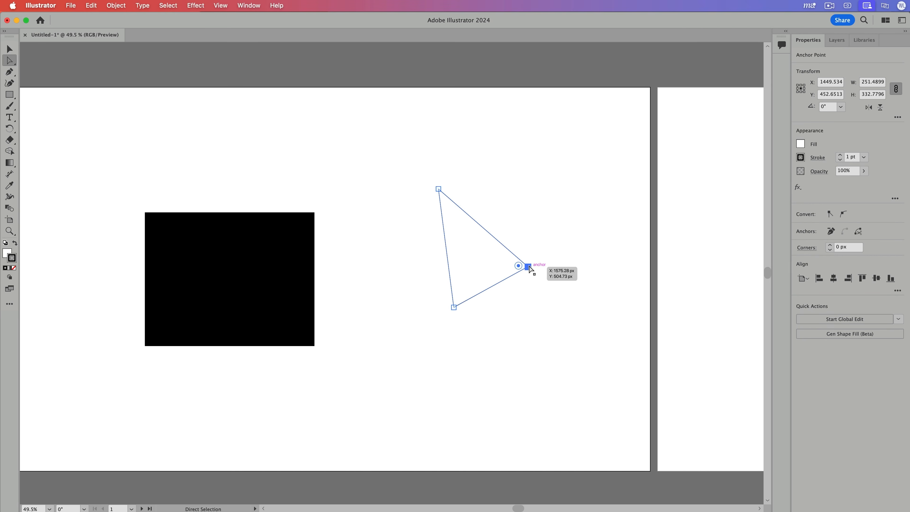
drag(527, 266, 525, 313)
drag(453, 307, 467, 257)
drag(440, 193, 498, 188)
drag(468, 258, 429, 267)
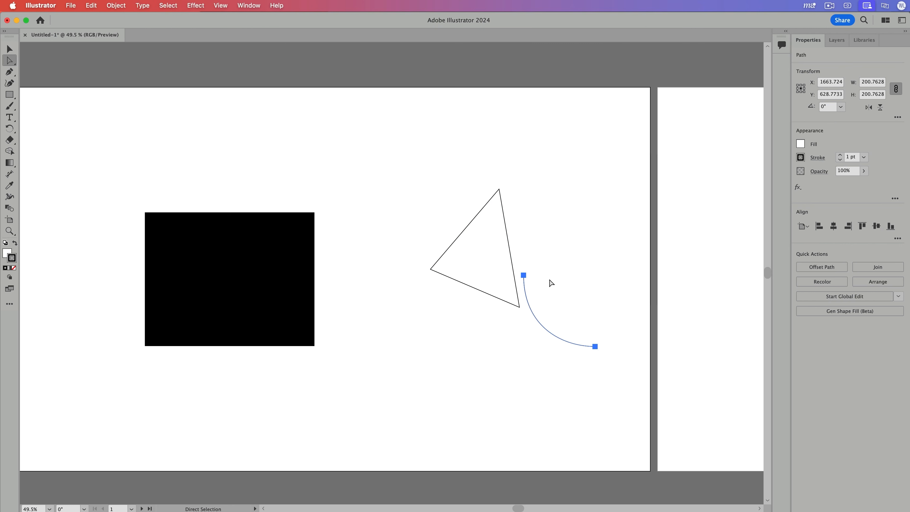
Select the upper anchor point of the open curve and slightly adjust the direction handles at both ends
click(524, 275)
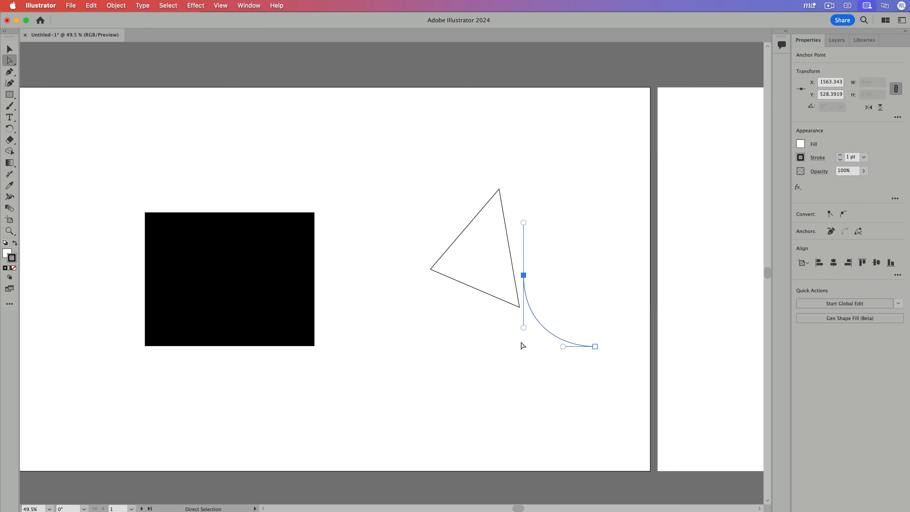
drag(523, 327, 523, 324)
mouse_move(562, 347)
mouse_down()
mouse_move(585, 306)
mouse_move(564, 367)
mouse_move(615, 379)
mouse_move(561, 345)
mouse_up()
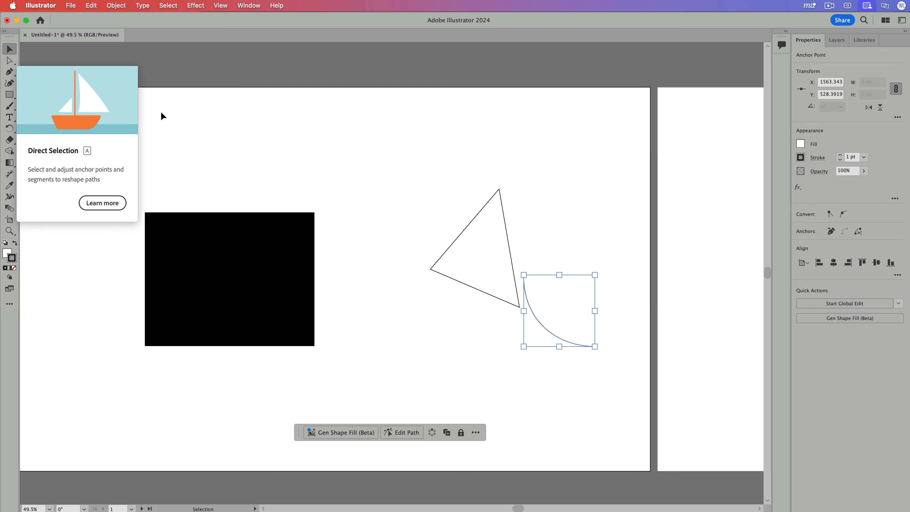
Detach the Direct Selection tool group as a floating panel, choose the Lasso tool, and close the floating panel
click(10, 62)
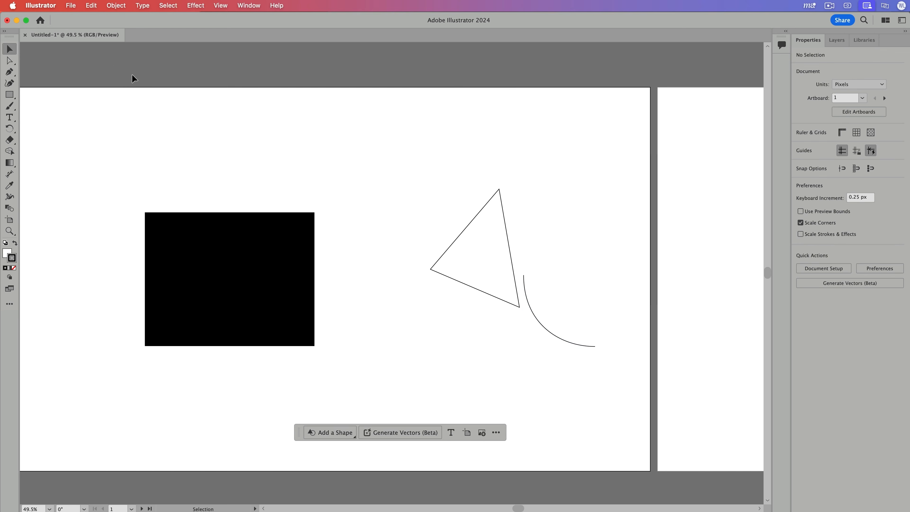
click(14, 63)
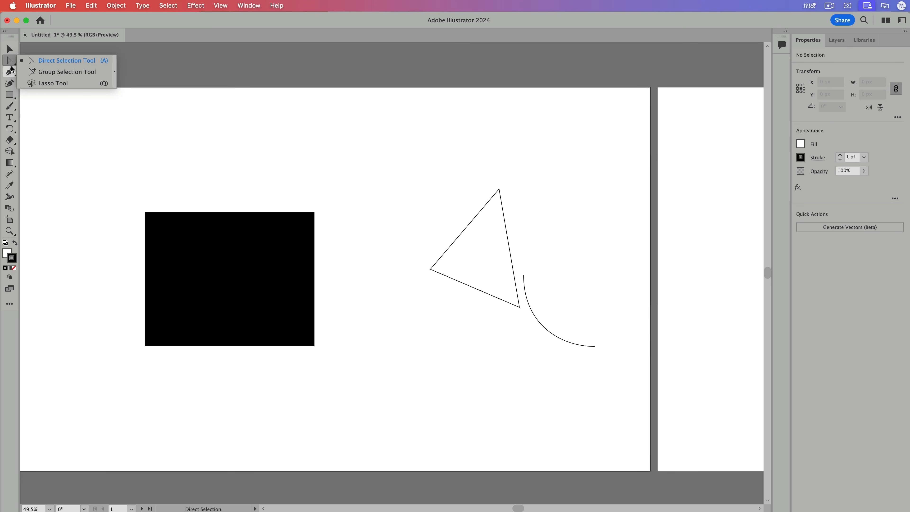
click(114, 71)
mouse_move(26, 67)
mouse_down()
mouse_move(59, 64)
mouse_move(39, 78)
mouse_move(58, 61)
mouse_move(56, 82)
mouse_up()
click(43, 59)
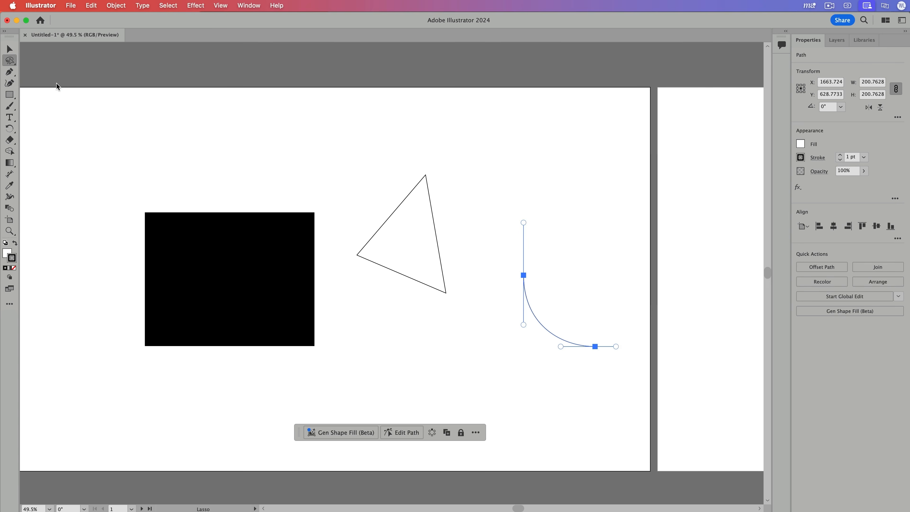
Select the triangle's top and left anchor points with the Lasso tool
mouse_move(372, 315)
mouse_down()
mouse_move(386, 176)
mouse_move(445, 227)
mouse_move(388, 162)
mouse_up()
drag(465, 342, 428, 265)
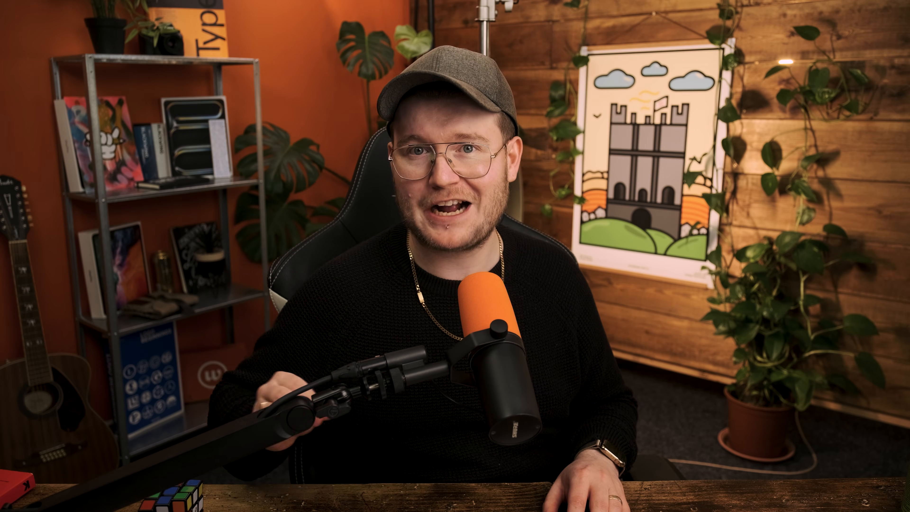
mouse_move(446, 163)
mouse_down()
mouse_move(413, 204)
mouse_move(458, 204)
mouse_up()
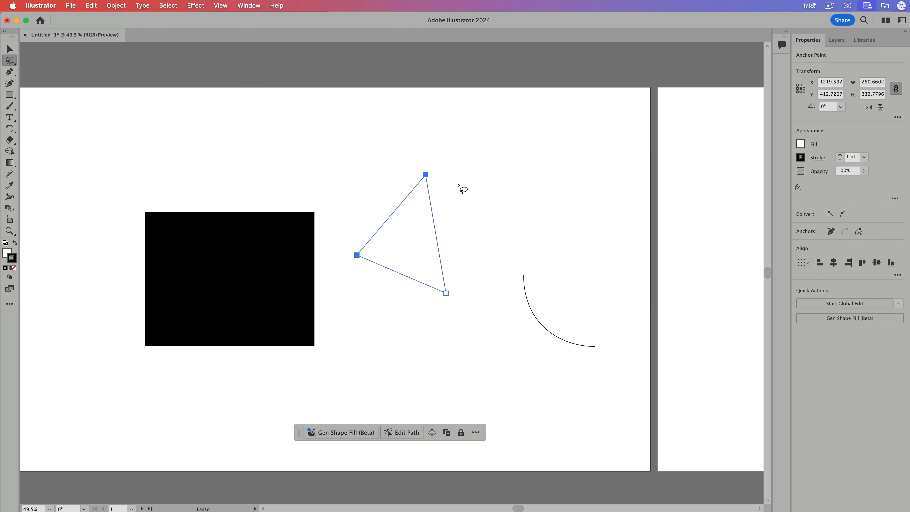
Deselect the triangle, and pick its left and top anchor points together with the Direct Selection tool
key(a)
click(461, 197)
click(428, 177)
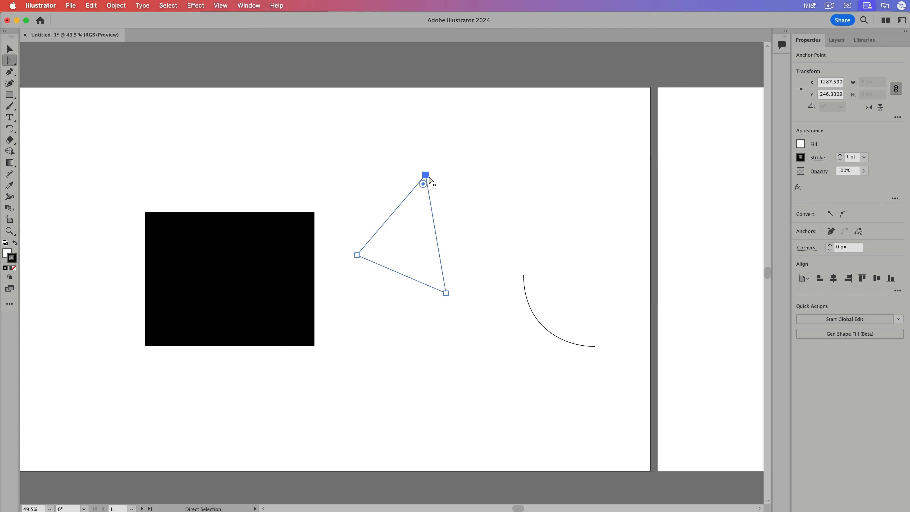
click(357, 255)
shift+click(425, 176)
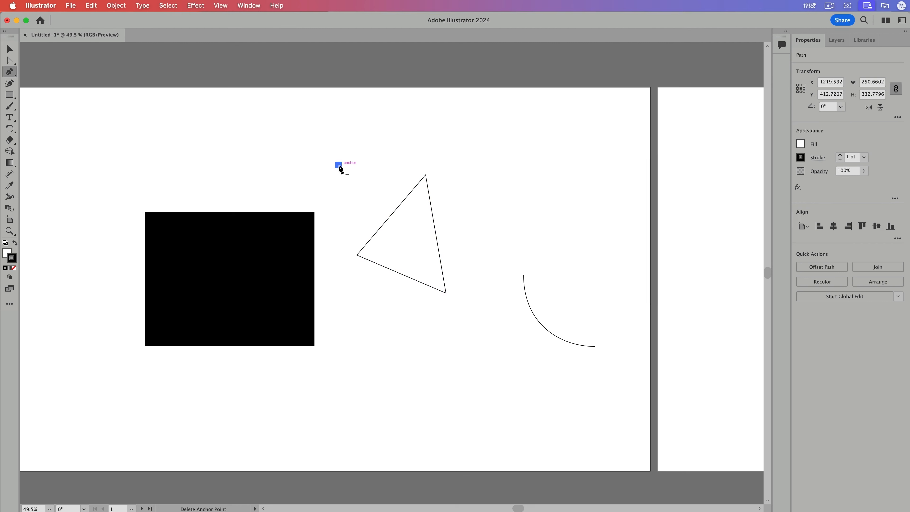
Undo the stray anchor point and draw an open curling path about 397 × 312 px over the triangle with the Pen tool
key(super+z)
drag(441, 125, 398, 124)
drag(371, 170, 377, 213)
drag(504, 202, 532, 127)
drag(472, 172, 461, 193)
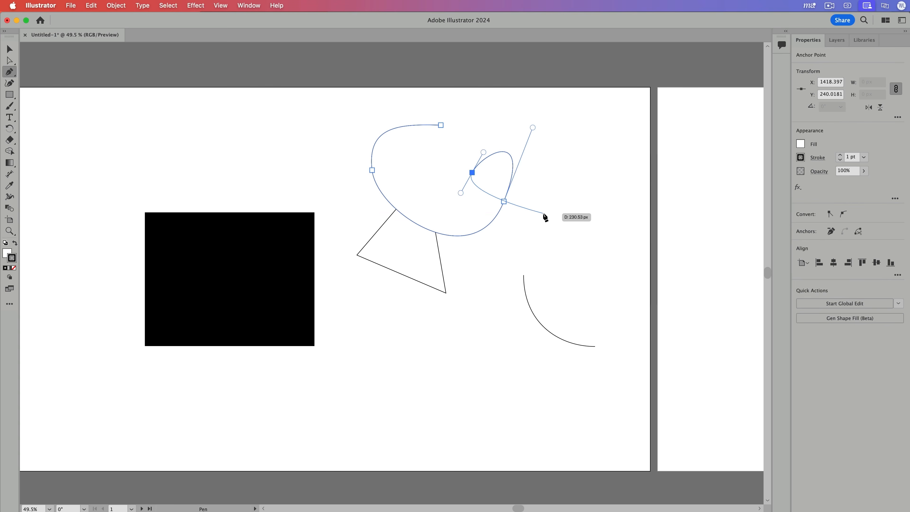
Try drawing a looping freehand path about 616 × 331 px with the Pencil tool across the artboard's right edge, and undo it
key(n)
drag(503, 274, 466, 243)
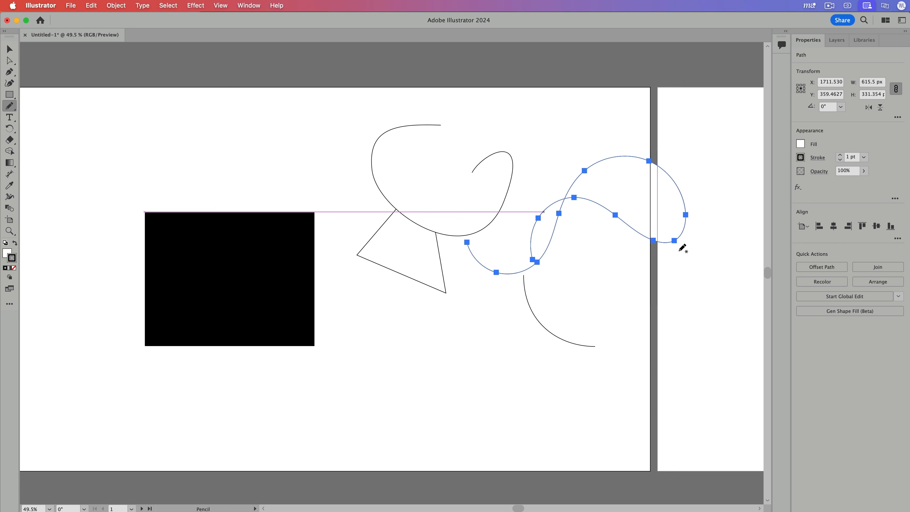
key(a)
key(super+z)
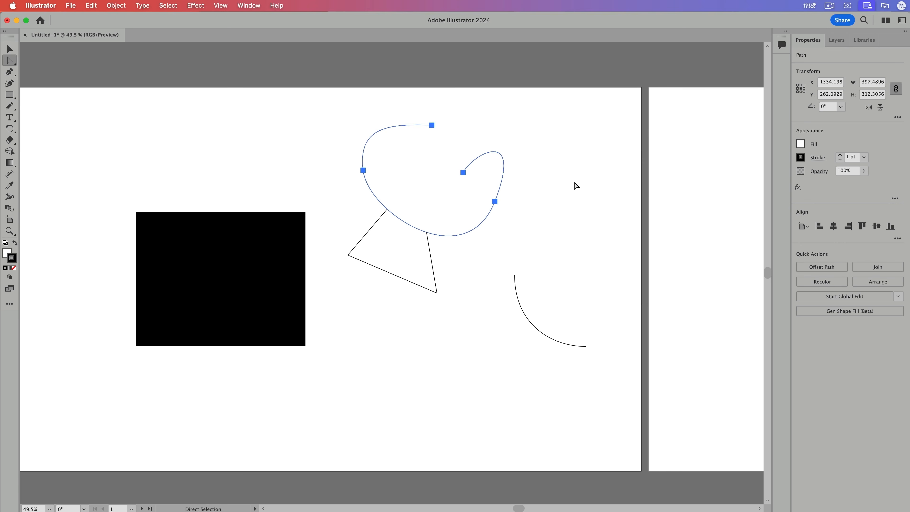
Undo the curling path and draw a closed, curved bean-like shape between the triangle and the artboard's right edge with the Pen tool
key(p)
key(super+z)
drag(491, 156, 583, 149)
drag(563, 212, 571, 252)
drag(499, 305, 472, 269)
drag(486, 207, 538, 176)
drag(490, 157, 489, 141)
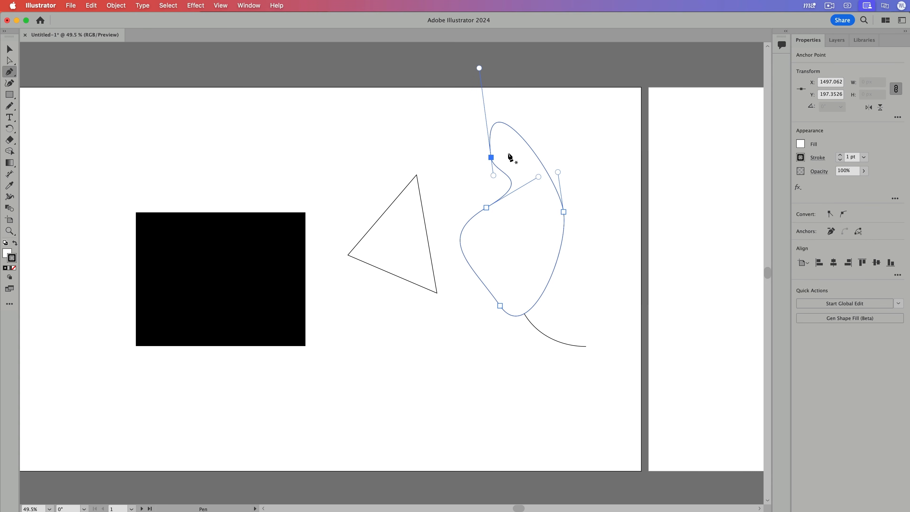
Draw a narrow closed four-sided shape with straight edges near the artboard's right edge with the Pen tool
key(Escape)
click(579, 128)
click(599, 256)
click(635, 229)
click(603, 116)
click(579, 128)
Draw a closed rounded shape from four smooth anchor points over the triangle's upper tip with the Pen tool
drag(381, 112, 347, 112)
drag(325, 168, 325, 190)
click(381, 203)
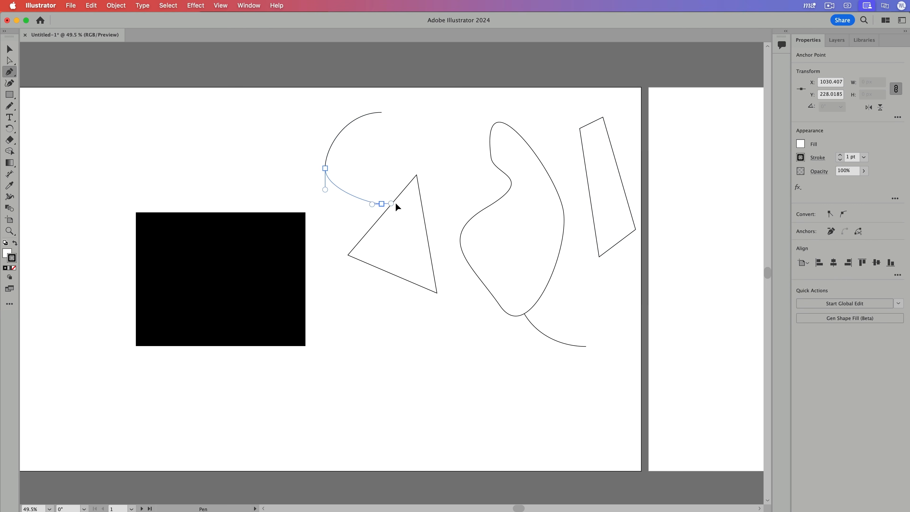
click(422, 158)
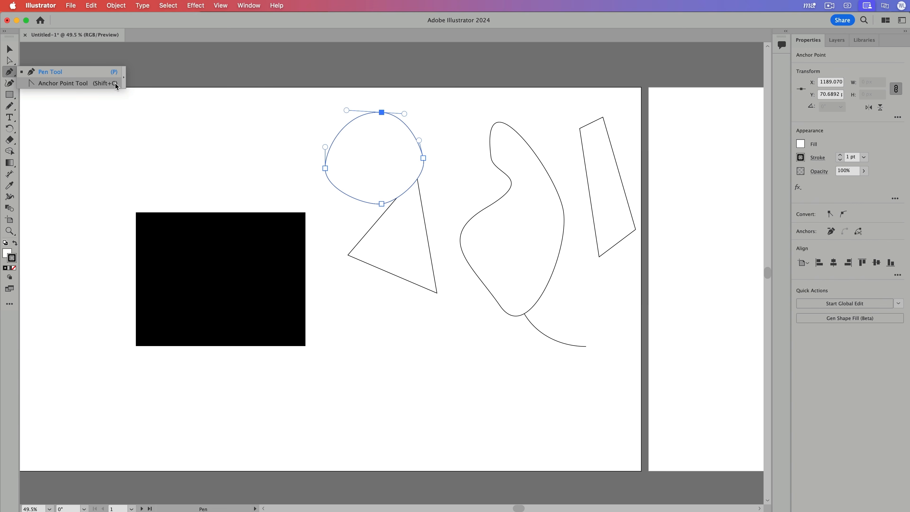
Reshape the rounded shape's curves at its lower, left and right anchor points with the Anchor Point tool
click(89, 83)
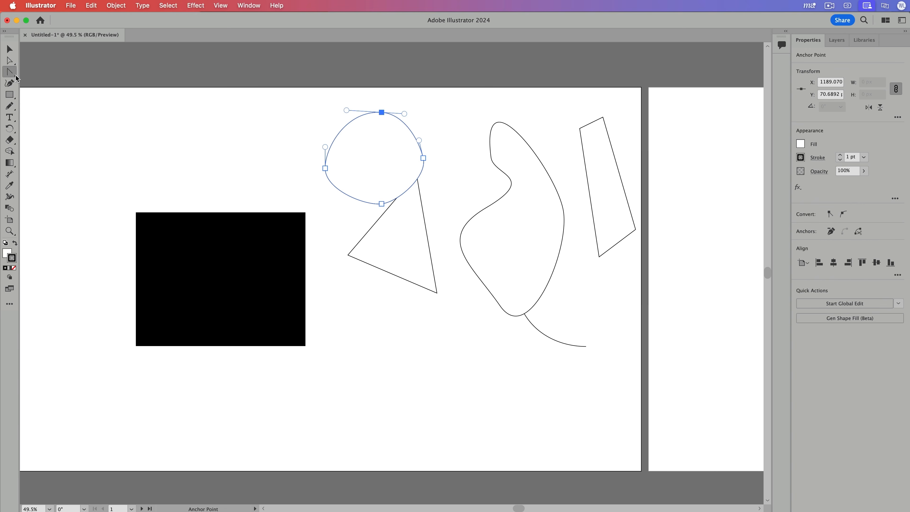
drag(382, 204, 430, 176)
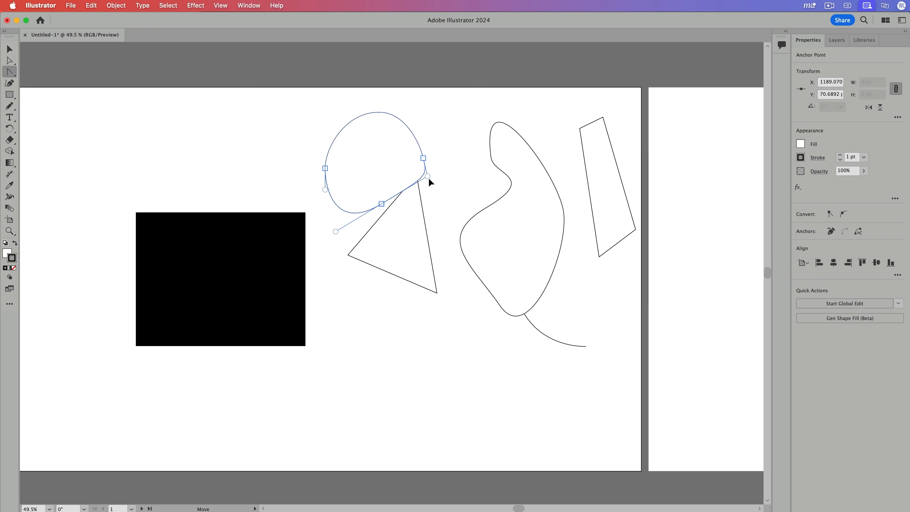
drag(382, 203, 422, 210)
mouse_move(324, 168)
mouse_down()
mouse_move(309, 138)
mouse_move(286, 178)
mouse_move(300, 189)
mouse_move(317, 142)
mouse_move(300, 183)
mouse_move(346, 213)
mouse_move(306, 167)
mouse_move(325, 207)
mouse_move(322, 180)
mouse_up()
drag(423, 157, 445, 212)
Turn the four-sided shape's corners into curves with the Anchor Point tool, bulging it over the artboard edge to about 207 × 411 px
scroll(467, 177, right, 3)
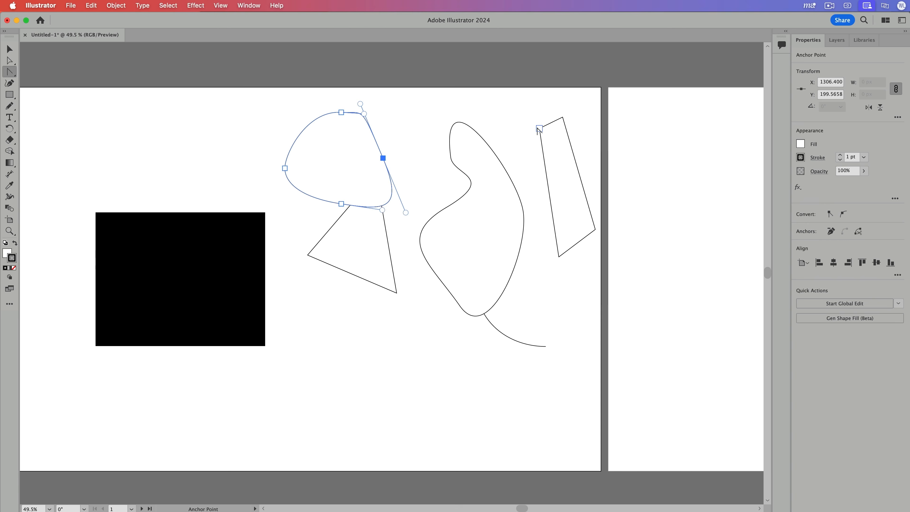
drag(539, 128, 538, 146)
drag(558, 257, 568, 258)
drag(594, 229, 616, 184)
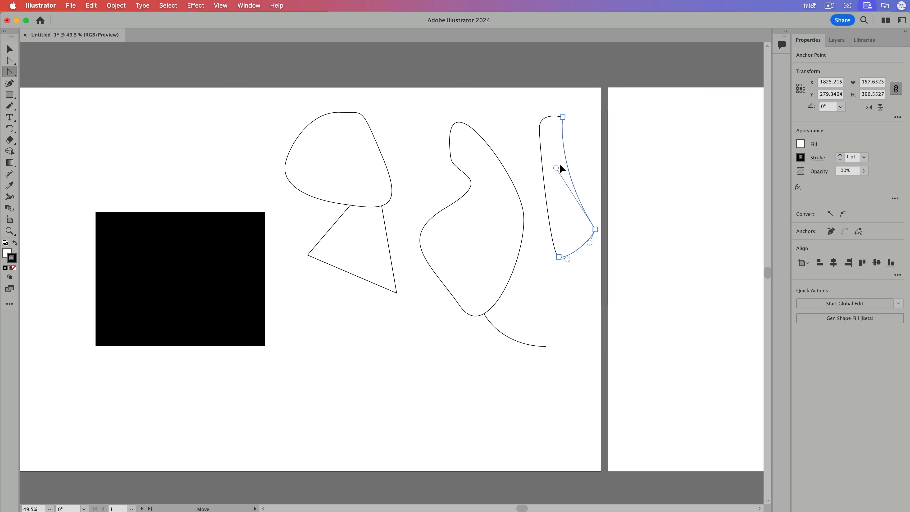
drag(553, 169, 644, 156)
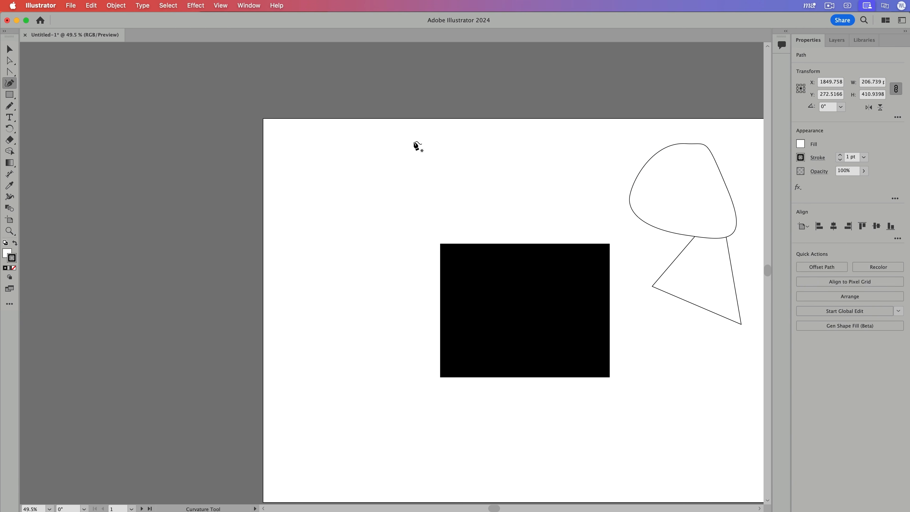
Draw one closed round shape above the black rectangle and a second round path below it with the Curvature tool
click(413, 141)
click(338, 155)
click(349, 212)
click(426, 194)
click(414, 140)
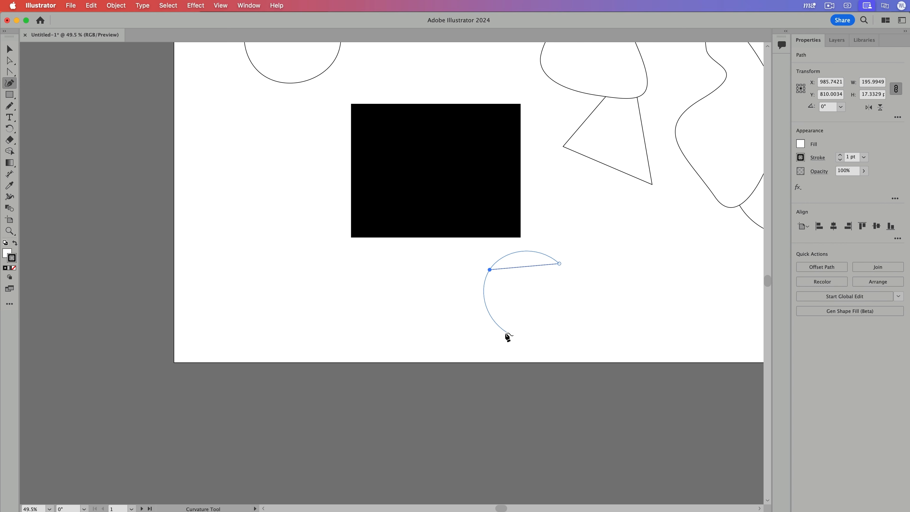
click(498, 331)
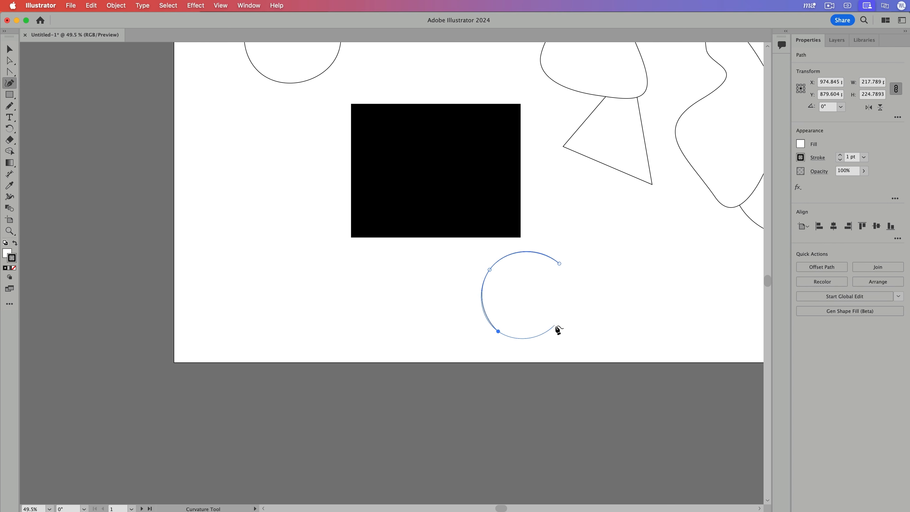
click(560, 265)
Choose the Curvature tool for the tulip image and set a black (#000000) stroke with no fill
drag(621, 281, 492, 277)
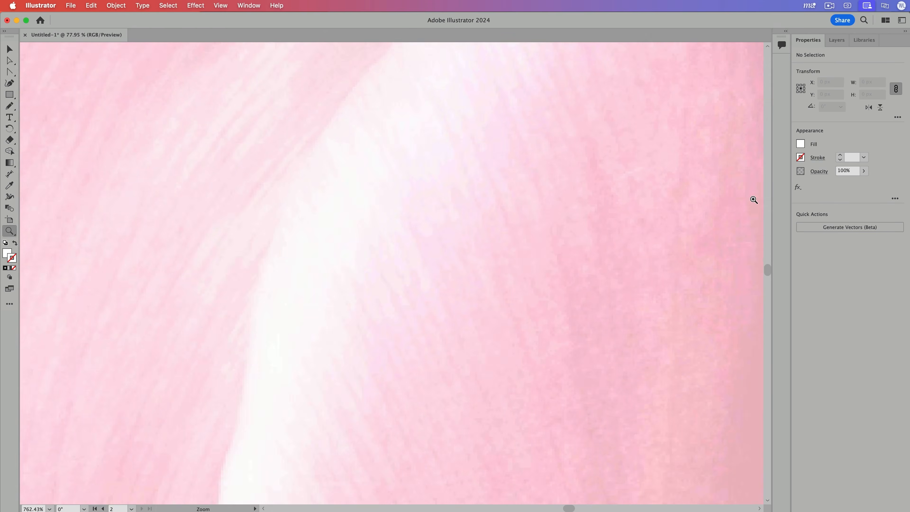
drag(751, 199, 518, 225)
click(10, 85)
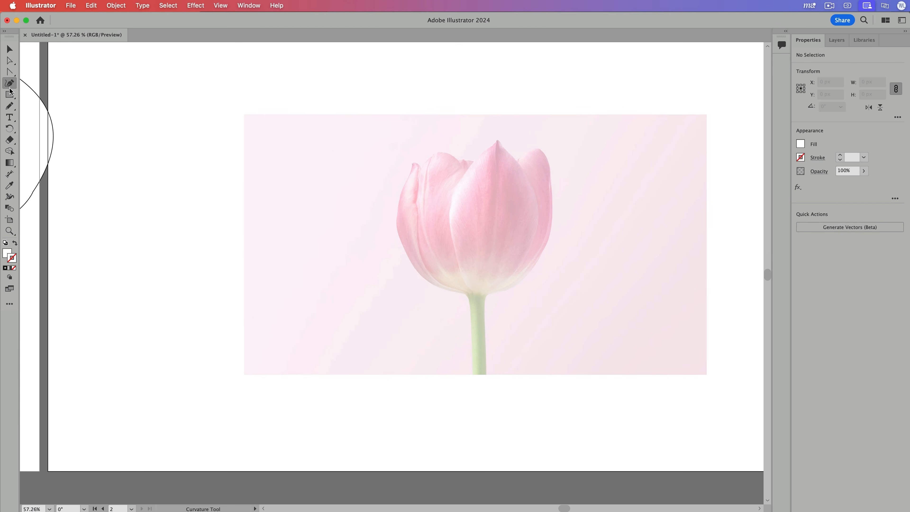
double_click(12, 258)
drag(663, 353, 673, 373)
click(852, 254)
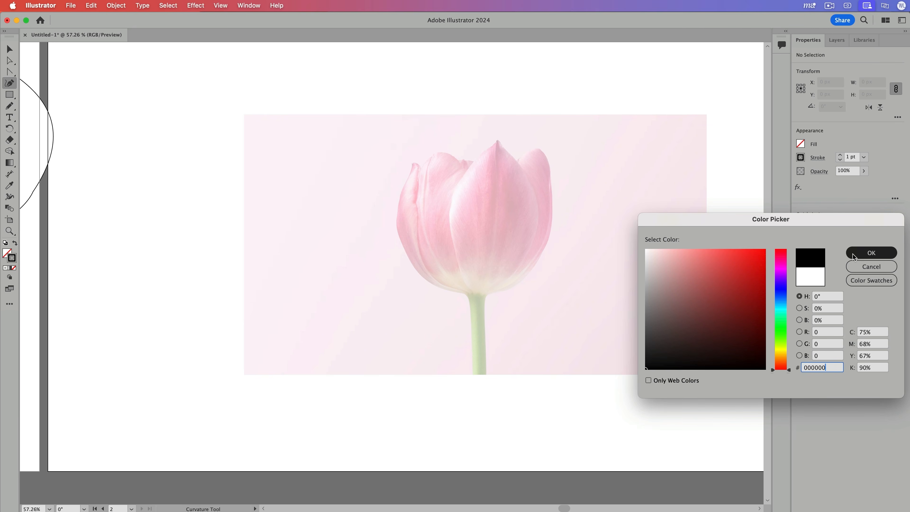
Trace the tulip's left petal edge with the Curvature tool, from the petal tip down to the bloom's lower left
super+click(471, 205)
super+click(471, 205)
scroll(357, 211, up, 3)
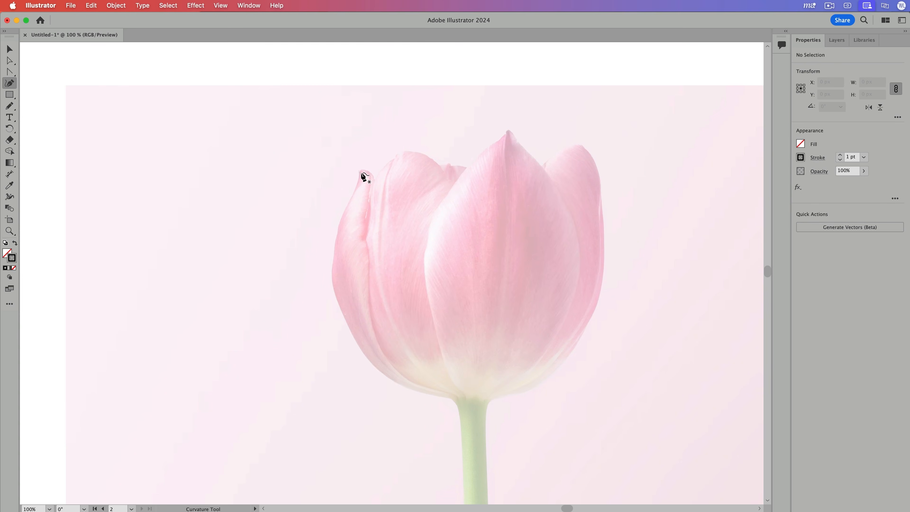
drag(365, 179, 429, 177)
click(354, 164)
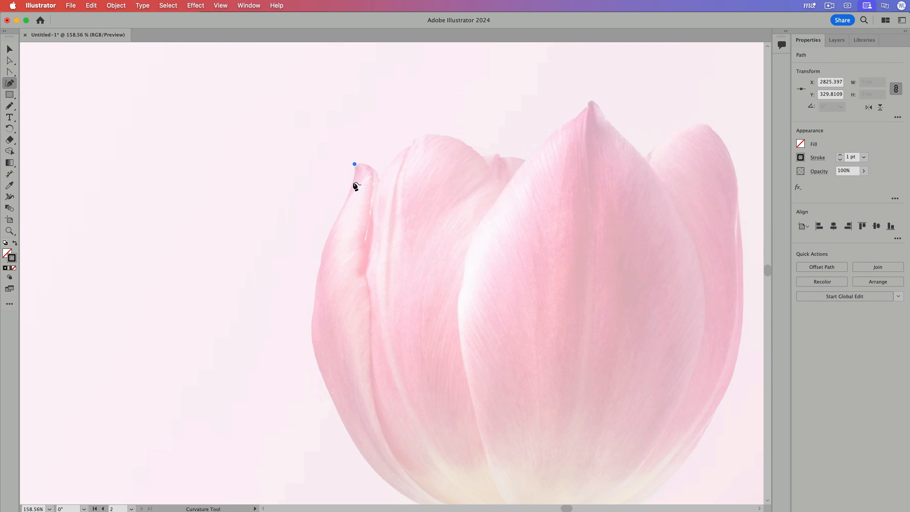
click(353, 179)
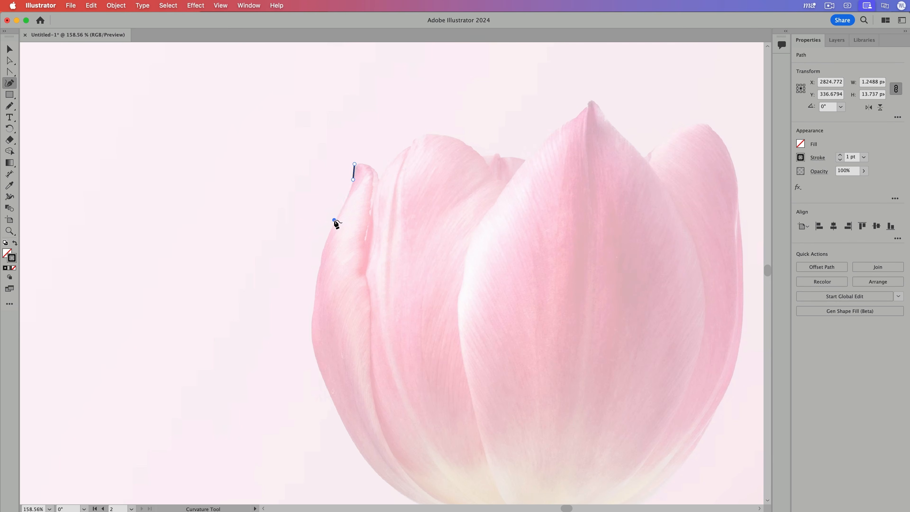
click(333, 219)
scroll(335, 222, down, 5)
scroll(334, 222, right, 3)
click(253, 250)
click(321, 385)
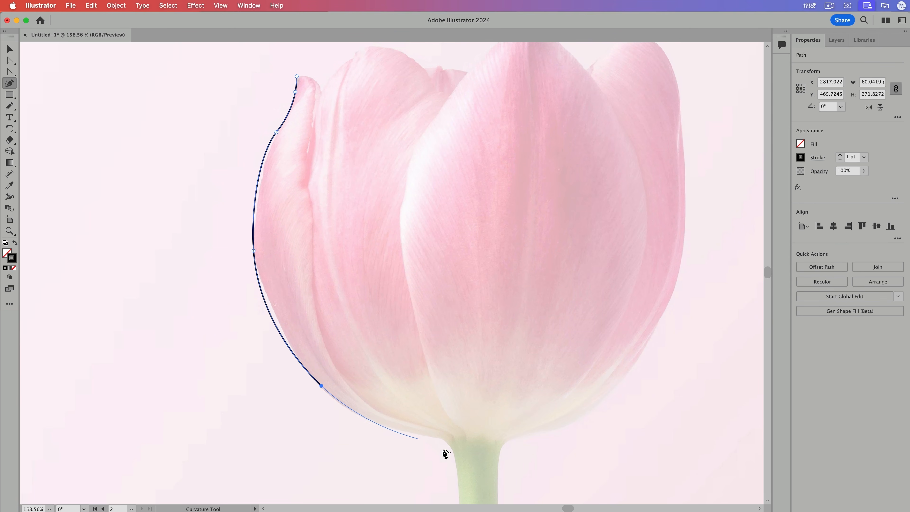
Continue the tulip outline along the bloom's base, down the stem's left side and across its cut end
click(444, 439)
click(451, 448)
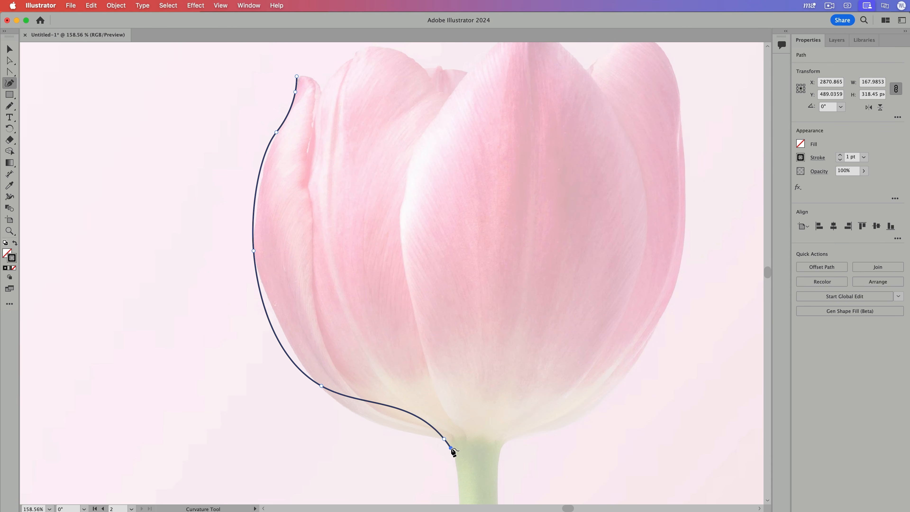
click(456, 466)
scroll(461, 477, down, 10)
click(463, 337)
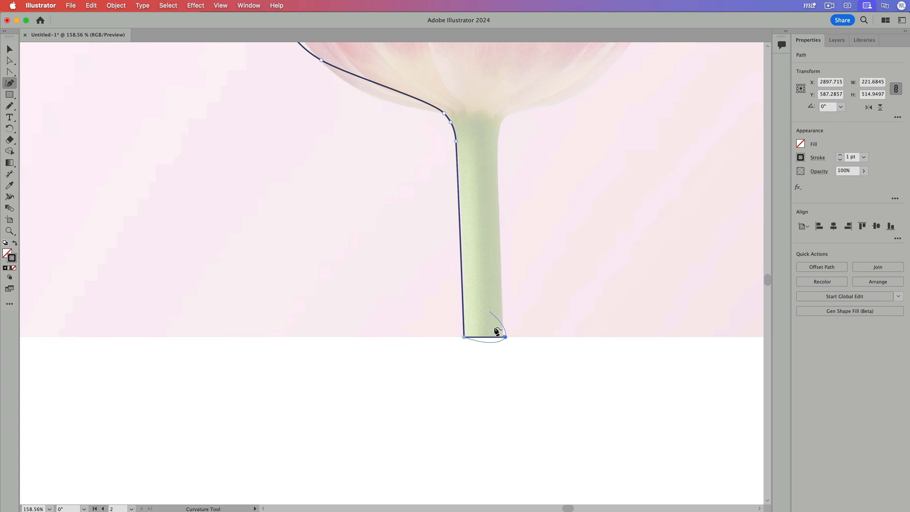
click(505, 337)
Continue the tulip outline up the stem's right side and around onto the base of the bloom
click(497, 136)
click(498, 125)
click(510, 113)
key(space)
drag(554, 119, 453, 319)
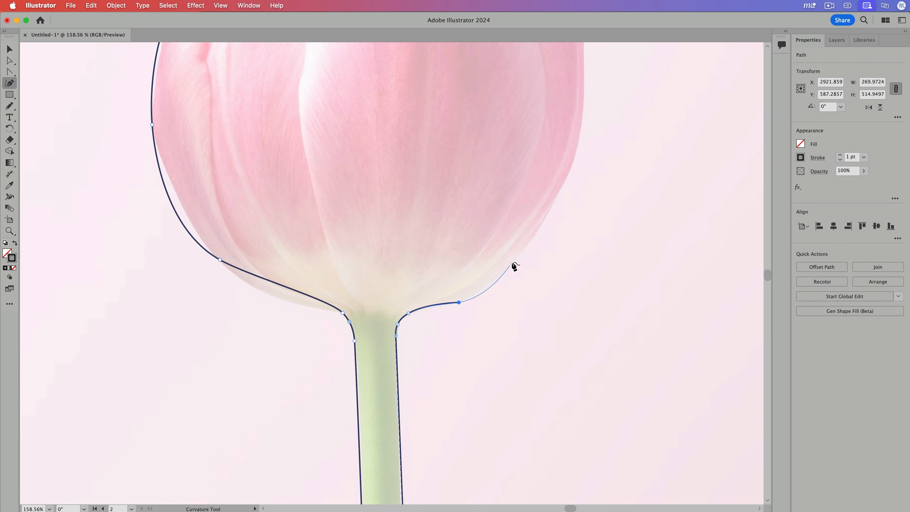
Continue the tulip outline up the bloom's right edge and over the right petal's tip toward the central petal
click(517, 255)
scroll(504, 348, up, 5)
click(521, 303)
click(523, 187)
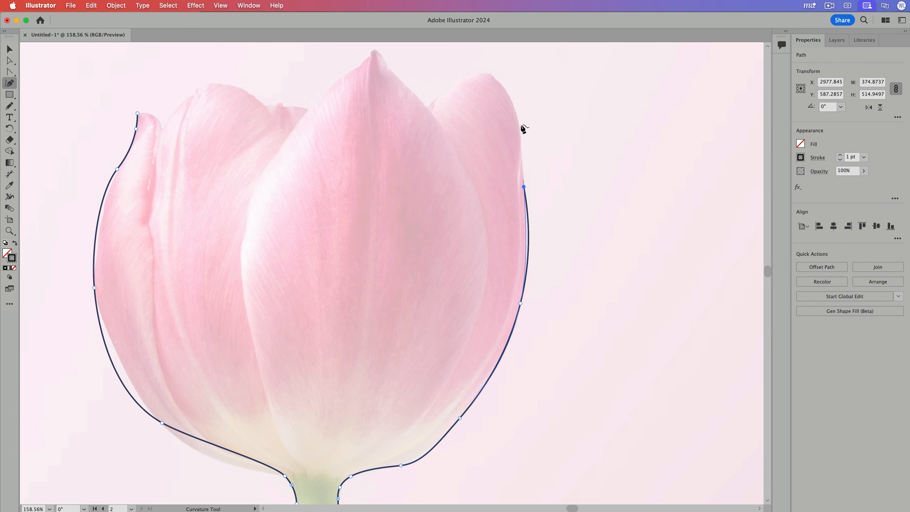
scroll(526, 169, up, 3)
click(526, 211)
click(526, 187)
click(512, 144)
click(490, 126)
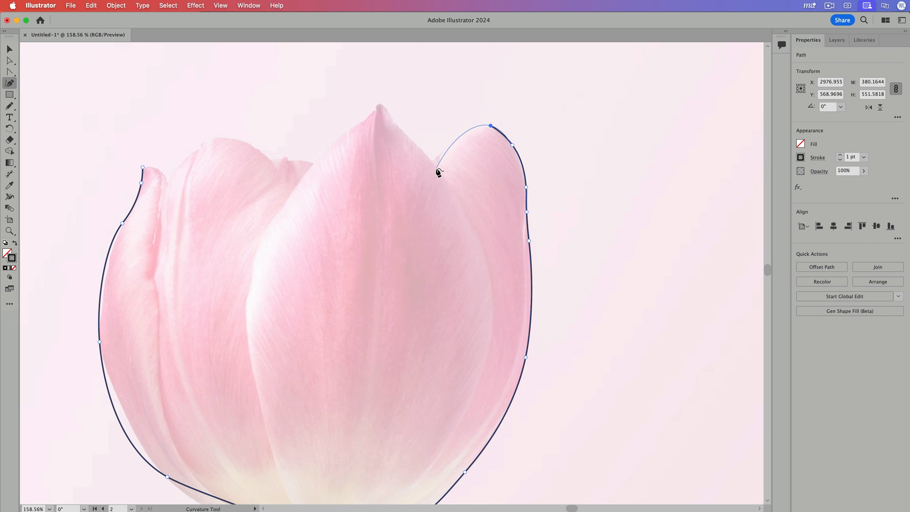
click(447, 157)
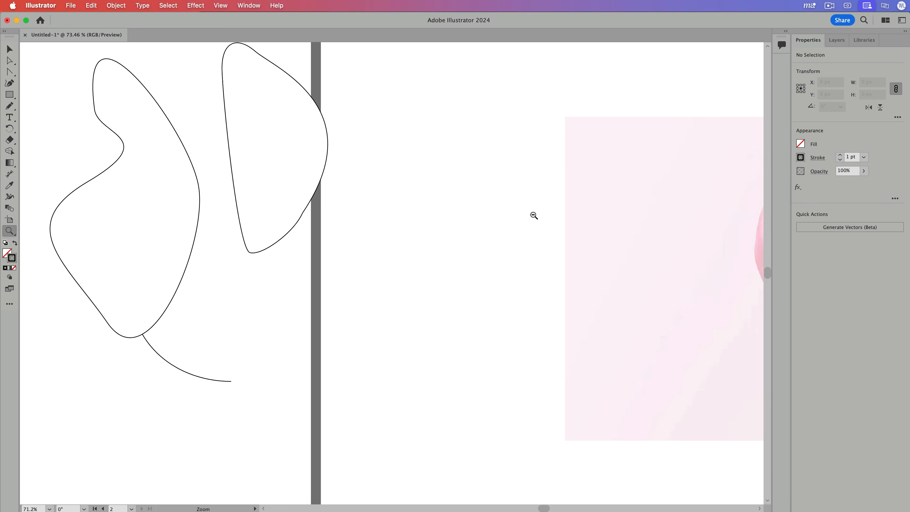
Draw a rectangle about 231 × 182 px on the third artboard and swap its fill and stroke to make it solid black
alt+super+click(552, 217)
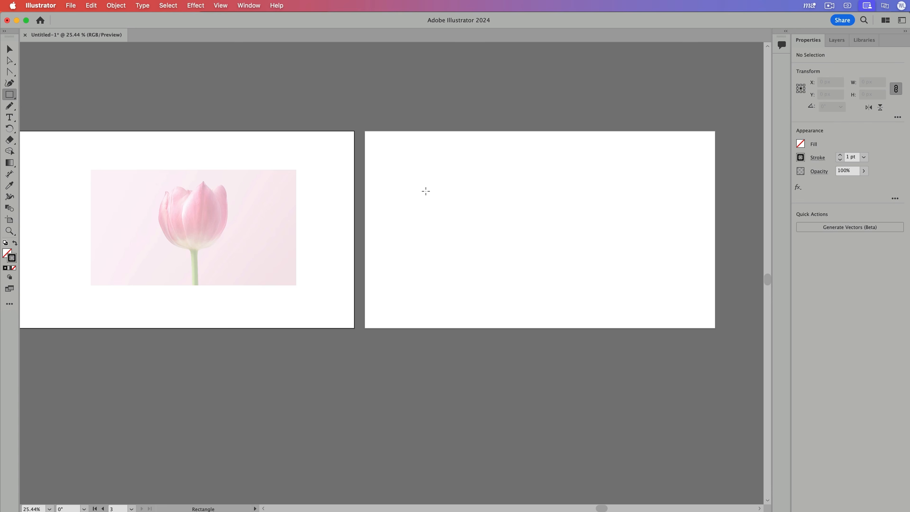
drag(424, 191, 468, 224)
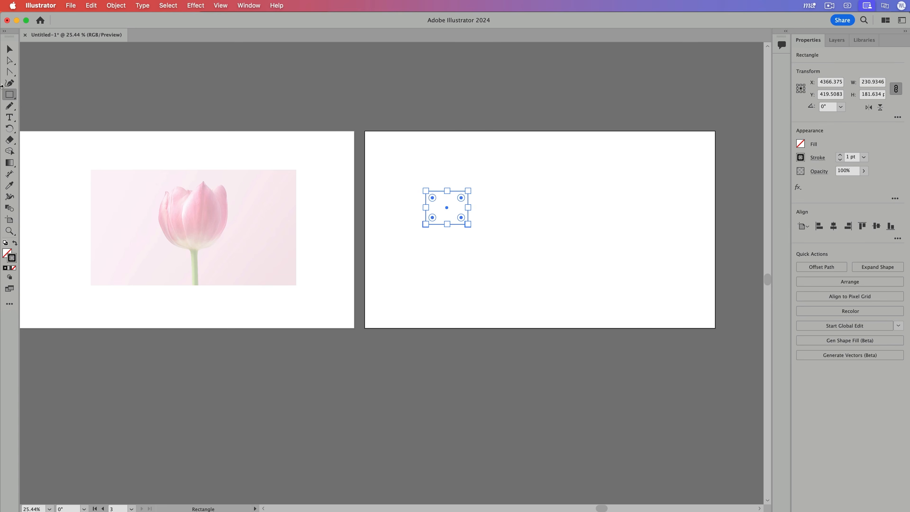
key(shift+x)
Draw a black five-pointed star about 346 × 340 px to the right of the rectangle with the Star tool
mouse_move(10, 94)
mouse_down()
mouse_move(53, 143)
mouse_move(51, 128)
mouse_up()
drag(593, 229, 615, 255)
key(Up)
key(Down)
key(Down)
key(Down)
key(Up)
key(Up)
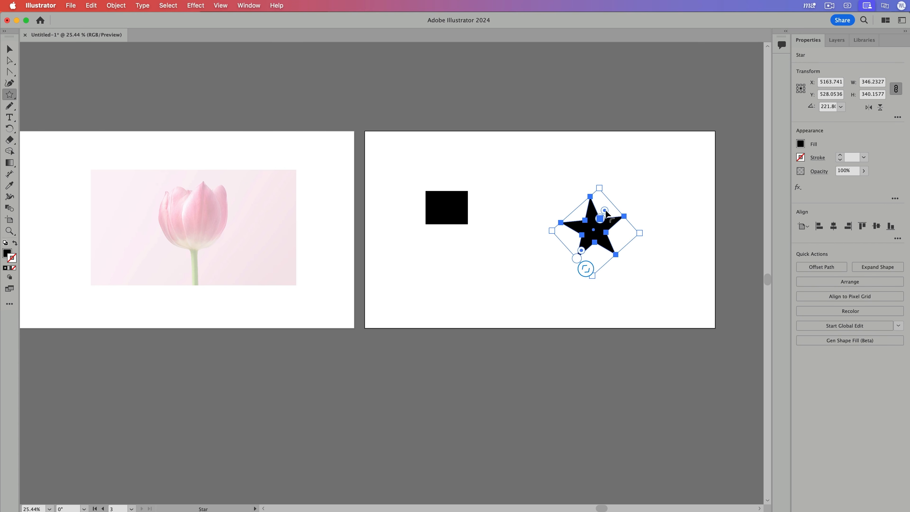
Adjust the star's inner radius and set it to six points
mouse_move(600, 217)
mouse_down()
mouse_move(609, 220)
mouse_move(630, 187)
mouse_move(596, 219)
mouse_up()
mouse_move(589, 275)
mouse_down()
mouse_move(588, 259)
mouse_move(589, 274)
mouse_up()
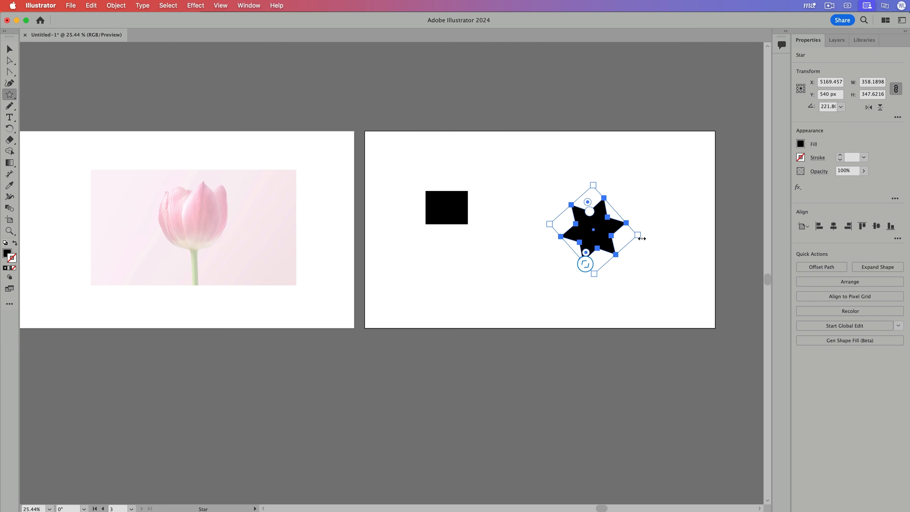
click(16, 94)
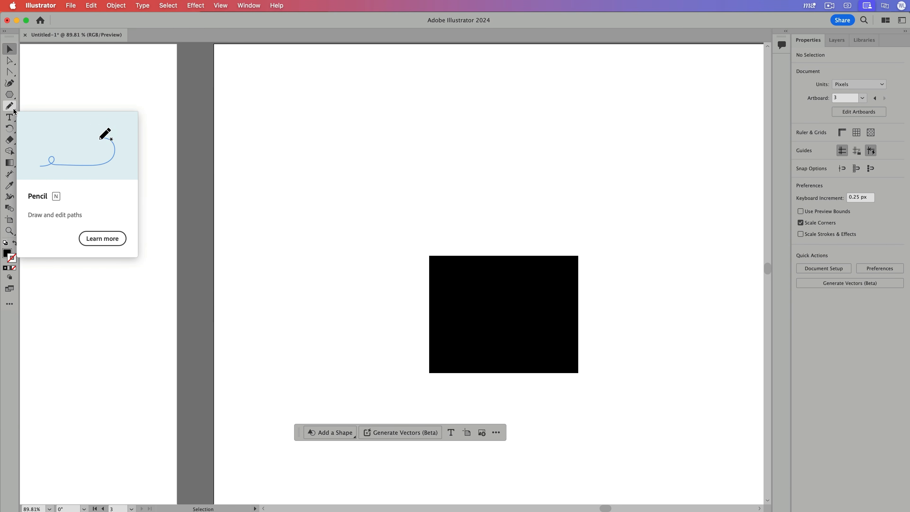
Try several freehand strokes with the Pencil tool above the black rectangle, and undo them
click(14, 110)
mouse_move(337, 217)
mouse_down()
mouse_move(442, 155)
mouse_move(512, 158)
mouse_up()
mouse_move(591, 129)
mouse_down()
mouse_move(641, 187)
mouse_move(640, 198)
mouse_up()
key(super+z)
key(super+z)
mouse_move(330, 200)
mouse_down()
mouse_move(469, 153)
mouse_move(359, 237)
mouse_move(322, 196)
mouse_move(623, 112)
mouse_move(452, 172)
mouse_move(322, 168)
mouse_move(723, 141)
mouse_move(371, 196)
mouse_move(374, 163)
mouse_up()
key(super+z)
key(super+z)
key(super+z)
mouse_move(418, 188)
mouse_down()
mouse_move(762, 166)
mouse_move(422, 188)
mouse_up()
key(super+z)
mouse_move(307, 203)
mouse_down()
mouse_move(474, 144)
mouse_move(438, 193)
mouse_move(335, 204)
mouse_up()
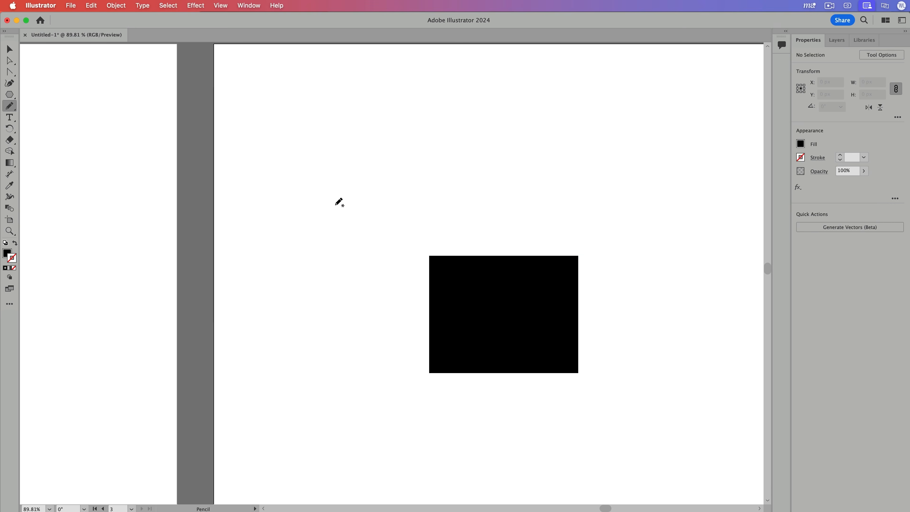
Set the Pencil tool's fidelity to the second notch from Accurate
double_click(10, 110)
drag(642, 261, 272, 106)
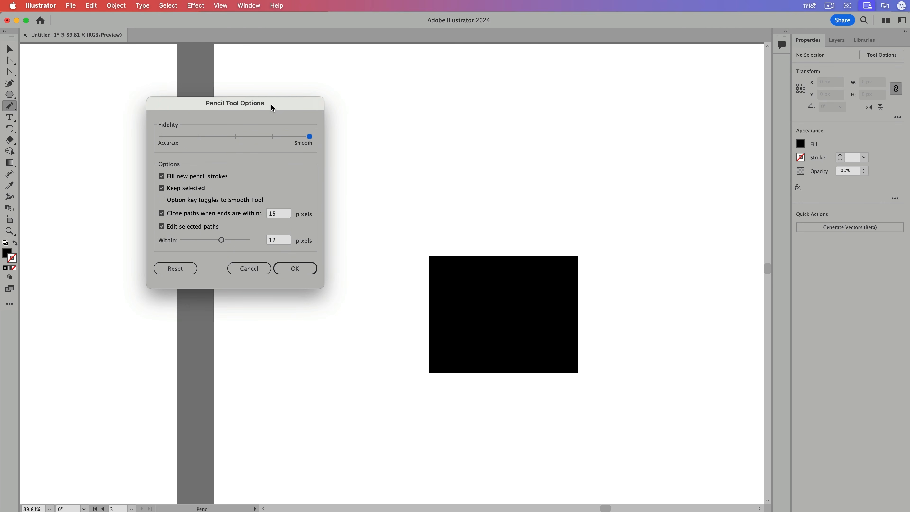
click(198, 136)
key(Return)
Draw closed black freehand shapes with the Pencil tool and arrange two curved, bean-like ones above the rectangle
mouse_move(329, 267)
mouse_down()
mouse_move(439, 152)
mouse_move(553, 126)
mouse_move(554, 180)
mouse_move(457, 198)
mouse_move(408, 285)
mouse_up()
mouse_move(570, 215)
mouse_down()
mouse_move(700, 201)
mouse_move(631, 237)
mouse_up()
drag(561, 219, 574, 210)
key(v)
drag(655, 235, 622, 235)
drag(671, 128, 529, 197)
drag(595, 220, 503, 153)
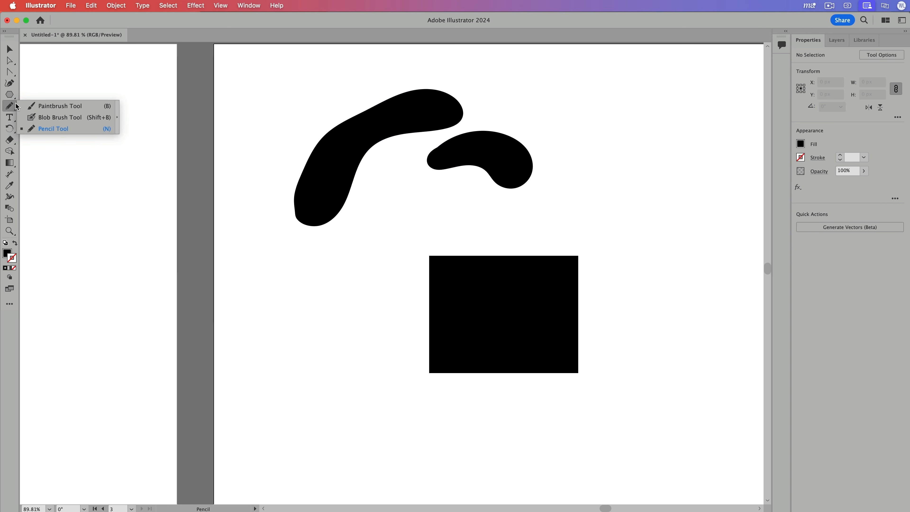
Paint black zigzag strokes to the upper right of the rectangle with the Blob Brush tool
click(57, 117)
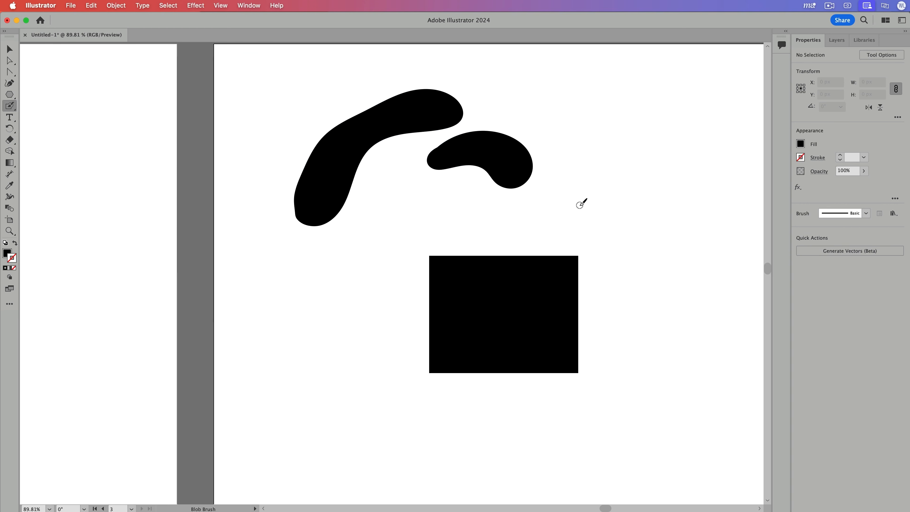
drag(603, 170, 690, 263)
Set the Blob Brush fidelity fully to Smooth and paint a wavy stroke and a looping stroke above the zigzags
double_click(10, 106)
drag(521, 224, 169, 139)
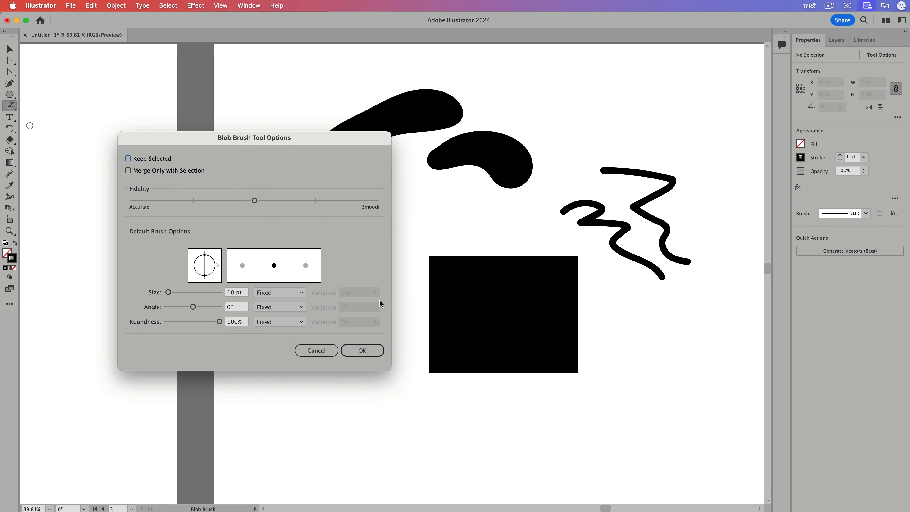
drag(257, 207, 391, 208)
click(360, 351)
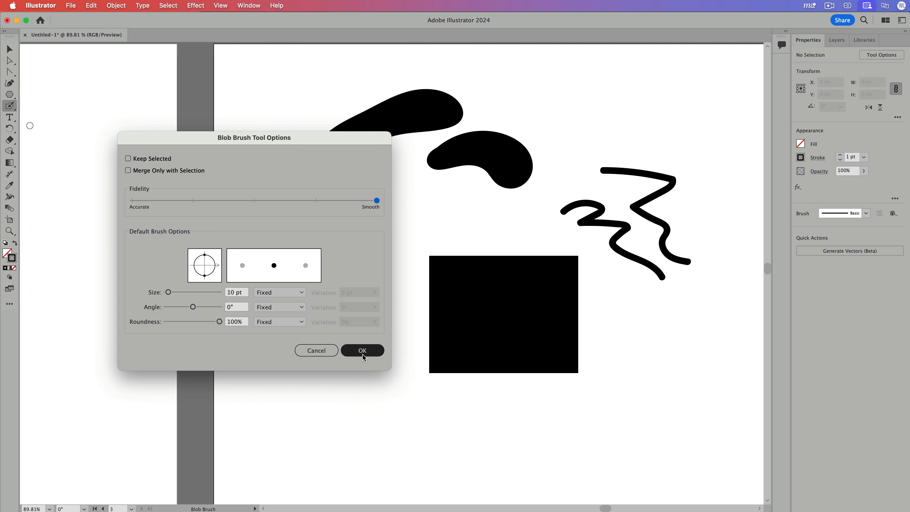
drag(548, 139, 736, 109)
mouse_move(573, 158)
mouse_down()
mouse_move(656, 171)
mouse_move(582, 180)
mouse_move(546, 168)
mouse_up()
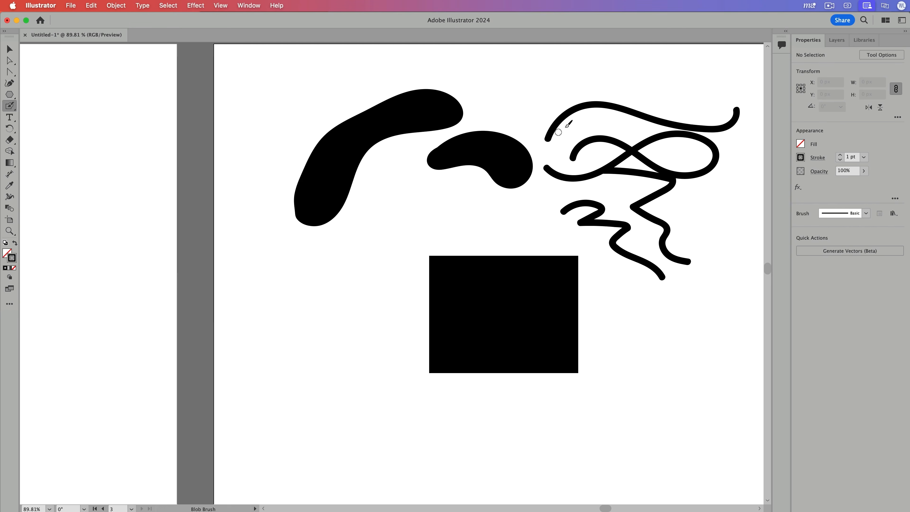
Paint a large arch above the wavy stroke with the Blob Brush and try a freehand Paintbrush stroke near the rectangle
mouse_move(542, 136)
mouse_down()
mouse_move(642, 59)
mouse_move(617, 123)
mouse_up()
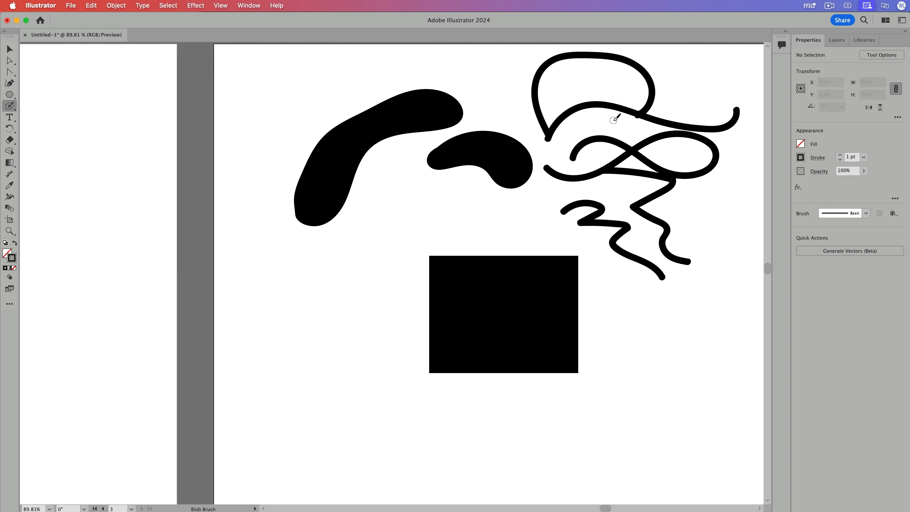
right_click(613, 120)
key(b)
mouse_move(298, 314)
mouse_down()
mouse_move(361, 318)
mouse_move(313, 308)
mouse_move(314, 363)
mouse_move(280, 316)
mouse_move(266, 379)
mouse_move(467, 349)
mouse_up()
key(super+z)
Examine the brushed path's anchor points close up by selecting them with the Direct Selection tool
key(v)
key(z)
key(a)
key(z)
key(a)
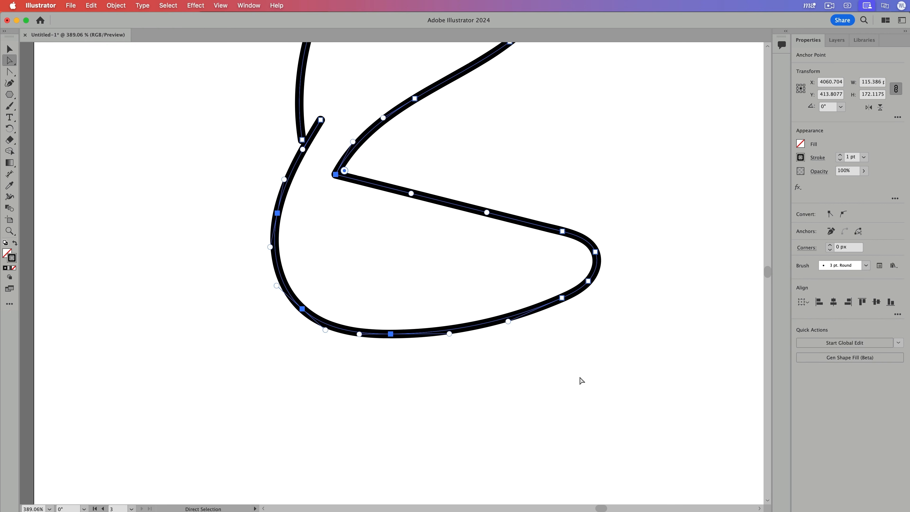
drag(678, 400, 438, 195)
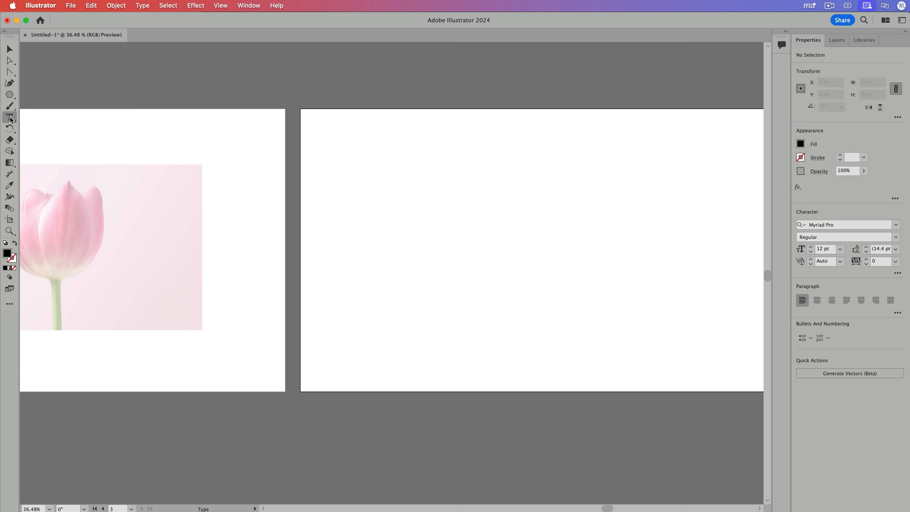
Place a line of sample point text on the empty third artboard with the Type tool and select it
click(439, 223)
text(dsakhjdslkfajnd)
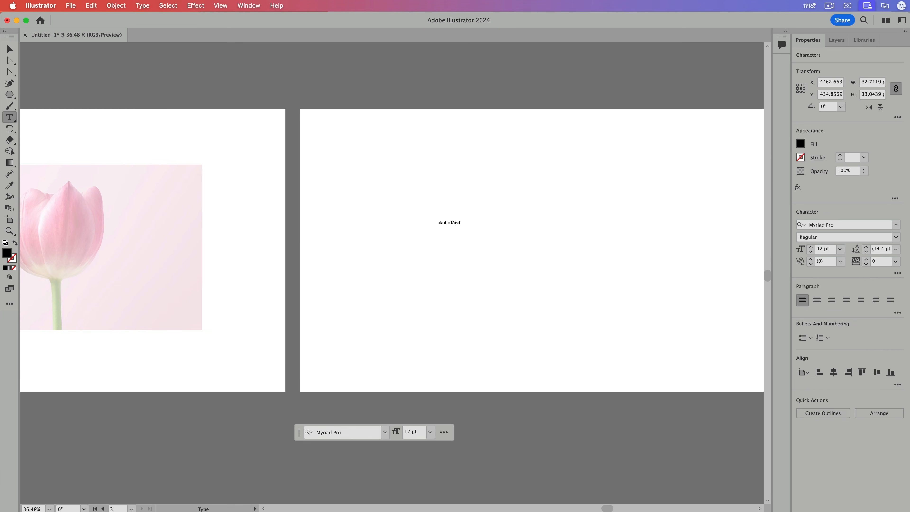
key(super+a)
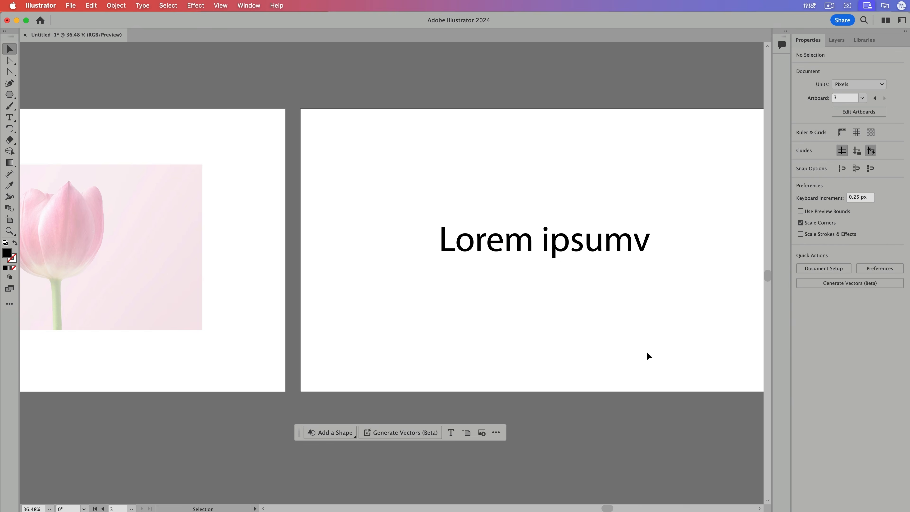
click(545, 242)
click(9, 117)
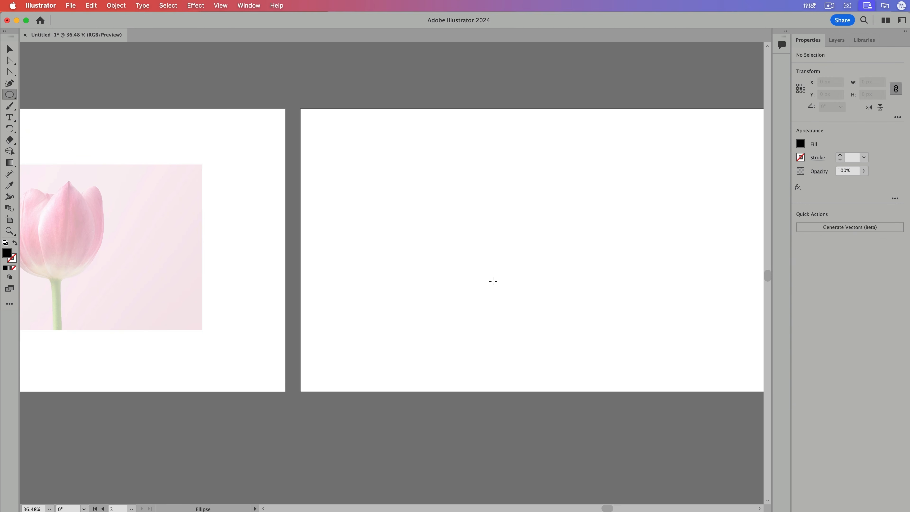
Draw a circle about 422 px in diameter on the third artboard and swap its fill and stroke
drag(477, 212, 588, 322)
key(shift+x)
key(z)
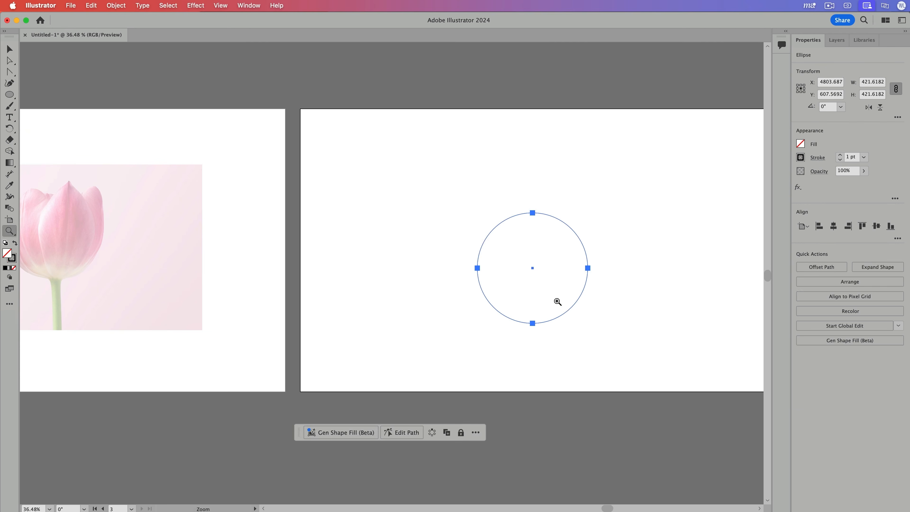
click(562, 306)
key(v)
Run text around the circle's outline with the Type on a Path tool, undoing the random trial characters
drag(9, 118, 60, 128)
click(512, 162)
text(asdf/.kasdfja/.sd,f)
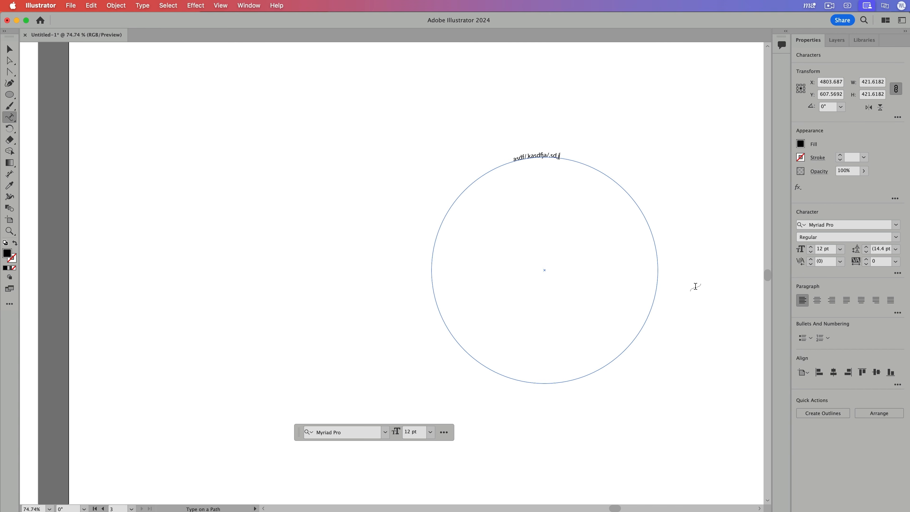
key(super+z)
key(super+z)
key(super+z)
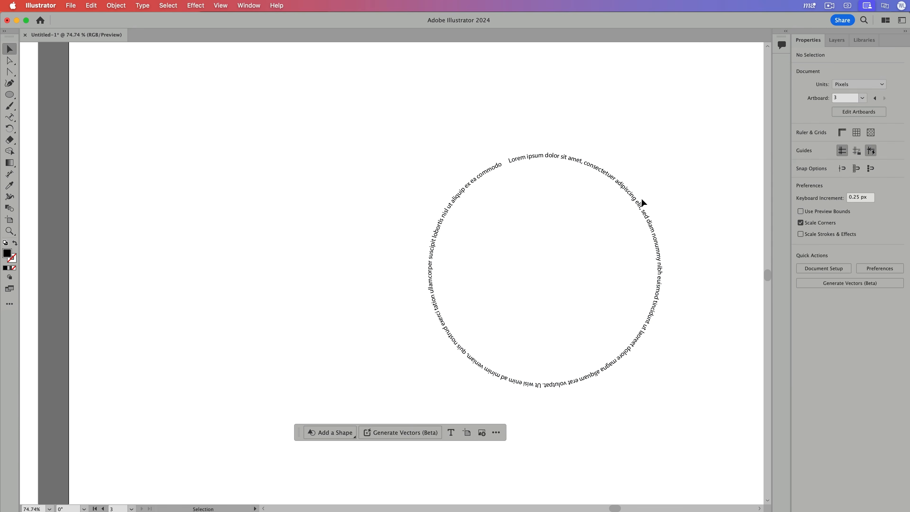
Enlarge the circular Lorem ipsum text to 44 pt
key(z)
drag(563, 152, 624, 183)
key(v)
click(622, 182)
key(super+shift+period)
key(super+shift+period)
key(super+shift+period)
key(super+shift+period)
key(super+shift+period)
key(super+shift+period)
key(super+shift+period)
key(super+shift+period)
key(super+shift+period)
key(super+shift+period)
key(super+shift+period)
key(super+shift+period)
key(super+shift+period)
key(super+shift+period)
key(super+shift+period)
key(super+shift+period)
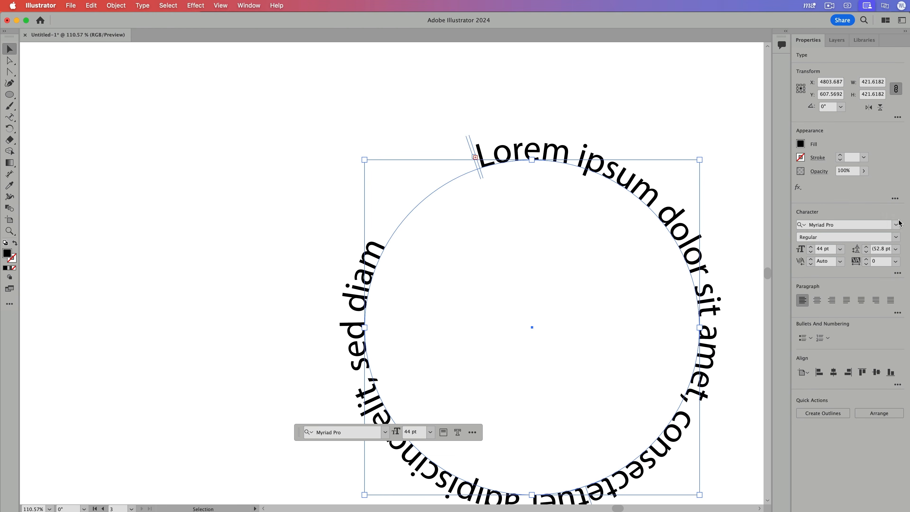
Set the circular text's font to Merriweather and move it to the artboard's upper left edge
click(896, 224)
click(884, 301)
key(z)
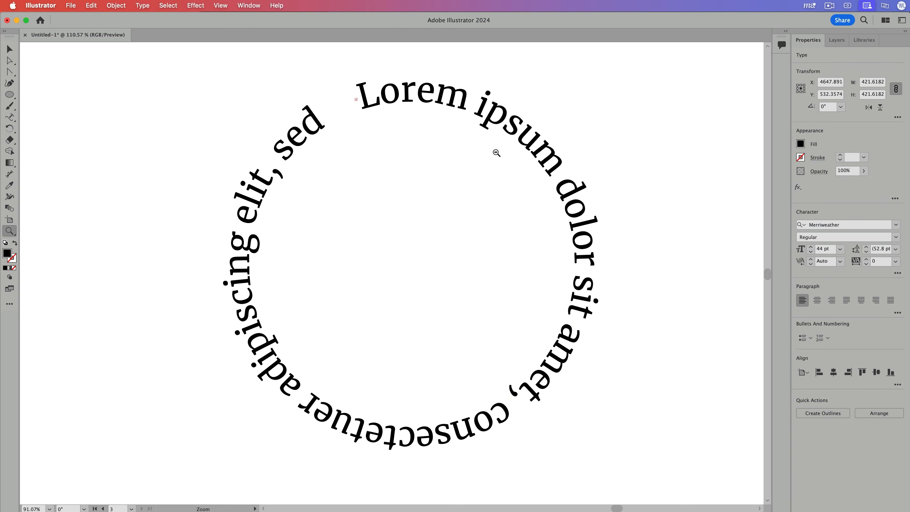
drag(496, 153, 434, 163)
key(v)
drag(510, 134, 275, 96)
Draw a rising S-shaped path with the Pen tool and set placeholder text along it
key(p)
drag(319, 255, 384, 255)
drag(629, 156, 752, 156)
key(t)
click(370, 247)
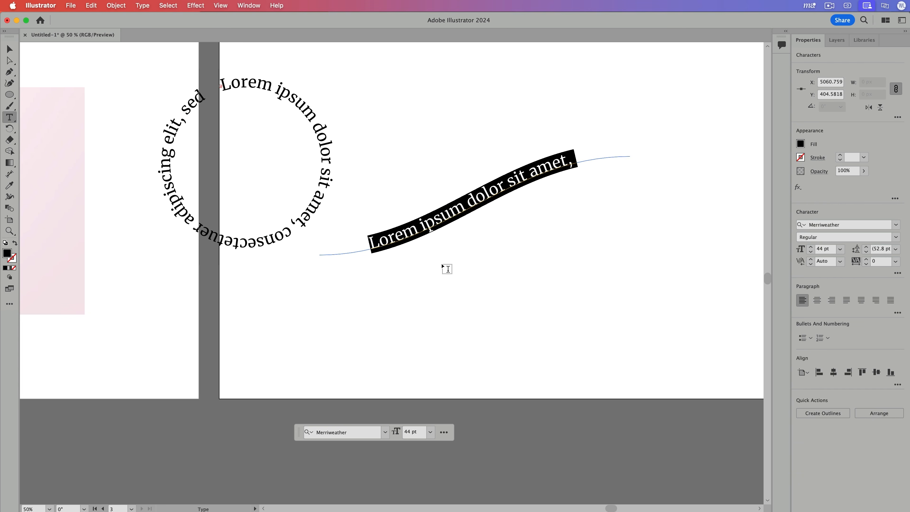
key(Escape)
click(481, 275)
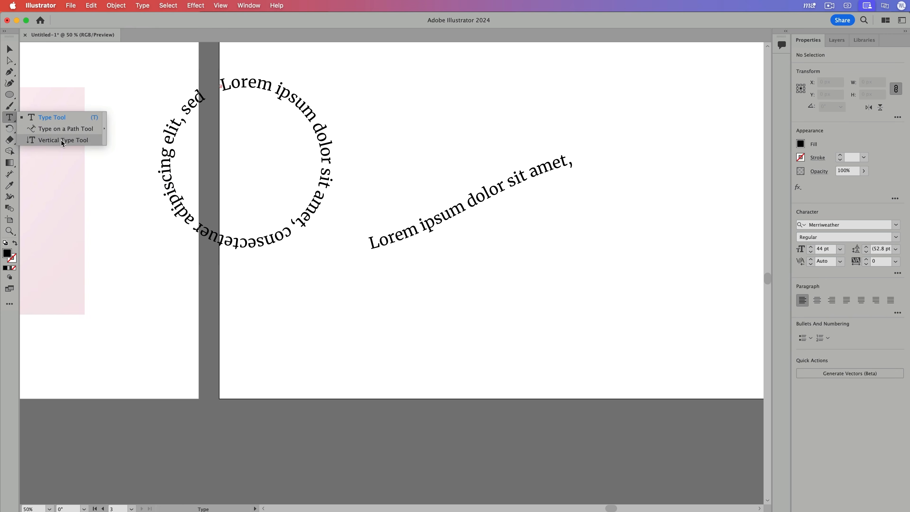
Add the vertical text "asdfklasjdfalksdf" beside the curved text with the Vertical Type tool
click(61, 142)
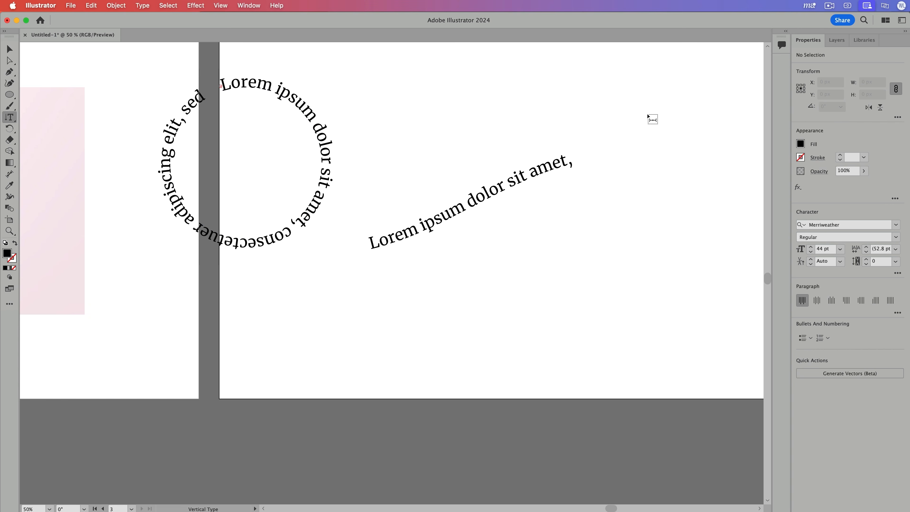
click(642, 124)
text(asdfklasjdfalksdf)
key(Escape)
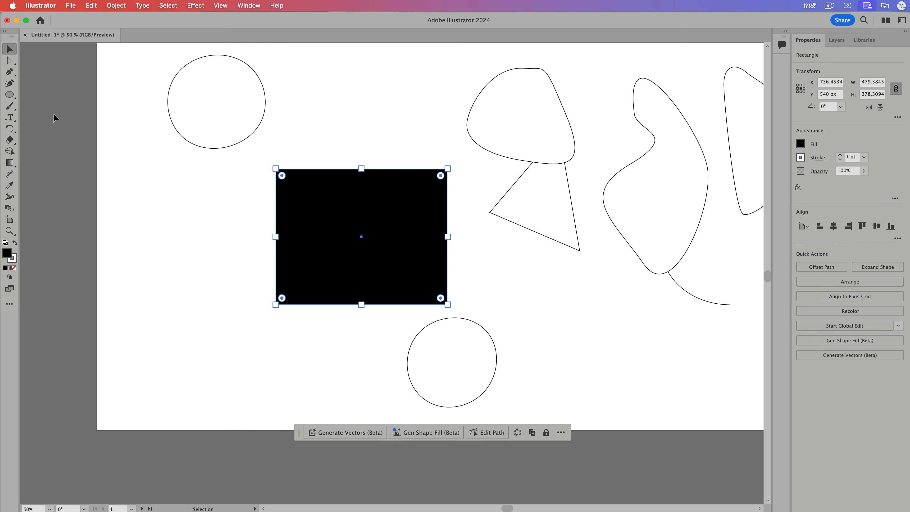
Rotate the black rectangle with the Rotate tool, first about its centre and again about a repositioned reference point
click(8, 130)
drag(442, 103, 486, 192)
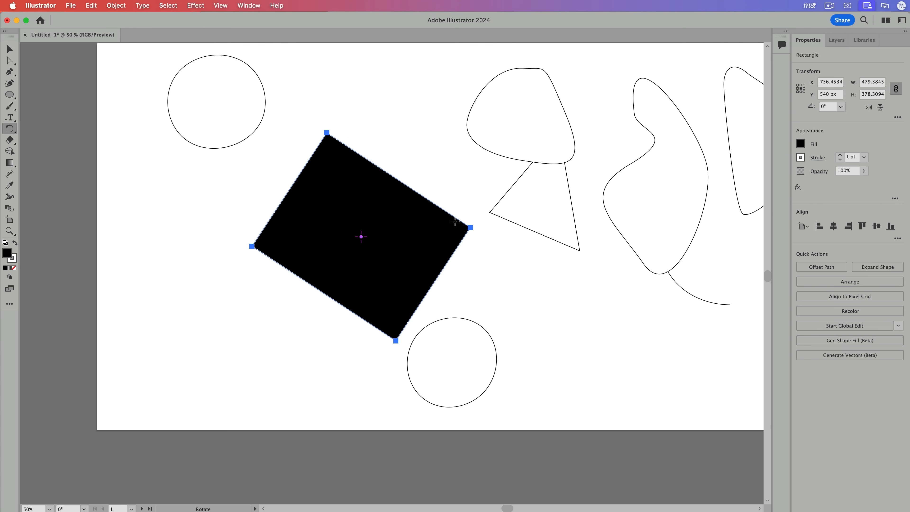
drag(361, 235, 521, 235)
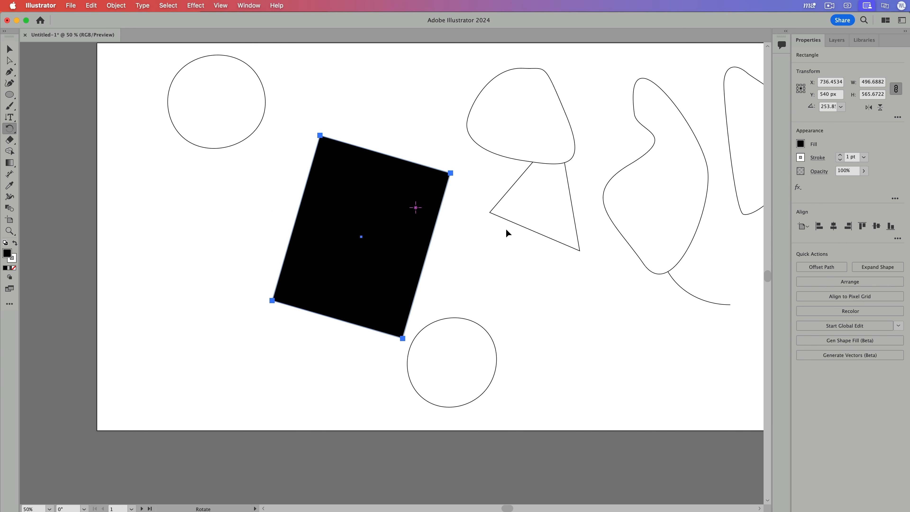
drag(397, 339, 352, 344)
drag(539, 246, 491, 359)
Set new reference points around the black rectangle and rotate it freehand about each one
click(472, 192)
drag(575, 126, 625, 258)
click(406, 250)
drag(484, 213, 562, 299)
drag(547, 222, 536, 250)
Try to scale the rotated rectangle freehand with the Scale tool
key(s)
mouse_move(639, 197)
mouse_down()
mouse_move(679, 206)
mouse_move(559, 179)
mouse_move(672, 175)
mouse_move(591, 187)
mouse_move(642, 271)
mouse_move(505, 179)
mouse_move(608, 196)
mouse_move(428, 160)
mouse_move(518, 162)
mouse_move(655, 202)
mouse_up()
key(super+z)
Try the Reflect tool on the rectangle and shear it into a long slanted parallelogram
key(o)
click(319, 181)
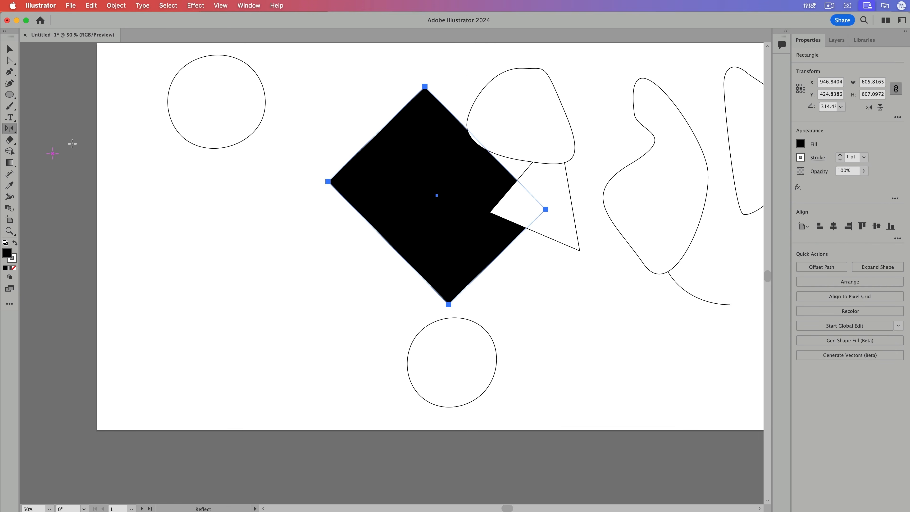
key(super+z)
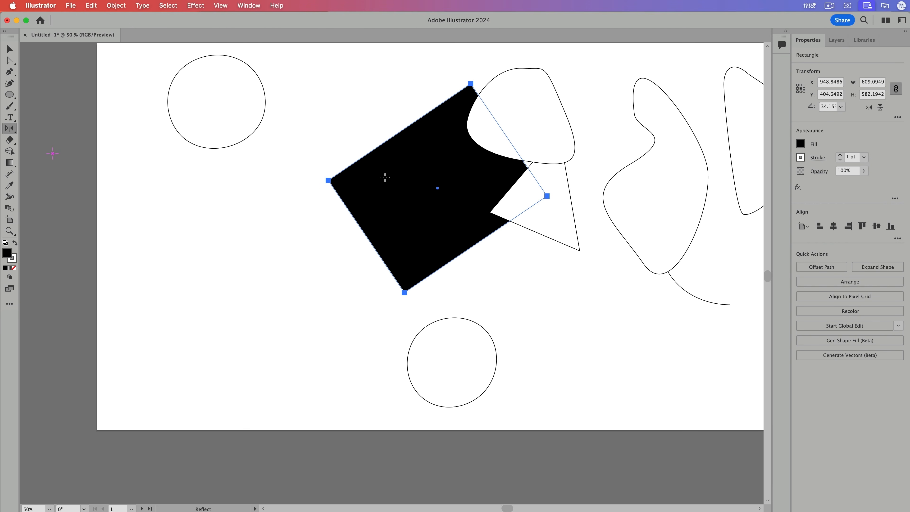
click(301, 179)
mouse_move(376, 135)
mouse_down()
mouse_move(245, 209)
mouse_move(441, 91)
mouse_move(408, 155)
mouse_move(311, 178)
mouse_move(315, 203)
mouse_move(315, 189)
mouse_move(364, 153)
mouse_move(486, 153)
mouse_move(576, 265)
mouse_move(302, 140)
mouse_move(490, 222)
mouse_move(297, 188)
mouse_move(480, 146)
mouse_move(408, 179)
mouse_move(292, 174)
mouse_up()
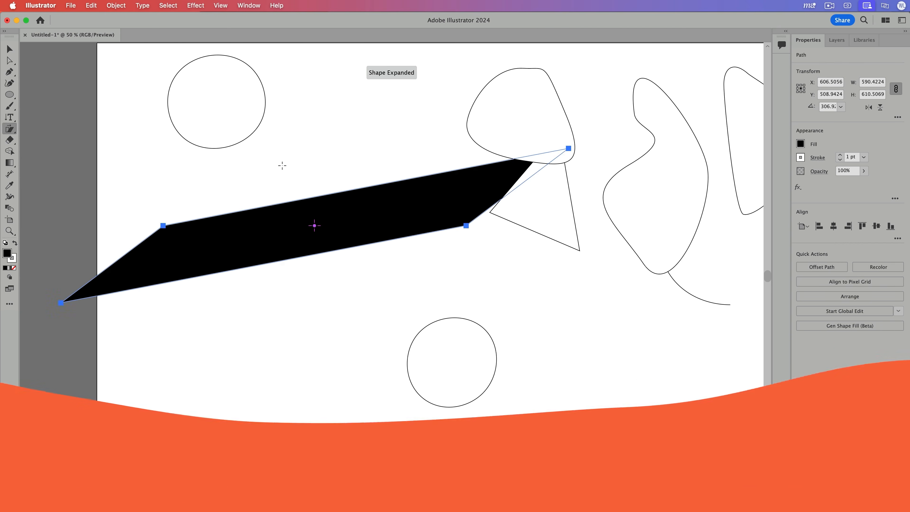
Try erasing a strip across the black parallelogram with the Eraser tool
key(shift+e)
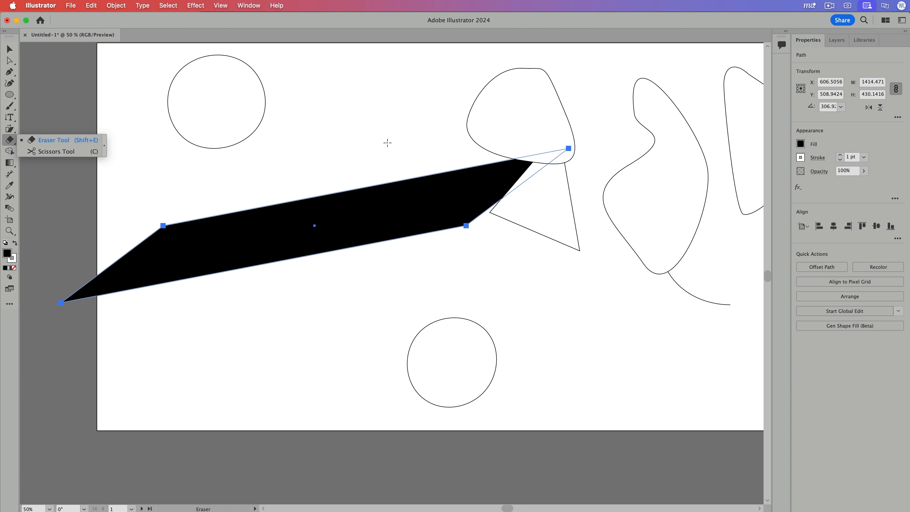
drag(386, 143, 355, 271)
key(super+z)
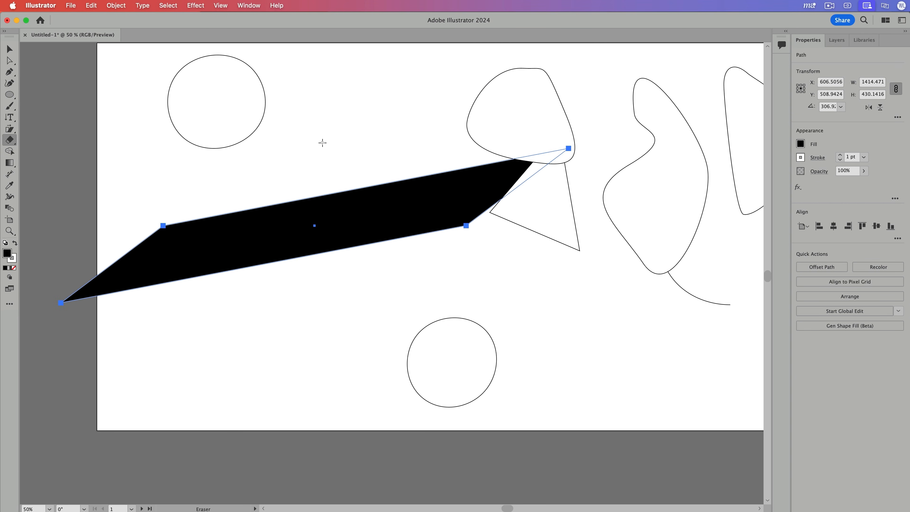
Enlarge the eraser by three increments and erase several strips across the black parallelogram to split it apart
key(bracketright)
key(bracketright)
key(bracketright)
drag(354, 172, 354, 253)
drag(292, 265, 267, 200)
drag(189, 203, 185, 286)
drag(422, 251, 417, 161)
Test moving one of the erased pieces, undo that, and delete the selected black pieces
key(v)
click(415, 110)
drag(392, 217, 397, 219)
key(super+z)
drag(492, 256, 101, 204)
mouse_move(316, 228)
mouse_down()
mouse_move(457, 259)
mouse_move(444, 235)
mouse_up()
key(Delete)
Cut the upper-left circle's outline at its bottom, upper right and top with the Scissors tool
drag(9, 140, 46, 153)
key(space)
drag(220, 153, 504, 287)
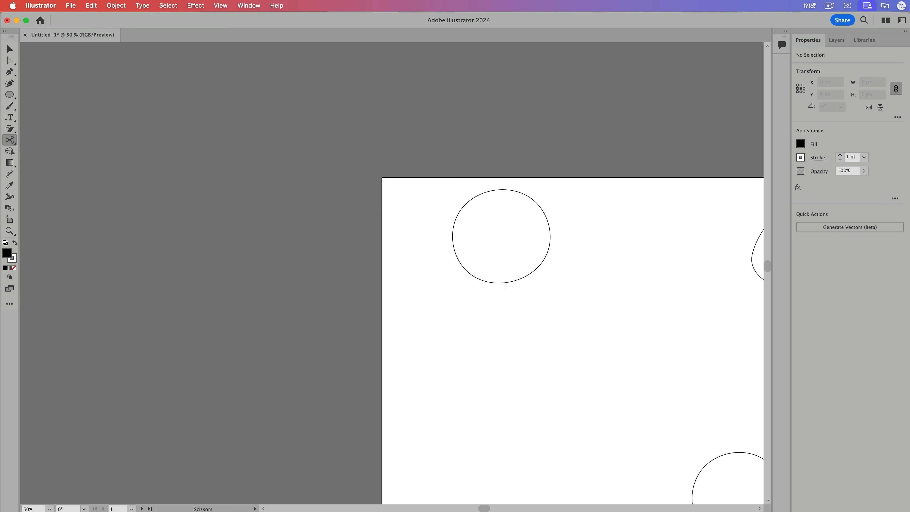
click(497, 283)
click(541, 210)
click(502, 190)
Draw a circle about 425 px in diameter to the left of the lower small circle
scroll(465, 207, down, 7)
scroll(466, 208, right, 8)
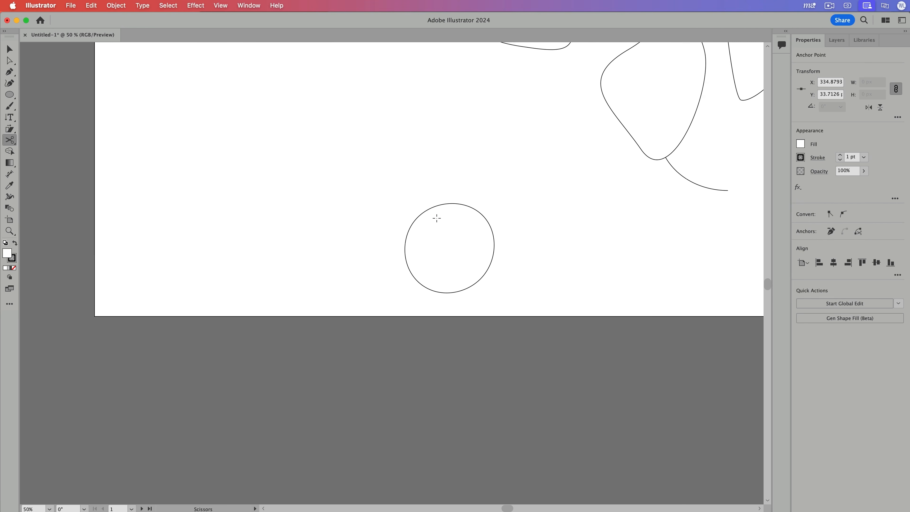
key(l)
drag(224, 127, 377, 228)
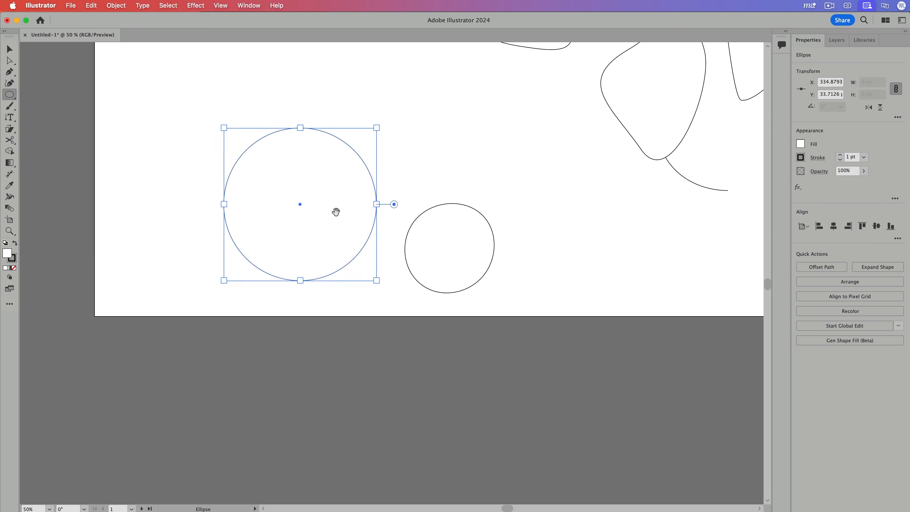
Cut the new circle at its top and right anchor points with the Scissors tool and move the larger arc away
drag(337, 188, 409, 226)
key(c)
click(372, 165)
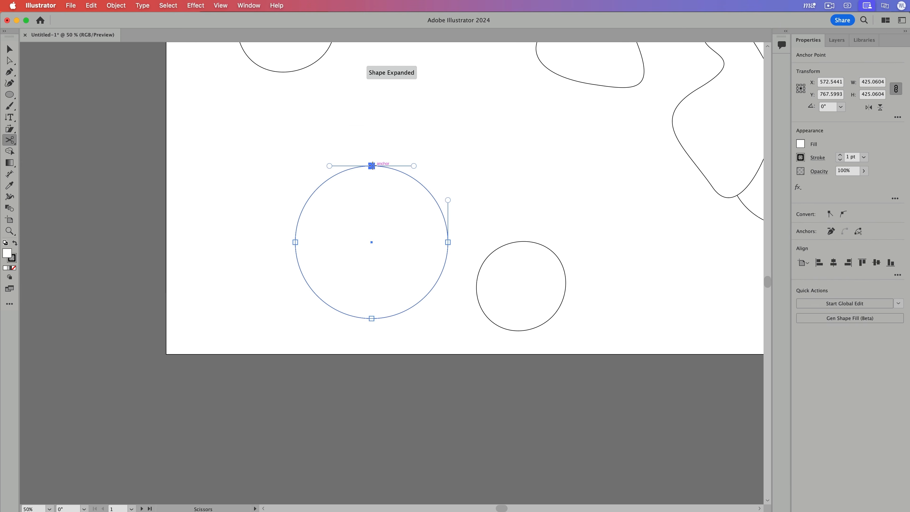
click(447, 242)
key(v)
click(443, 311)
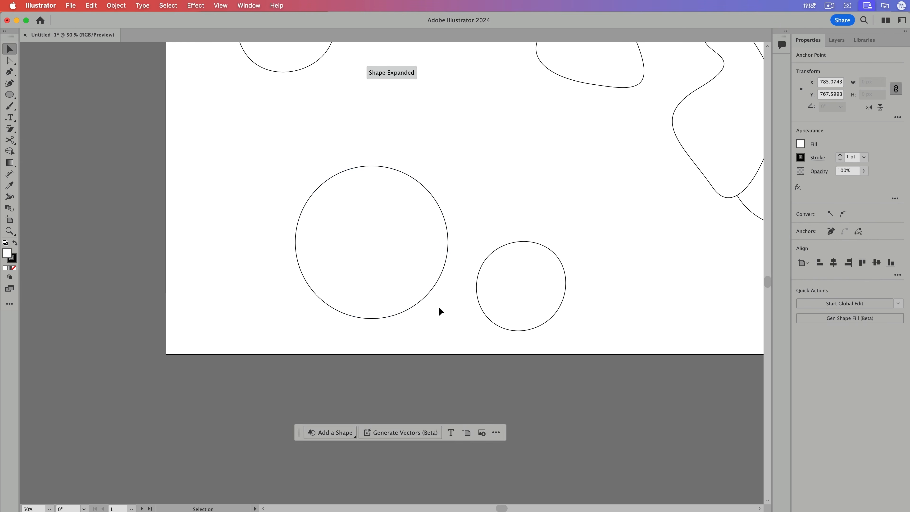
drag(427, 298, 322, 310)
click(403, 217)
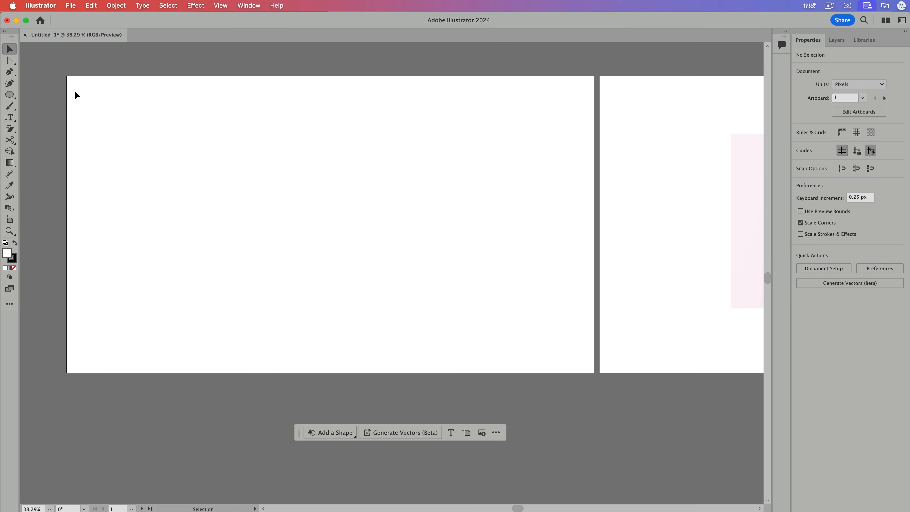
Draw a circle about 486 px in diameter on the cleared first artboard, swap it to black fill and reposition it
key(l)
drag(298, 161, 431, 252)
key(super+z)
drag(287, 174, 421, 307)
key(shift+x)
key(v)
drag(398, 251, 384, 225)
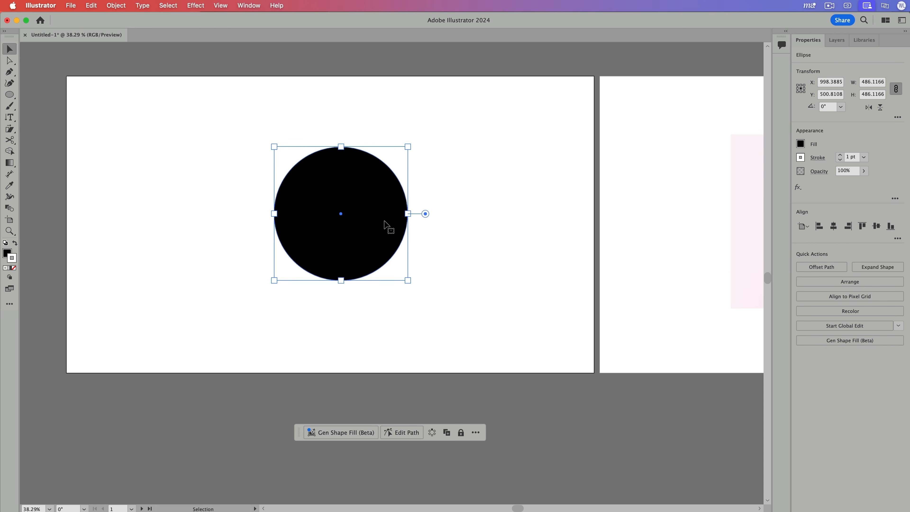
drag(344, 210, 348, 228)
click(489, 256)
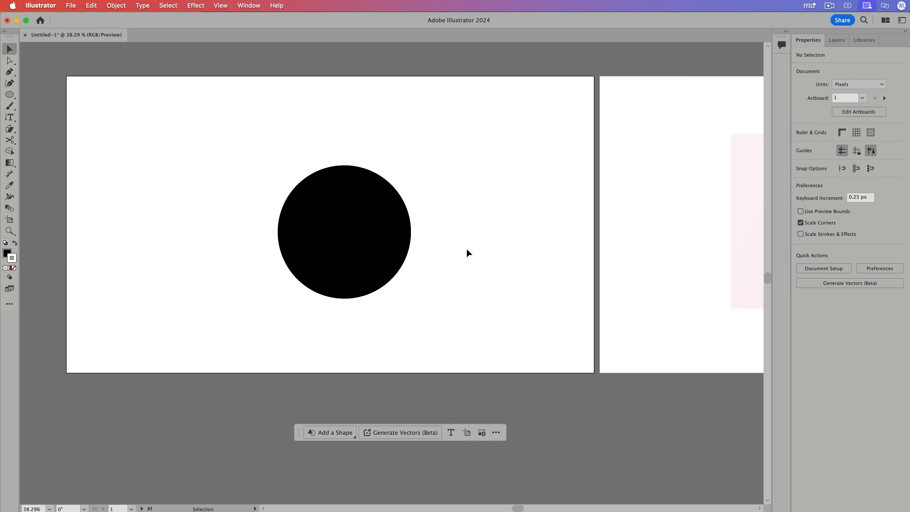
Duplicate the black circle slightly to its lower right and fill the copy with white
click(369, 268)
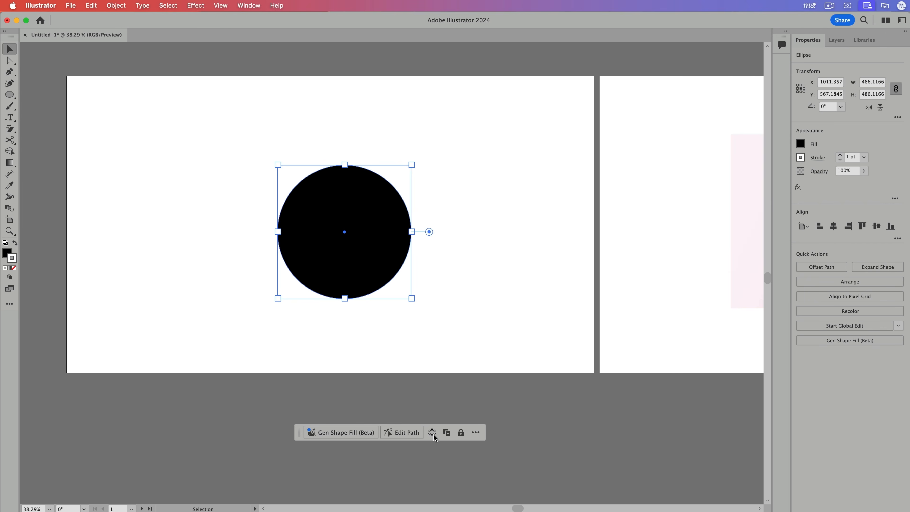
drag(364, 247, 416, 262)
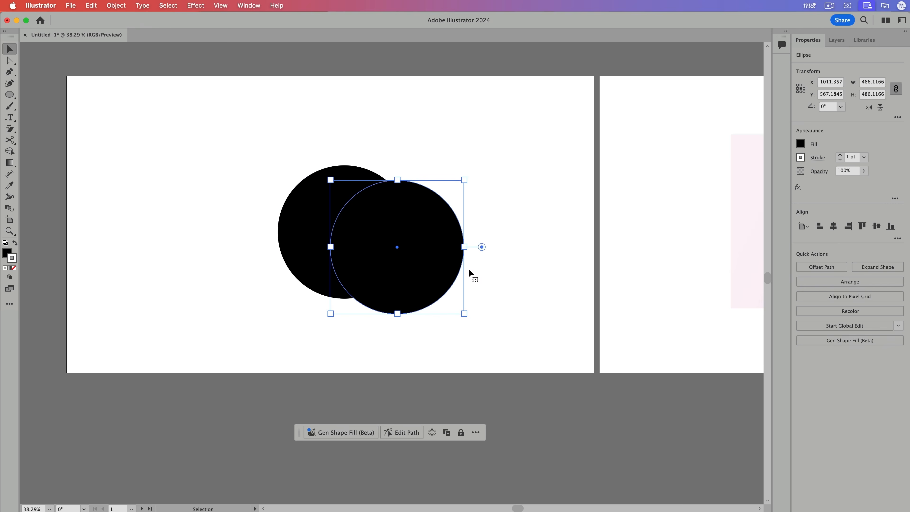
click(800, 144)
click(706, 179)
click(550, 204)
Move the white circle up and left over the black one to leave a crescent
click(457, 251)
drag(405, 259, 391, 246)
click(590, 287)
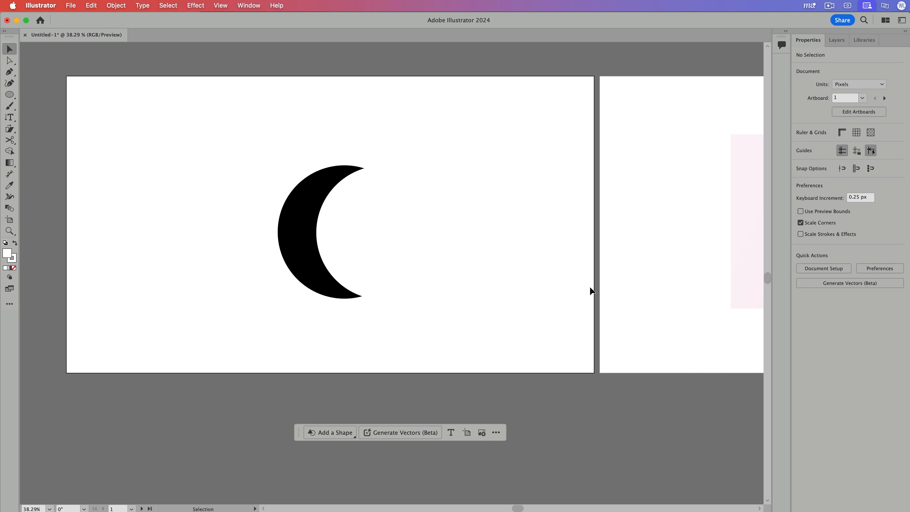
Move the black and white circles together off the artboard onto the grey canvas below it
key(space)
drag(616, 279, 626, 203)
drag(528, 268, 383, 201)
drag(381, 213, 378, 477)
click(626, 476)
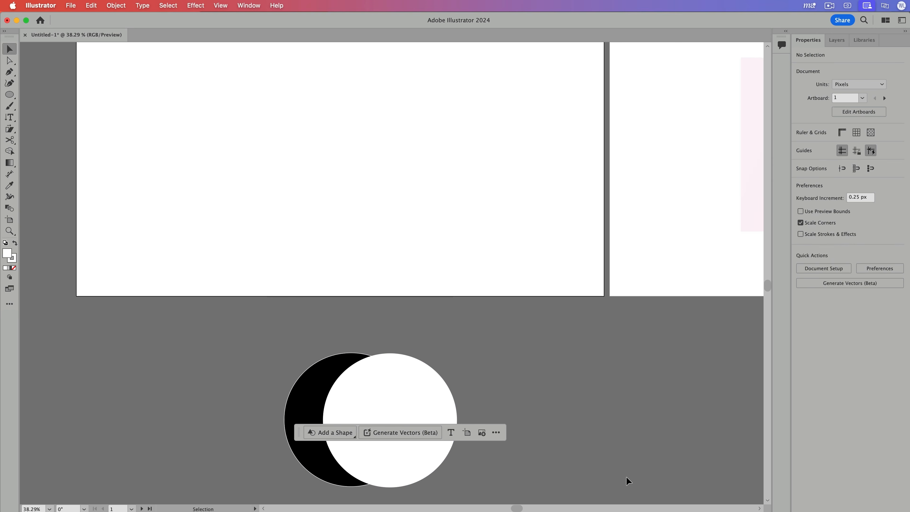
key(space)
drag(624, 453, 613, 367)
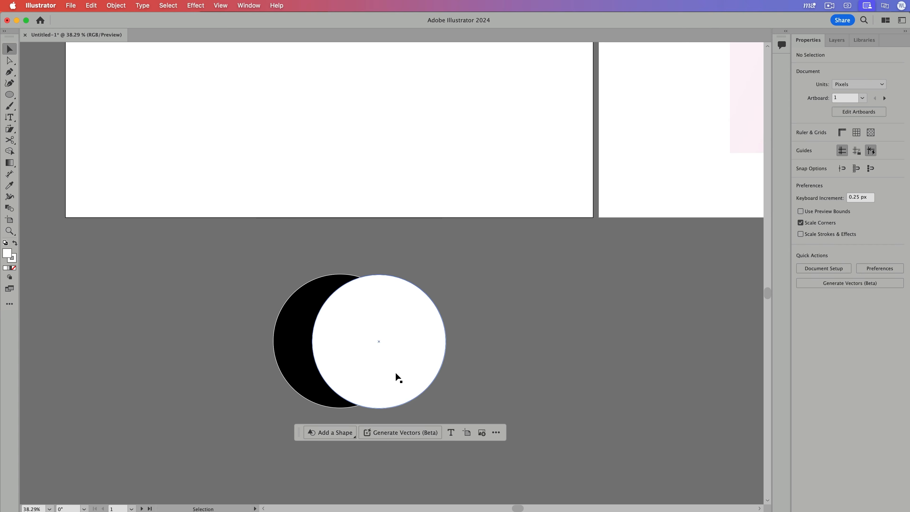
Try merging the overlapping black and white circles on the first artboard with the Unite pathfinder
click(285, 349)
key(a)
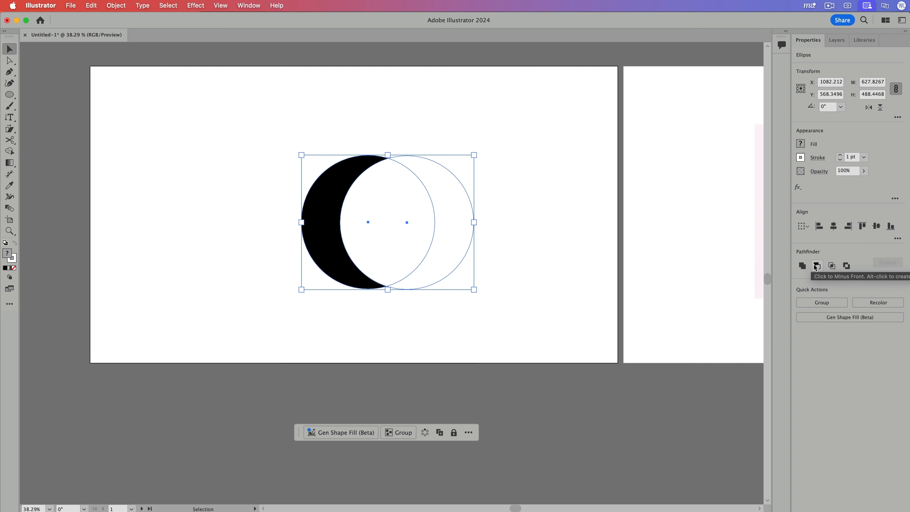
click(803, 267)
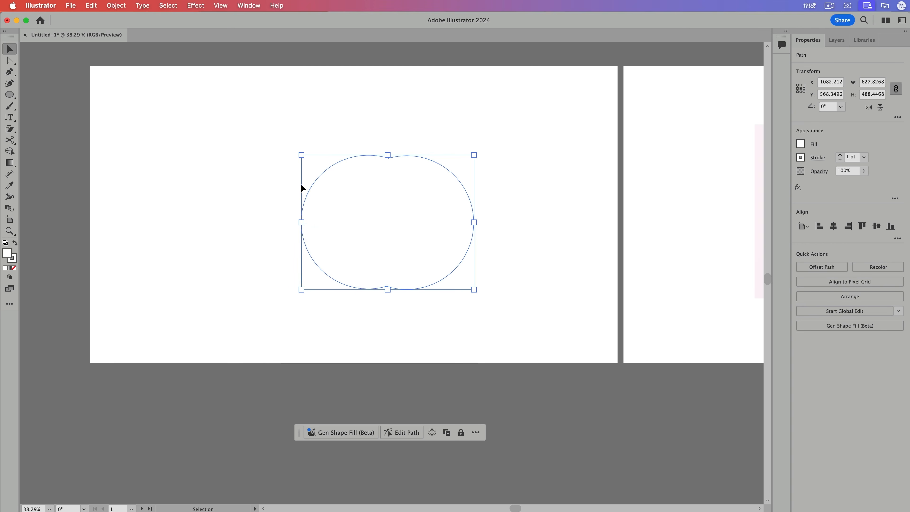
key(super+z)
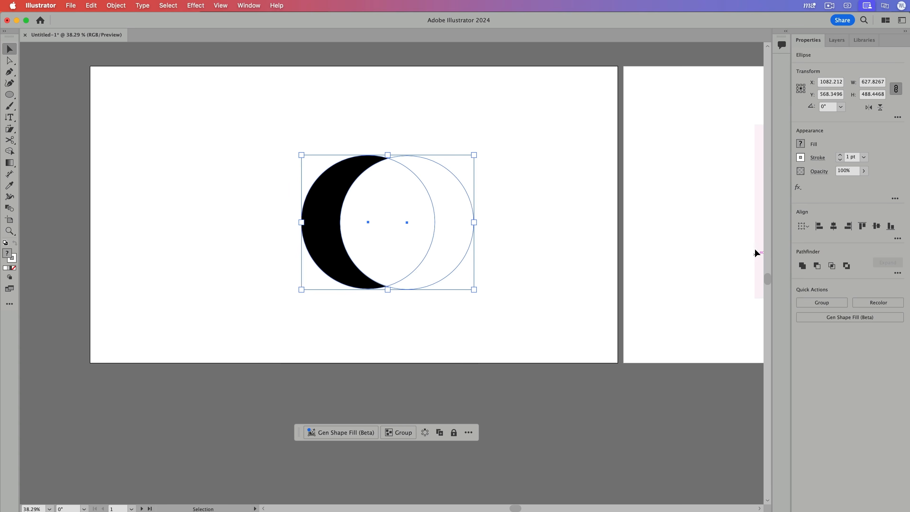
click(517, 205)
key(super+z)
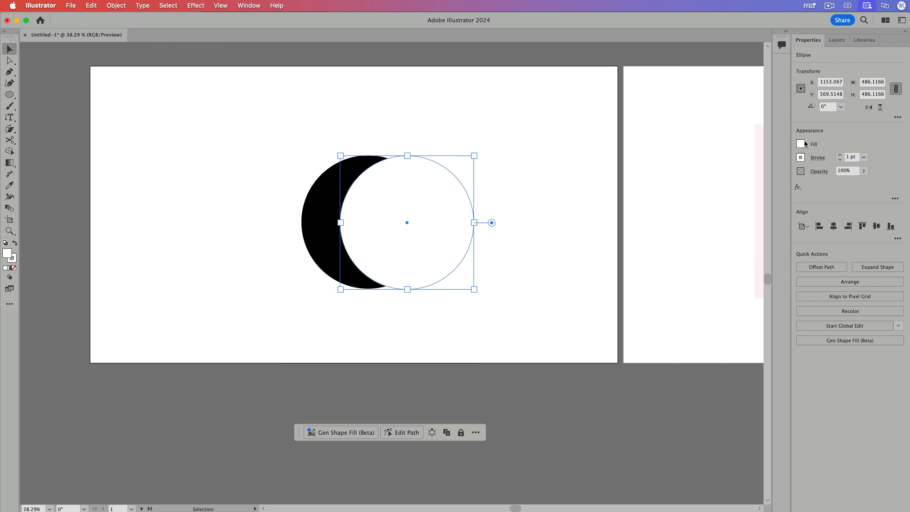
Fill the white circle with blue and deselect it
click(800, 144)
click(751, 179)
key(Escape)
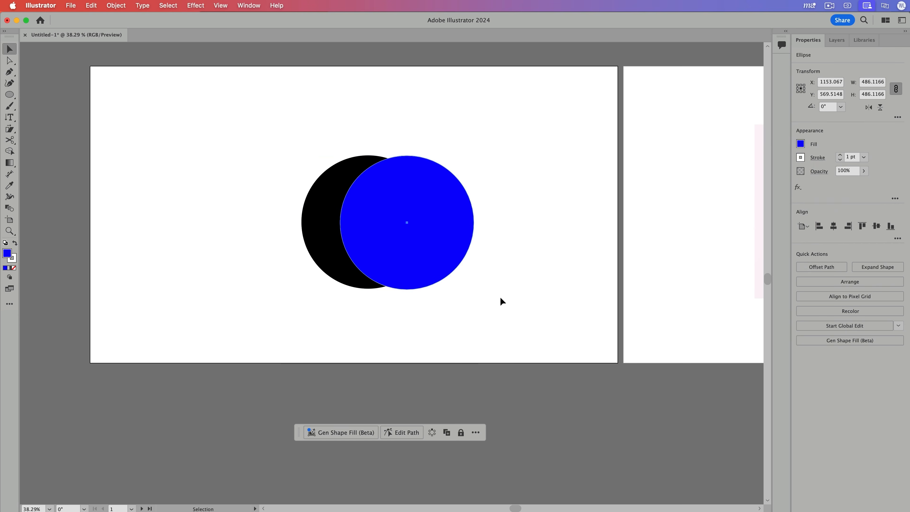
click(520, 299)
Try deleting only the circles' overlap with Shape Builder, undo it, and remove the whole blue circle to leave a black crescent
drag(571, 296, 201, 84)
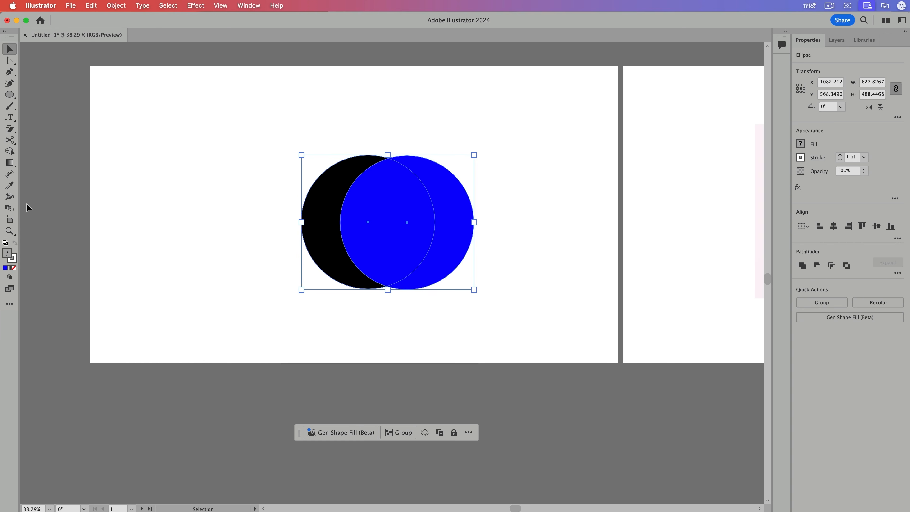
key(shift+m)
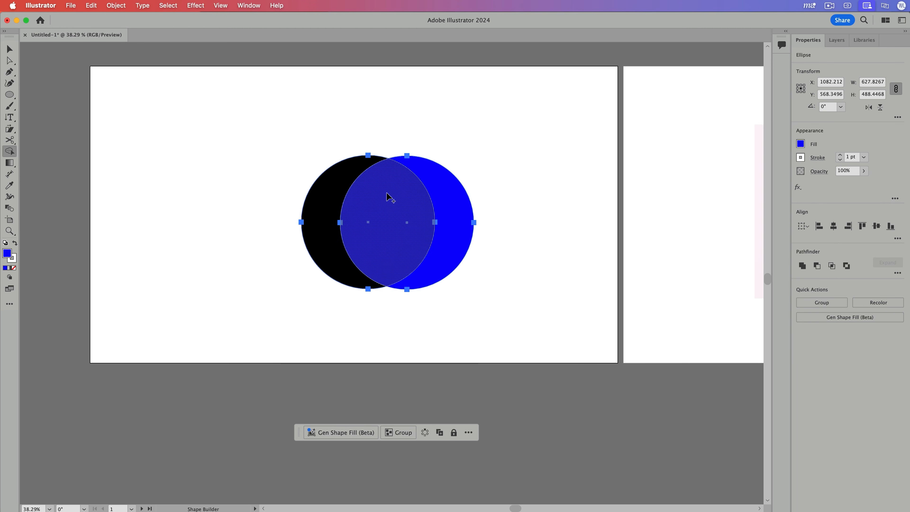
alt+click(386, 192)
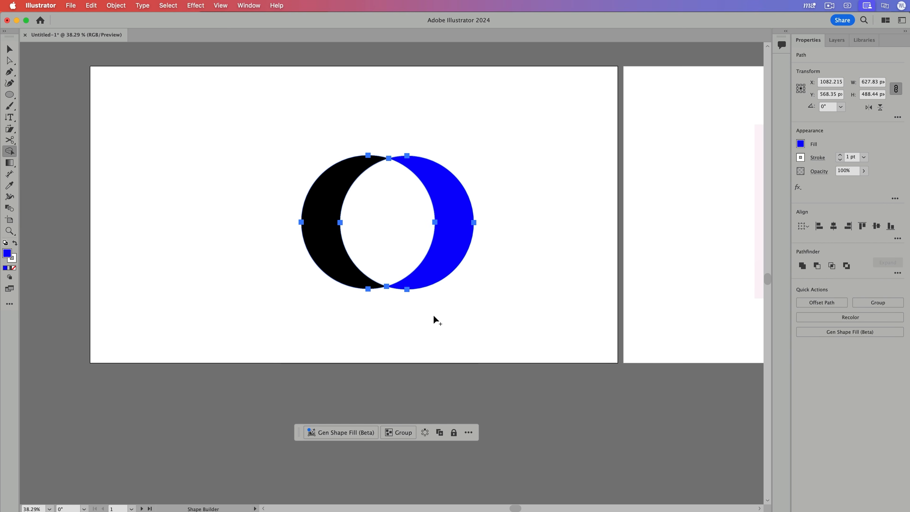
key(super+z)
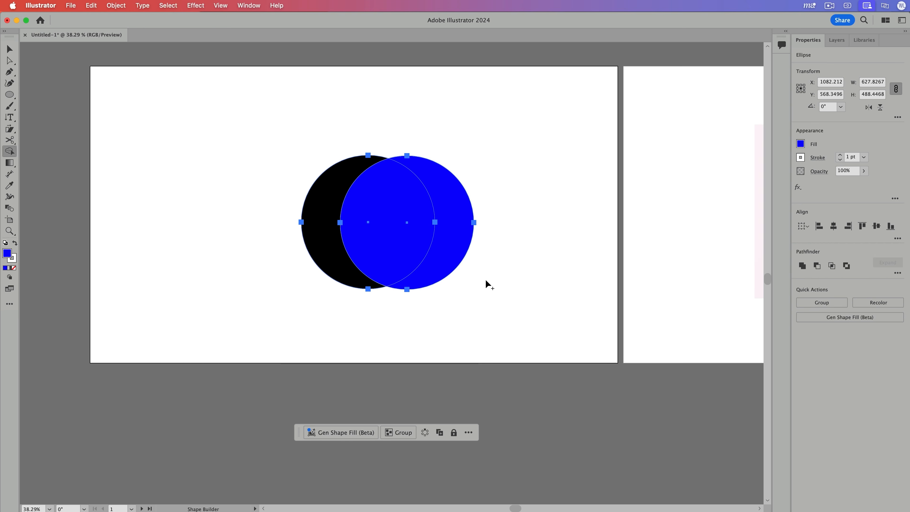
drag(465, 251, 433, 223)
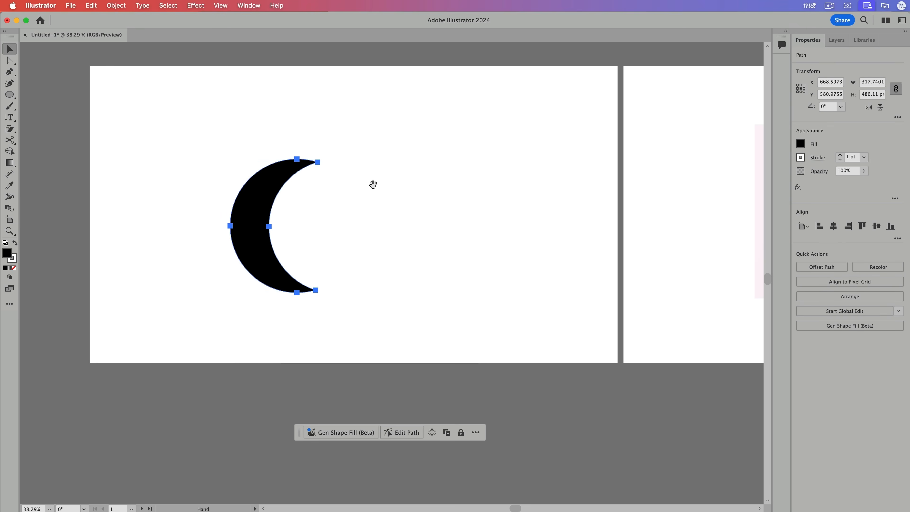
Draw a black rectangle about 788 px wide and arrange it with the enlarged crescent so it overlaps the crescent's lower end
drag(264, 195, 411, 161)
key(m)
mouse_move(324, 235)
mouse_down()
mouse_move(512, 267)
mouse_move(543, 286)
mouse_up()
mouse_move(435, 287)
mouse_down()
mouse_move(435, 294)
mouse_move(454, 264)
mouse_up()
click(440, 294)
click(444, 226)
drag(411, 198, 430, 231)
drag(489, 225, 473, 225)
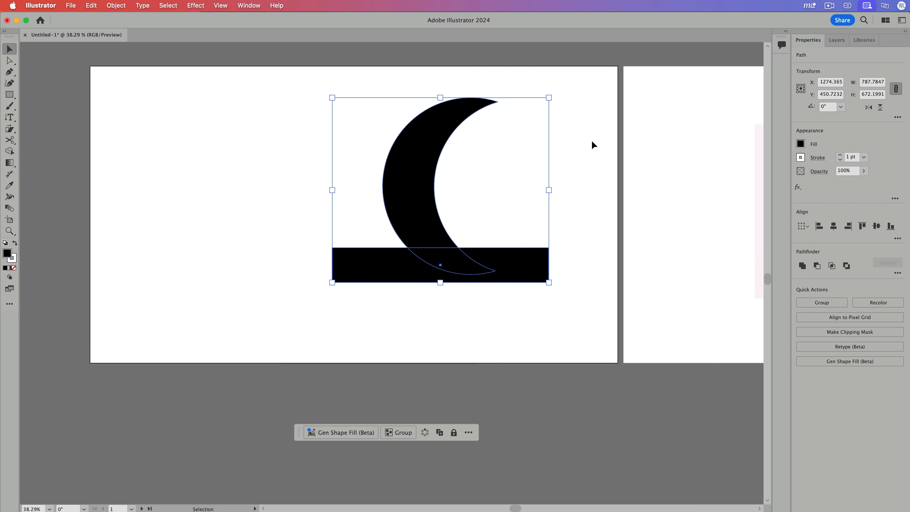
Try uniting the crescent and rectangle with the Unite pathfinder, checking the result in outline view
click(802, 266)
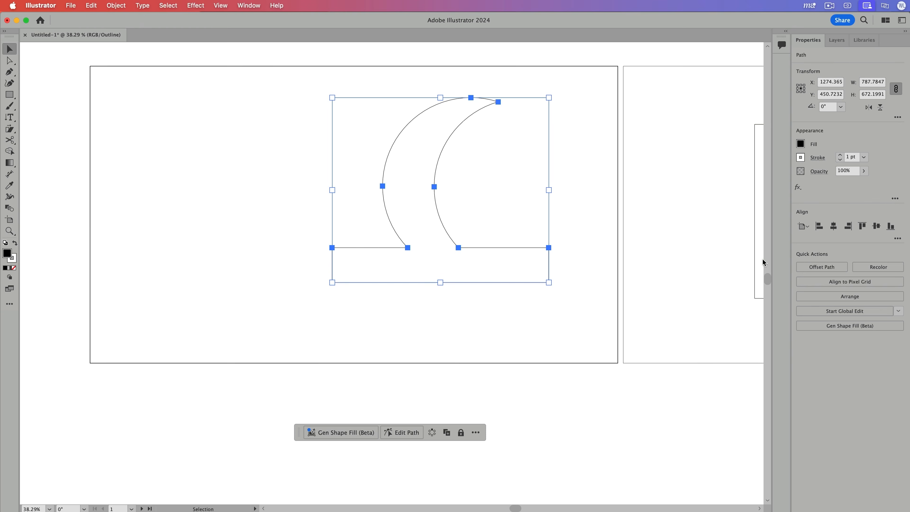
key(super+z)
key(super+y)
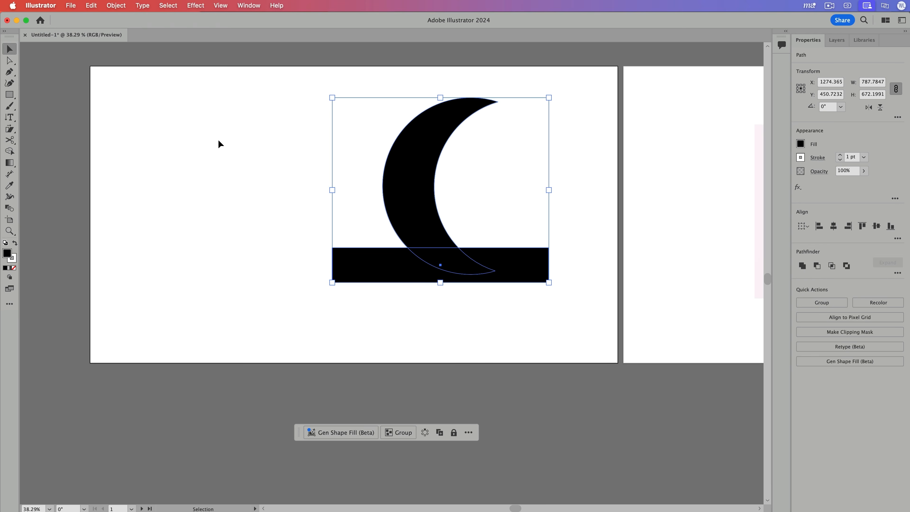
Merge all regions of the crescent and rectangle into one shape with Shape Builder
click(10, 151)
drag(397, 202, 451, 269)
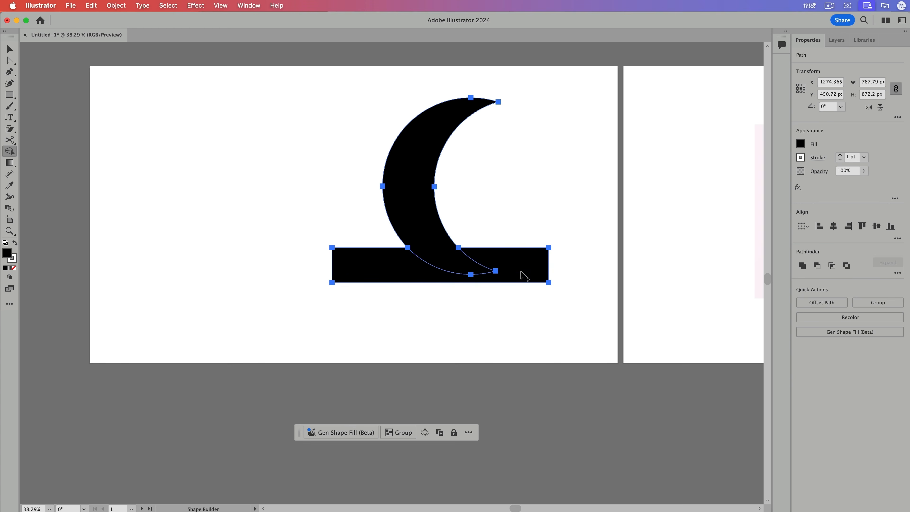
drag(533, 279, 369, 264)
Reposition and scale the merged crescent shape to about 424 by 362 px near the artboard's centre
key(v)
click(201, 164)
drag(412, 201, 353, 205)
drag(490, 195, 394, 205)
click(423, 213)
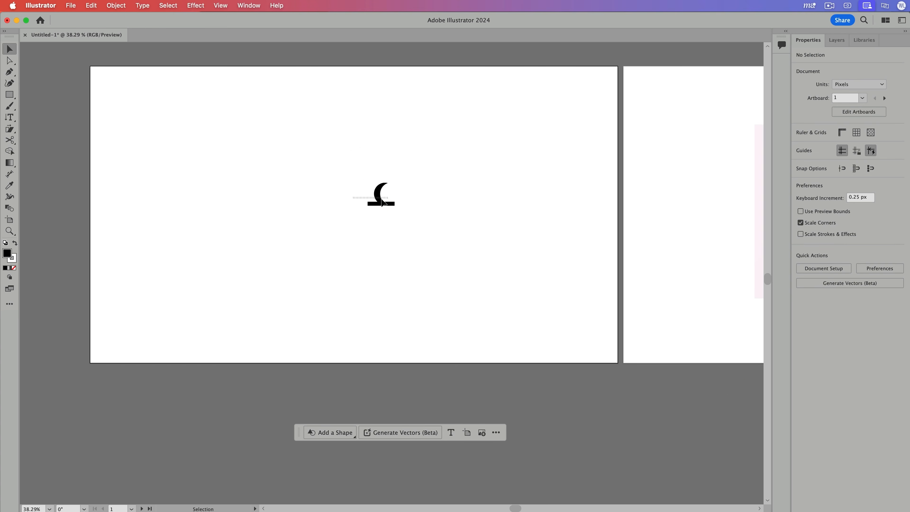
drag(360, 198, 412, 207)
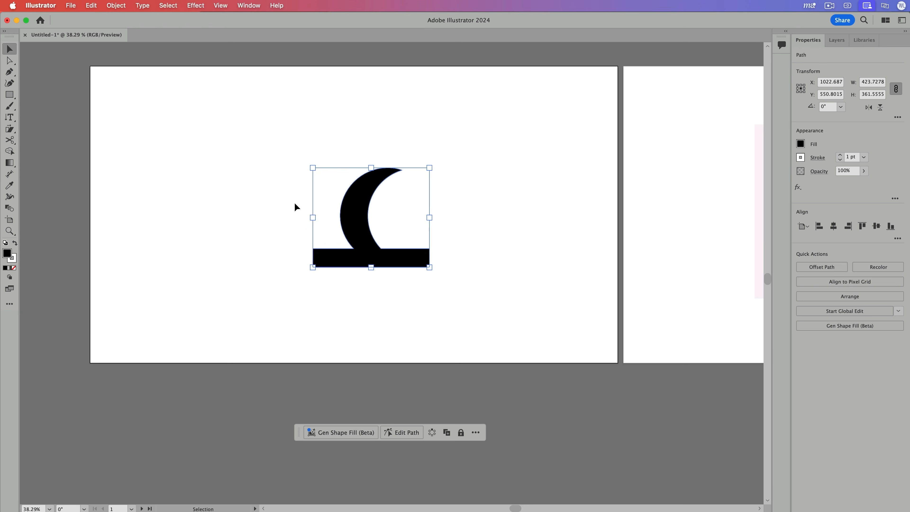
Apply a radial gradient to the merged shape and redirect it between the crescent's tip and the base
key(g)
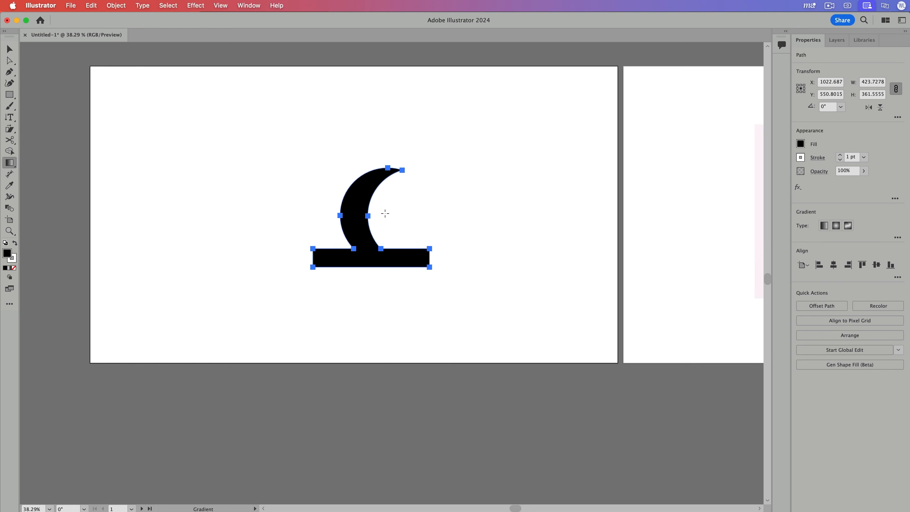
click(836, 225)
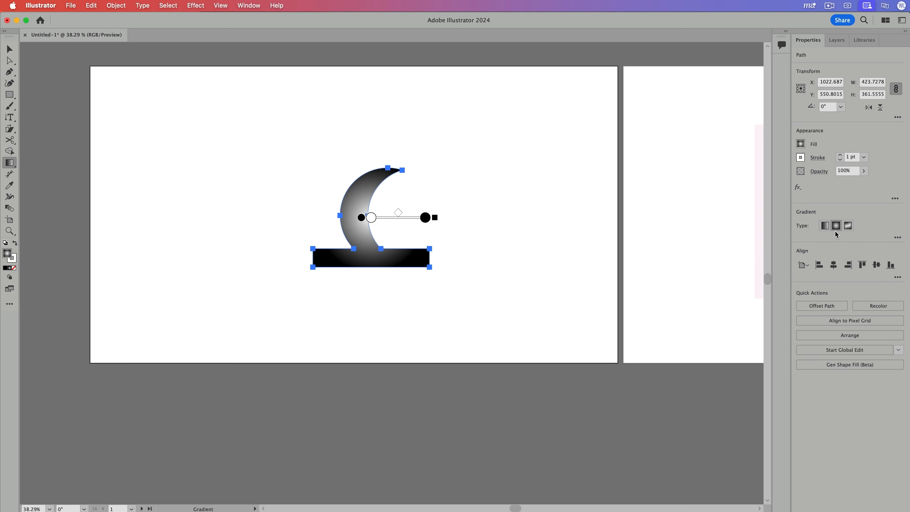
mouse_move(372, 218)
mouse_down()
mouse_move(378, 210)
mouse_move(392, 227)
mouse_move(370, 219)
mouse_move(382, 179)
mouse_move(426, 204)
mouse_up()
drag(370, 187, 371, 259)
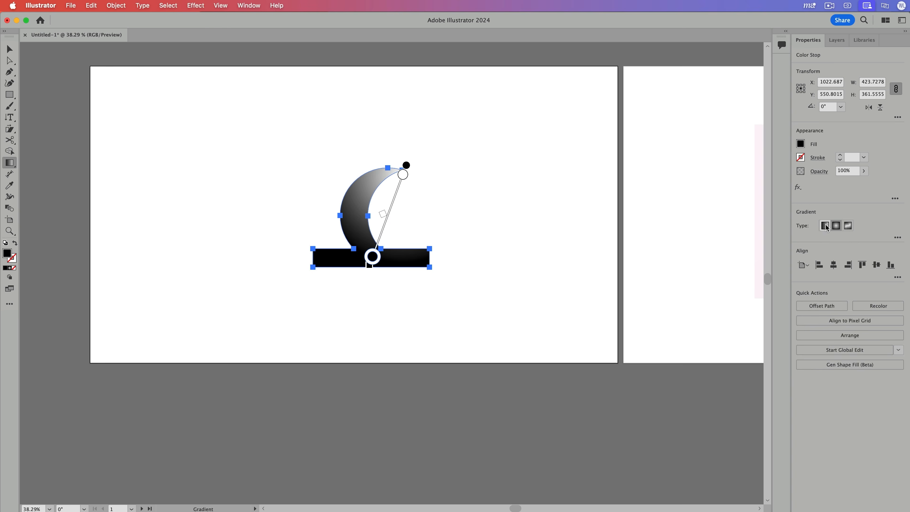
Change the shape's gradient to linear and shift its white colour stop slightly inward
click(824, 225)
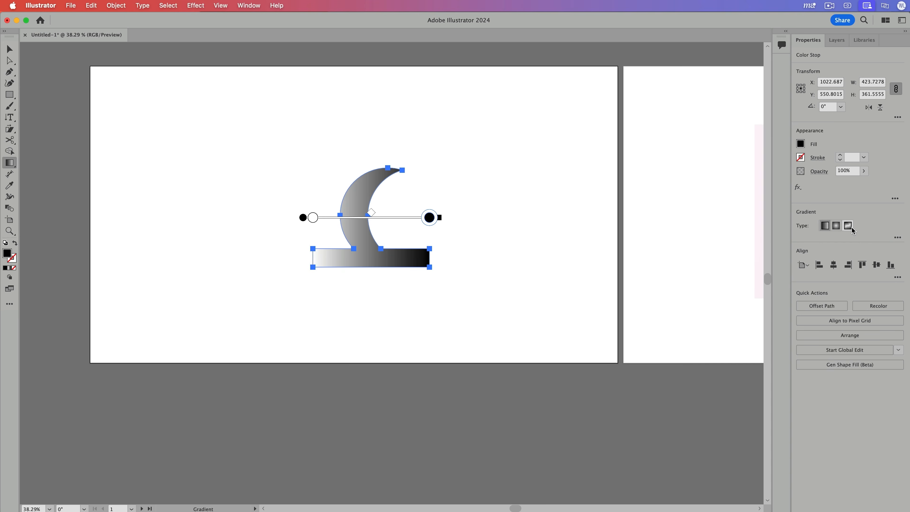
click(317, 218)
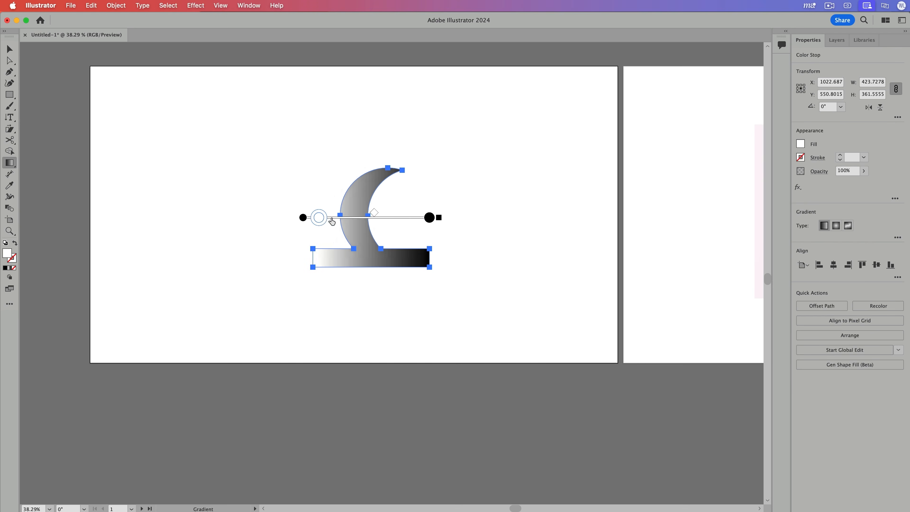
click(511, 218)
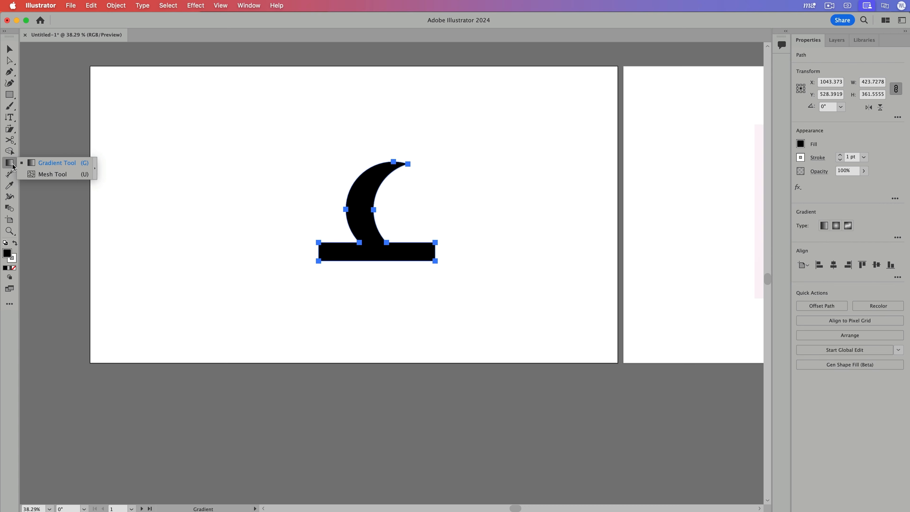
Add six mesh points across the black shape's crescent and base with the Mesh tool
click(52, 174)
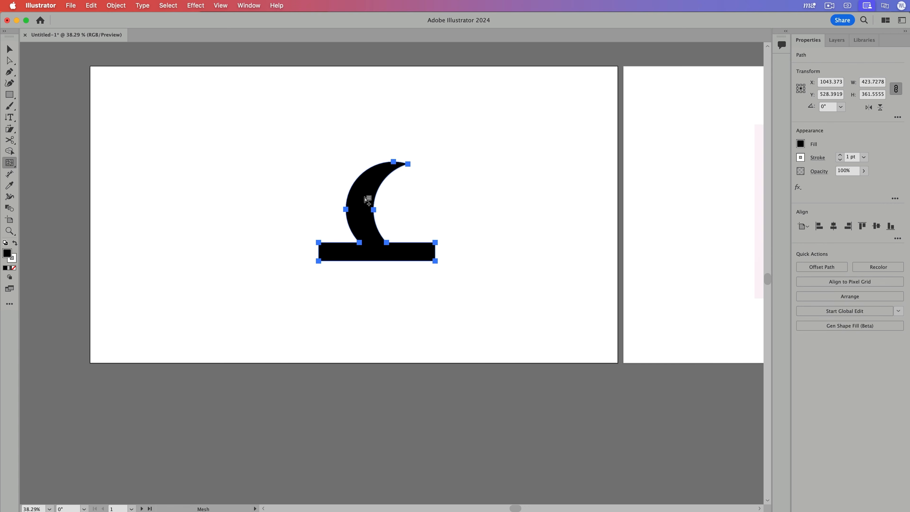
click(364, 196)
click(356, 233)
click(347, 256)
click(369, 245)
click(382, 249)
click(417, 253)
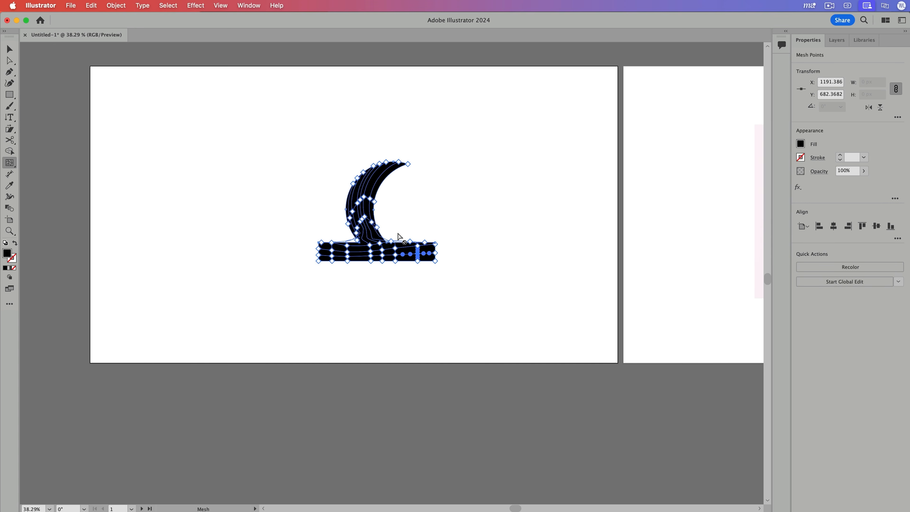
Add four more mesh points along the body of the crescent, working at 150% zoom
key(z)
drag(350, 216, 460, 209)
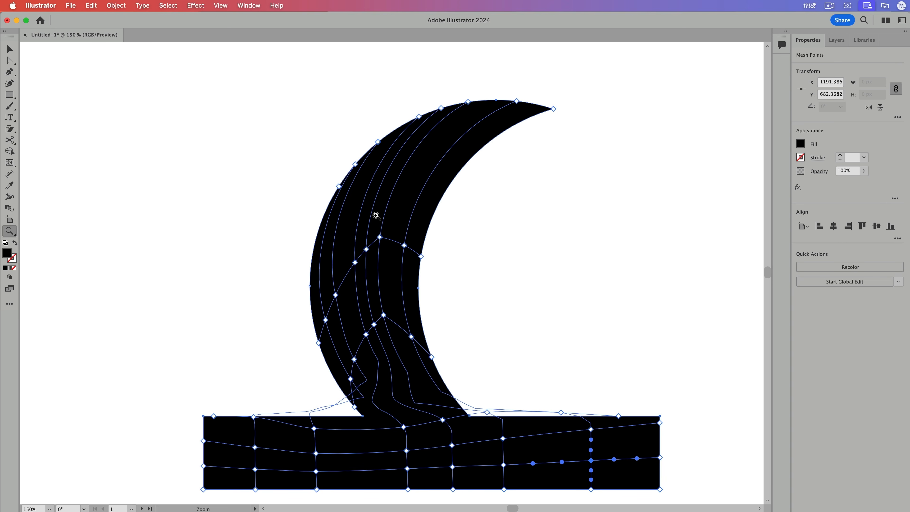
click(9, 162)
click(382, 180)
click(417, 203)
click(444, 139)
click(375, 265)
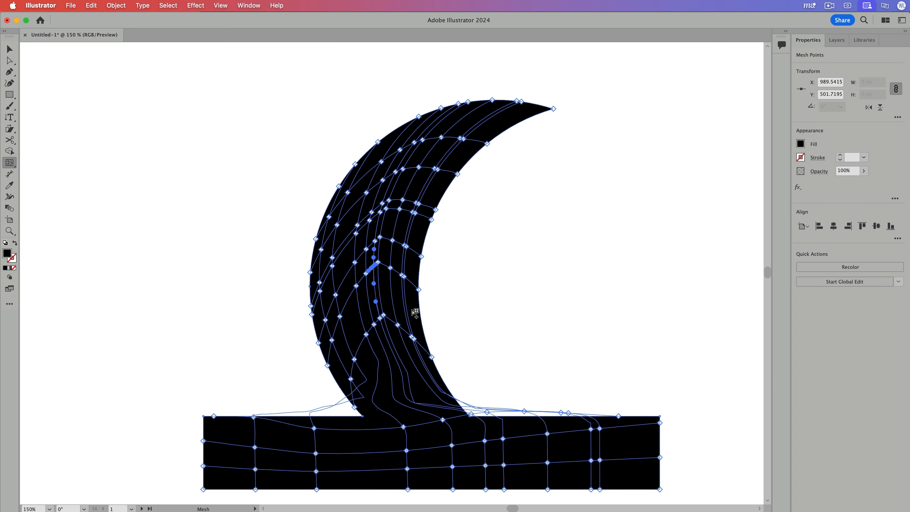
Select a mesh point in the middle of the crescent and colour it magenta
key(a)
drag(375, 265, 380, 237)
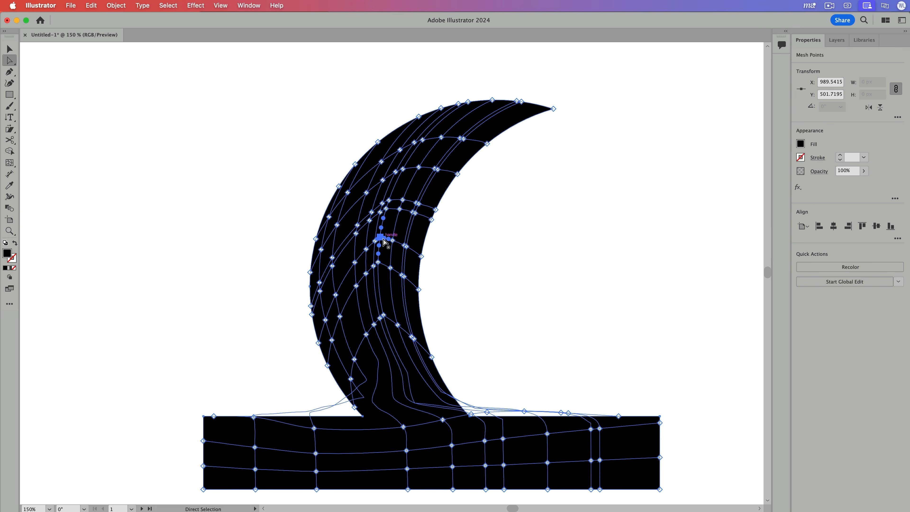
click(800, 143)
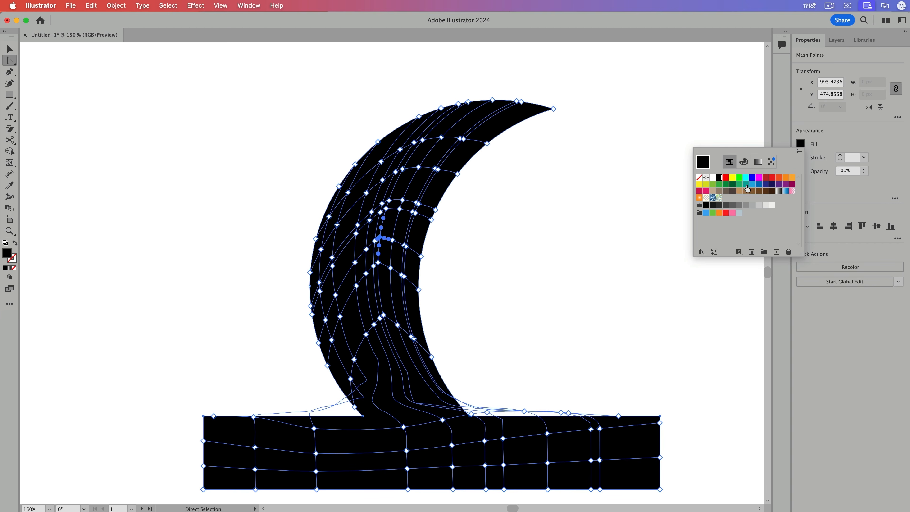
click(760, 178)
click(532, 301)
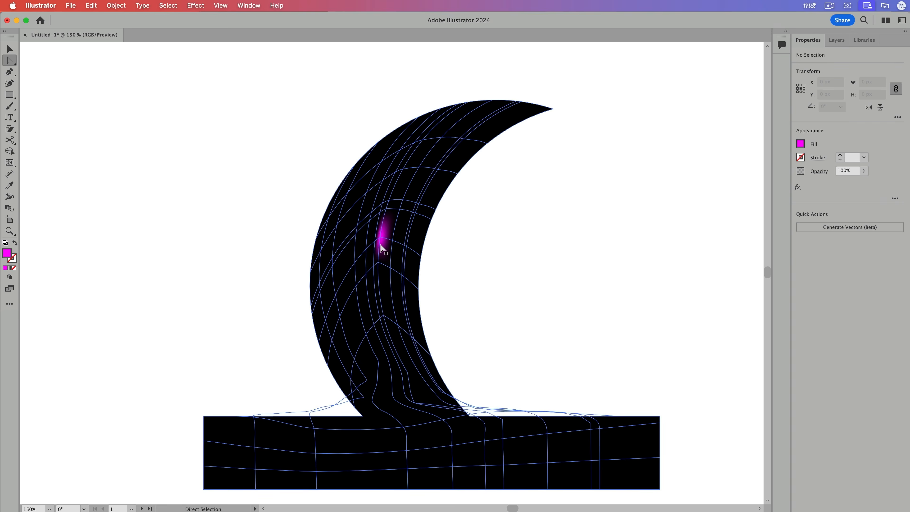
Colour the mesh point beside the magenta one red and move it within the crescent's body
scroll(383, 248, up, 5)
click(379, 230)
click(404, 236)
click(801, 144)
click(725, 178)
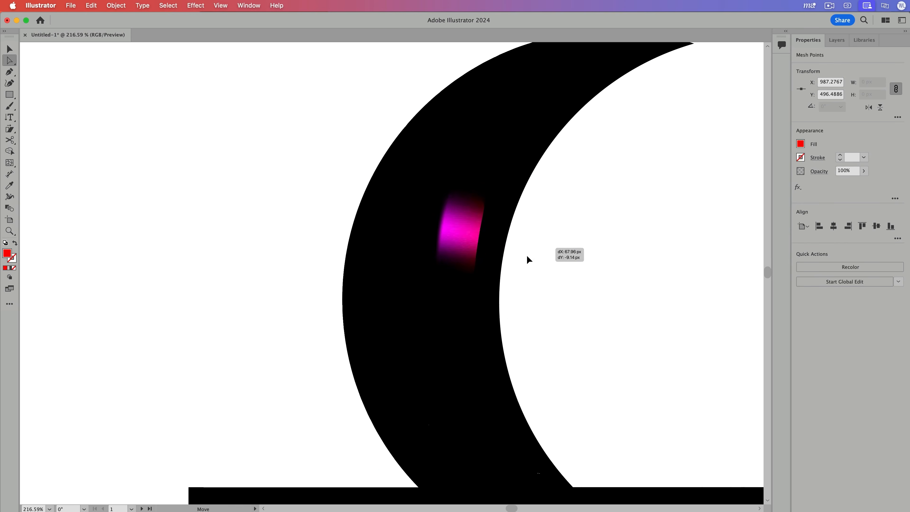
drag(527, 259, 465, 260)
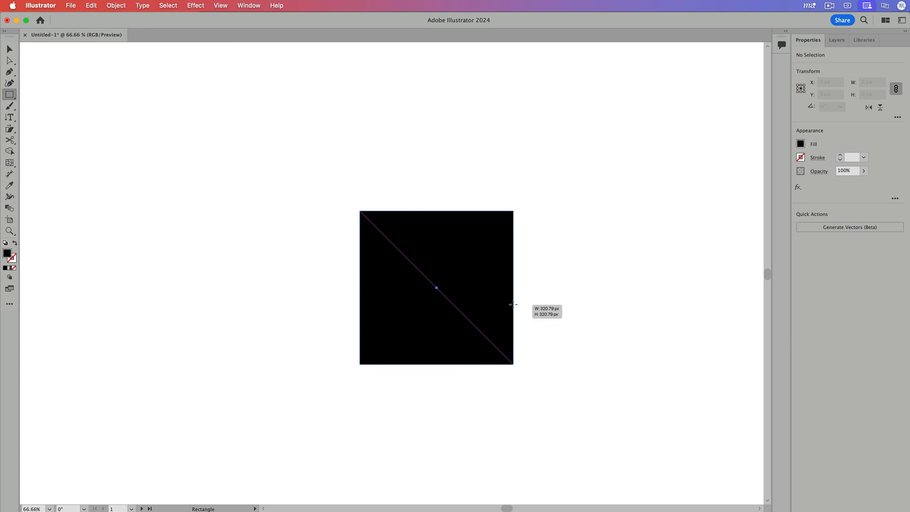
Draw a black square about 321 px wide and centre it on the artboard at X 960 px, Y 540 px
click(577, 319)
drag(577, 319, 453, 302)
drag(508, 301, 496, 278)
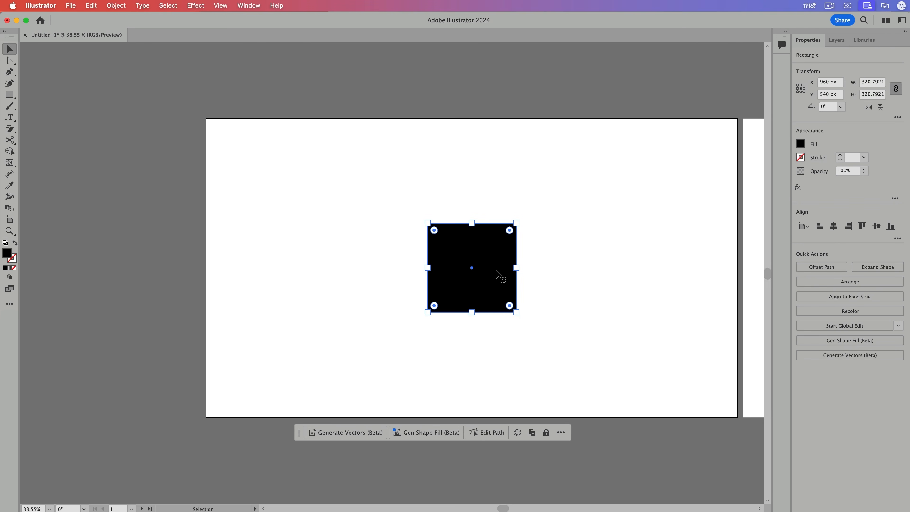
Dimension the square's bottom edge with the Dimension tool, placing the label below the square, and zoom in on it
click(10, 174)
drag(52, 175, 290, 219)
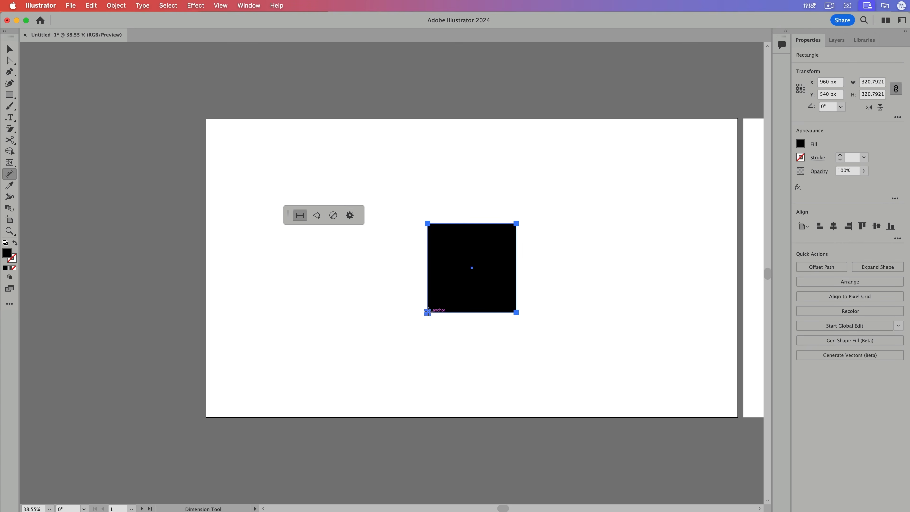
drag(427, 312, 478, 321)
click(520, 335)
key(z)
drag(487, 347, 729, 359)
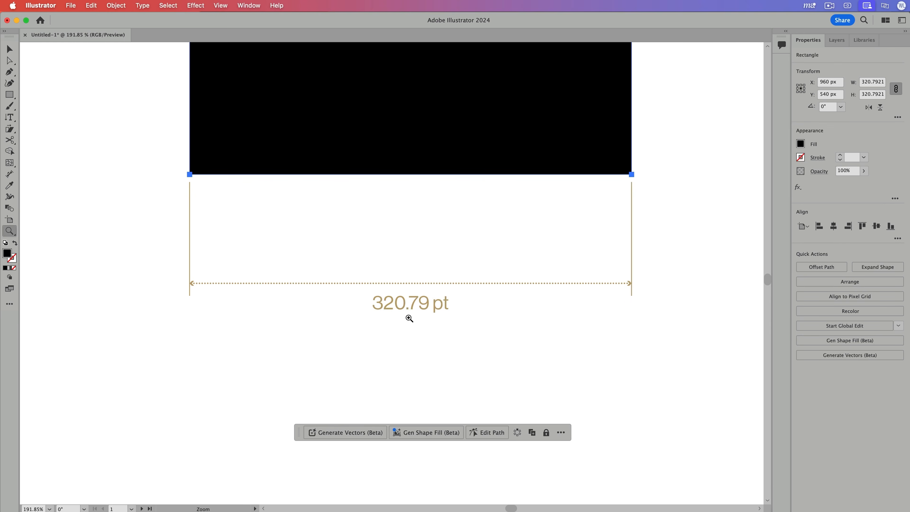
Draw a circle about 215 px in diameter beside the square and give it a black stroke without fill
drag(399, 316, 220, 317)
key(l)
drag(507, 183, 597, 272)
key(shift+x)
key(v)
Activate the Dimension tool in radial mode for the circle beside the black square
click(10, 174)
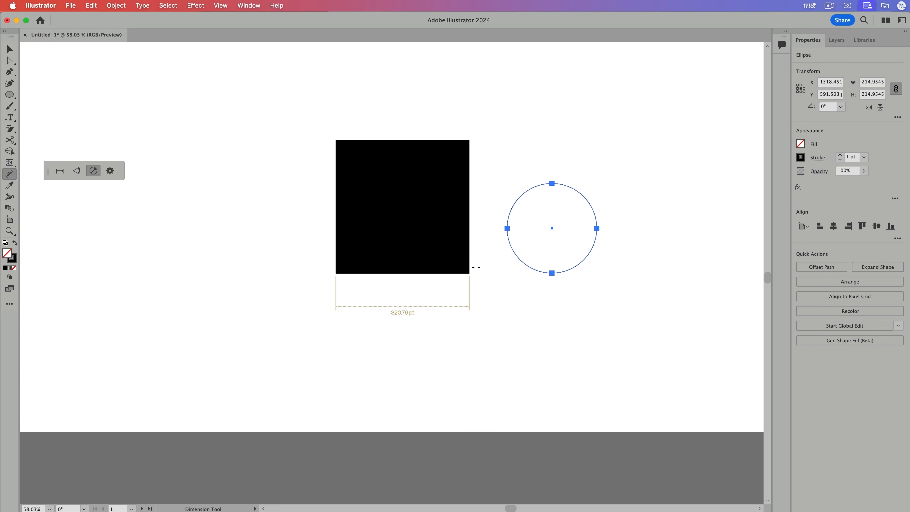
key(v)
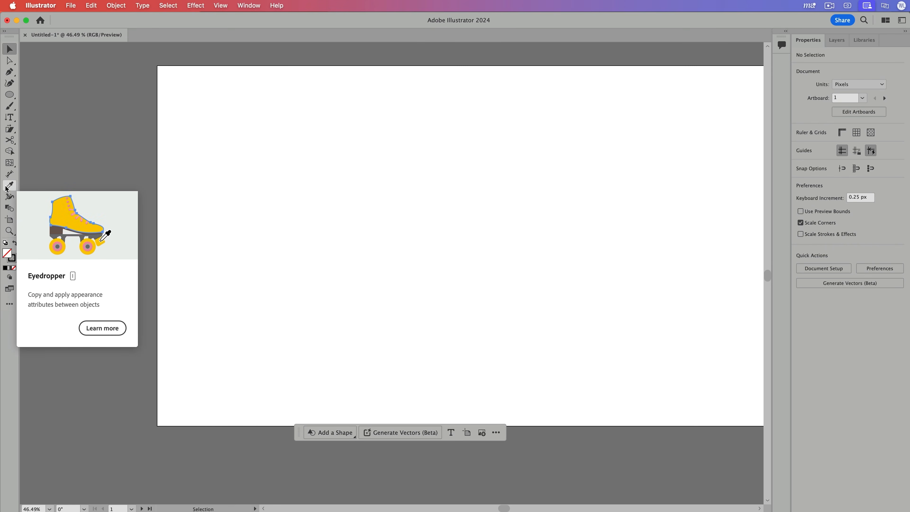
Draw a square about 380 px wide with a black fill and no stroke, and place an outlined, unfilled copy beside it
key(m)
drag(279, 187, 406, 296)
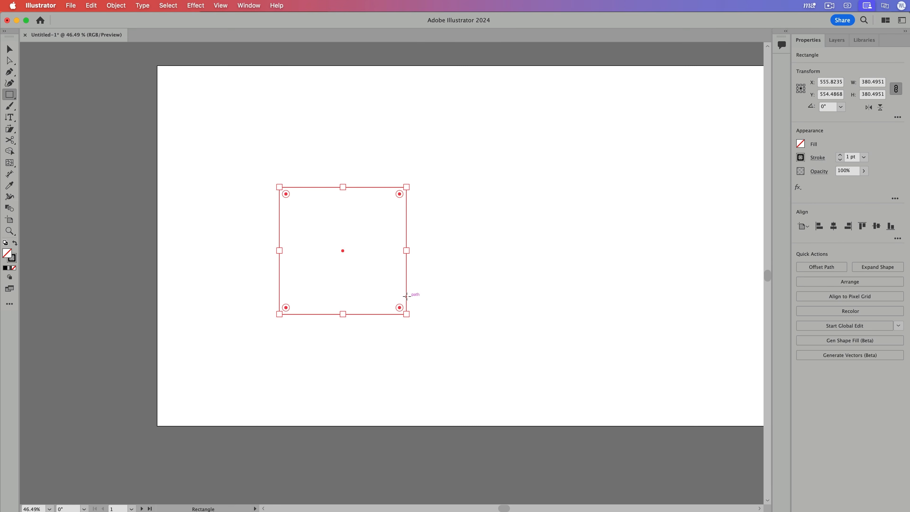
key(shift+x)
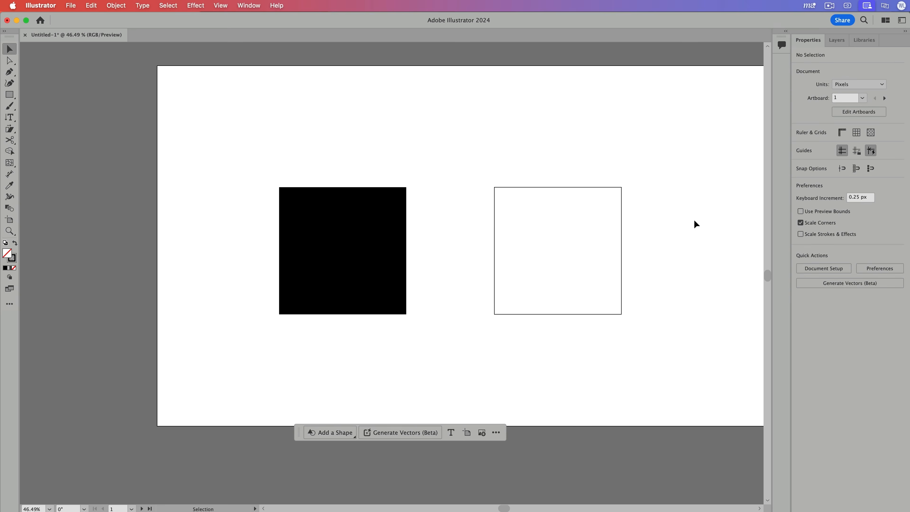
Try copying the outlined square's appearance onto the black square with the Eyedropper, and undo it
drag(694, 221, 268, 381)
click(351, 286)
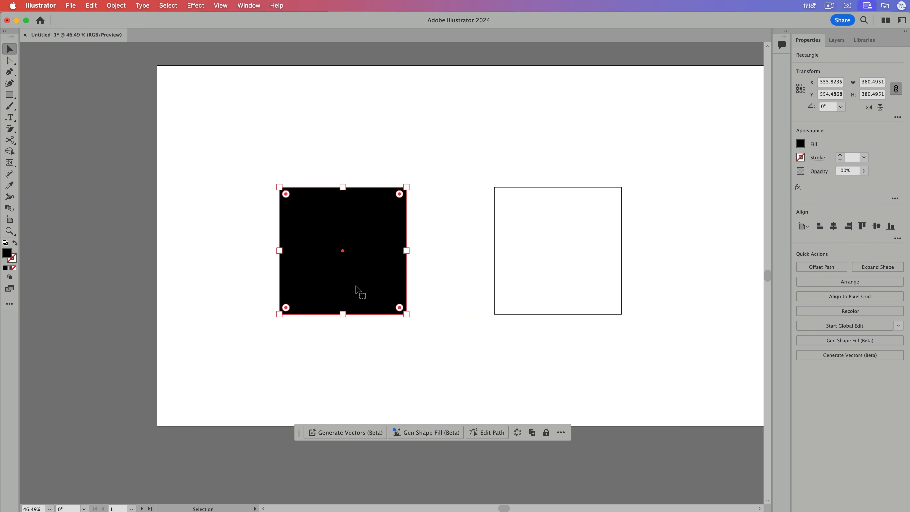
click(563, 369)
click(341, 294)
click(9, 185)
click(499, 186)
key(super+z)
Apply the black square's appearance to the outlined square with the Eyedropper
drag(595, 348, 492, 185)
key(i)
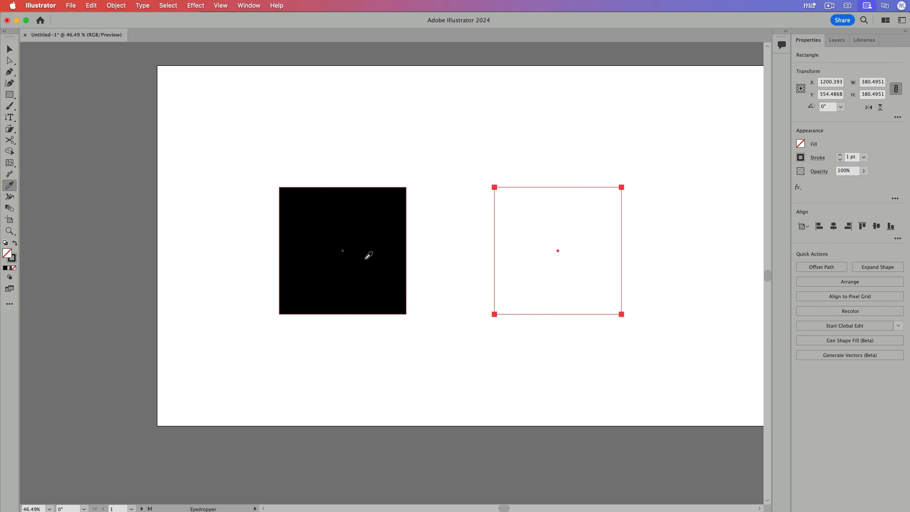
click(367, 254)
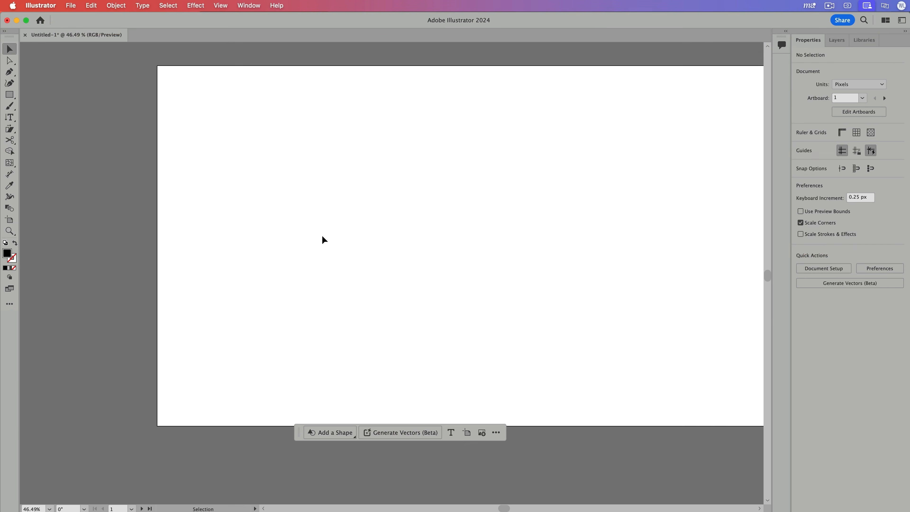
Draw a horizontal line about 896 px long across the artboard and set its stroke to 4 pt
drag(606, 243, 544, 170)
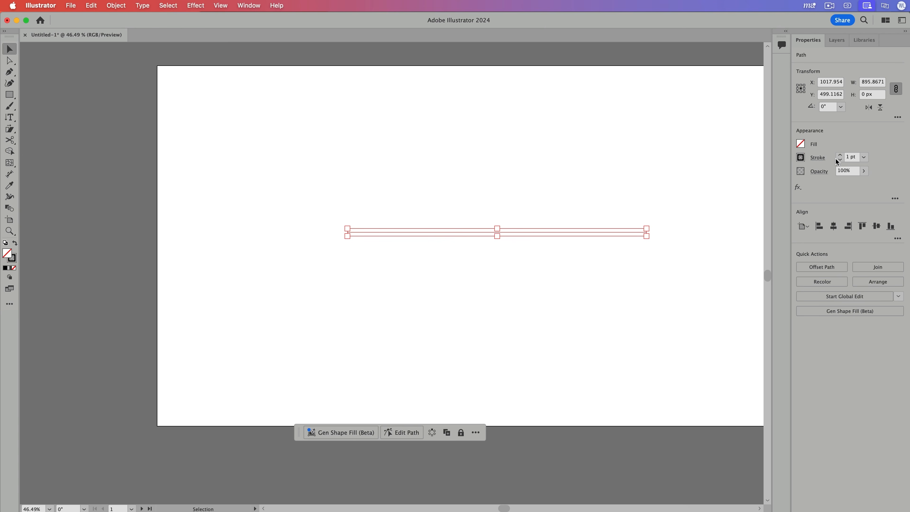
click(636, 283)
drag(635, 284, 605, 143)
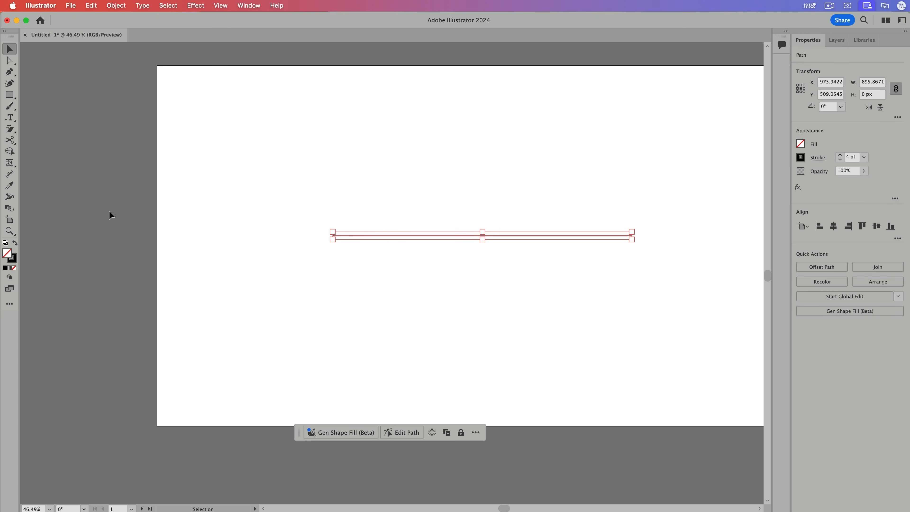
Vary the line's thickness with the Width tool at its middle and at one point on either side
click(14, 200)
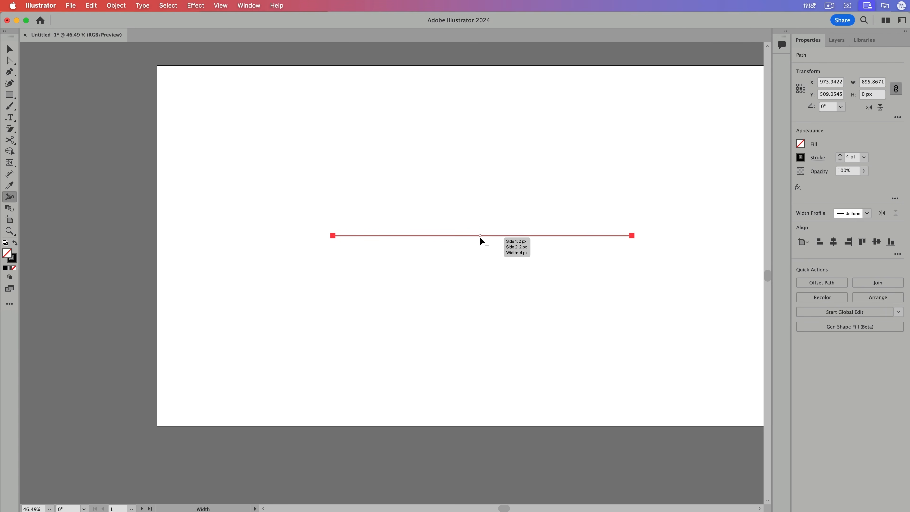
drag(479, 237, 480, 240)
drag(564, 237, 564, 236)
drag(384, 233, 393, 237)
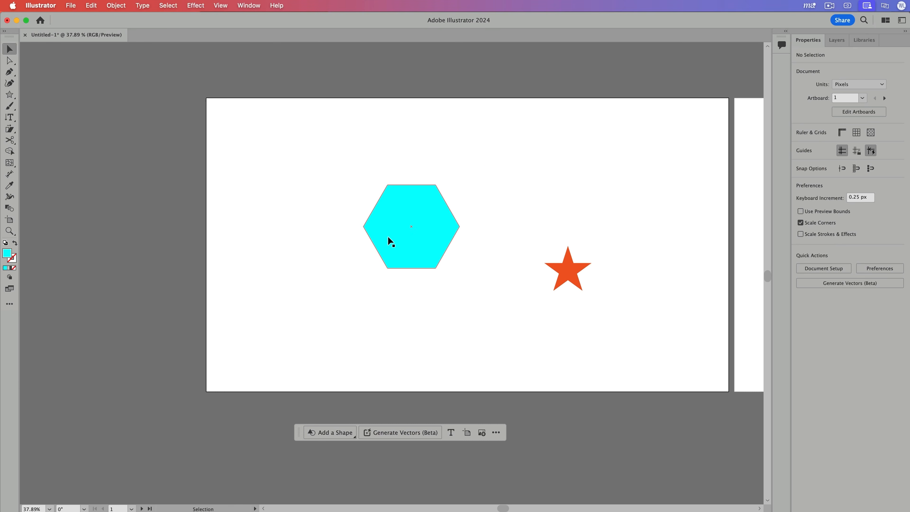
Blend the cyan hexagon into the orange star with the Blend tool
scroll(309, 271, up, 1)
drag(308, 271, 692, 126)
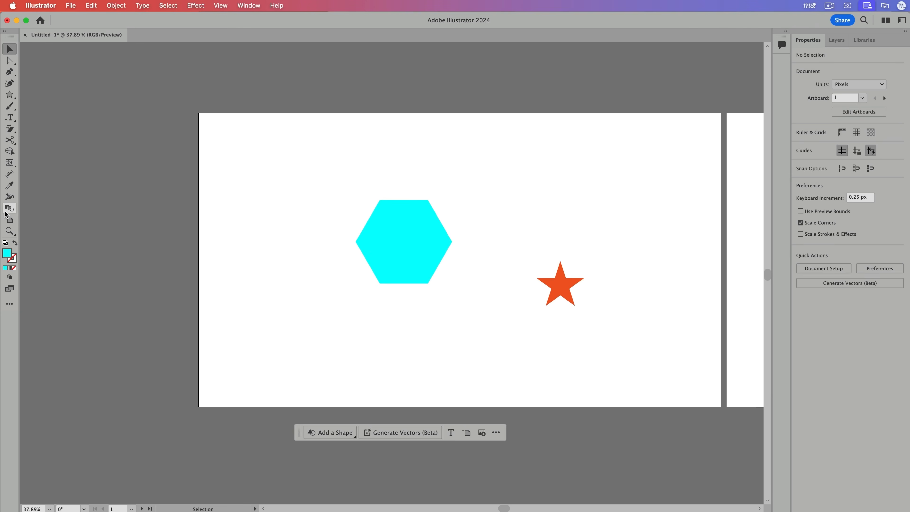
key(w)
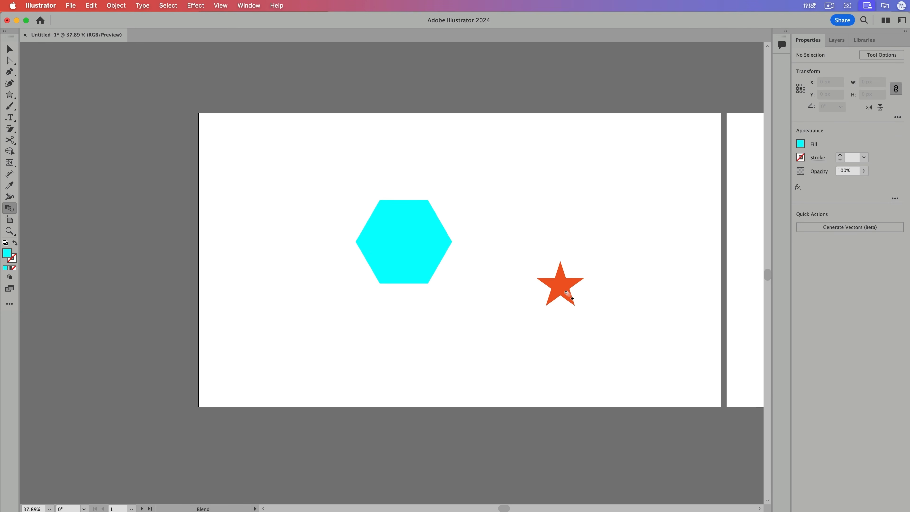
click(568, 295)
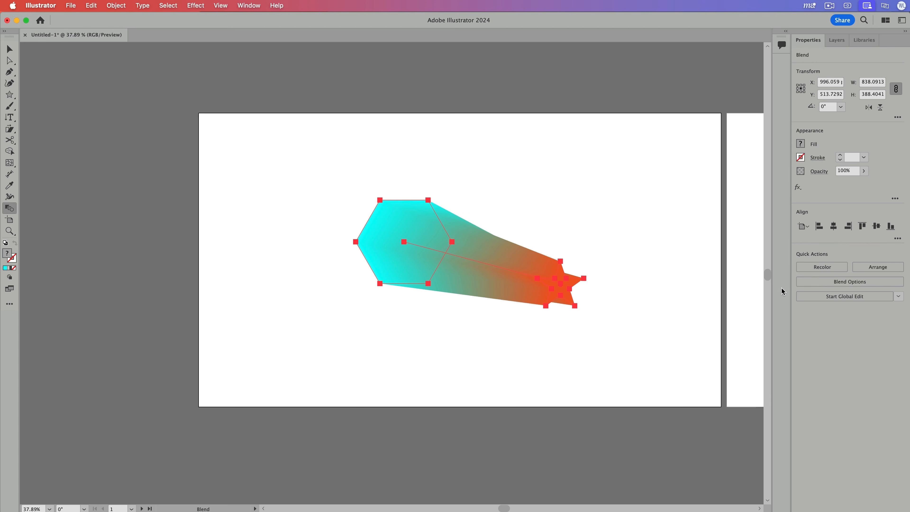
Undo and reinstate the hexagon-star blend, and move it to about X 1025 px, Y 540 px
key(super+z)
key(super+z)
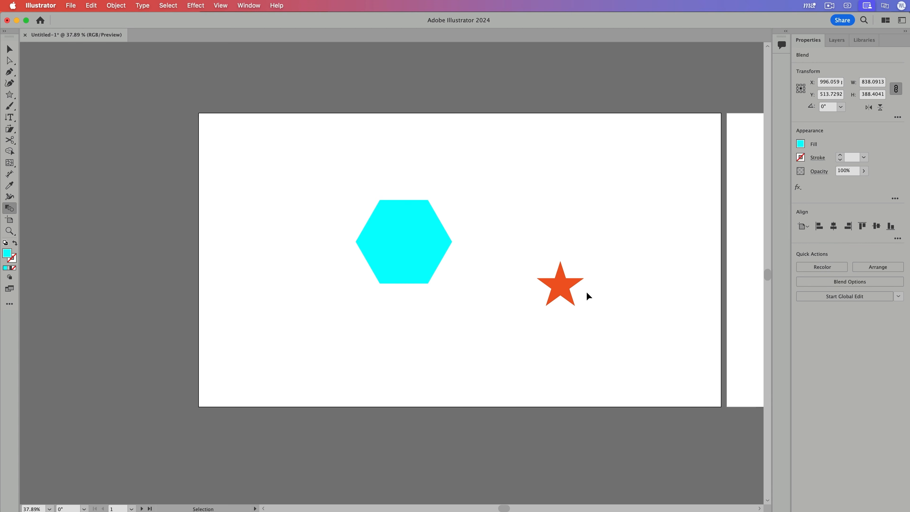
click(557, 268)
key(v)
mouse_move(557, 281)
mouse_down()
mouse_move(519, 287)
mouse_move(564, 288)
mouse_up()
key(a)
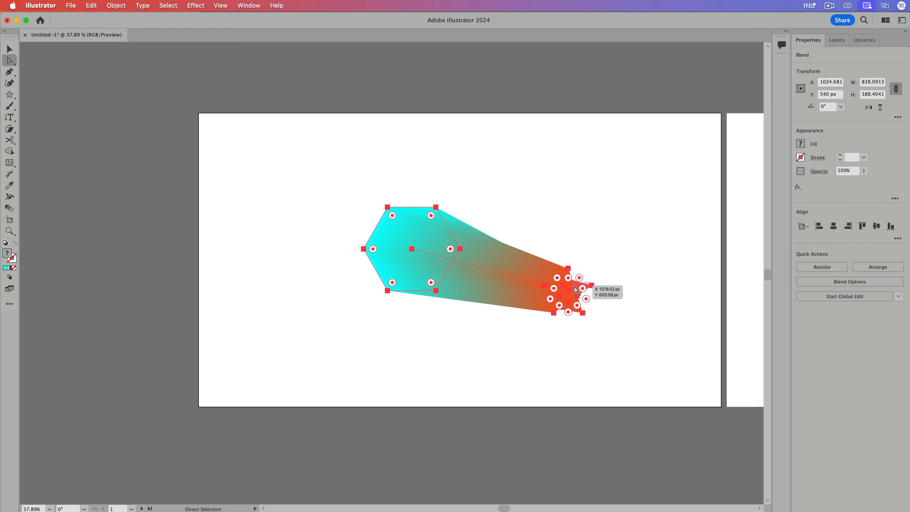
Isolate the star within the blend and move it onto the hexagon's centre
key(v)
double_click(572, 298)
drag(571, 298, 410, 257)
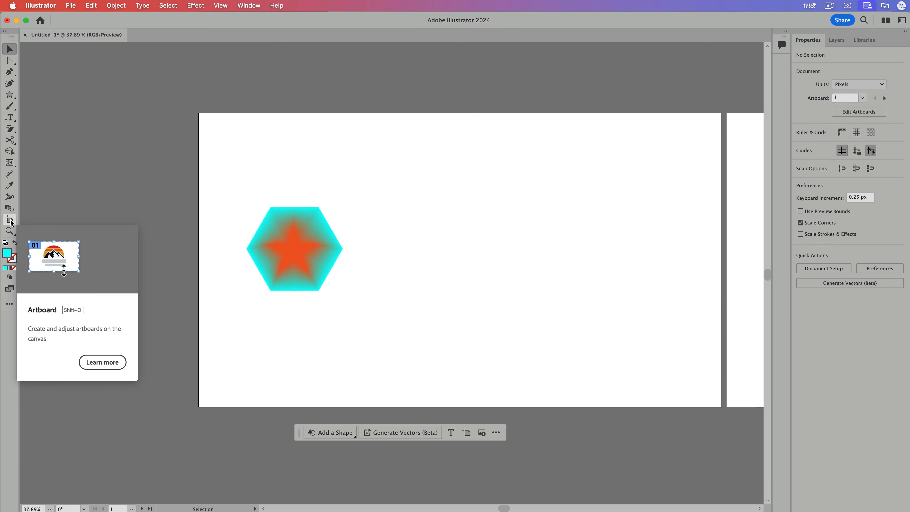
Pan around the artboards with the Hand tool
click(5, 233)
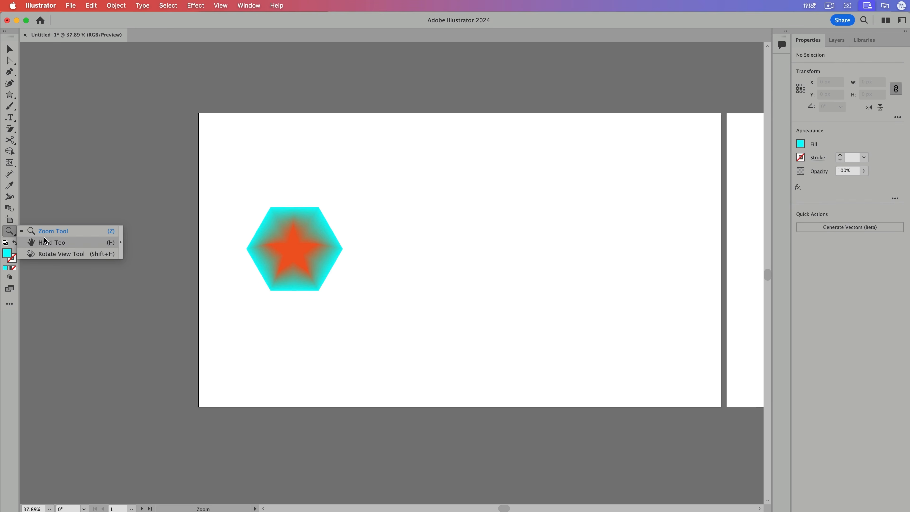
click(53, 242)
drag(361, 305, 257, 221)
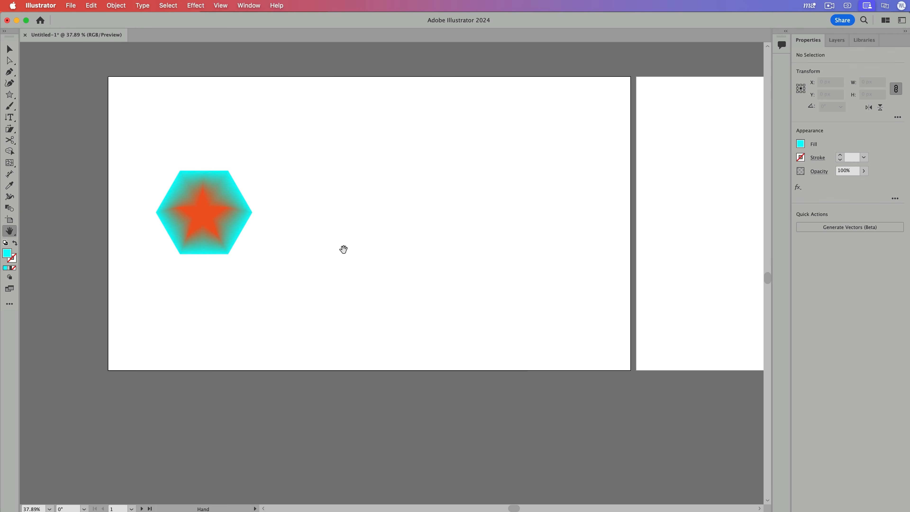
scroll(462, 238, right, 15)
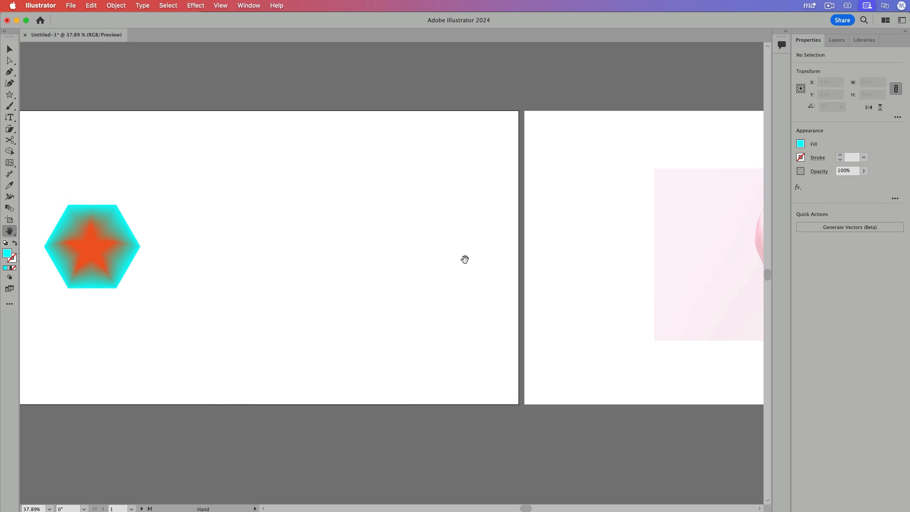
drag(220, 245, 479, 284)
drag(76, 216, 558, 267)
key(v)
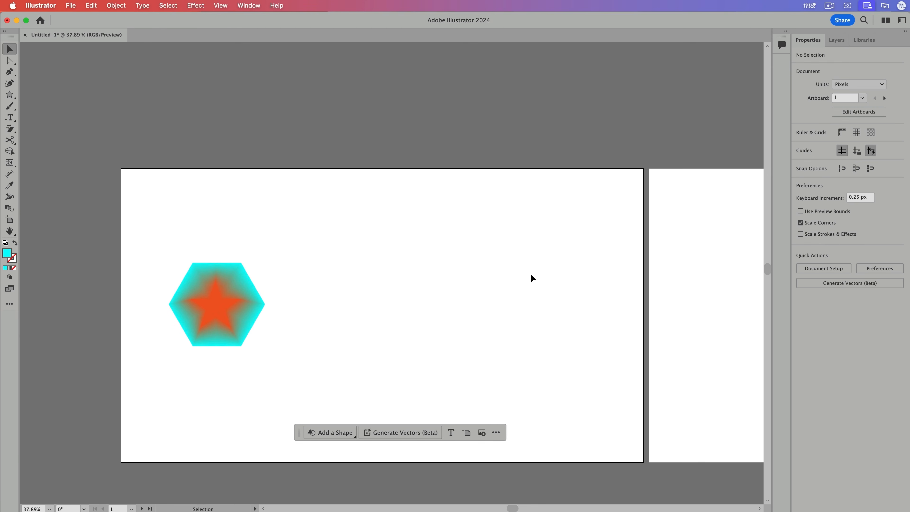
Zoom out and in on the artboard with the Zoom tool
key(z)
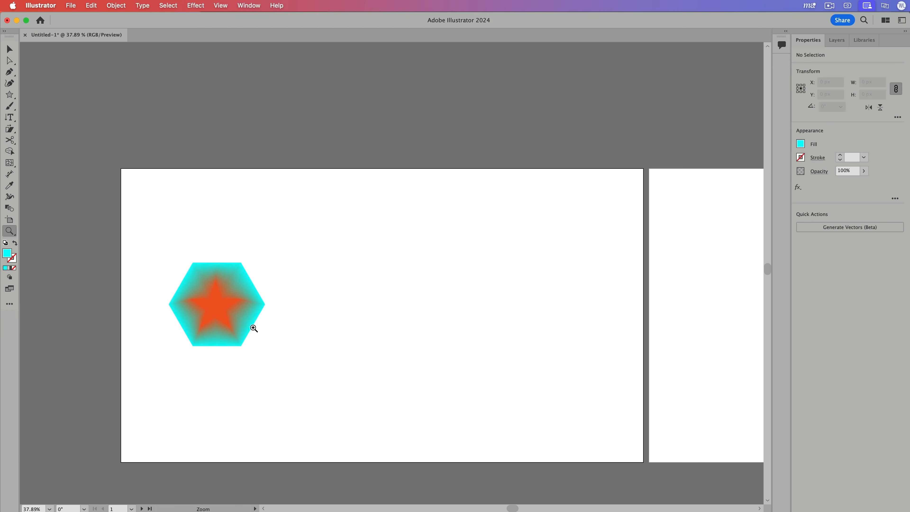
drag(213, 300, 150, 286)
drag(449, 292, 528, 266)
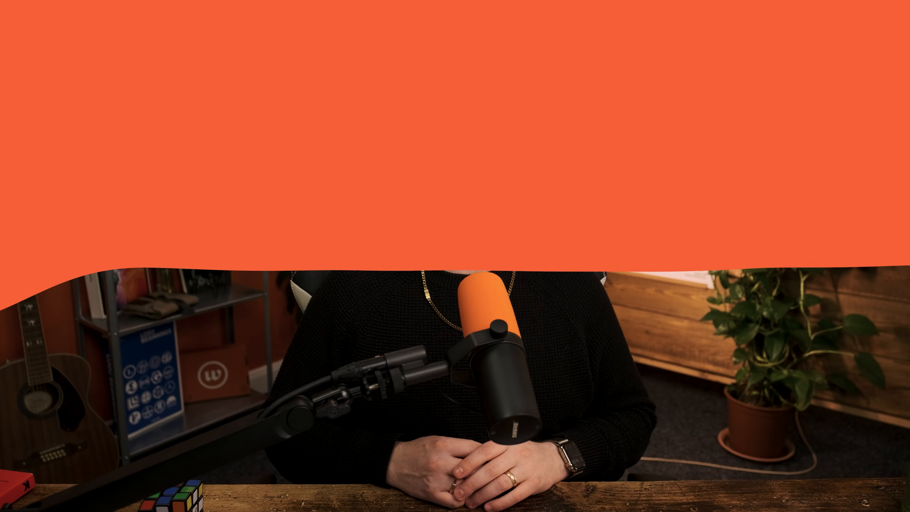